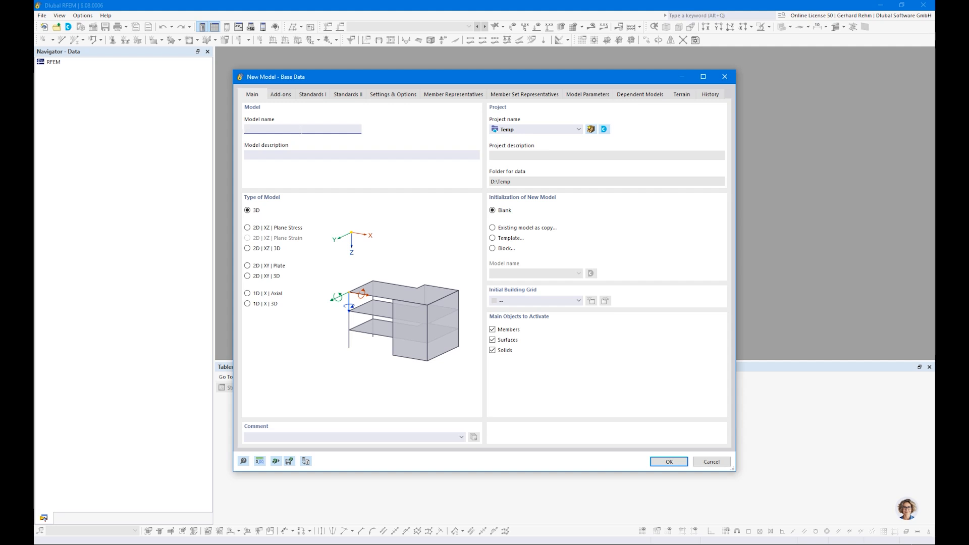
Name the new model 'Example 1' and keep its model type at 3D.
type("Example 1")
left_click(247, 228)
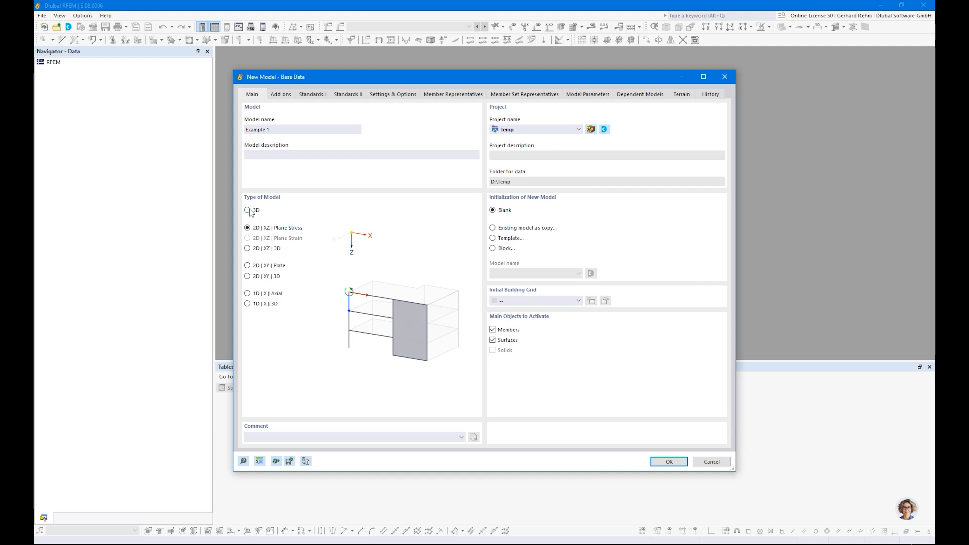
left_click(249, 212)
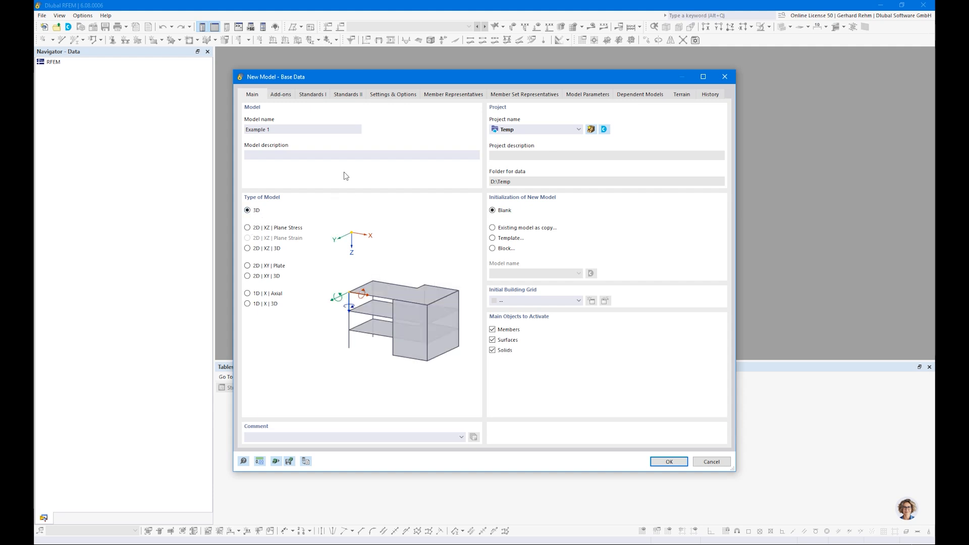
left_click(281, 95)
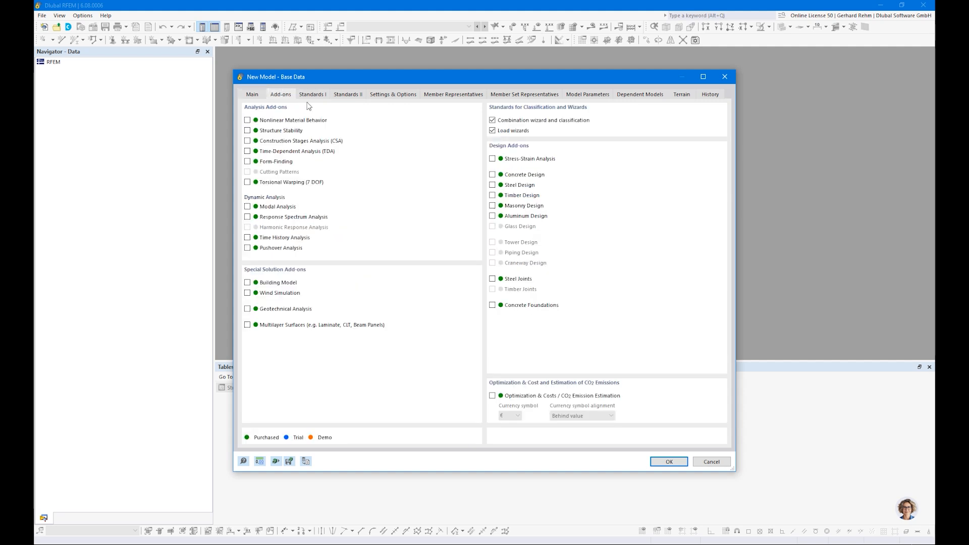
Enable the Timber Design add-on and switch off the load wizards.
left_click(493, 195)
left_click(247, 324)
mouse_move(162, 542)
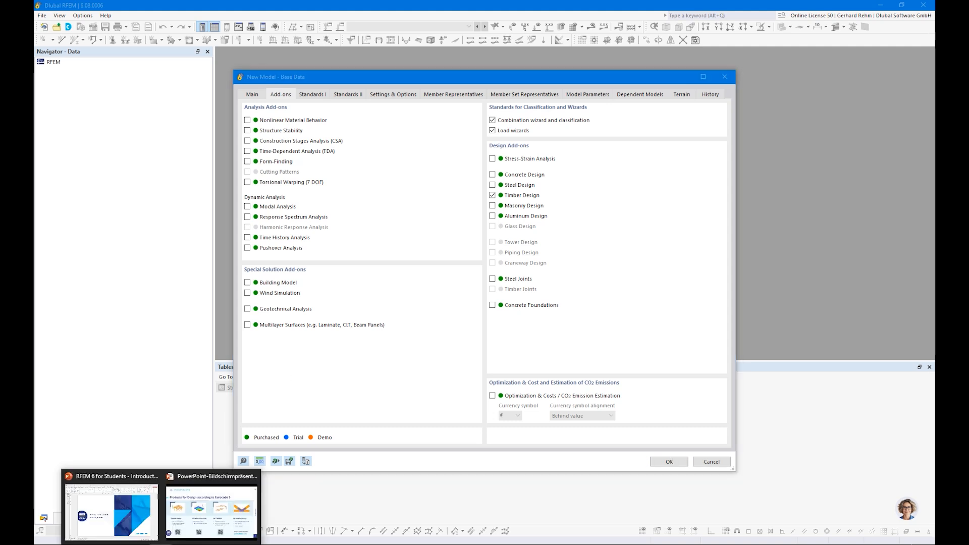
left_click(212, 500)
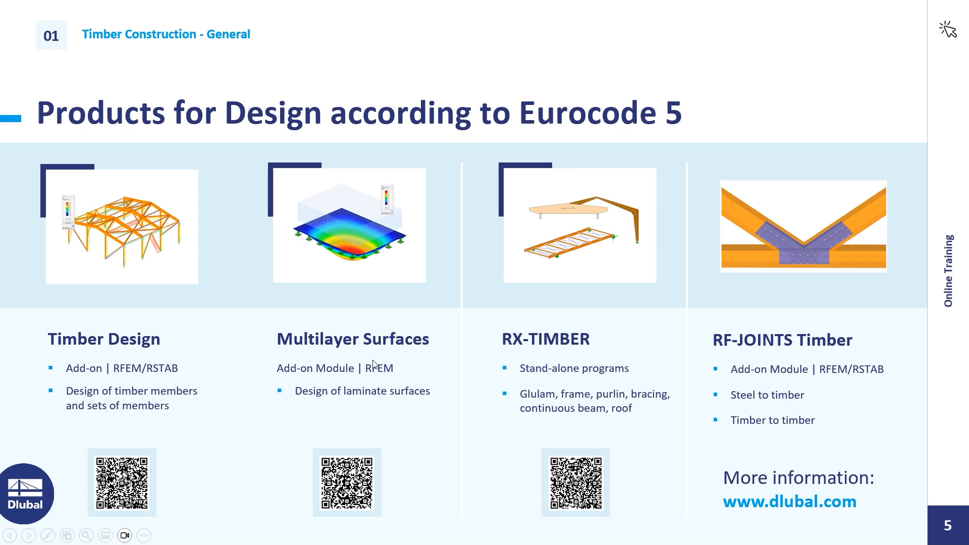
key("alt+Tab")
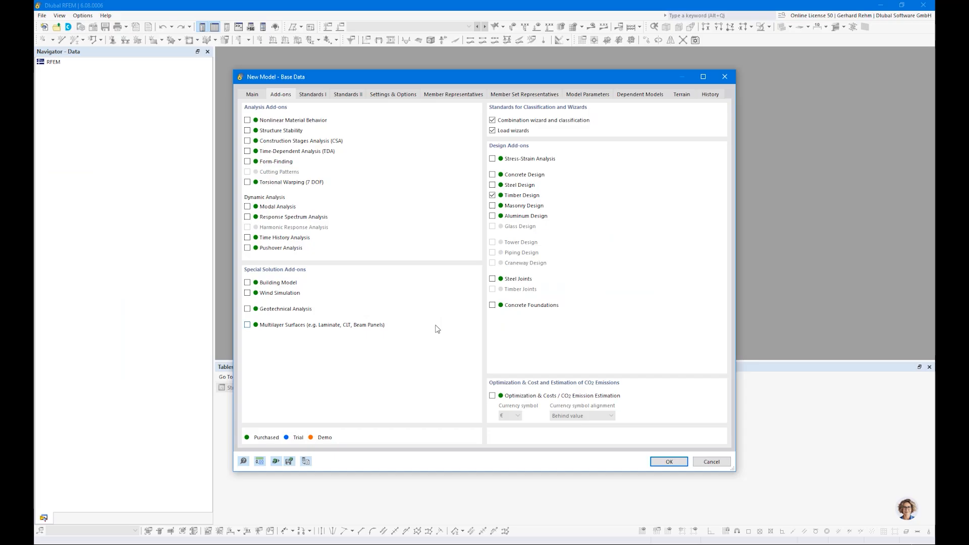
left_click(493, 131)
left_click(310, 94)
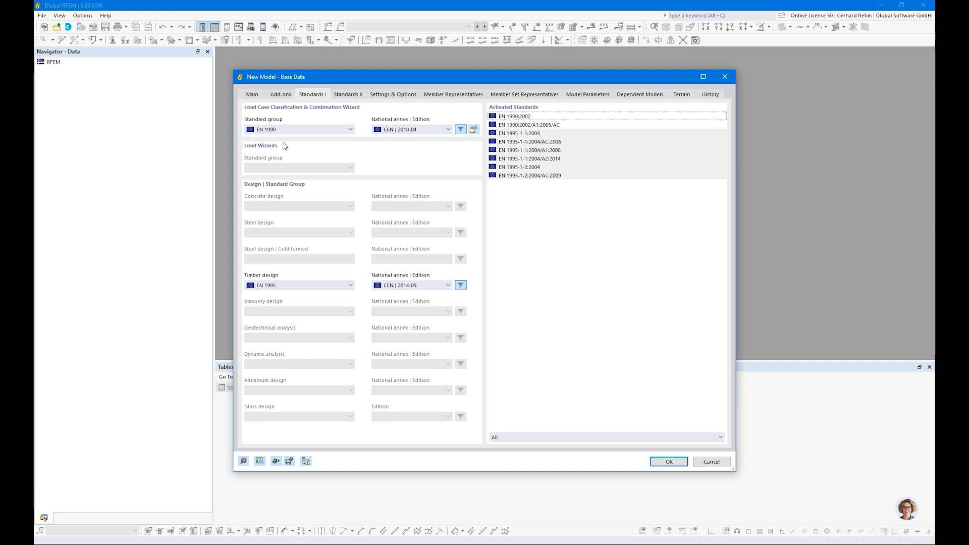
Set the standard group to EN 1990 | Timber, keeping the CEN 2010-04 and CEN 2014-05 annexes.
left_click(271, 130)
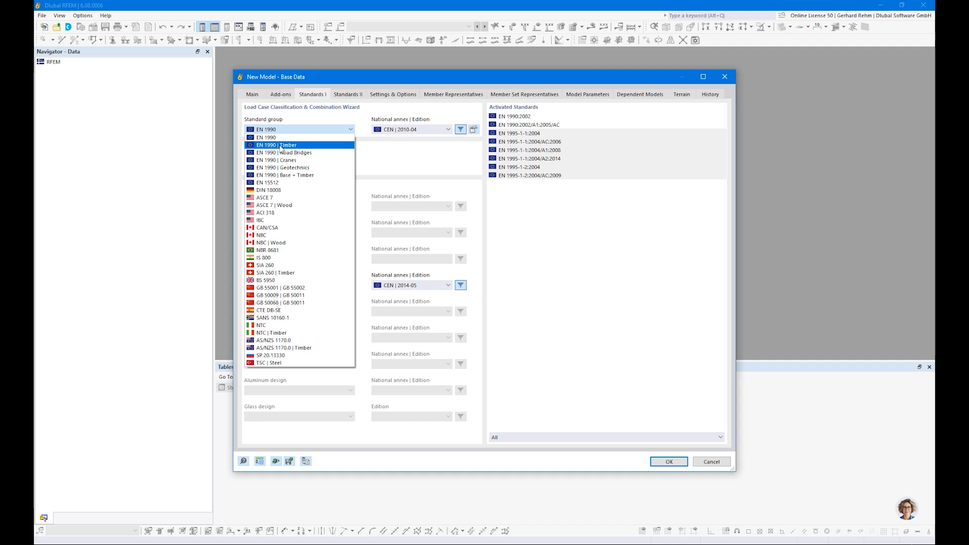
key("ctrl")
key("ctrl")
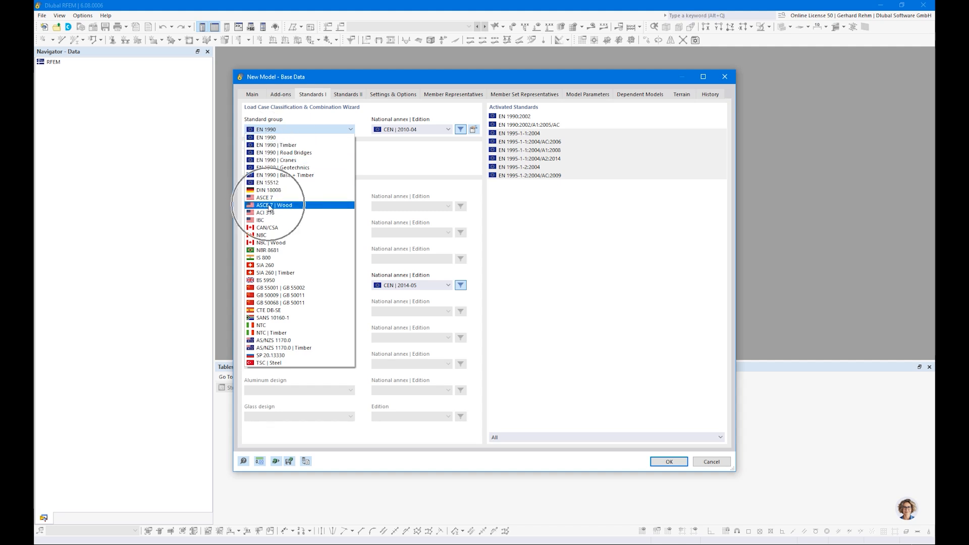
key("ctrl")
key("ctrl")
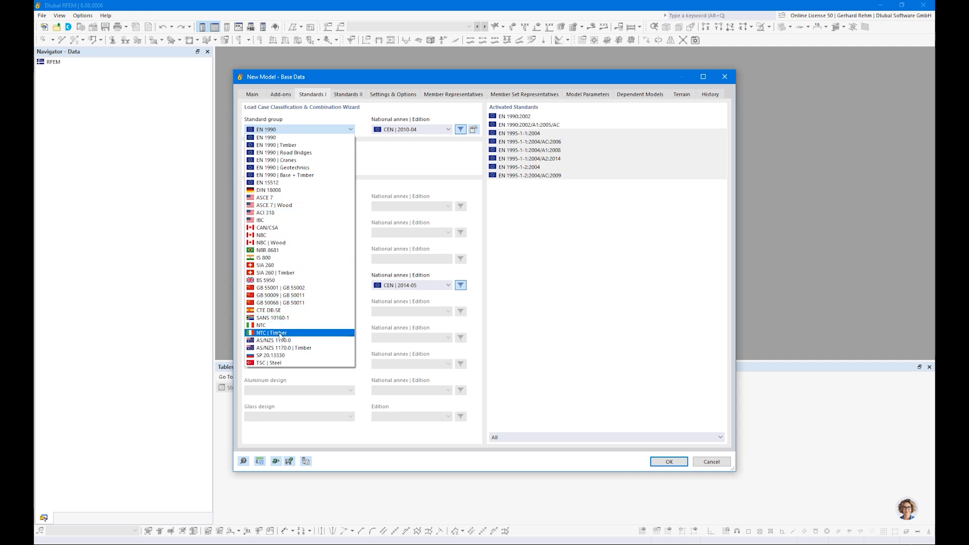
key("ctrl")
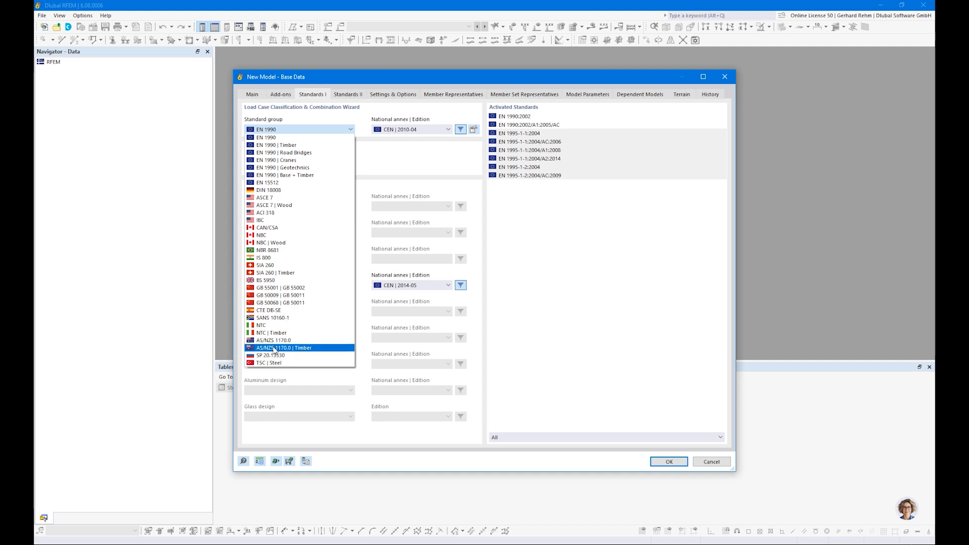
key("ctrl")
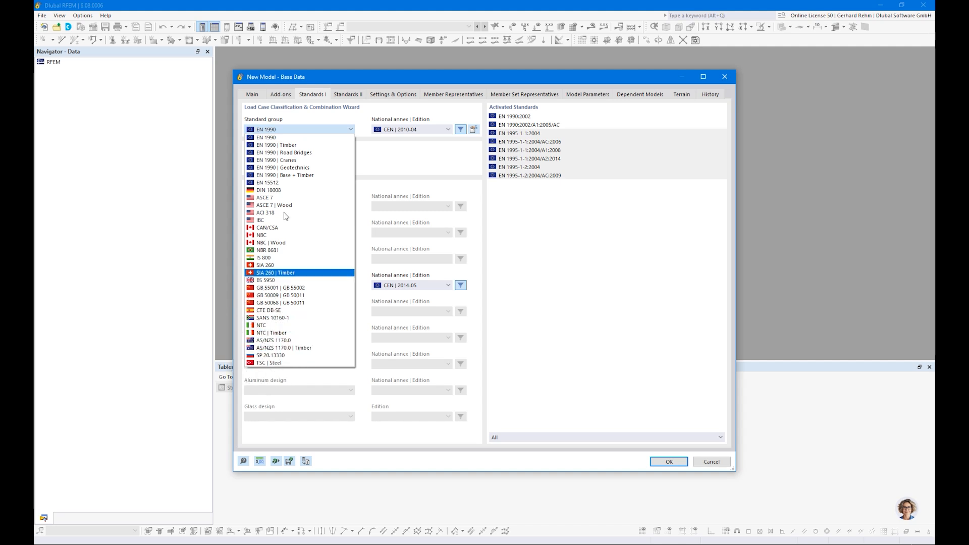
left_click(283, 145)
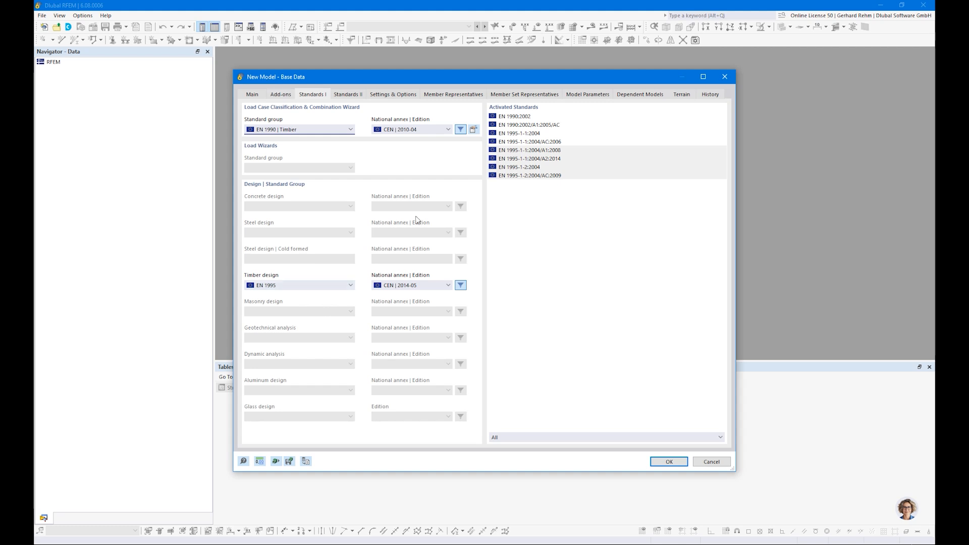
left_click(396, 131)
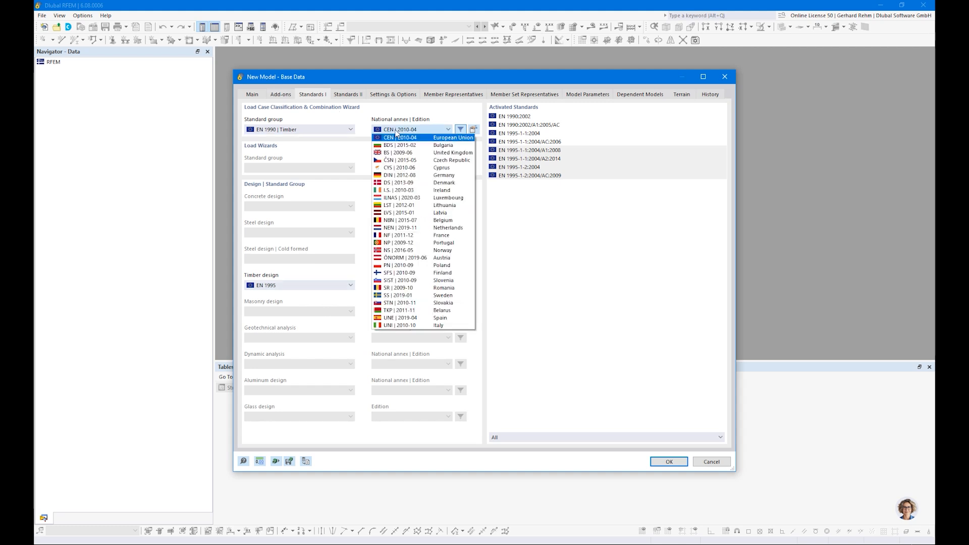
left_click(413, 131)
left_click(403, 285)
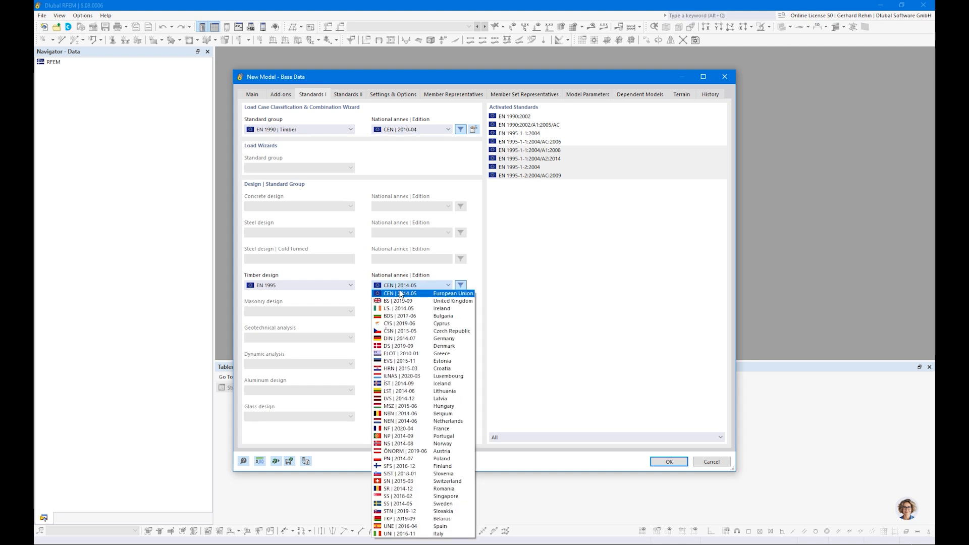
left_click(389, 287)
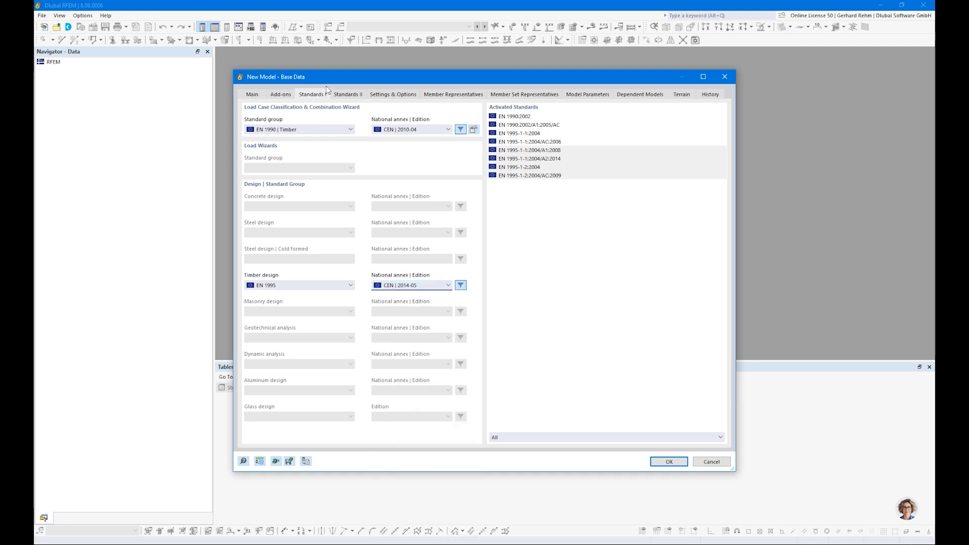
left_click(397, 95)
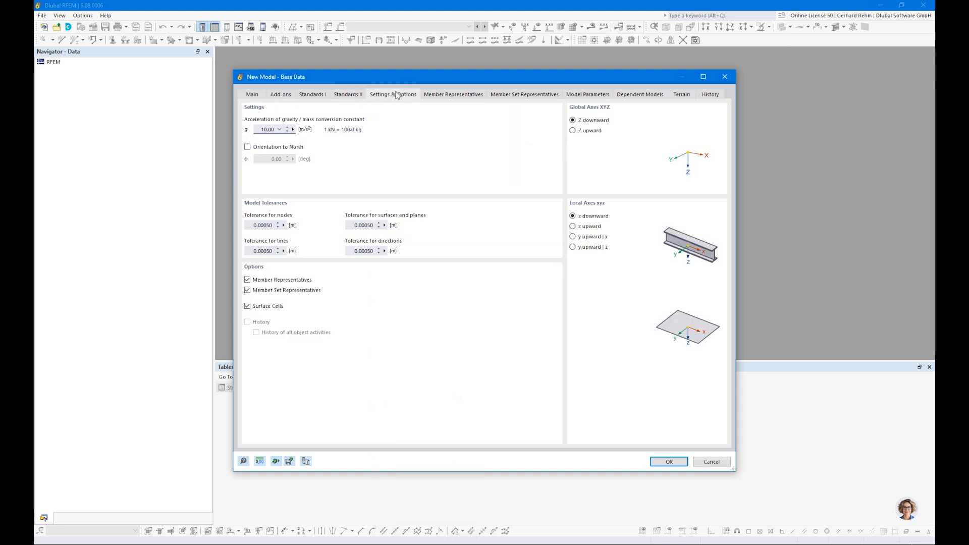
Turn off member and member set representatives, then create the model, overwriting the existing Example 1.
left_click(247, 280)
left_click(247, 290)
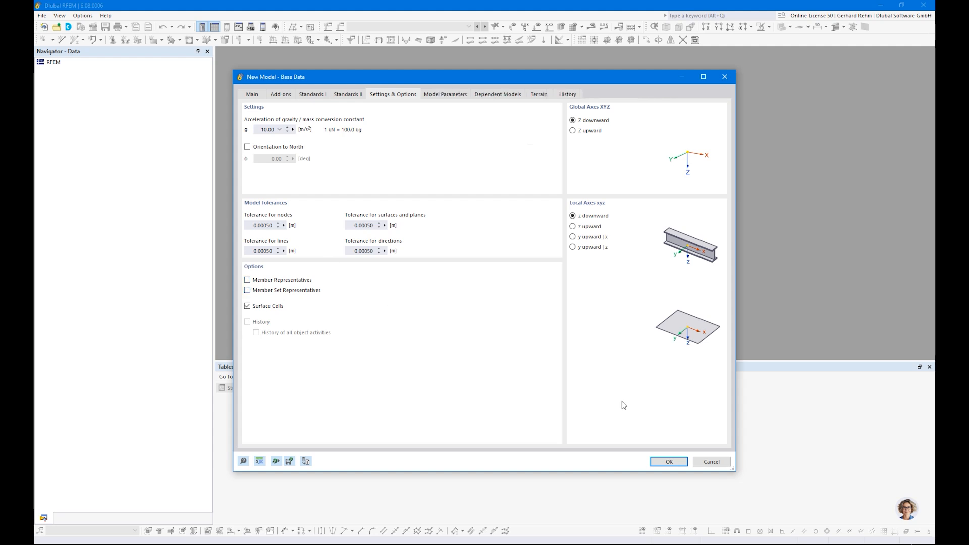
left_click(669, 460)
left_click(520, 327)
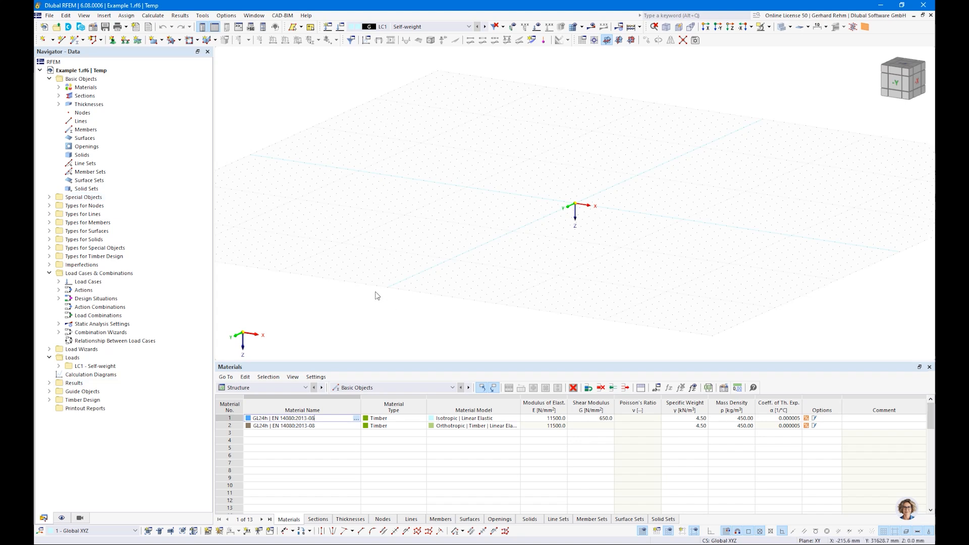
Tilt the workspace view and preview the New Member section settings before cancelling.
middle_click_drag(499, 219, 392, 236)
middle_click_drag(392, 236, 412, 274, "ctrl")
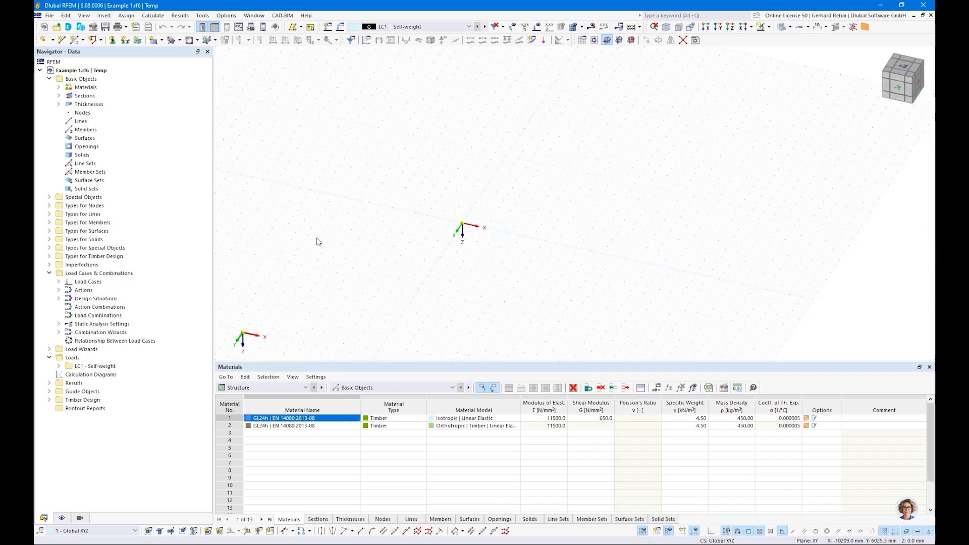
left_click(74, 43)
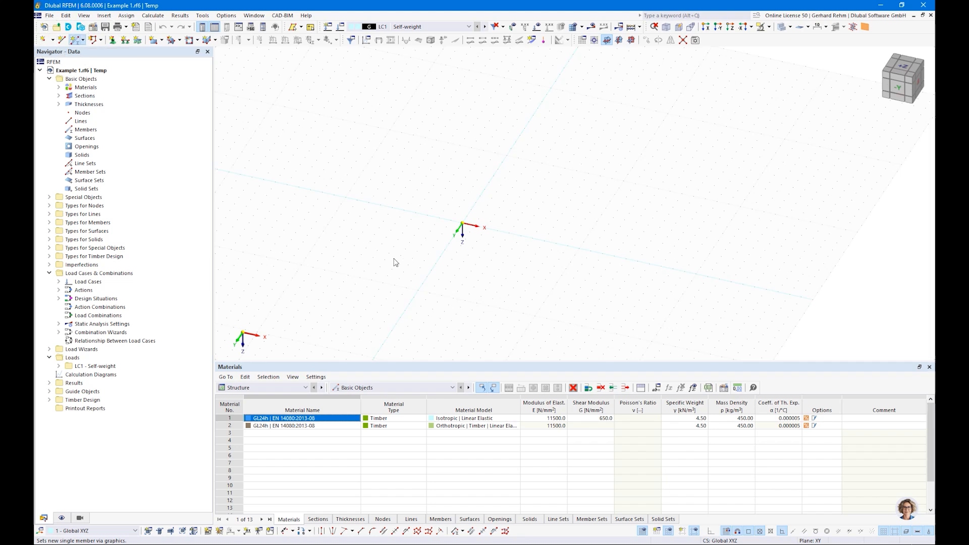
left_click(247, 124)
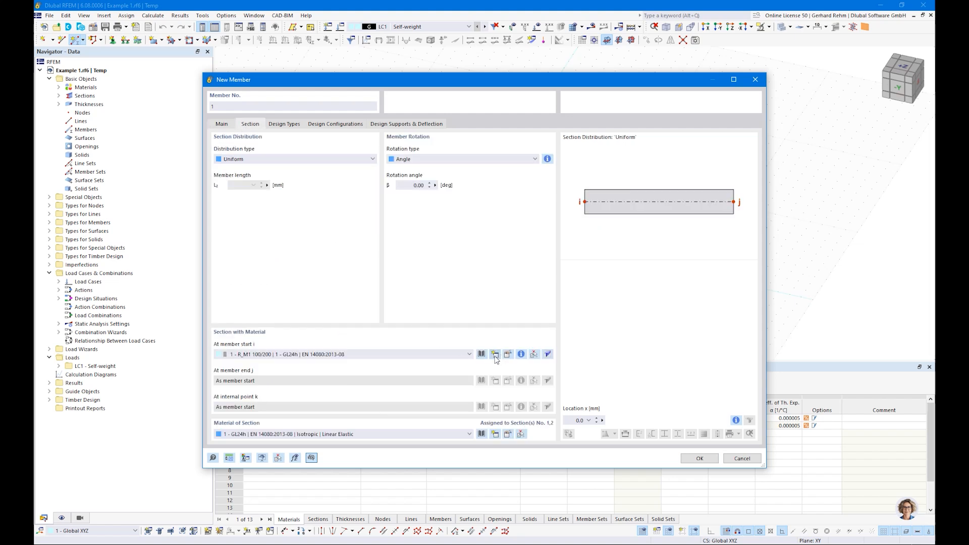
key("Escape")
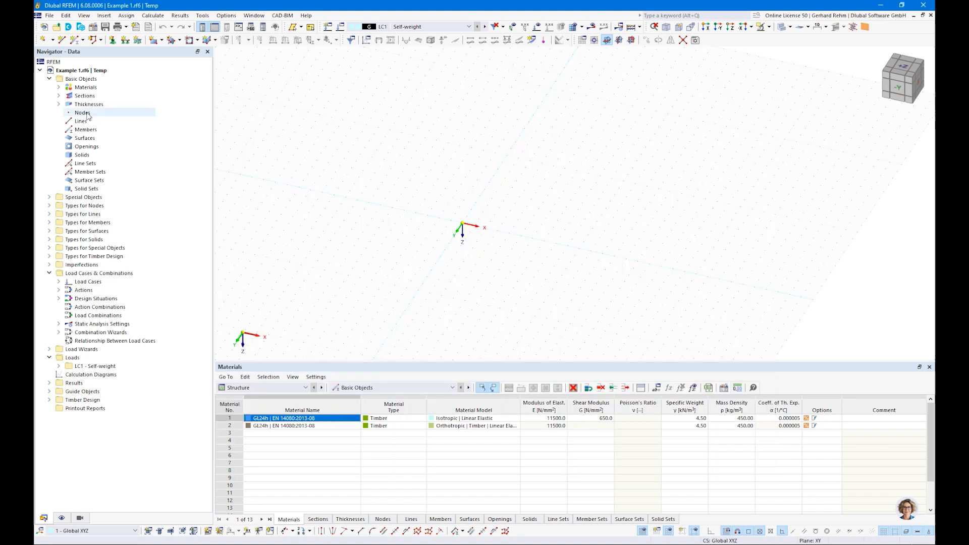
Delete all thicknesses, sections and materials from the model, then start a new member.
right_click(89, 104)
left_click(103, 142)
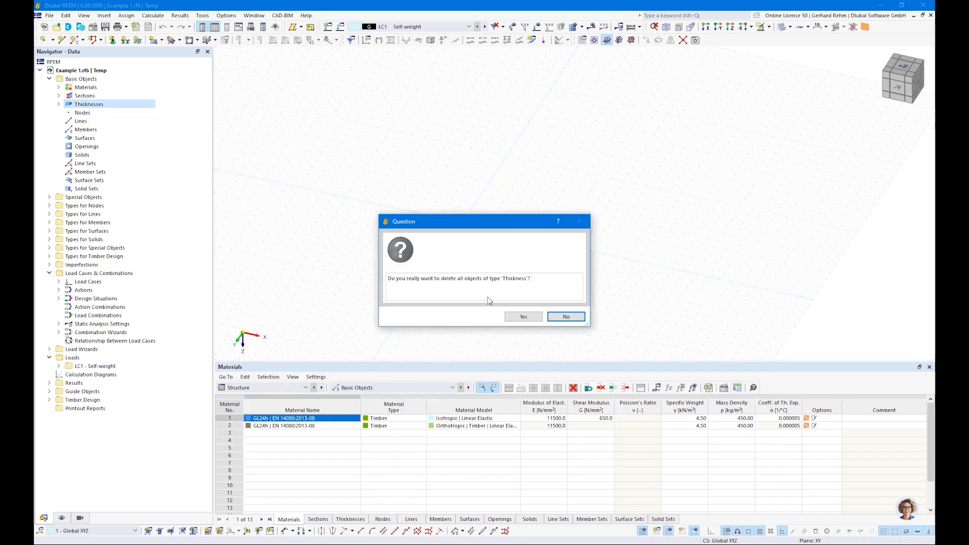
left_click(523, 317)
right_click(85, 95)
left_click(103, 135)
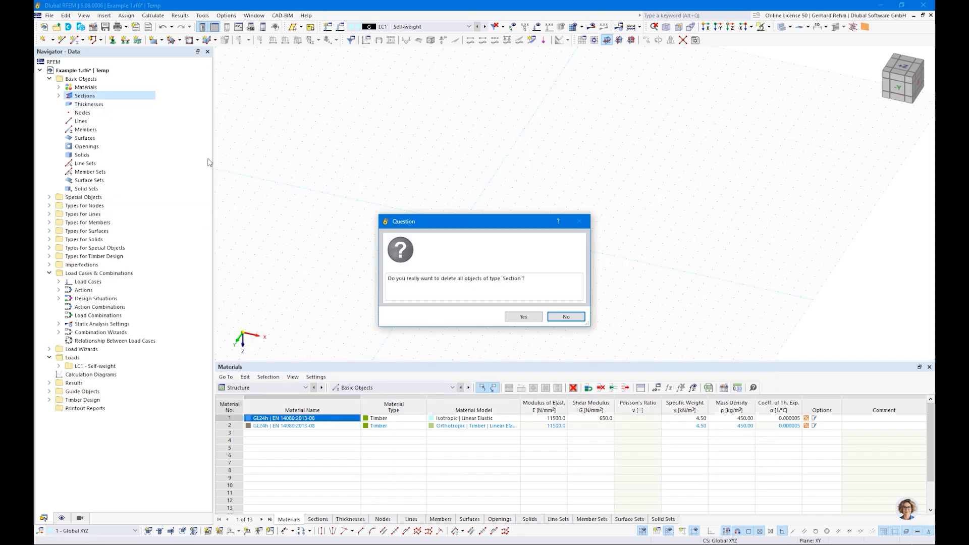
left_click(524, 316)
right_click(85, 88)
left_click(112, 129)
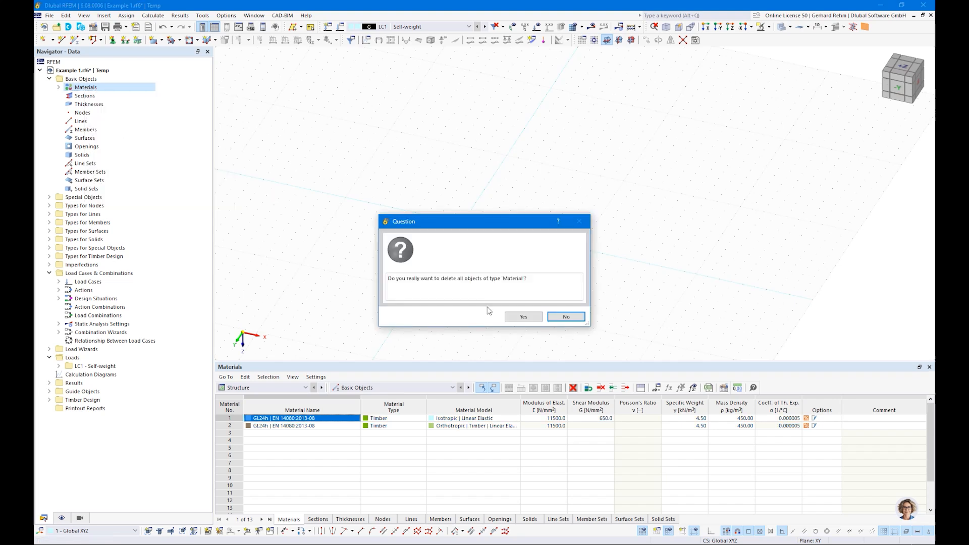
left_click(524, 317)
left_click(75, 39)
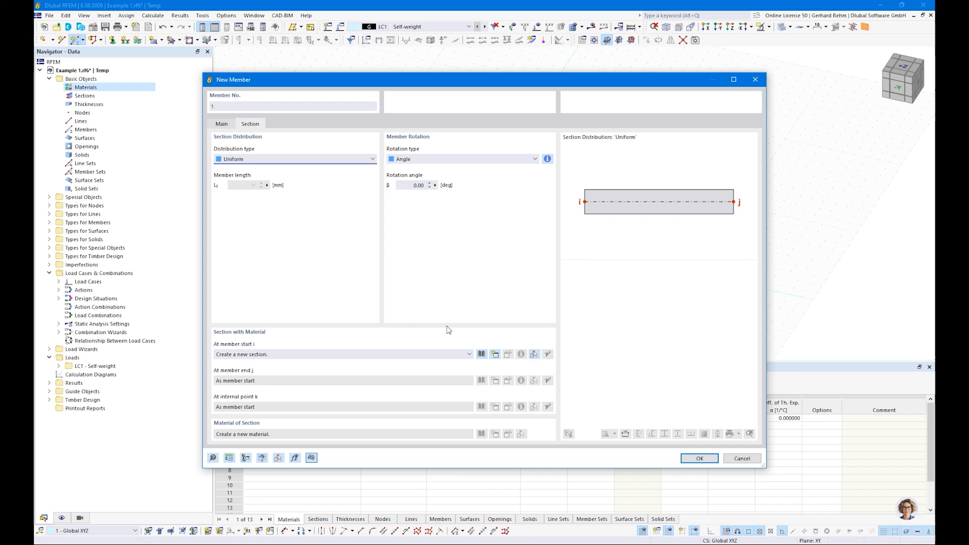
Give the member a massive rectangular section R_M1 500/1000 from the section library.
left_click(481, 353)
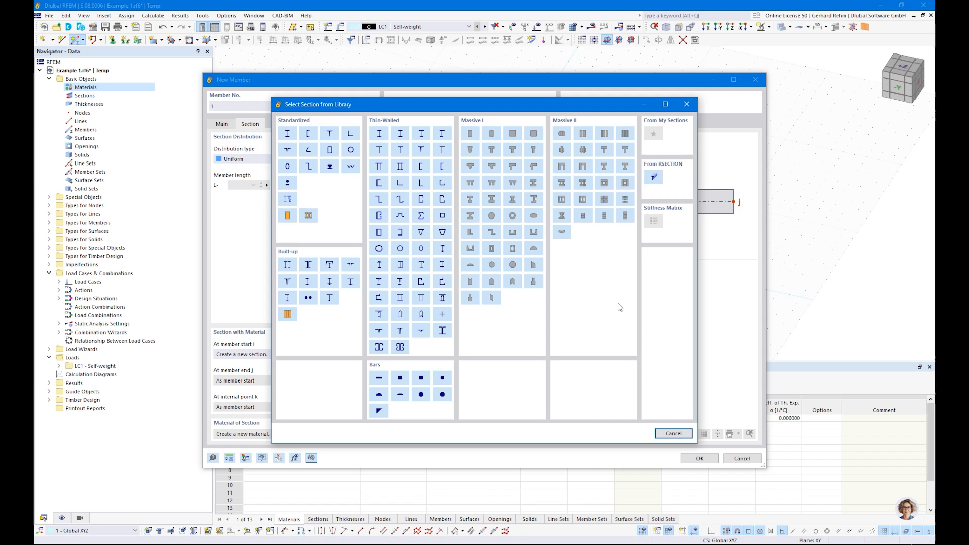
left_click(469, 134)
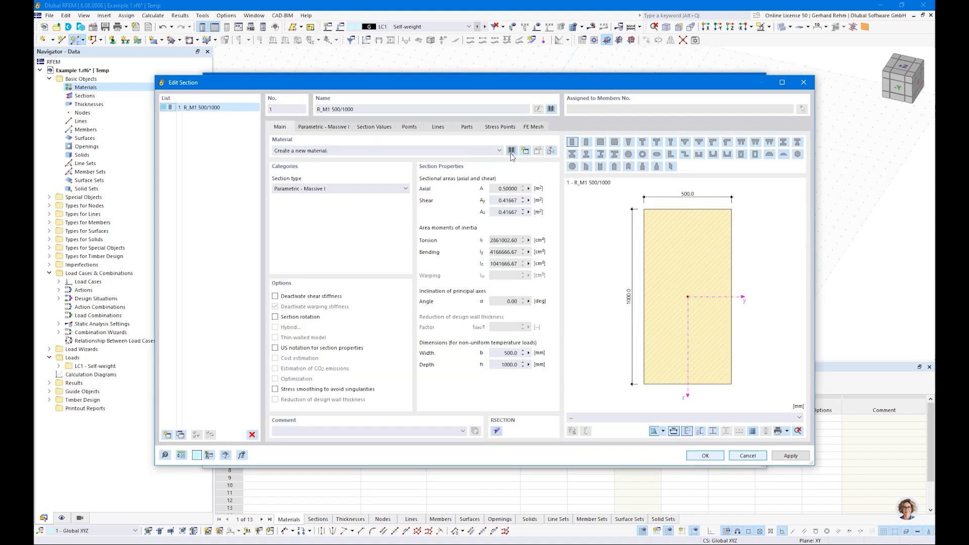
left_click(511, 151)
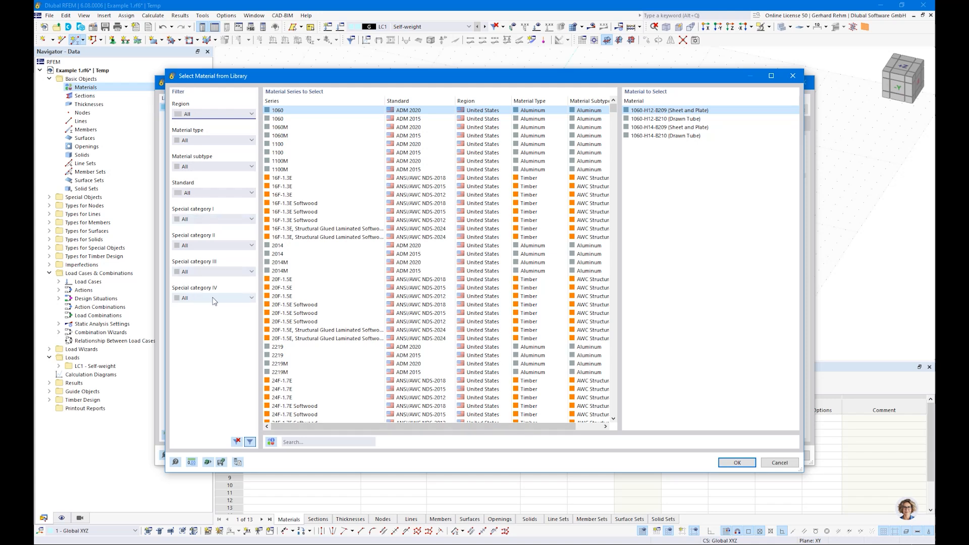
Search the material library for 'c24 en' and assign softwood C24 (EN 338:2016-04) to the section.
left_click(309, 439)
type("c24 en")
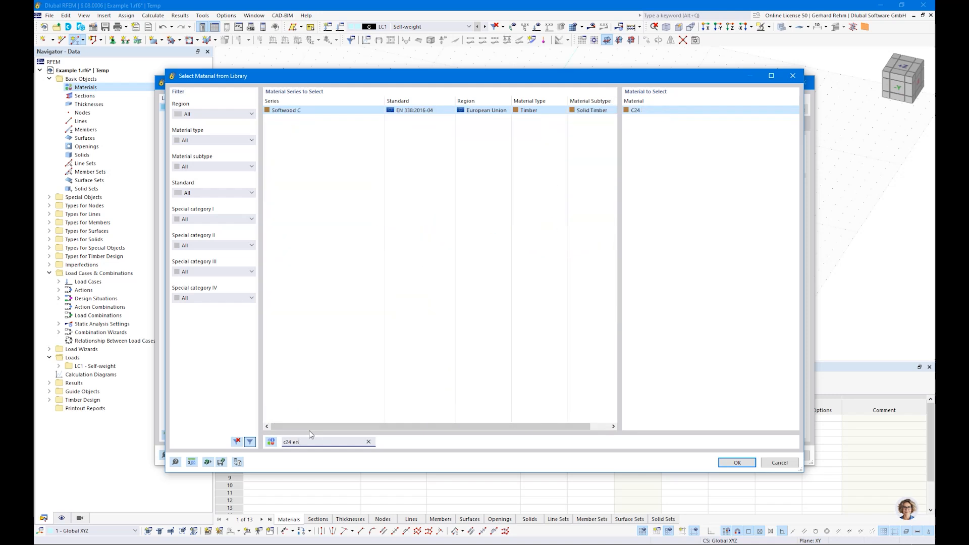
left_click_drag(285, 442, 288, 443)
left_click(735, 462)
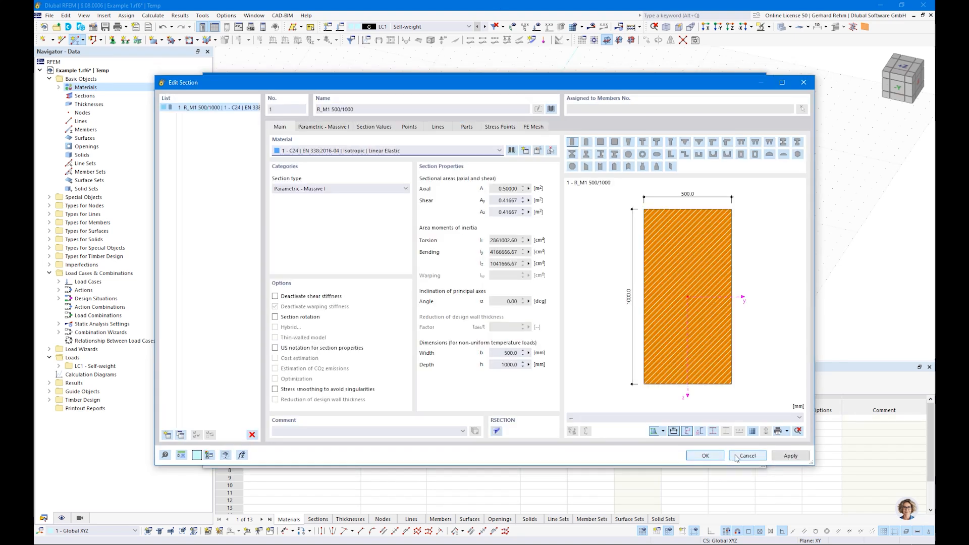
Resize the rectangular section to b = 120 mm and h = 200 mm, making it R_M1 120/200.
left_click(326, 128)
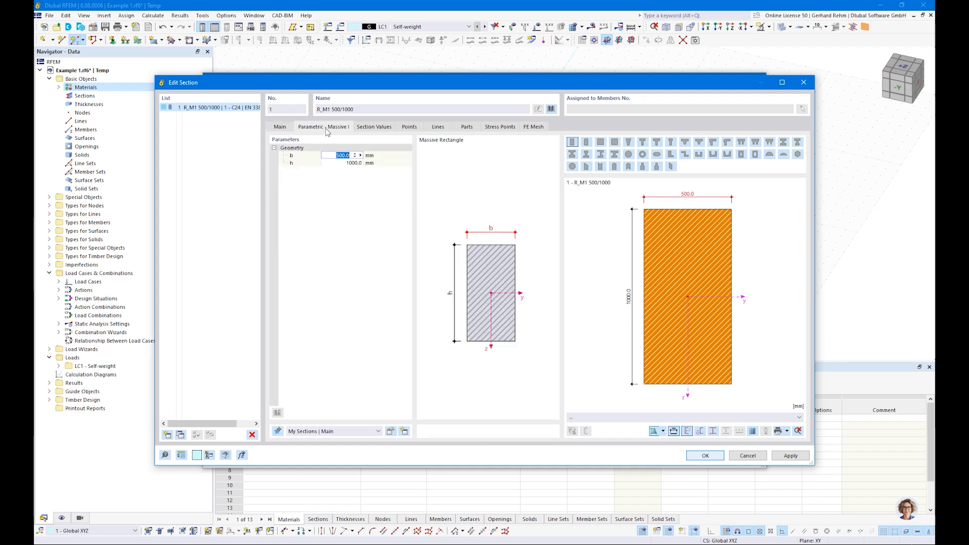
type("120")
key("Tab")
type("200")
key("Return")
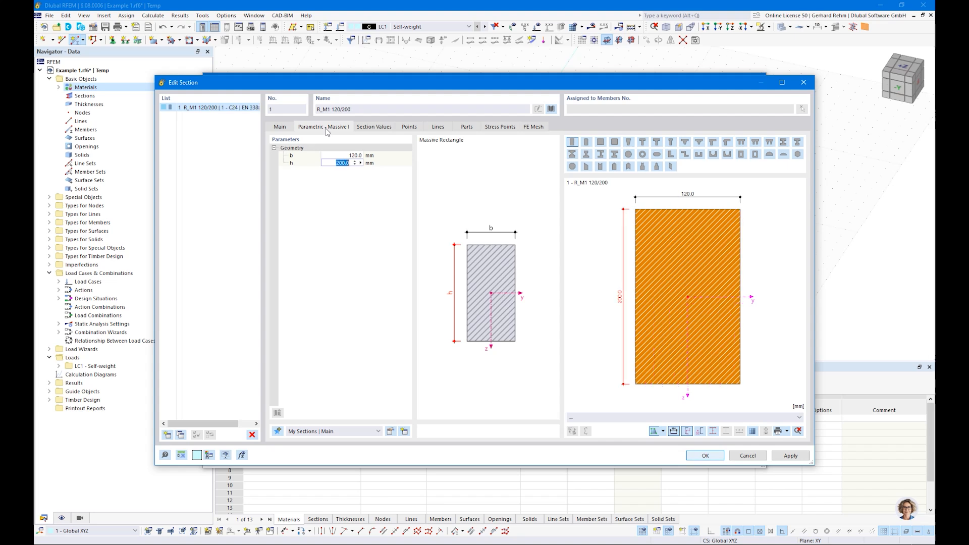
left_click(374, 128)
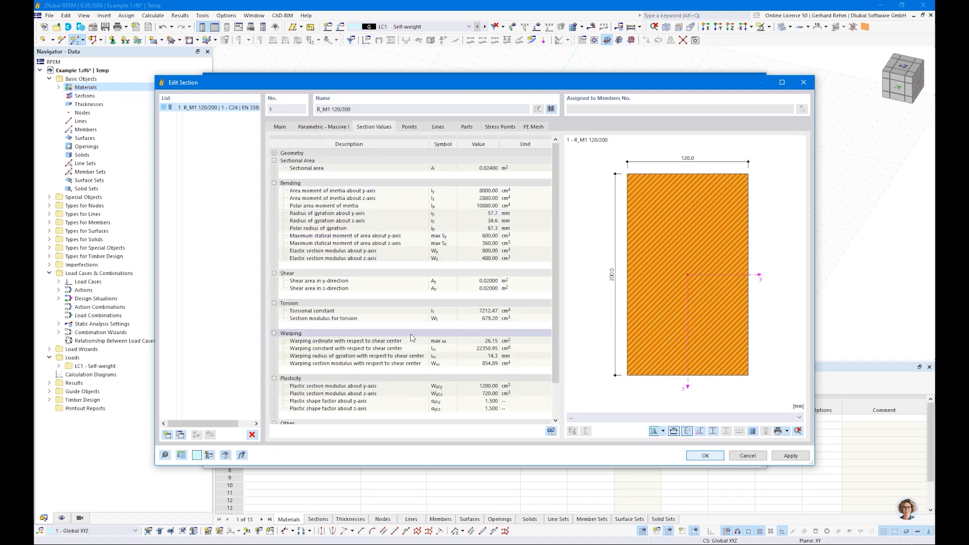
left_click(705, 456)
left_click(705, 456)
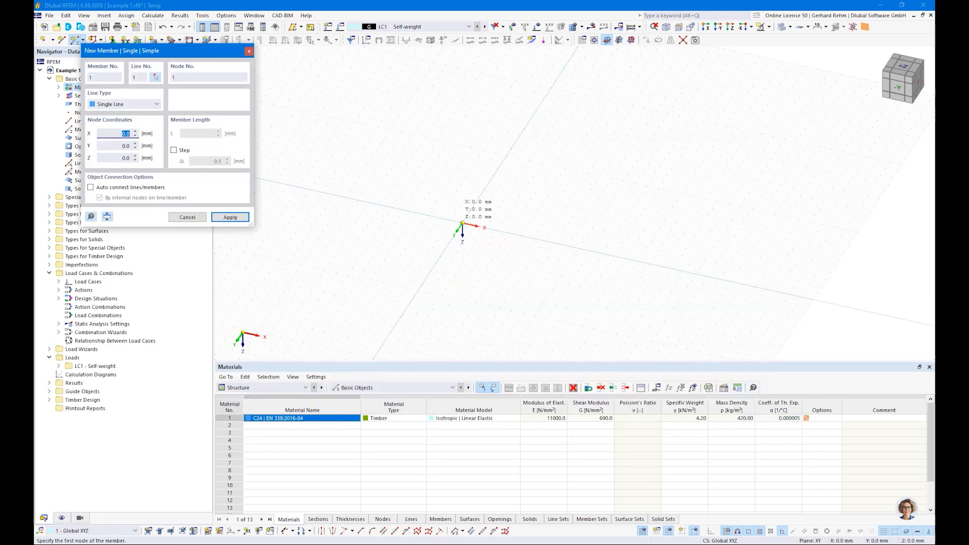
Draw a member from the origin to X = 3000 mm, then a second member of length 4.
left_click(462, 222)
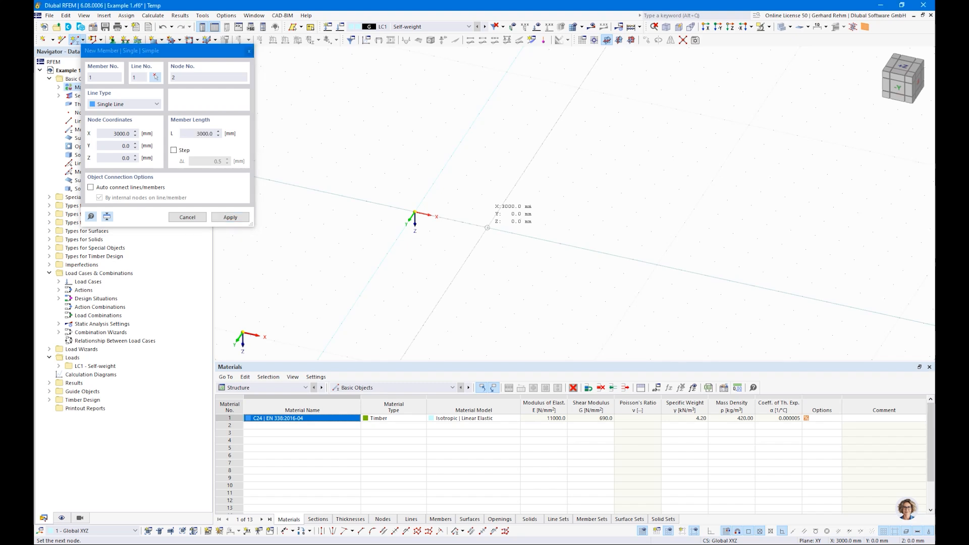
left_click(488, 228)
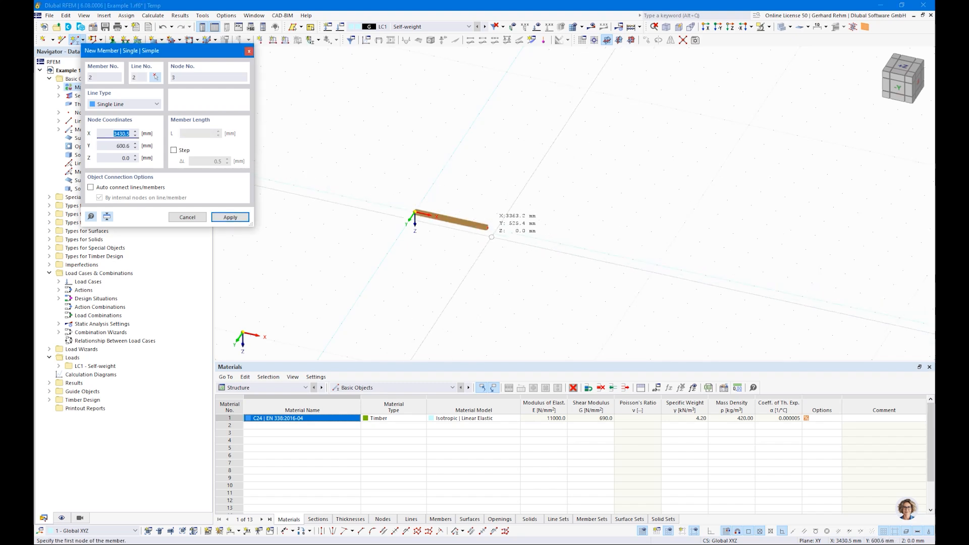
left_click(488, 228)
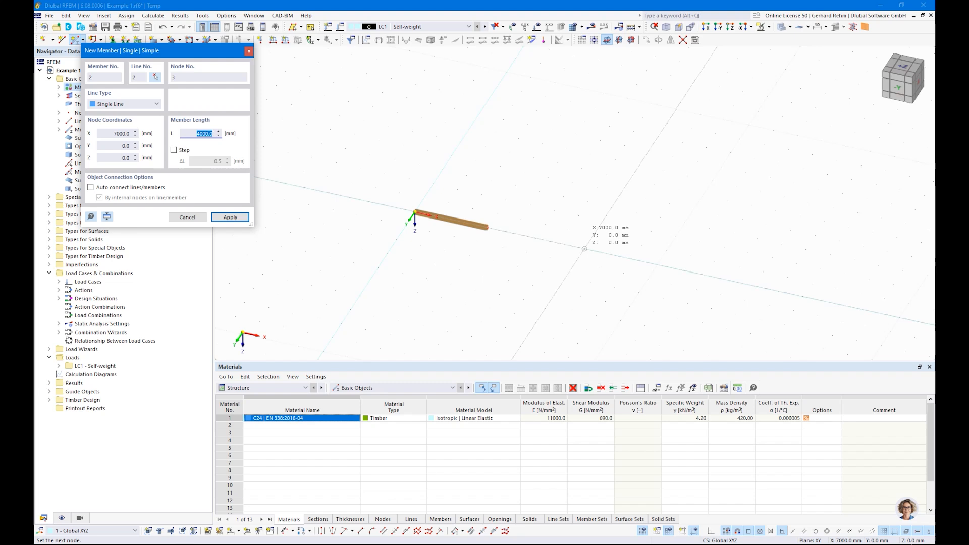
type("4")
key("Return")
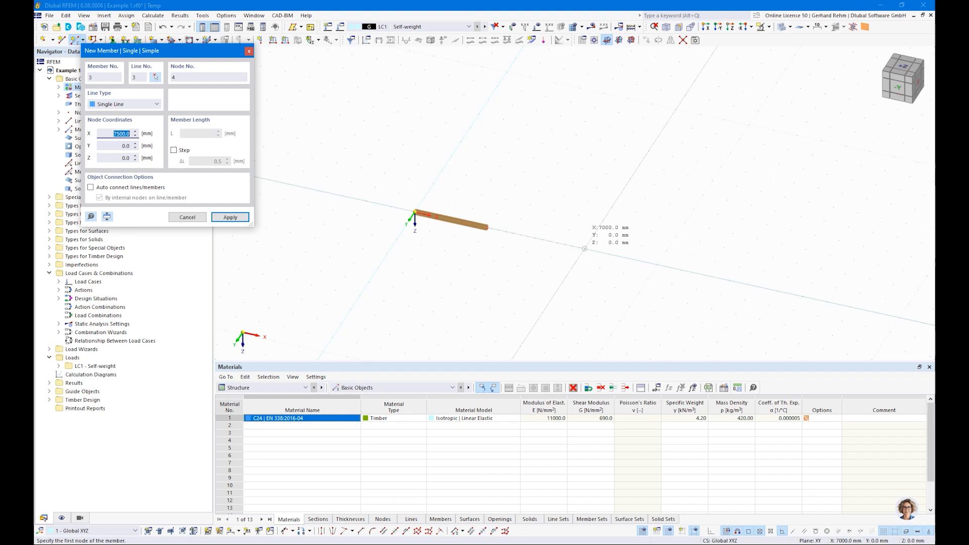
key("Escape")
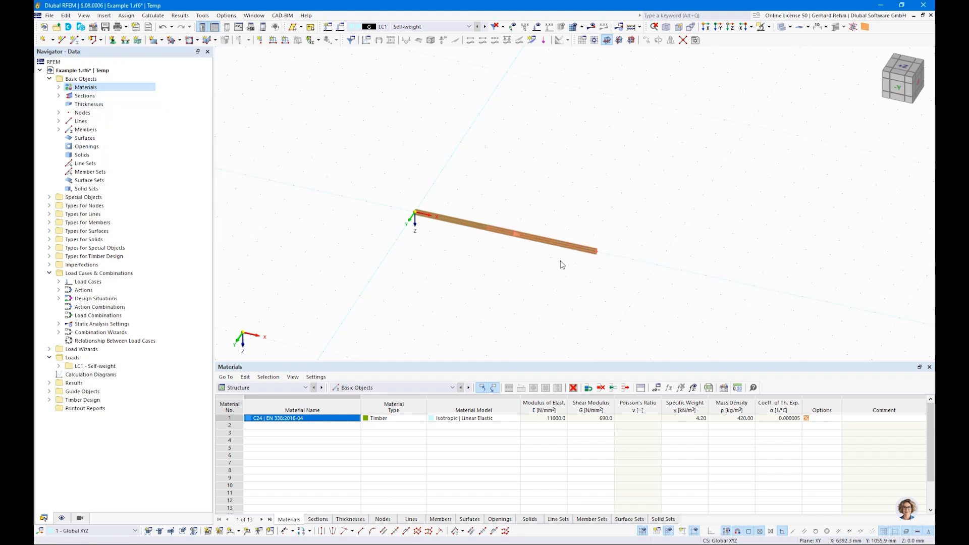
Bring up the model's length unit choices in Units and Decimal Places.
left_click(227, 15)
left_click(230, 40)
left_click(559, 158)
left_click(571, 158)
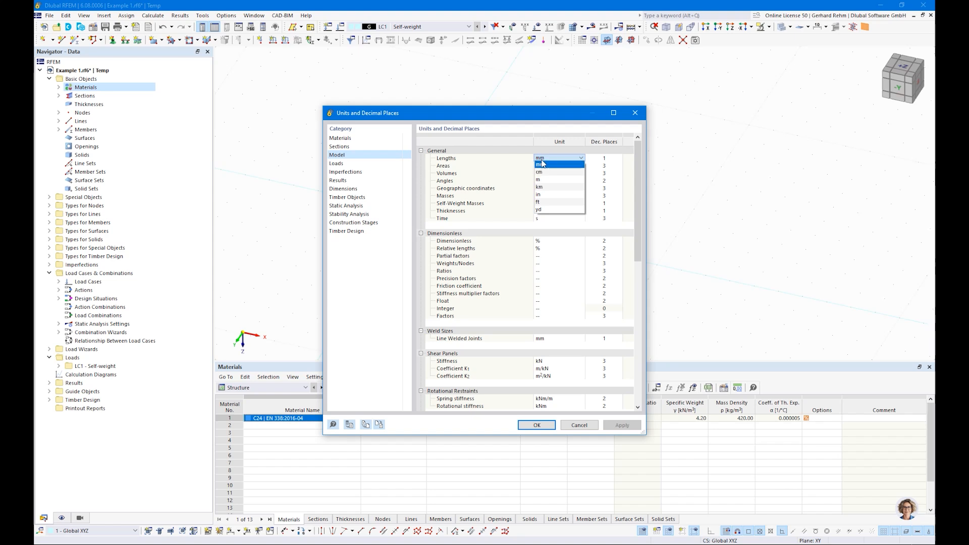
Set model lengths to metres and view the beam from the -Y front direction.
left_click(543, 180)
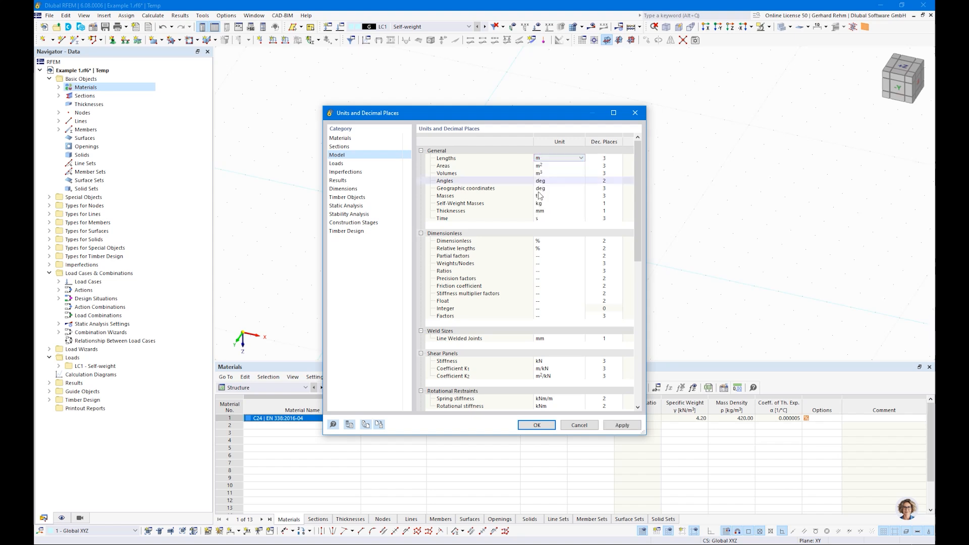
left_click(536, 425)
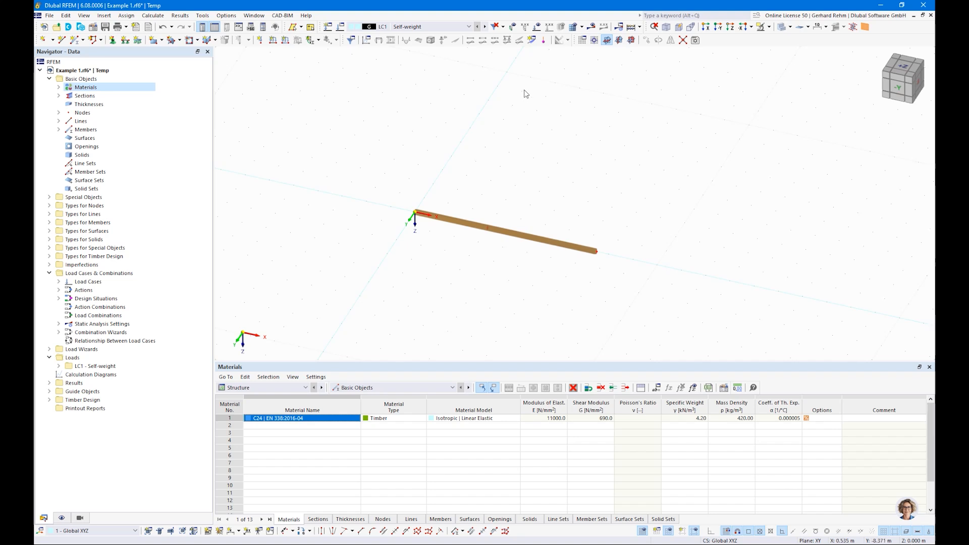
left_click(898, 88)
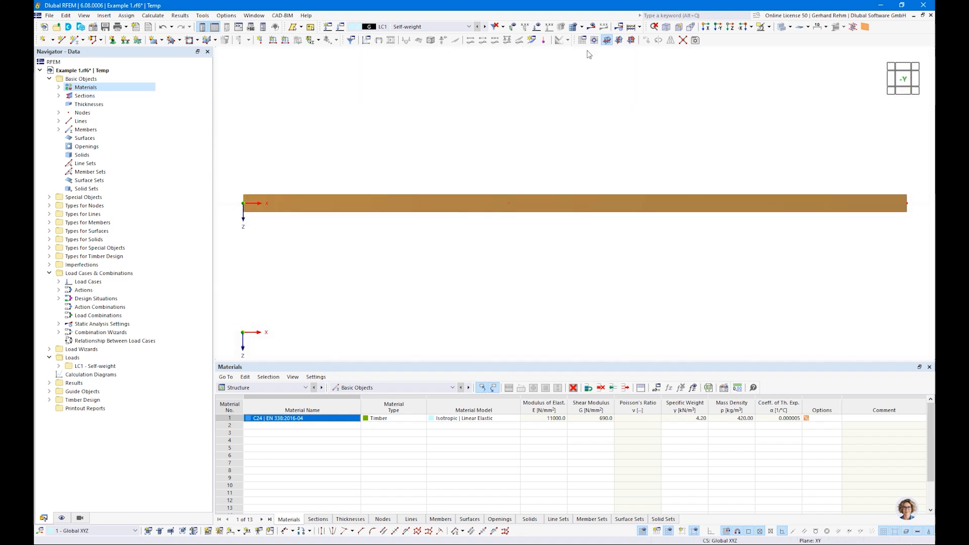
scroll(575, 208, "down", 1)
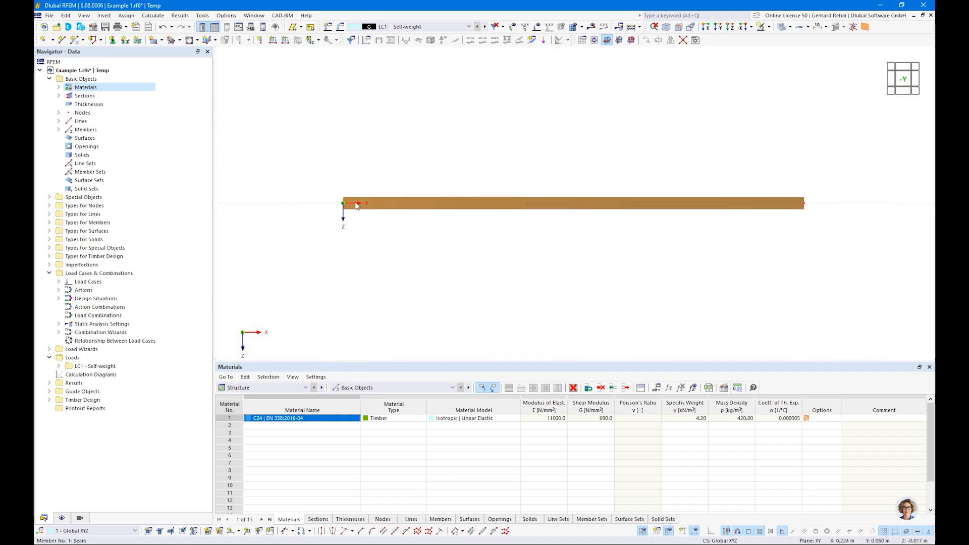
Try wireframe display, then return to solid display in a flat front view framing the beam.
left_click(790, 27)
left_click(807, 41)
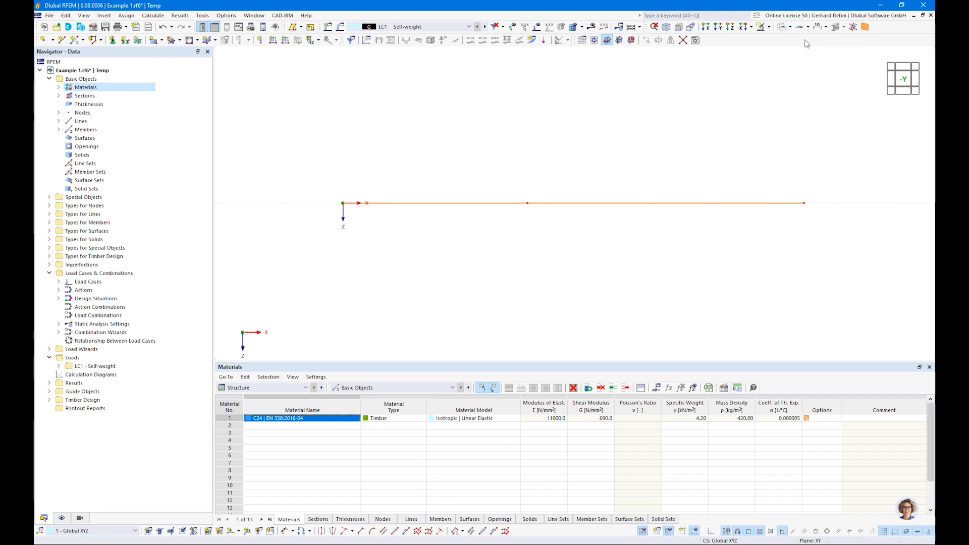
middle_click_drag(622, 152, 597, 223, "ctrl")
key("ctrl+2")
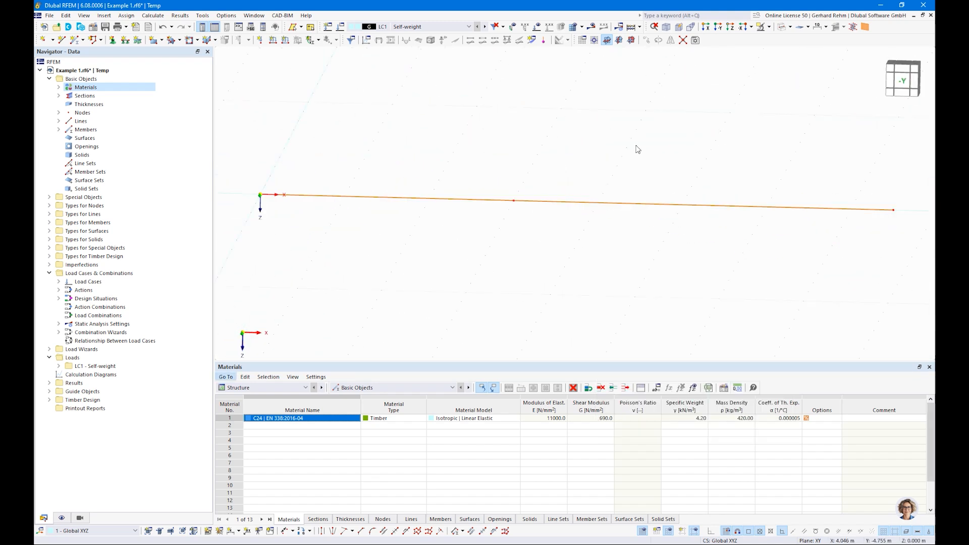
left_click(782, 30)
scroll(370, 253, "down", 2)
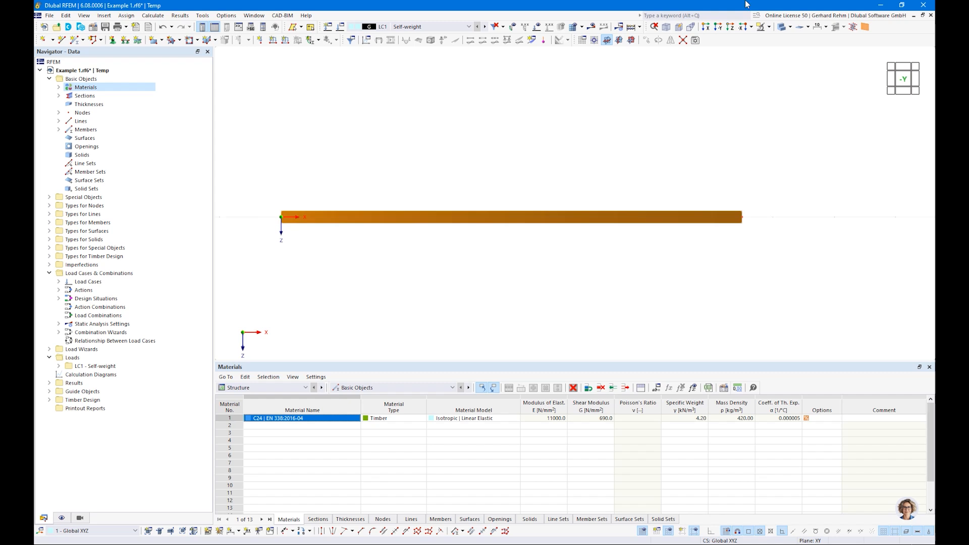
left_click(783, 30)
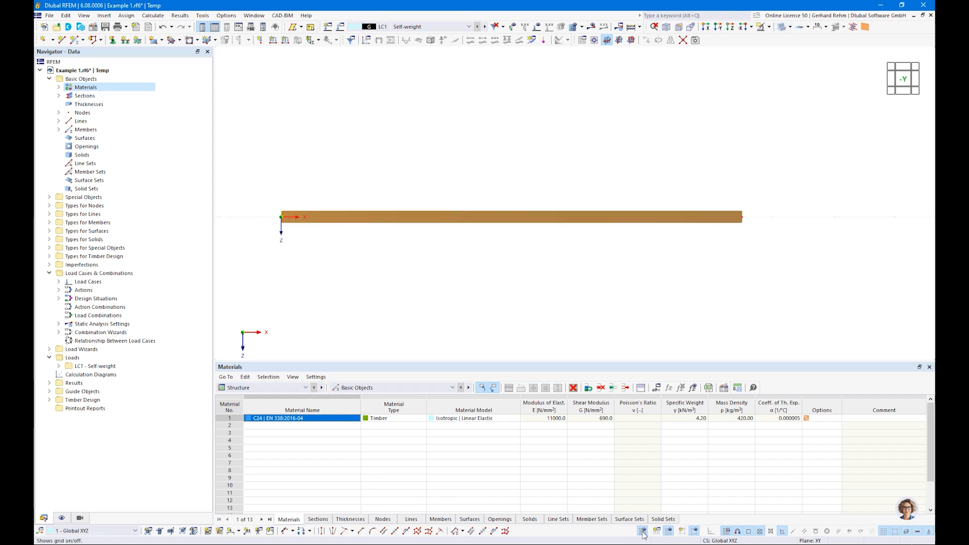
middle_click_drag(329, 307, 344, 299)
scroll(343, 300, "down", 1)
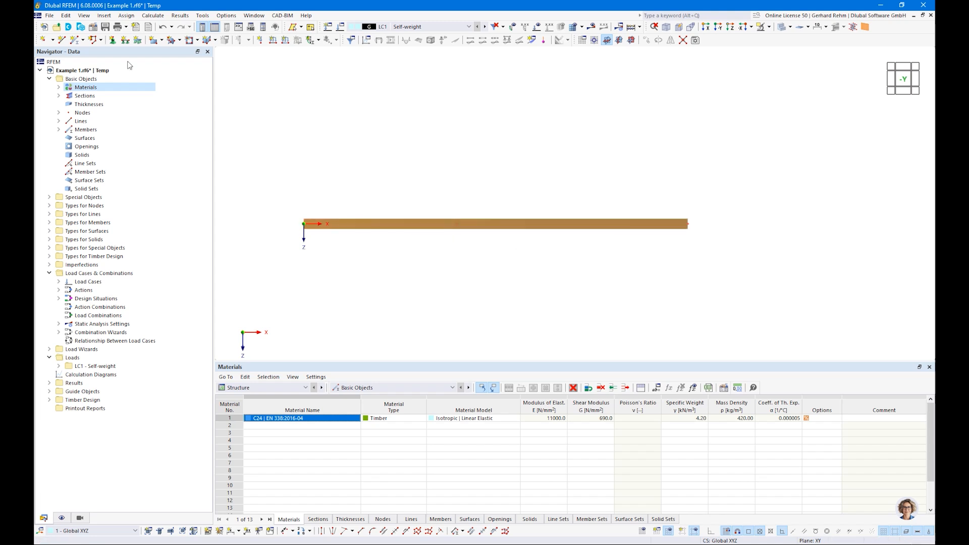
left_click(113, 41)
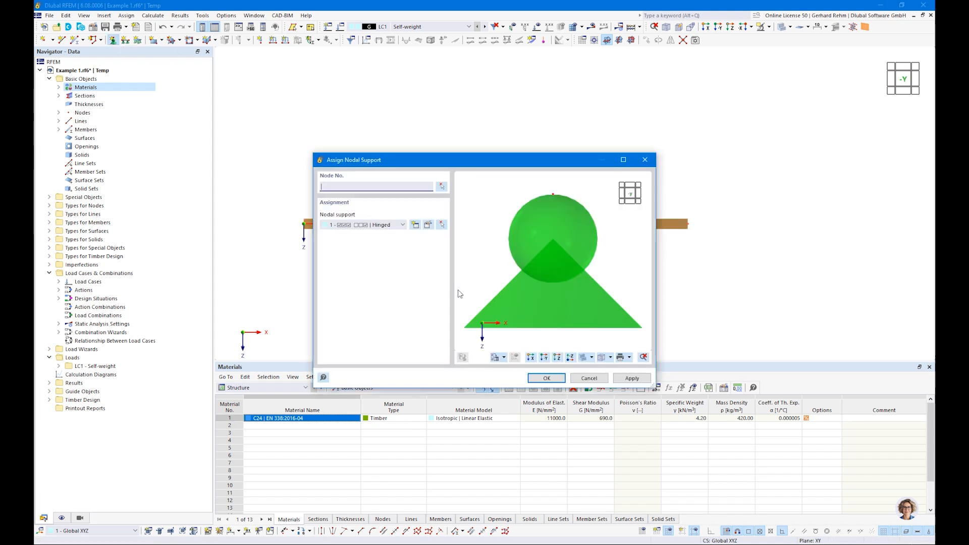
Create a nodal support restraining rotation about x and releasing rotation about z, and assign it to the left node.
left_click(415, 225)
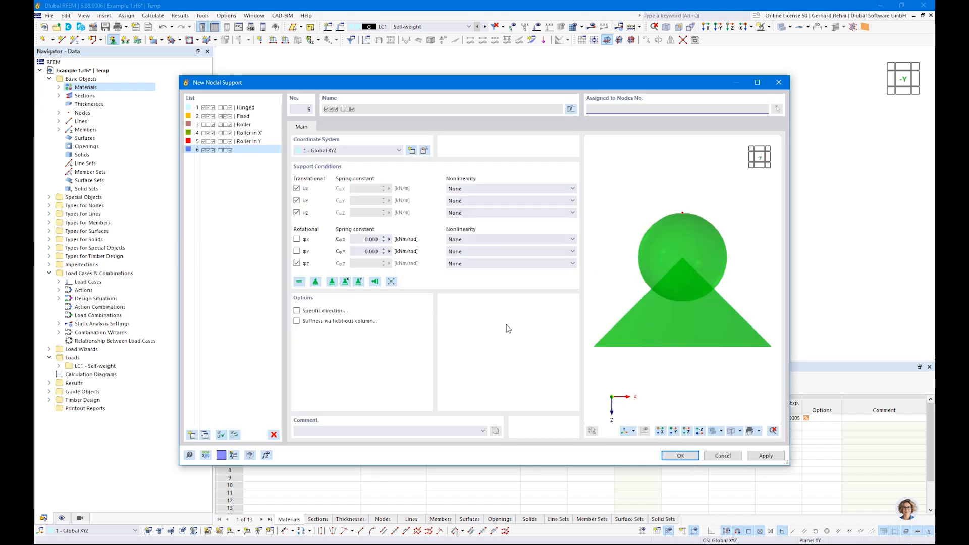
left_click(297, 263)
left_click(297, 239)
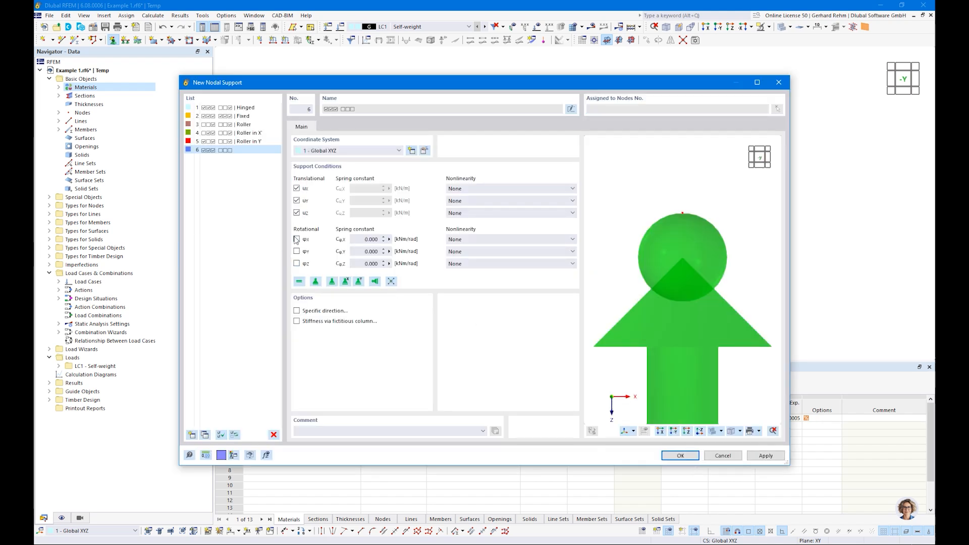
left_click(680, 456)
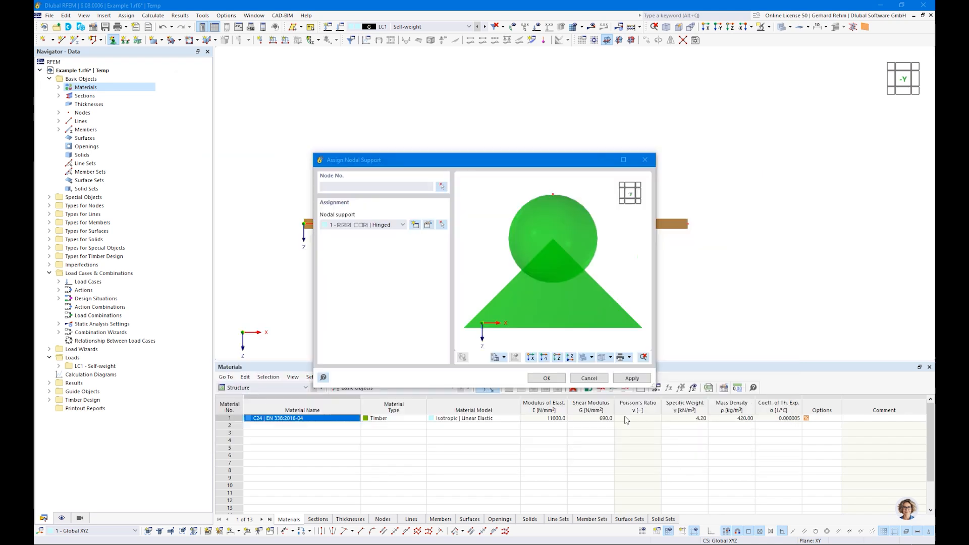
left_click(545, 378)
left_click_drag(278, 204, 350, 266)
key("Escape")
Create a sliding support type with x translation released and assign it to the middle and right nodes.
left_click(113, 40)
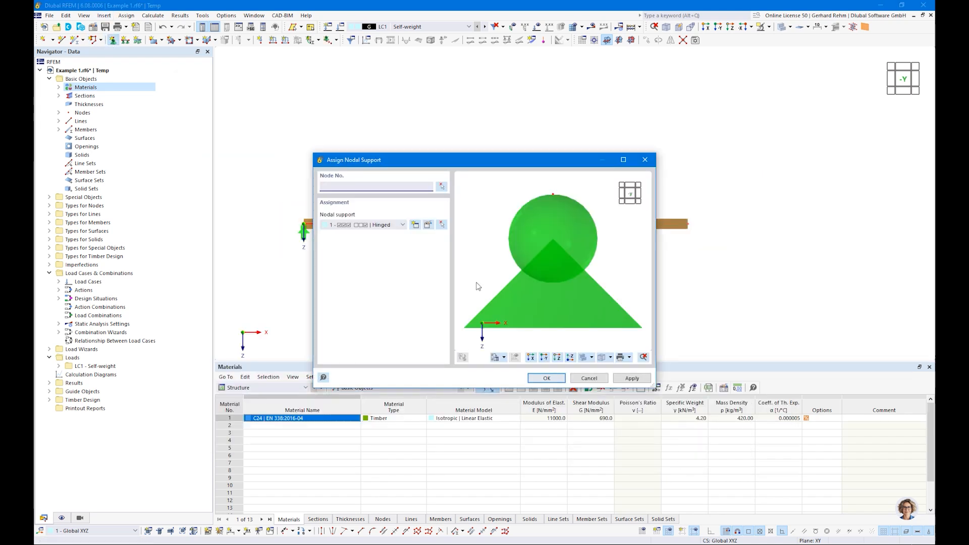
left_click(415, 225)
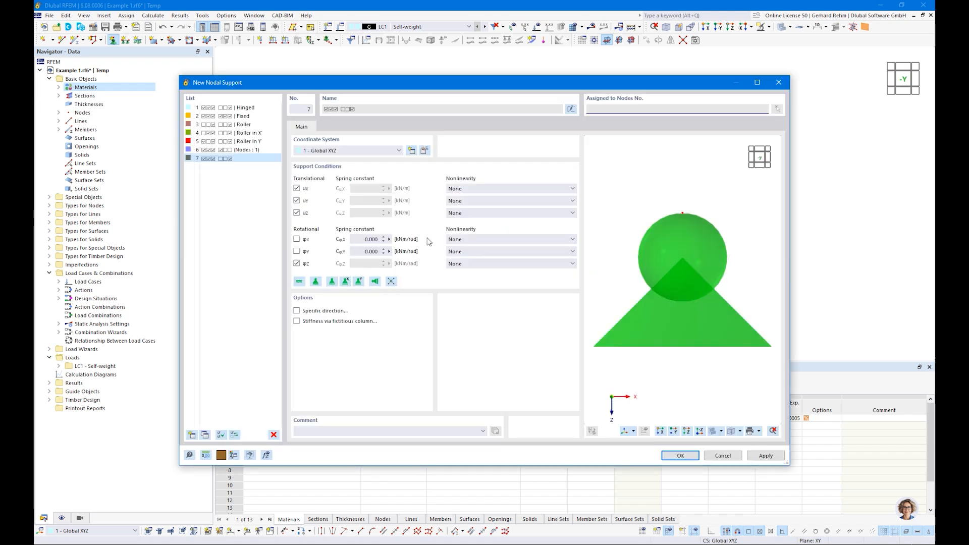
left_click(297, 189)
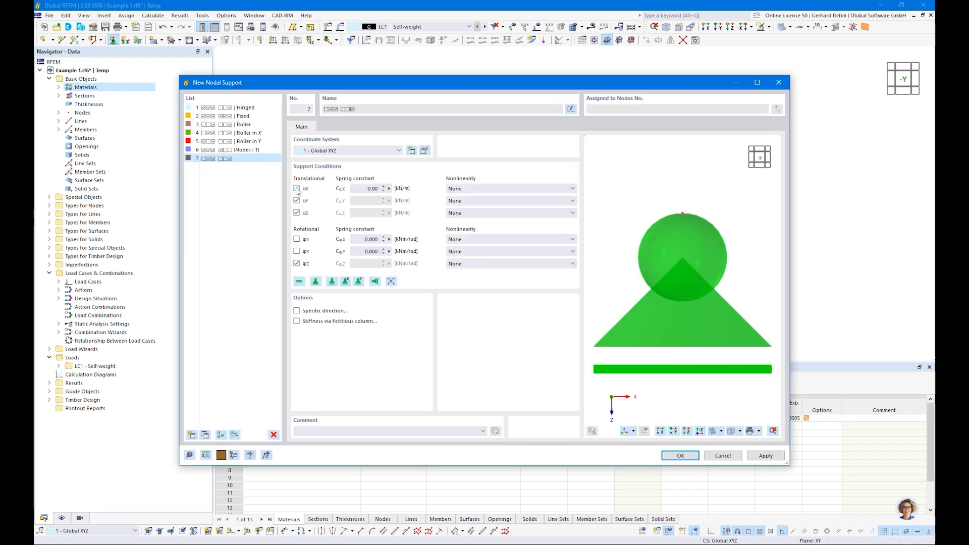
left_click(297, 264)
left_click(297, 240)
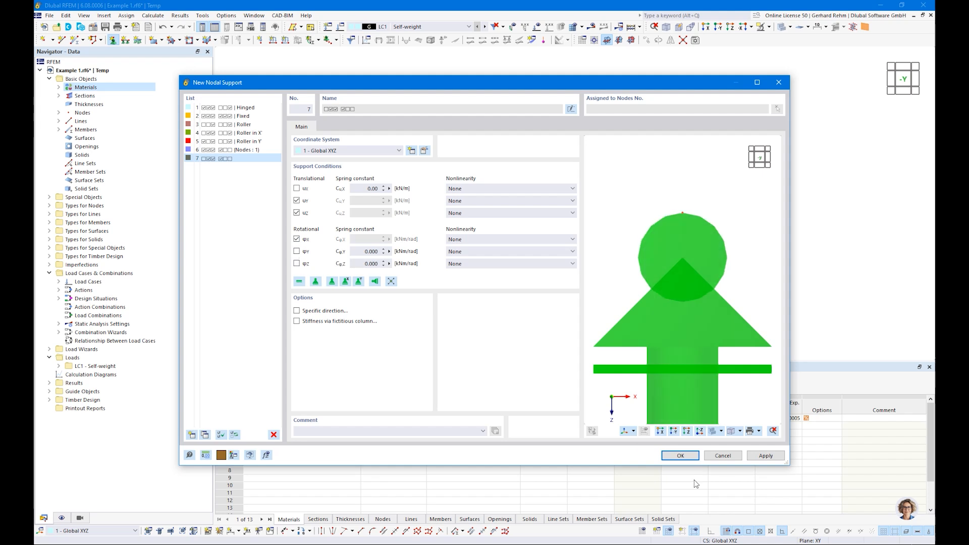
left_click(681, 456)
left_click(545, 378)
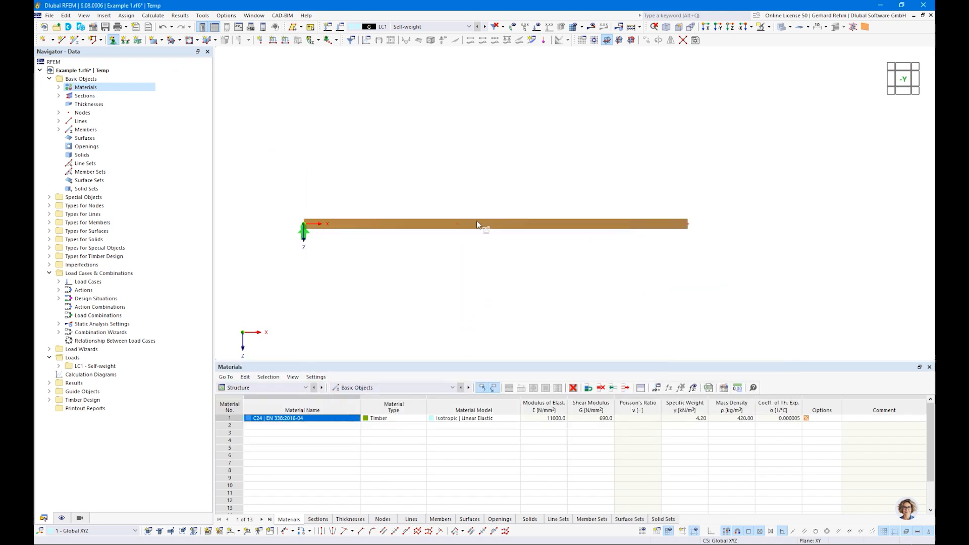
left_click_drag(441, 190, 742, 255)
Orbit to check the supports in 3D, return to the -Y front view, and expand the load cases.
middle_click_drag(798, 244, 540, 307, "ctrl")
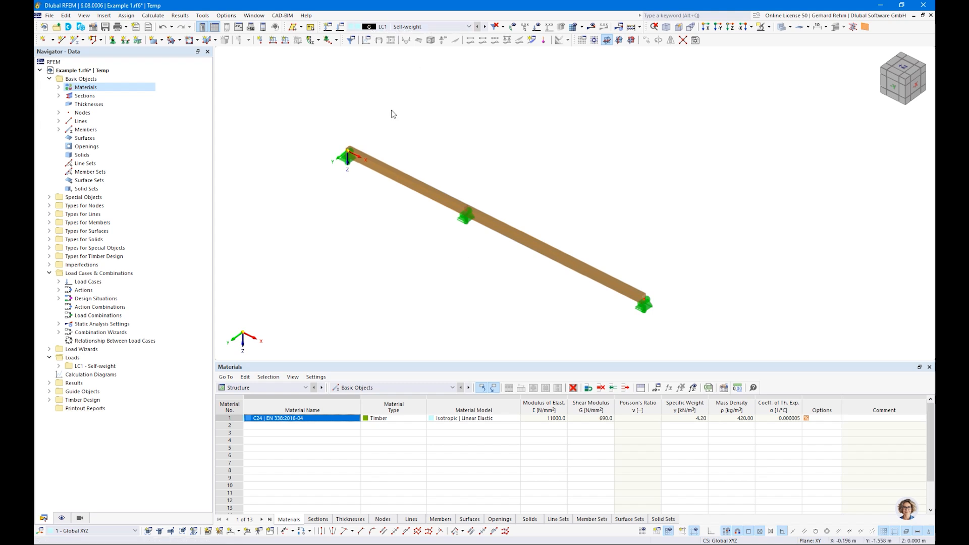
key("alt+y")
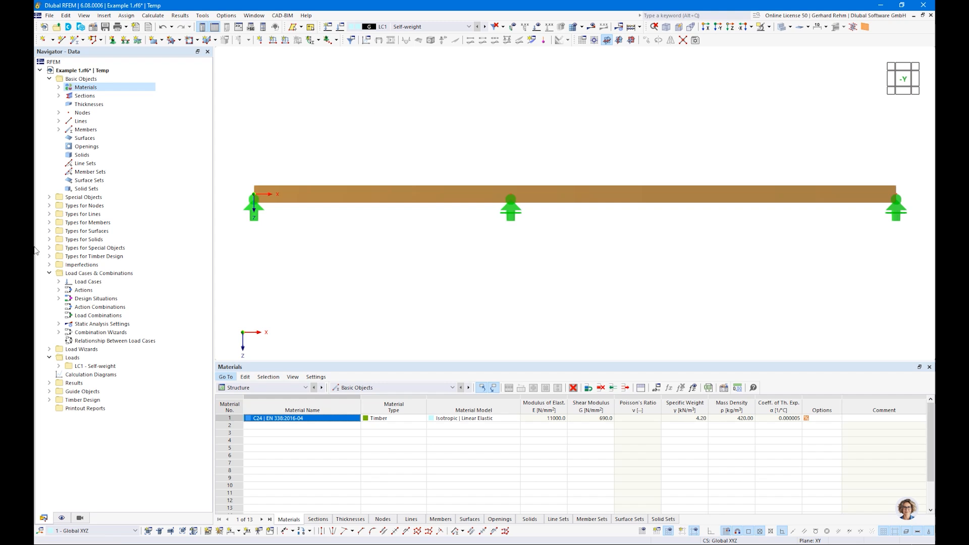
double_click(83, 283)
Edit LC1 Self-weight and check its vertical self-weight factor.
right_click(85, 291)
left_click(112, 299)
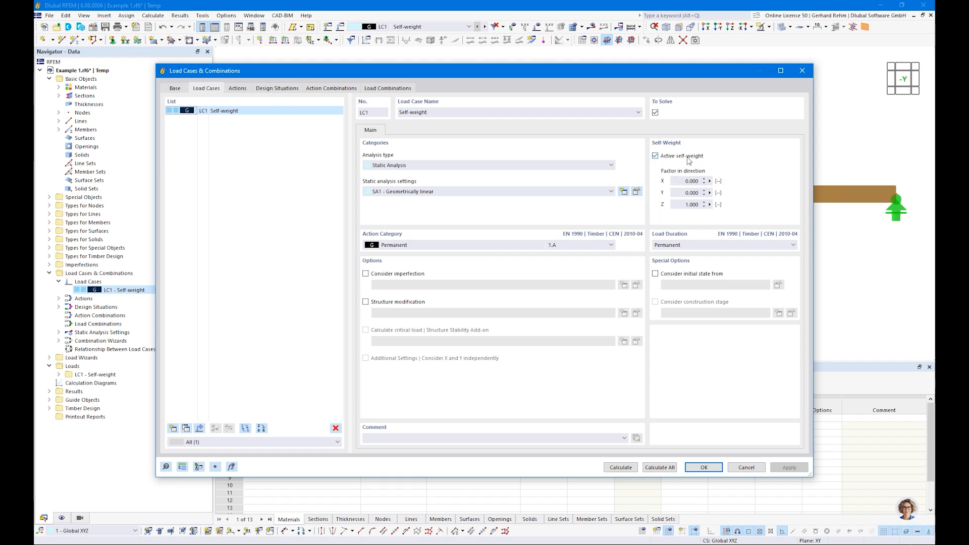
double_click(691, 203)
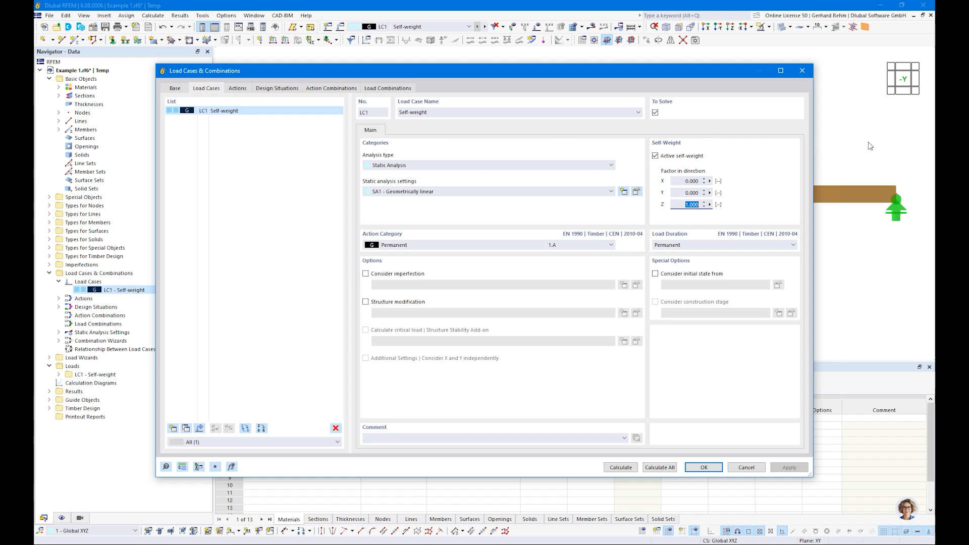
key("ctrl")
key("ctrl")
Add load case LC2 'Imposed Load 1' with action category A domestic/residential imposed load.
left_click(173, 428)
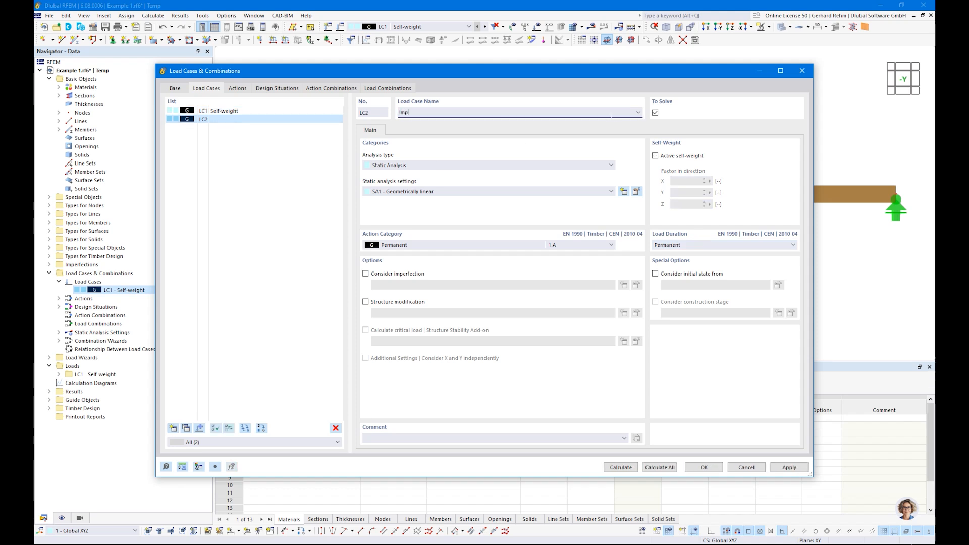
type("Imposed Load 1")
left_click(483, 246)
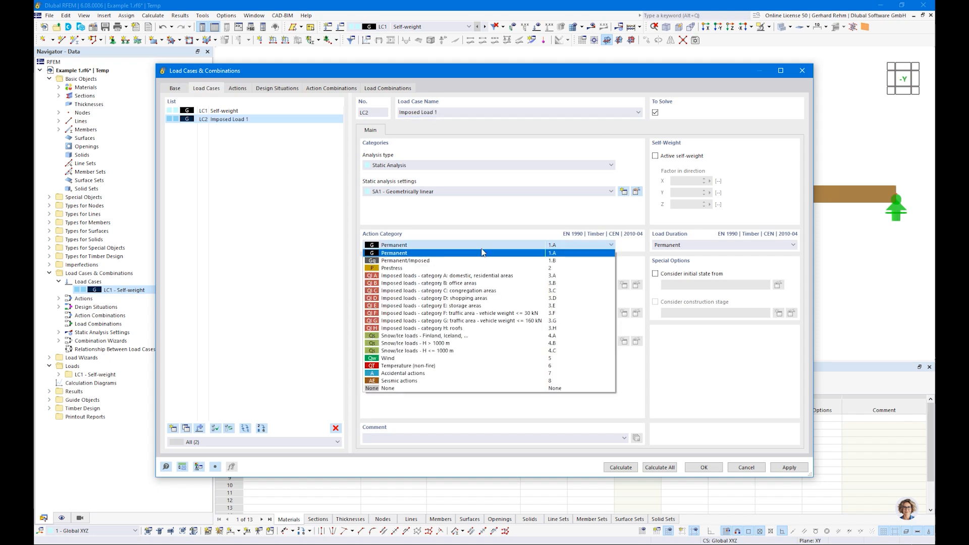
left_click(439, 277)
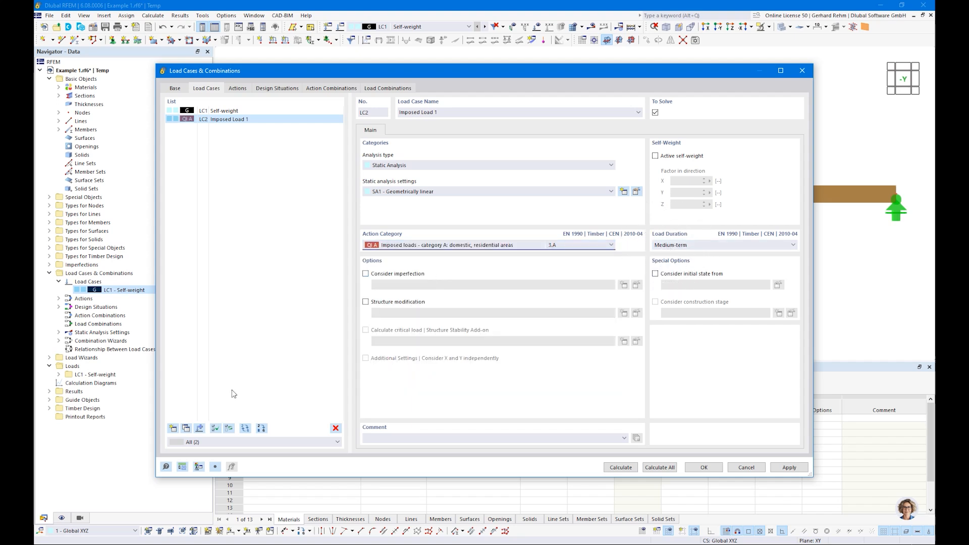
Copy LC2 to LC3, rename it 'Imposed Load 2', and confirm the load cases.
left_click(186, 428)
left_click(438, 112)
key("BackSpace")
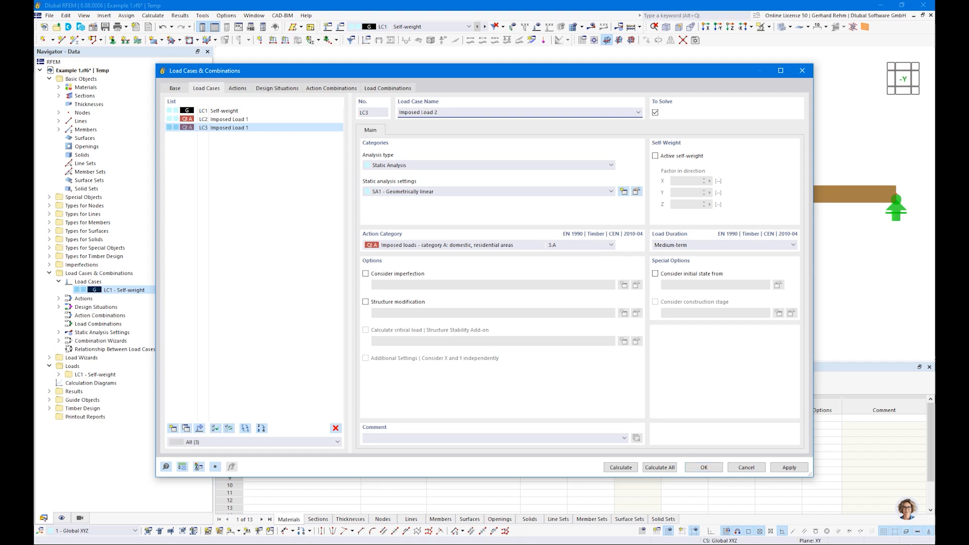
left_click(698, 468)
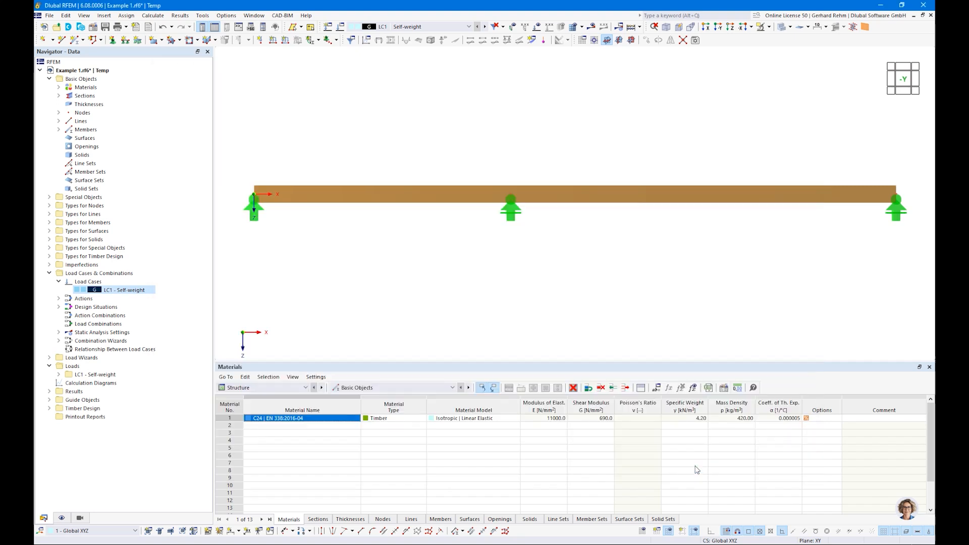
Zoom out, pick LC1 Self-weight from the toolbar load case list, and start a new member load.
scroll(590, 288, "down", 2)
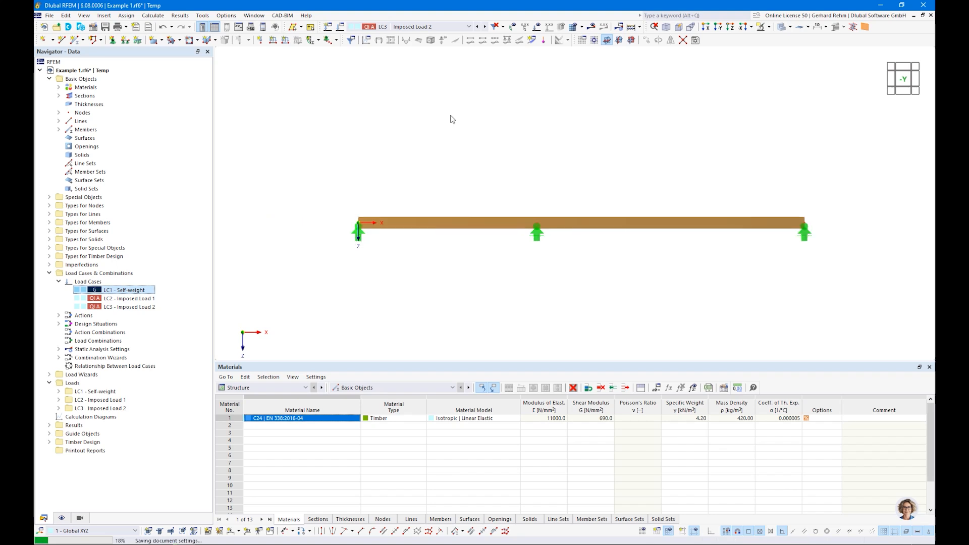
left_click(397, 28)
left_click(397, 28)
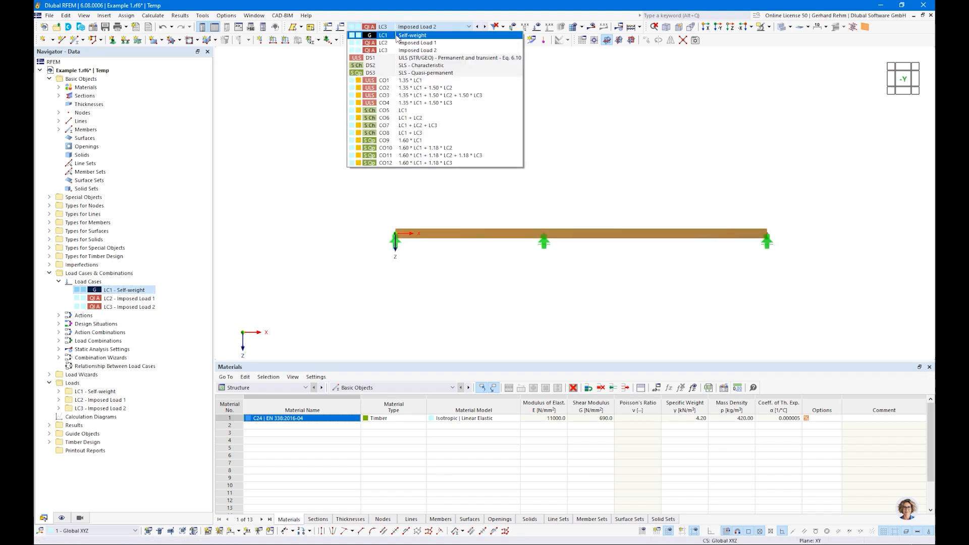
left_click(397, 35)
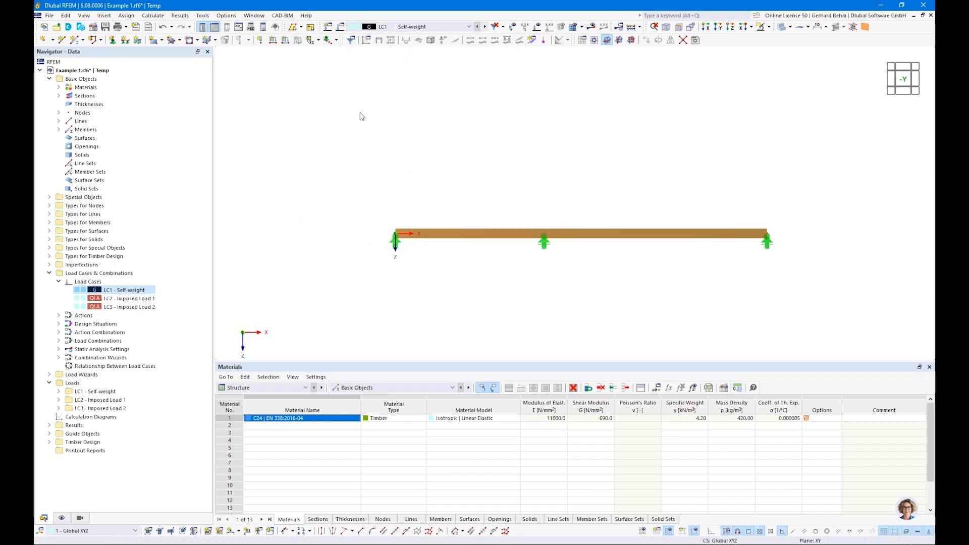
left_click(273, 45)
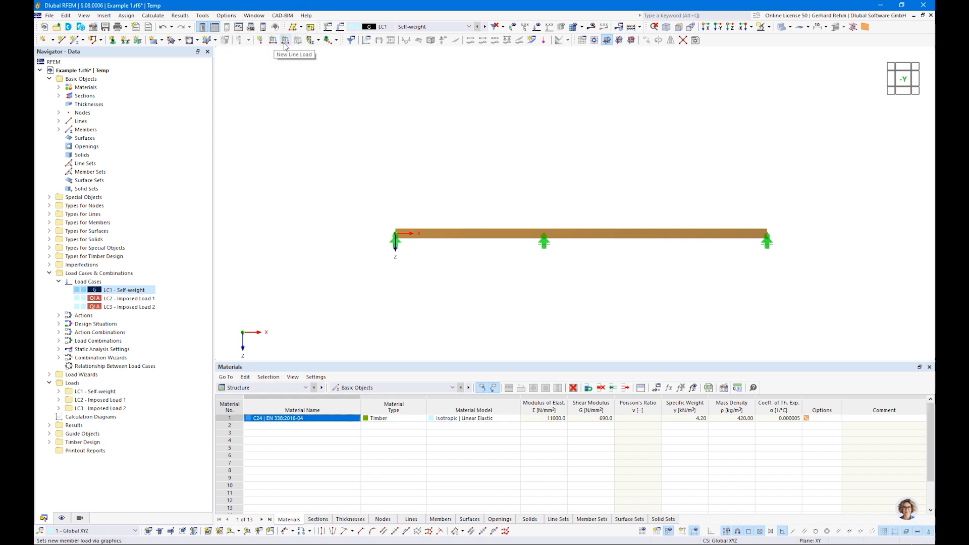
left_click(286, 45)
left_click(262, 45)
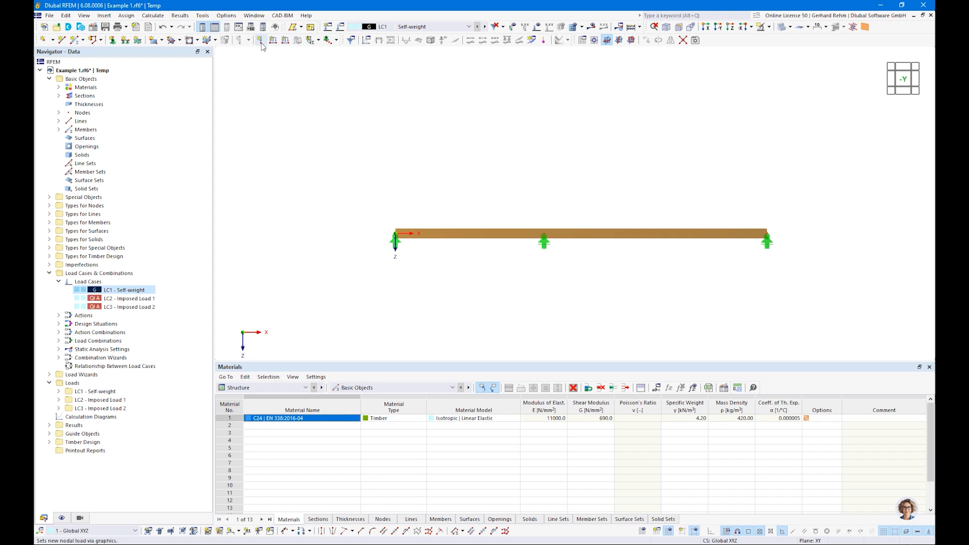
left_click(286, 43)
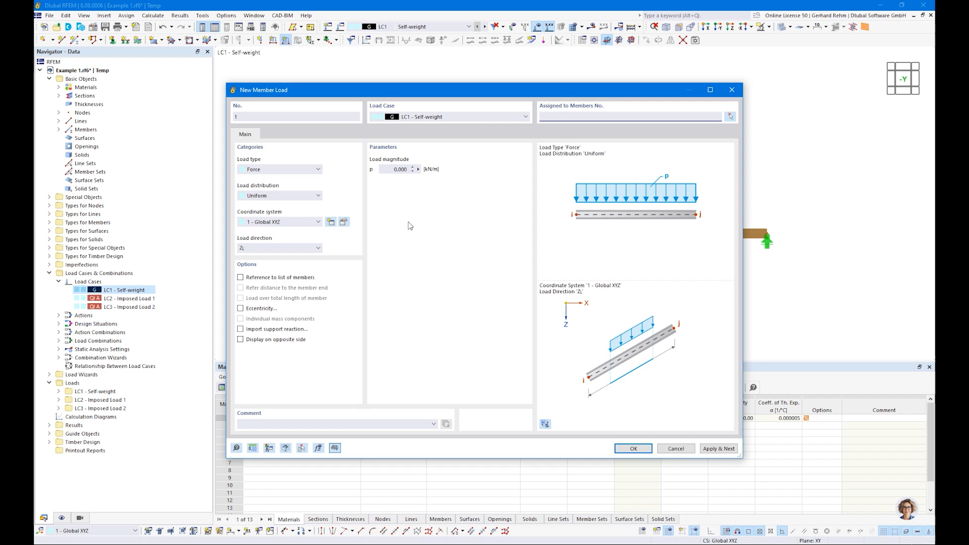
Apply a uniform 2.5 kN/m load to members 1 and 2, then make LC2 Imposed Load 1 active.
key("Tab")
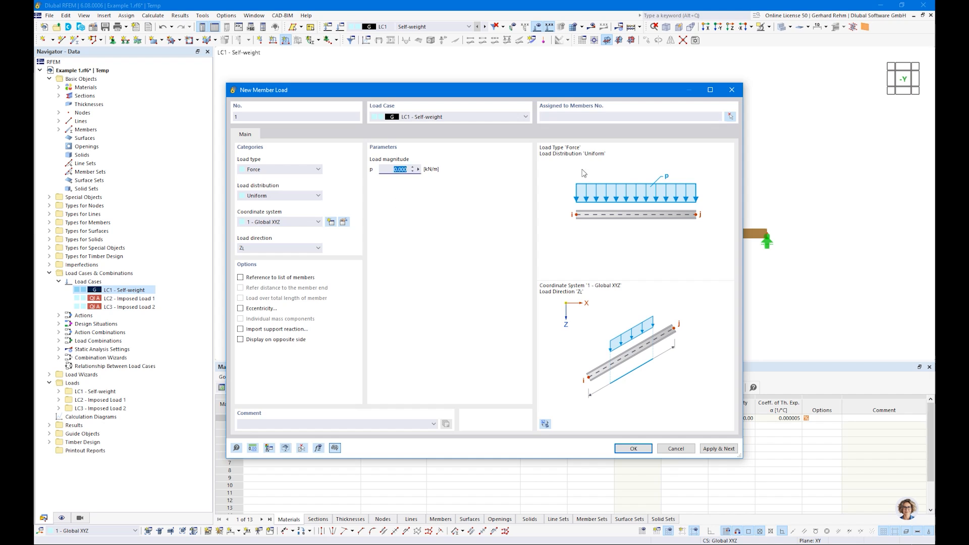
left_click_drag(525, 96, 589, 127)
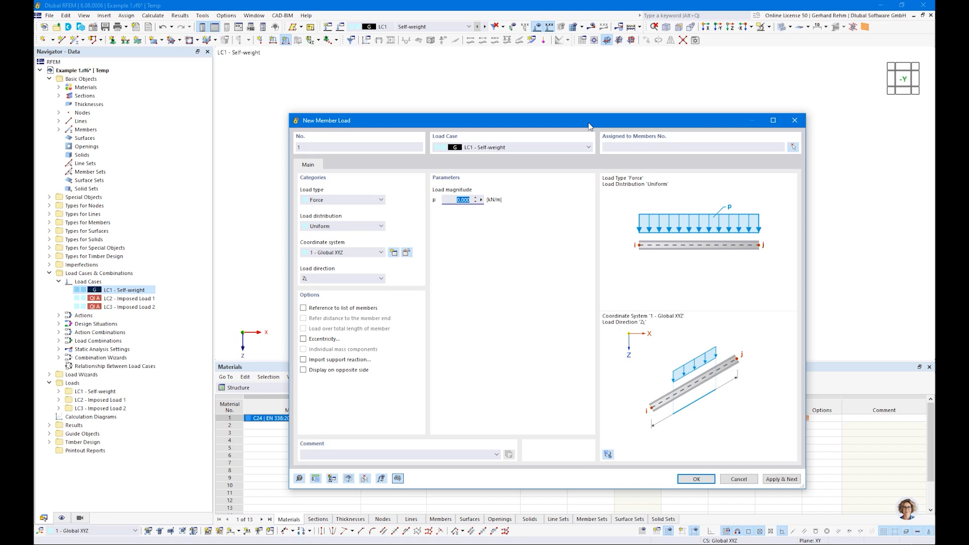
type("2,5")
left_click(707, 478)
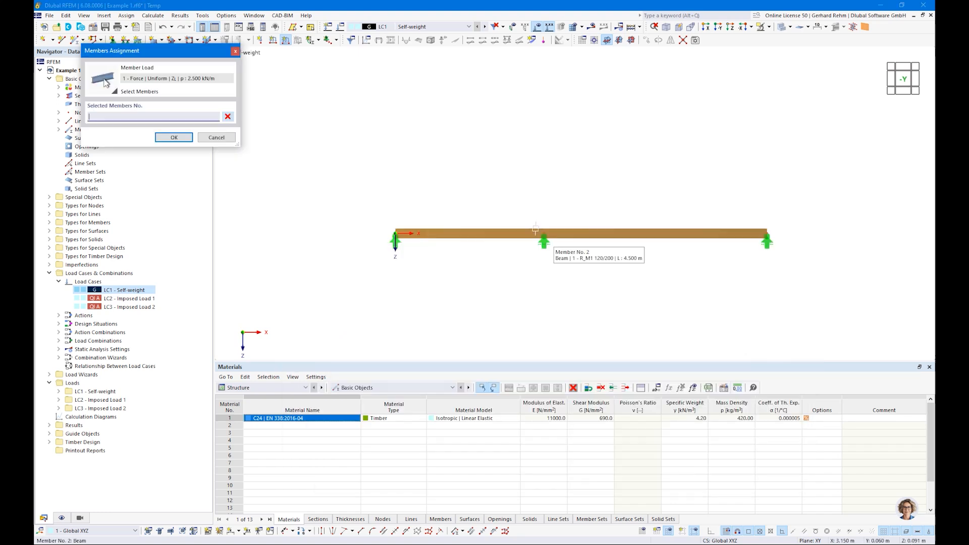
left_click(489, 229)
left_click(613, 233)
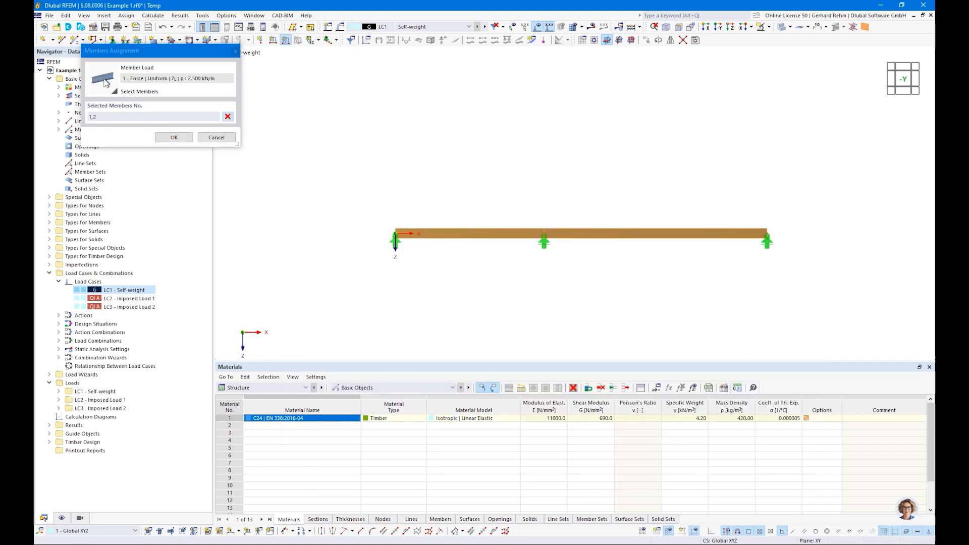
left_click(174, 138)
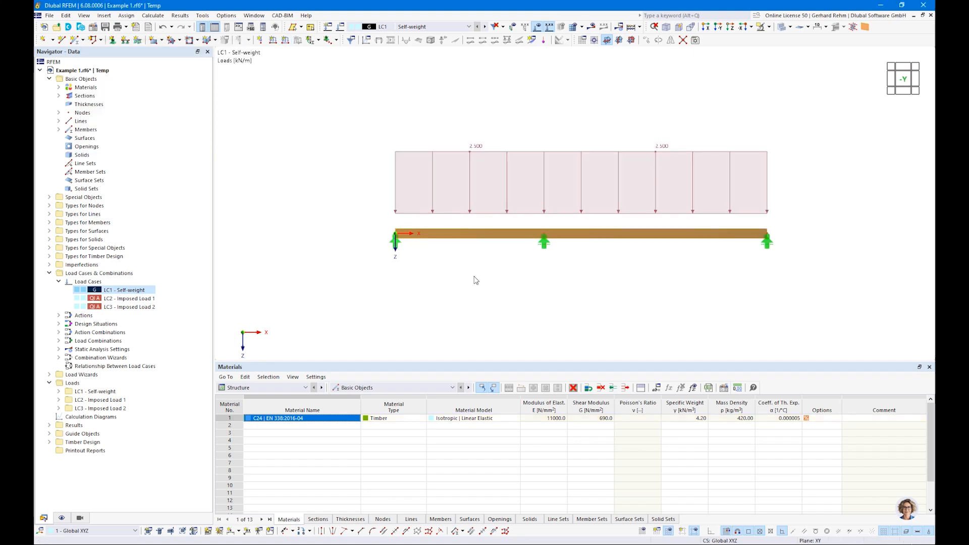
left_click(485, 27)
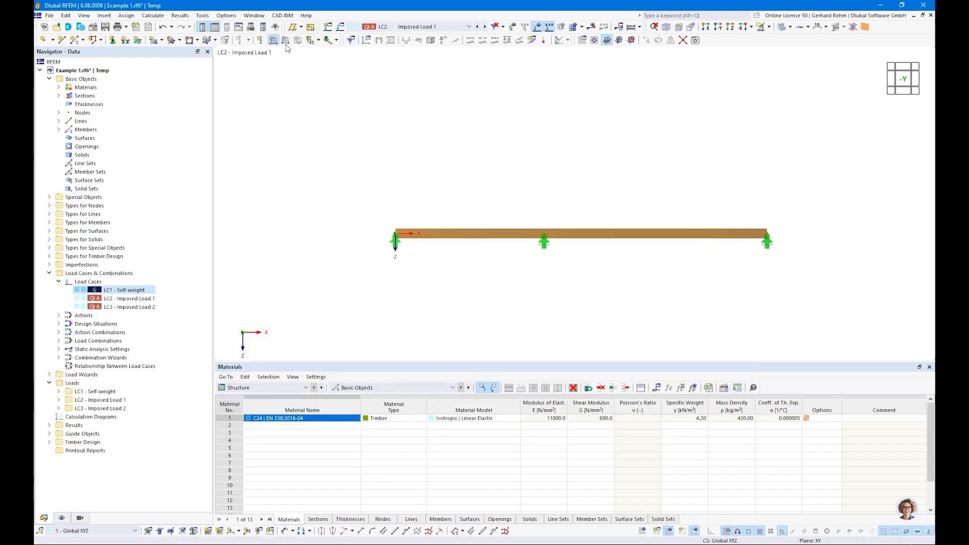
In LC2, load member 1, the left span, with a uniform 3 kN/m.
left_click(286, 40)
left_click_drag(455, 200, 565, 201)
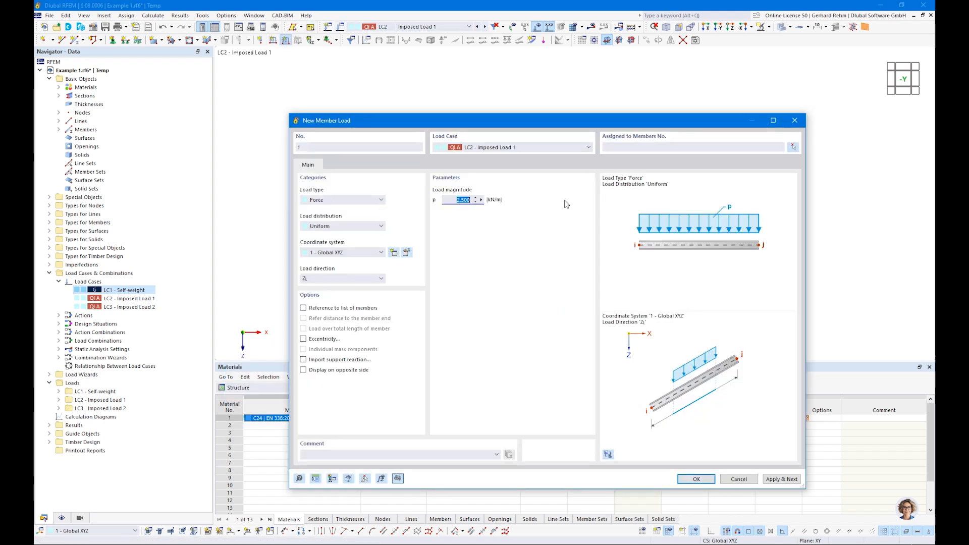
type("3")
key("Tab")
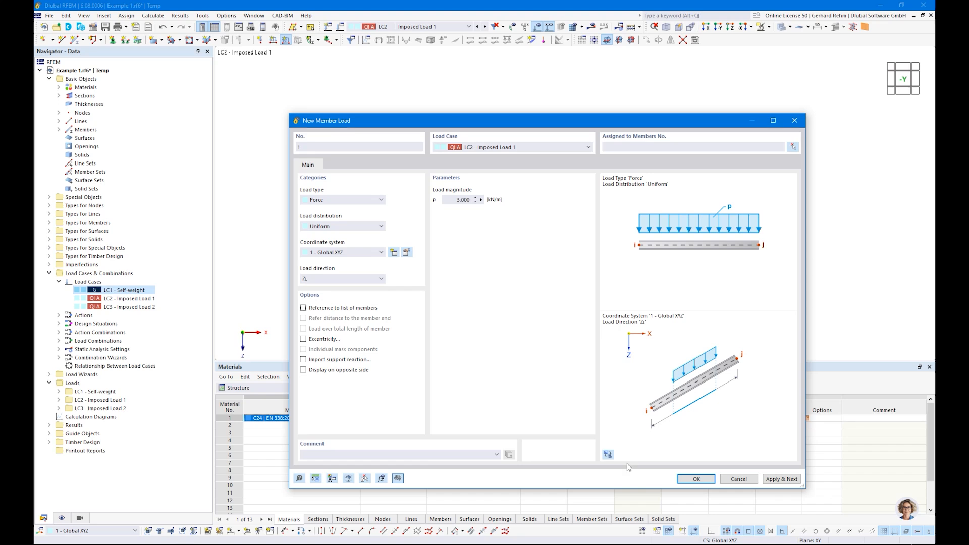
left_click(693, 482)
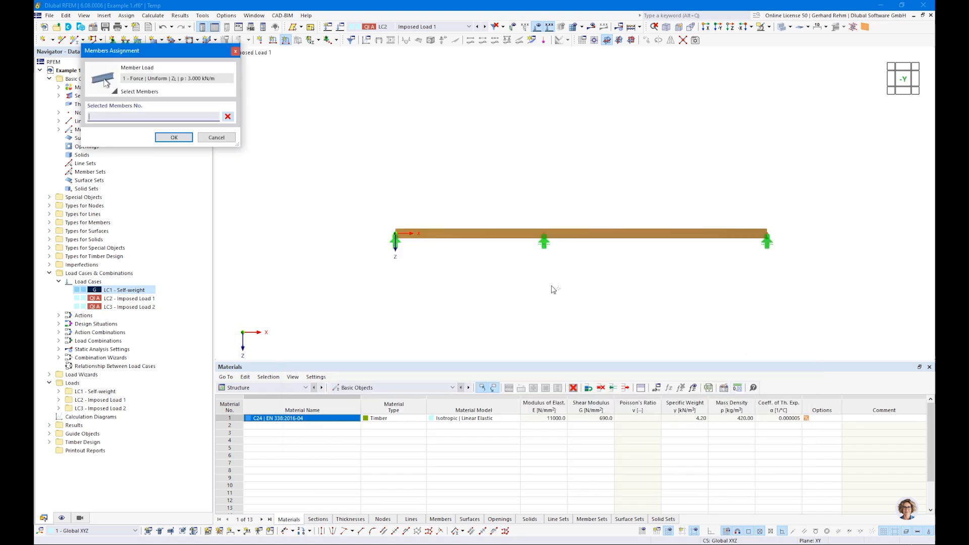
left_click(500, 235)
left_click(183, 138)
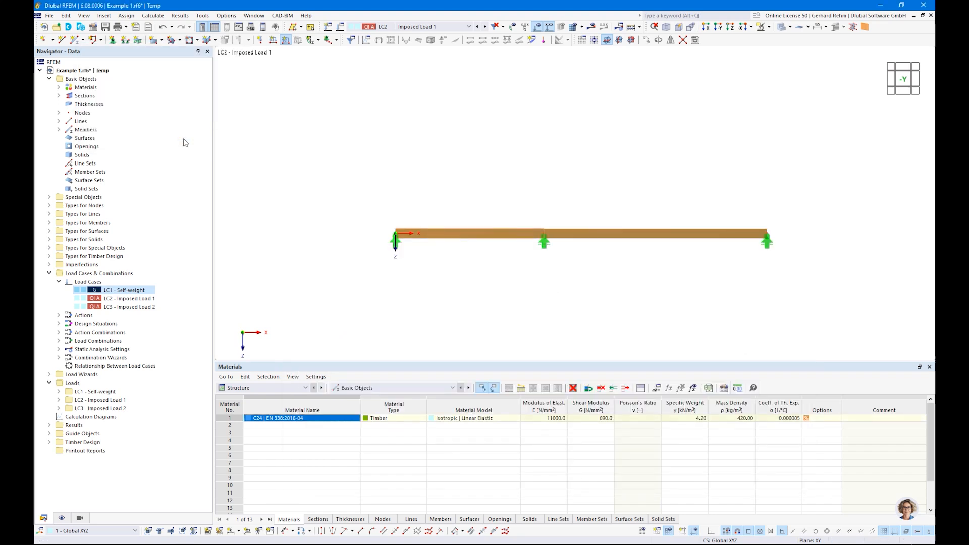
In LC3, place a uniform member load on member 2, the right span, then check the load case list.
left_click(485, 26)
left_click(285, 40)
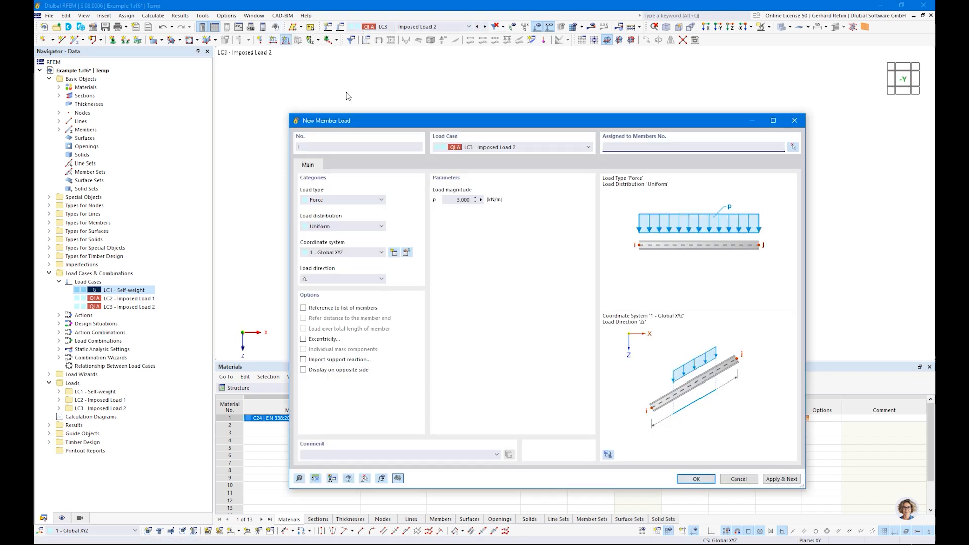
left_click(697, 479)
left_click(610, 235)
left_click(174, 137)
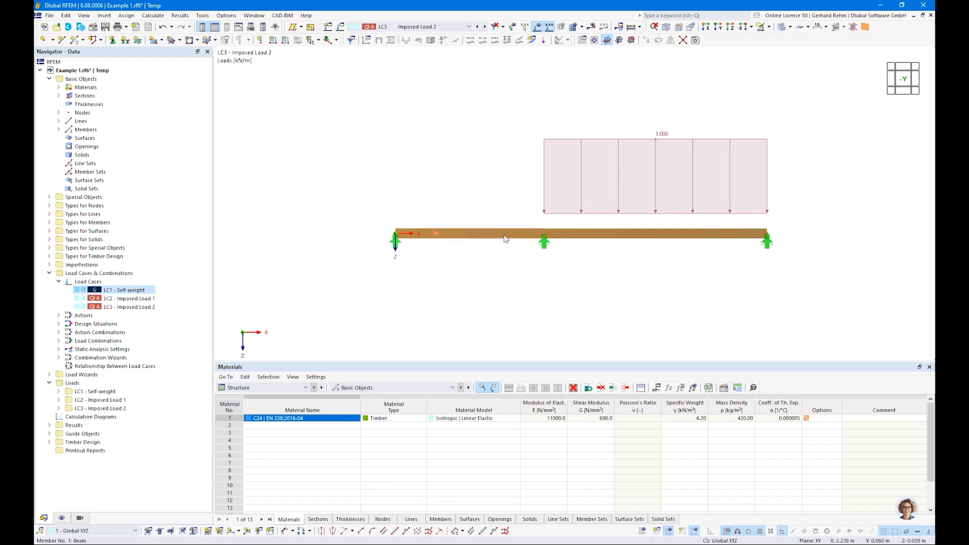
left_click(410, 28)
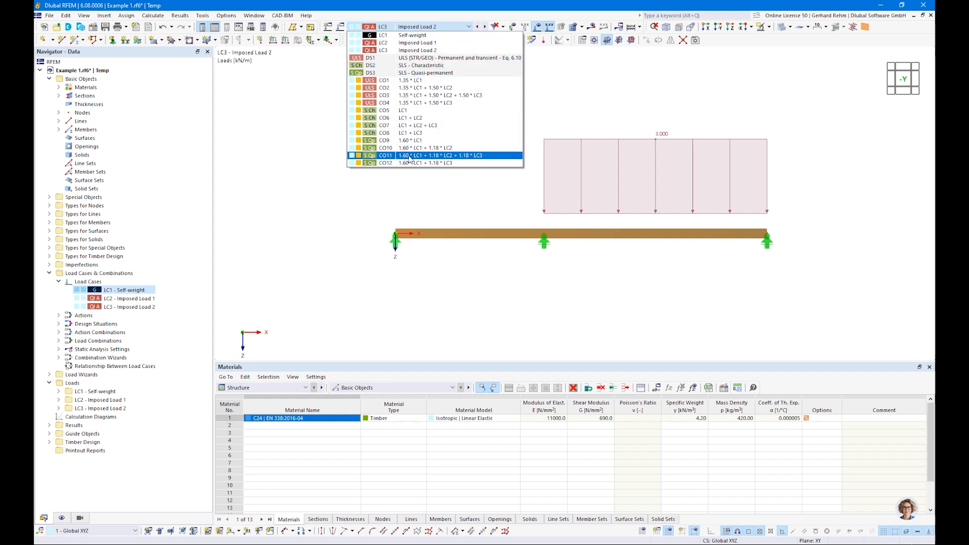
left_click(317, 220)
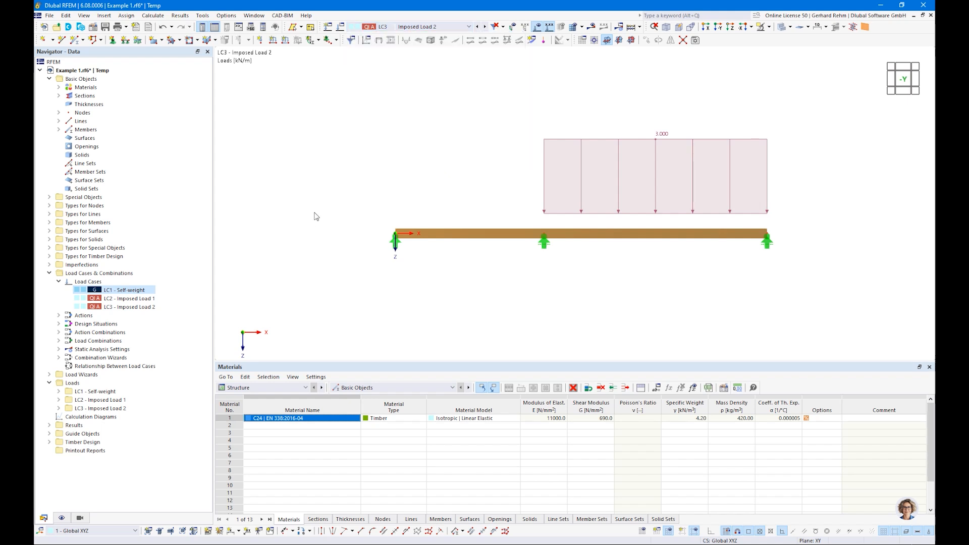
Open the Load Cases & Combinations settings from the Navigator and view the Actions tab.
right_click(80, 273)
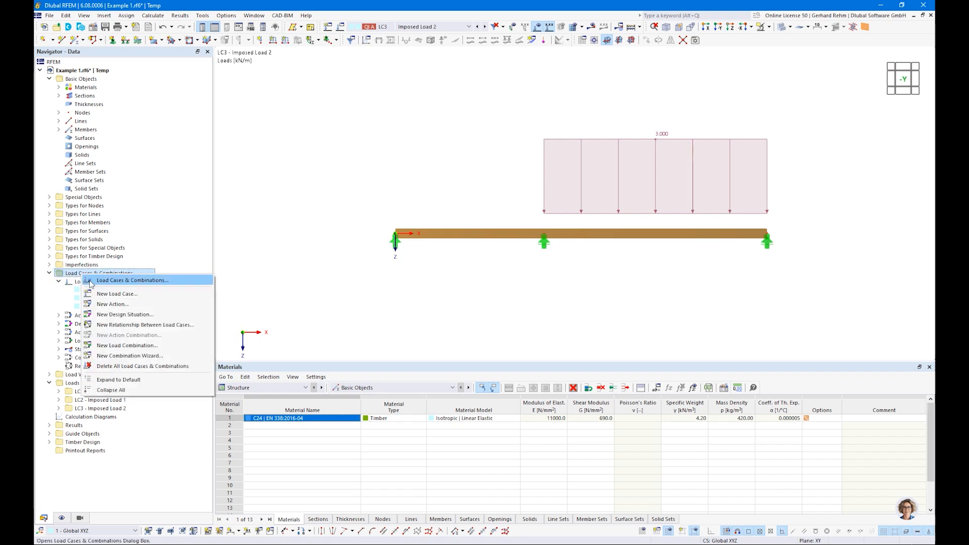
right_click(75, 284)
left_click(111, 289)
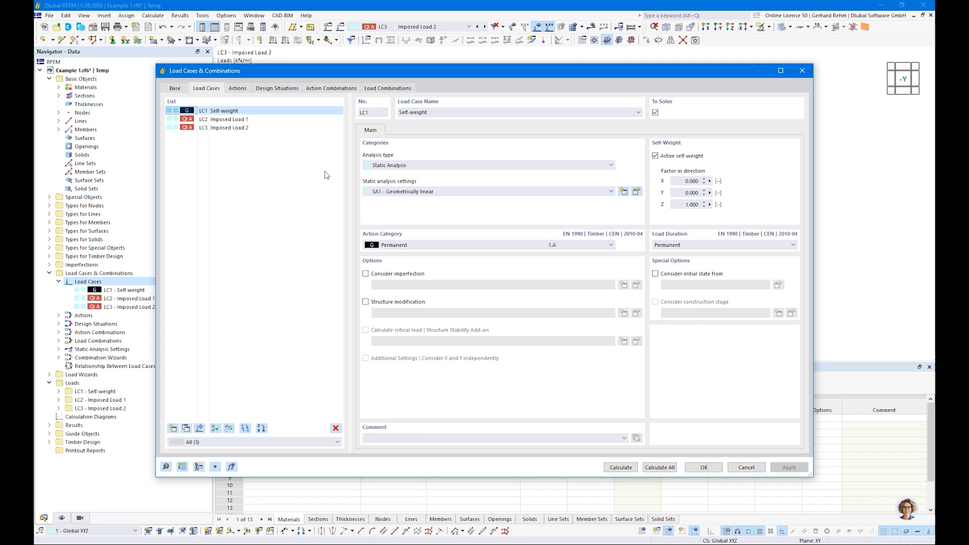
left_click(237, 90)
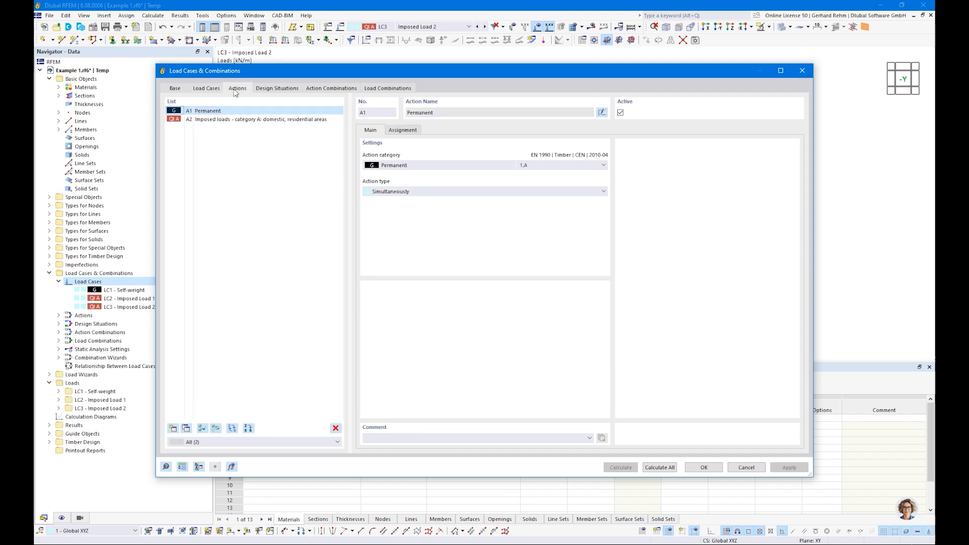
Review action A2's assigned load cases and keep its action type as Simultaneously.
left_click(204, 122)
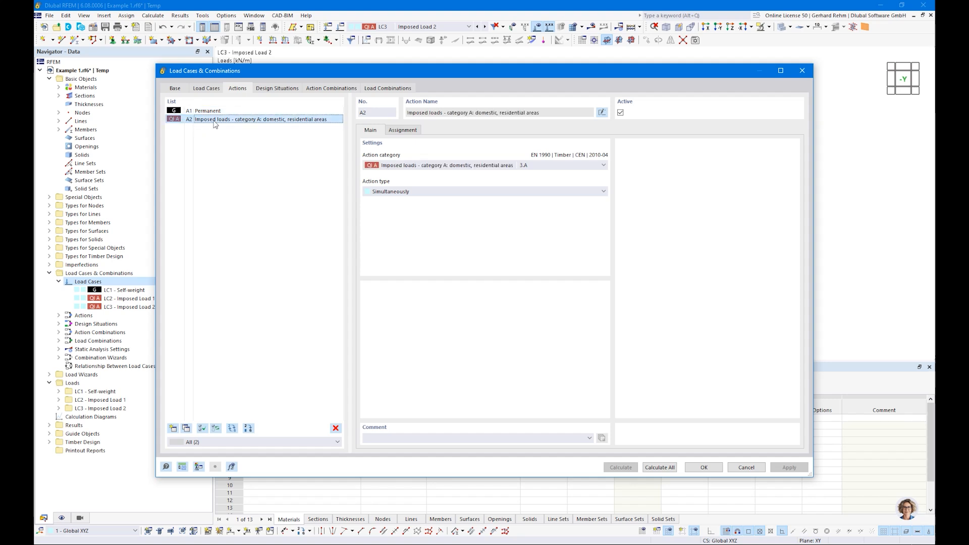
left_click(376, 192)
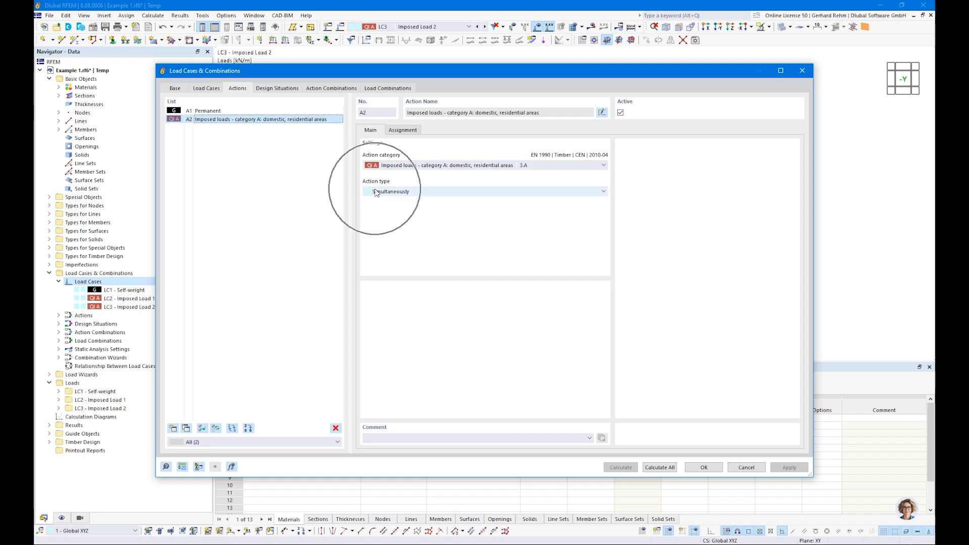
left_click(405, 130)
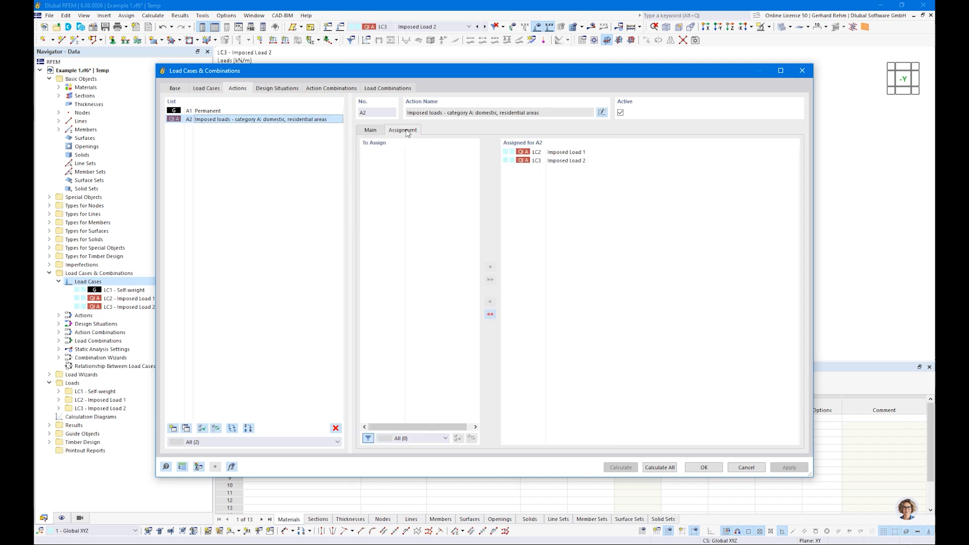
left_click(371, 130)
left_click(382, 192)
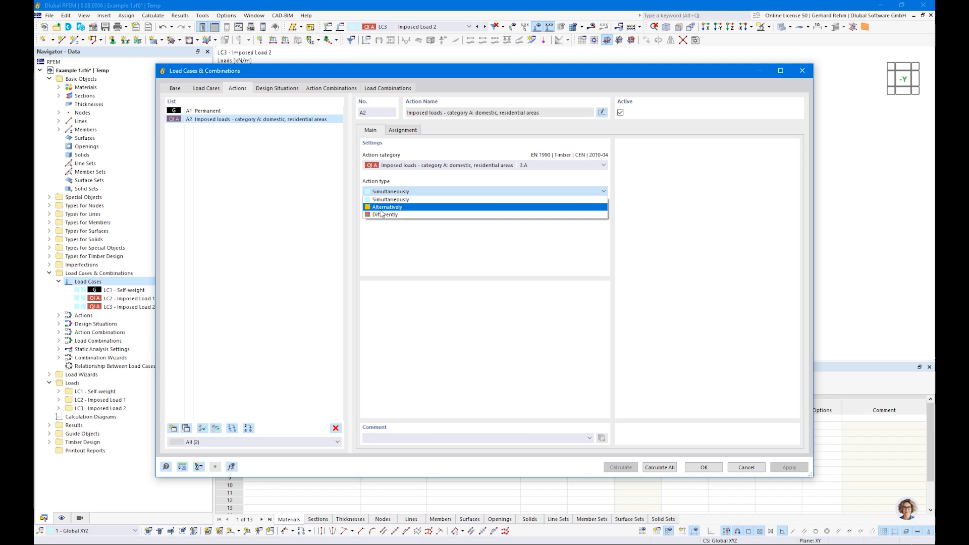
left_click(398, 247)
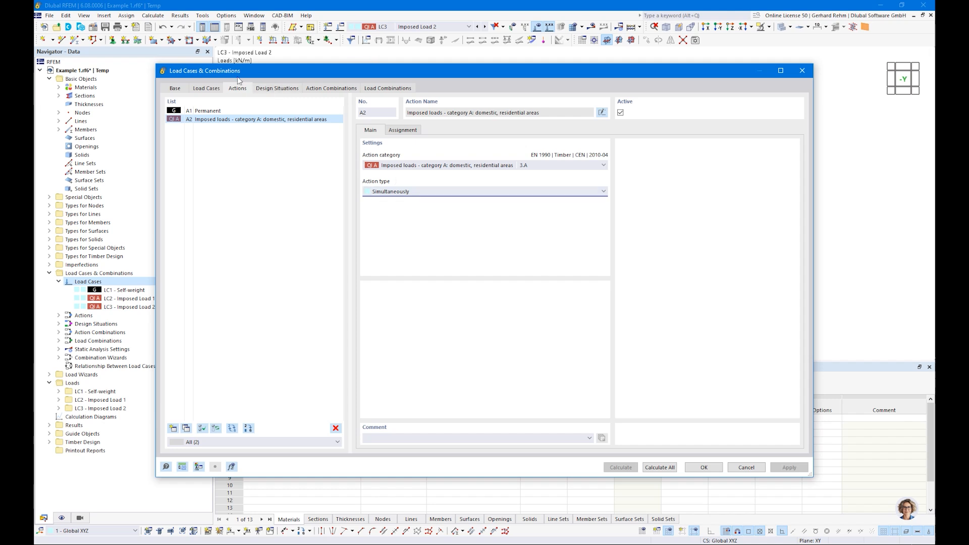
left_click(273, 90)
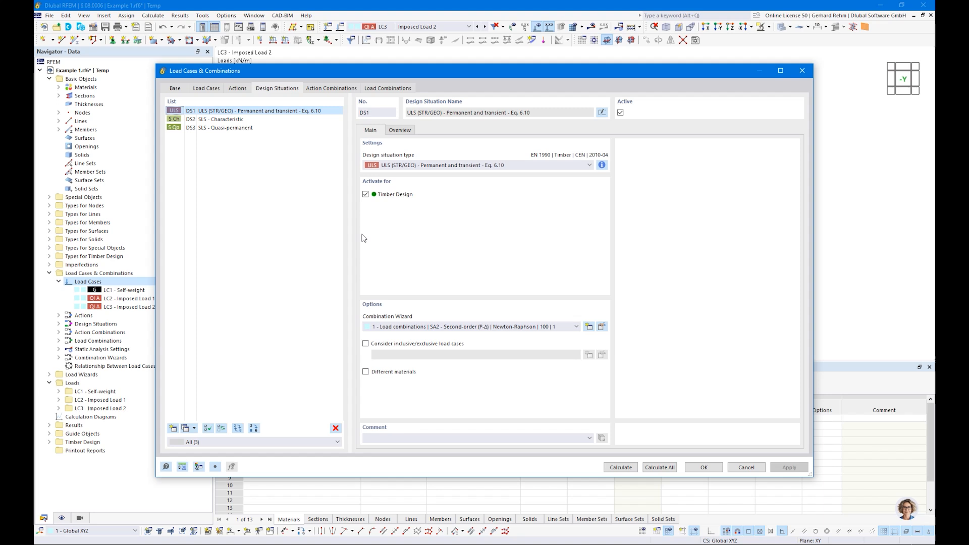
Set DS1–DS3 to combination wizard '2 - Load combinations | SA1 - Geometrically linear' and view AC1–AC6.
left_click(225, 130, "shift")
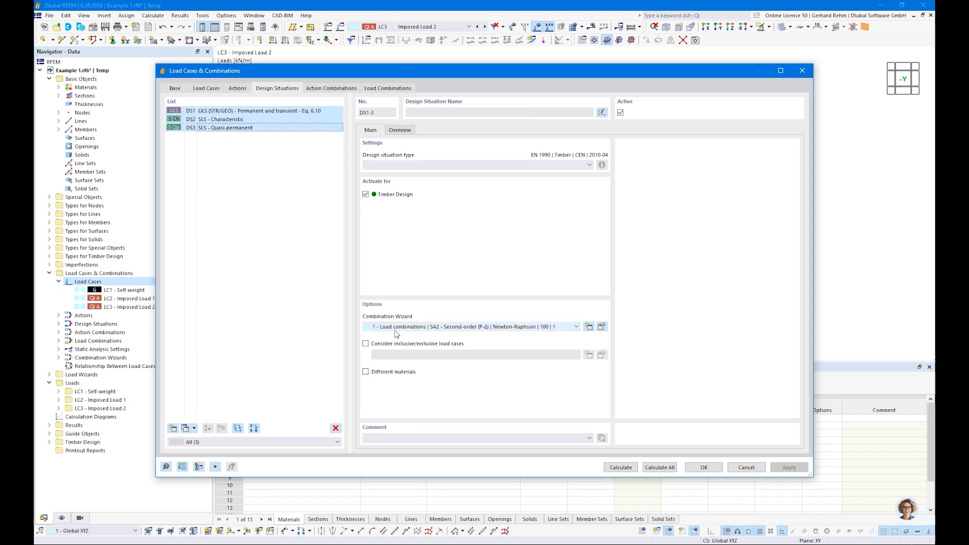
left_click(443, 328)
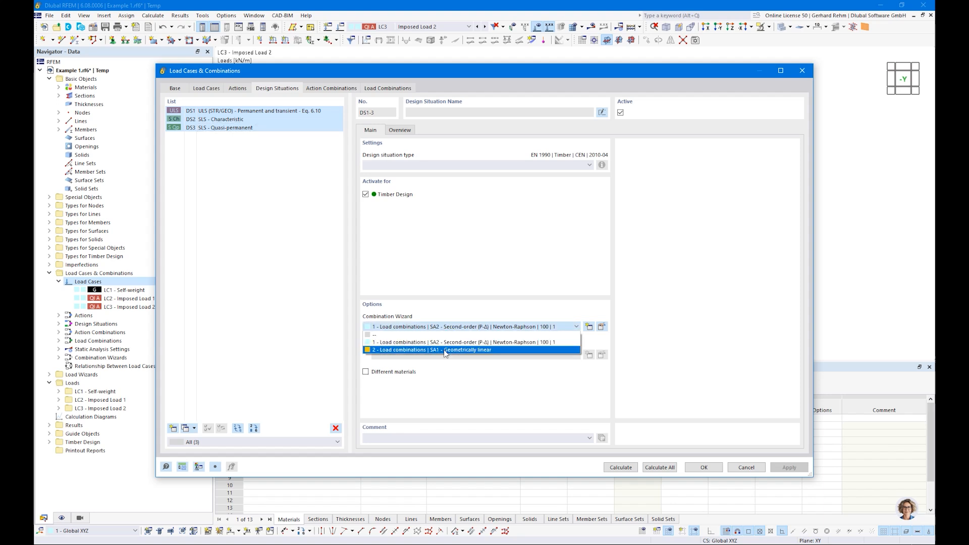
left_click(445, 351)
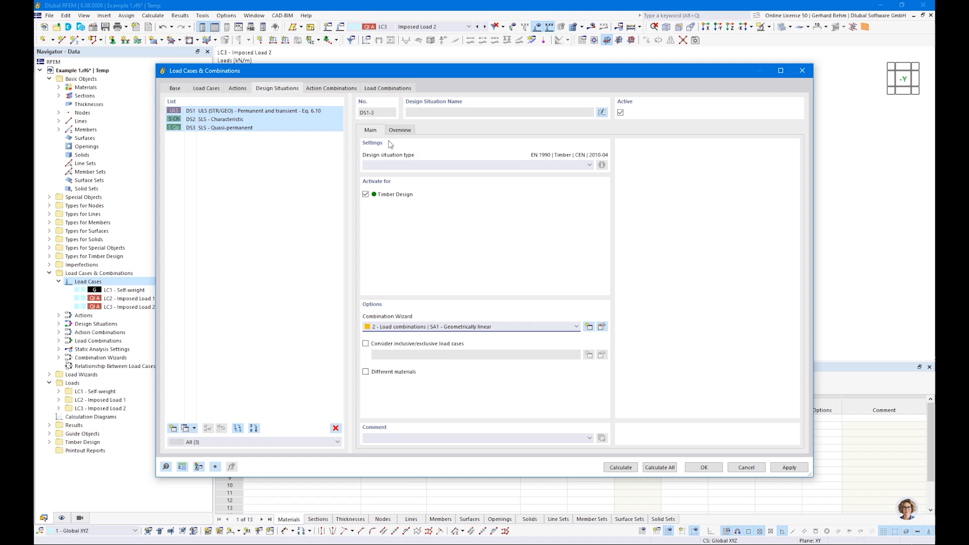
left_click(334, 91)
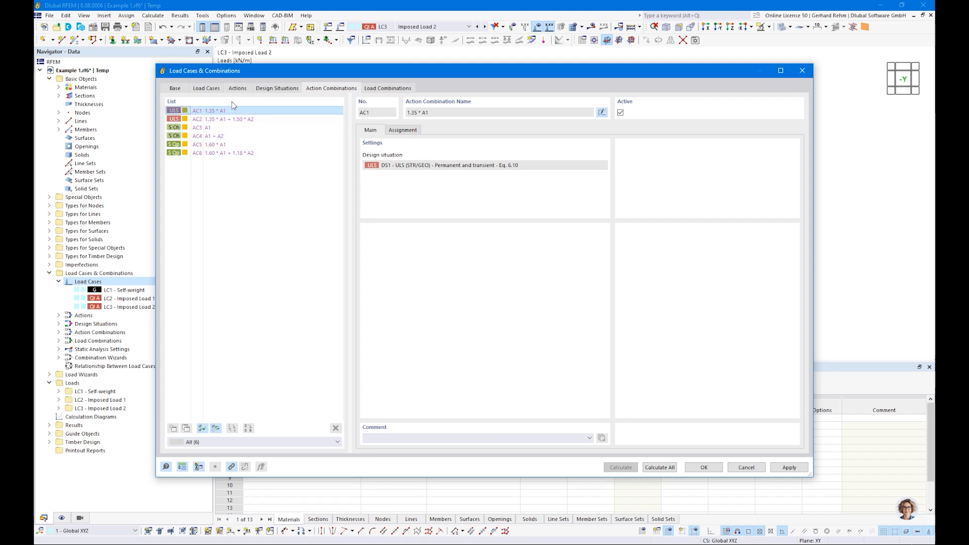
Inspect combinations CO2–CO12, check CO12's ψ2 of 0.30 for LC3, then view the Base statistics.
left_click(382, 88)
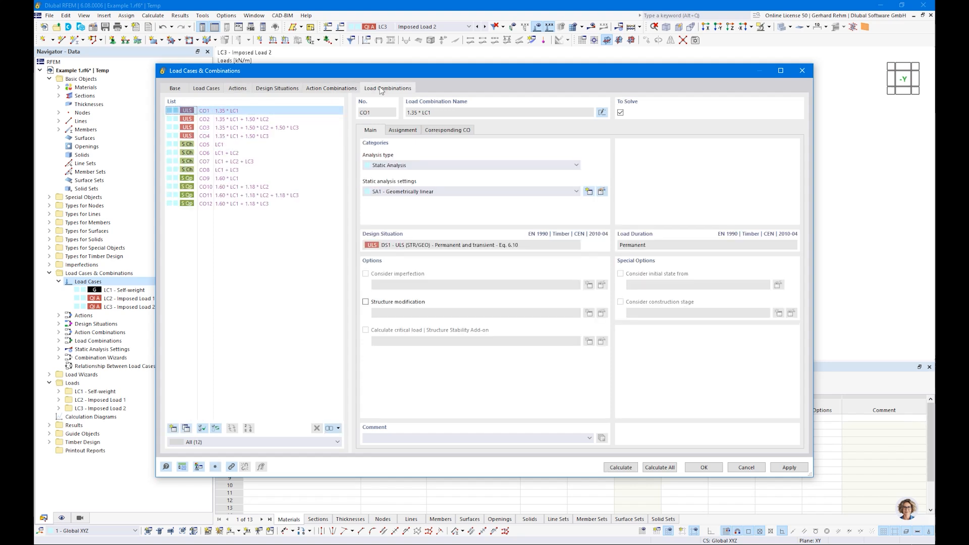
left_click(227, 123)
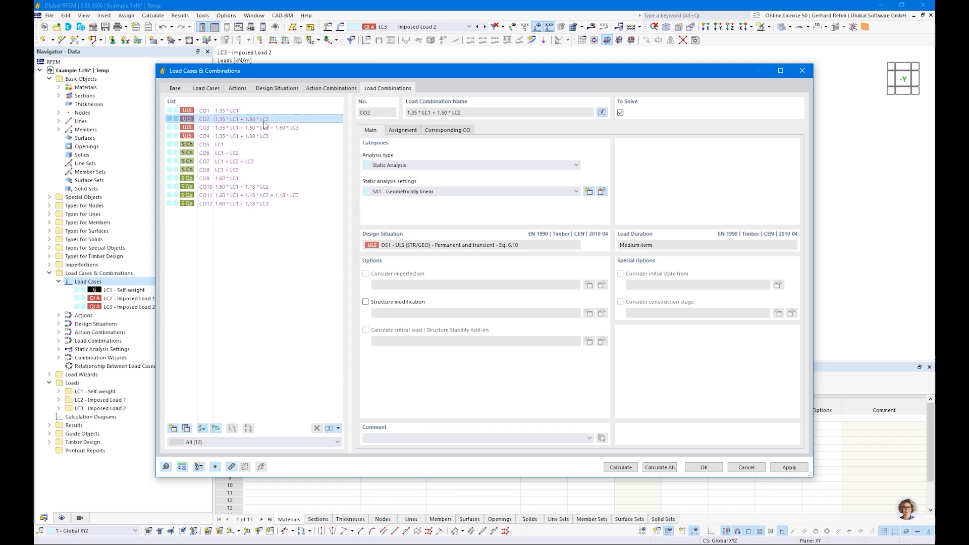
left_click(232, 130)
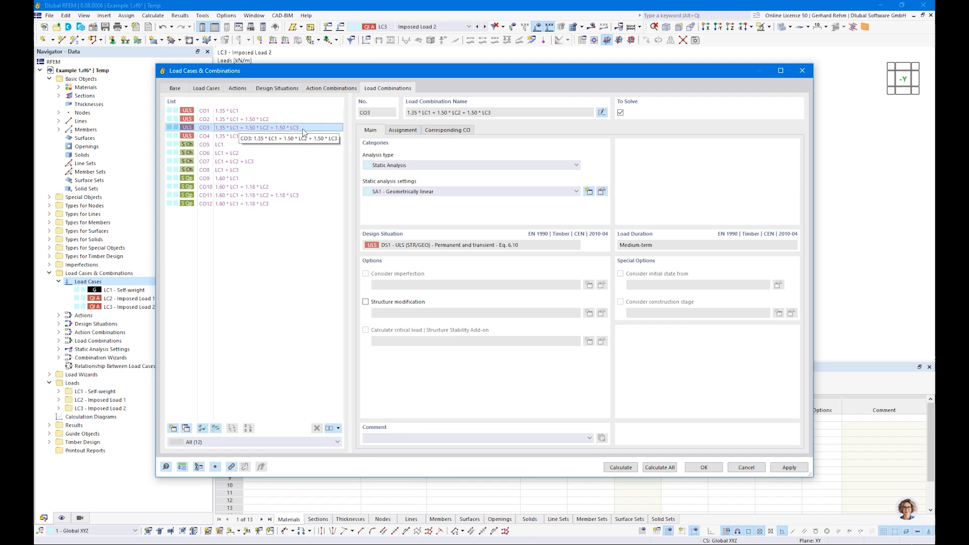
left_click(213, 137)
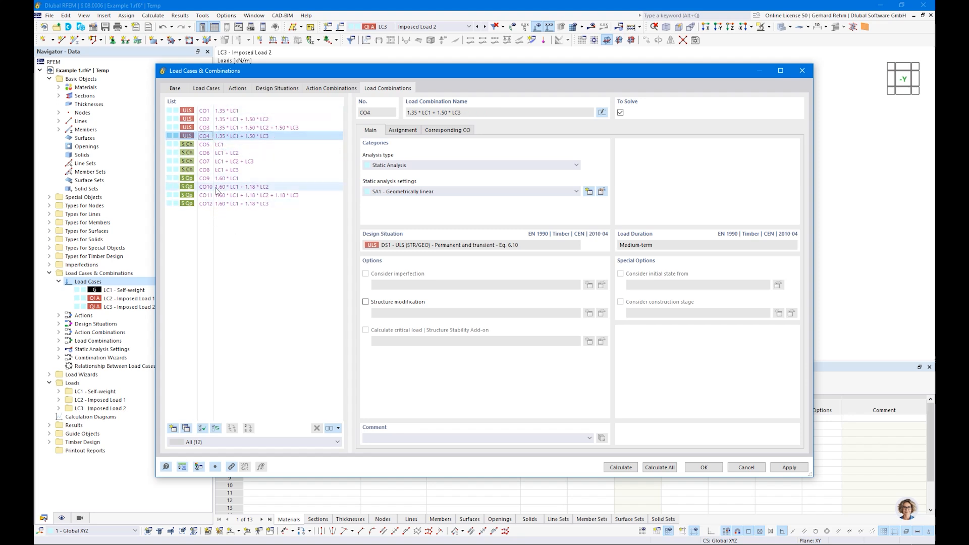
left_click(220, 144)
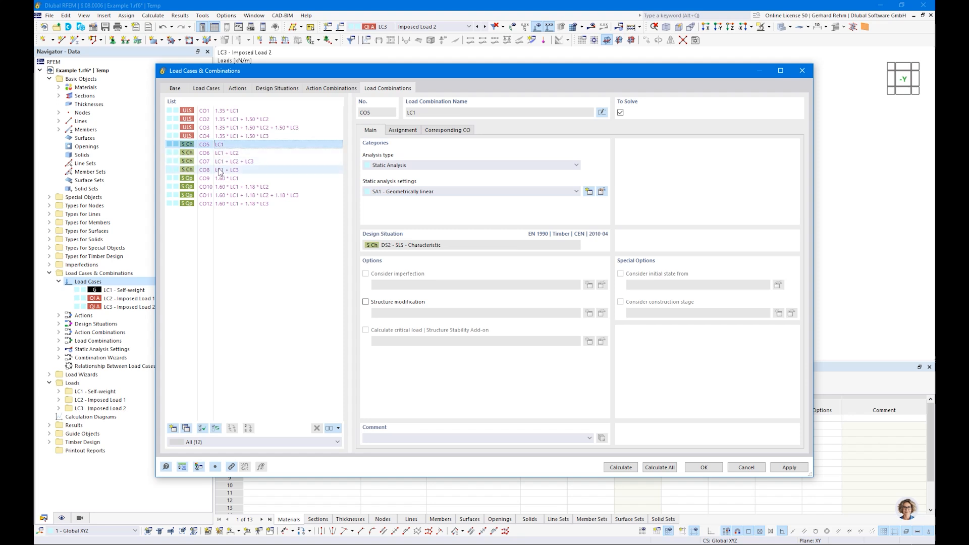
left_click(220, 171)
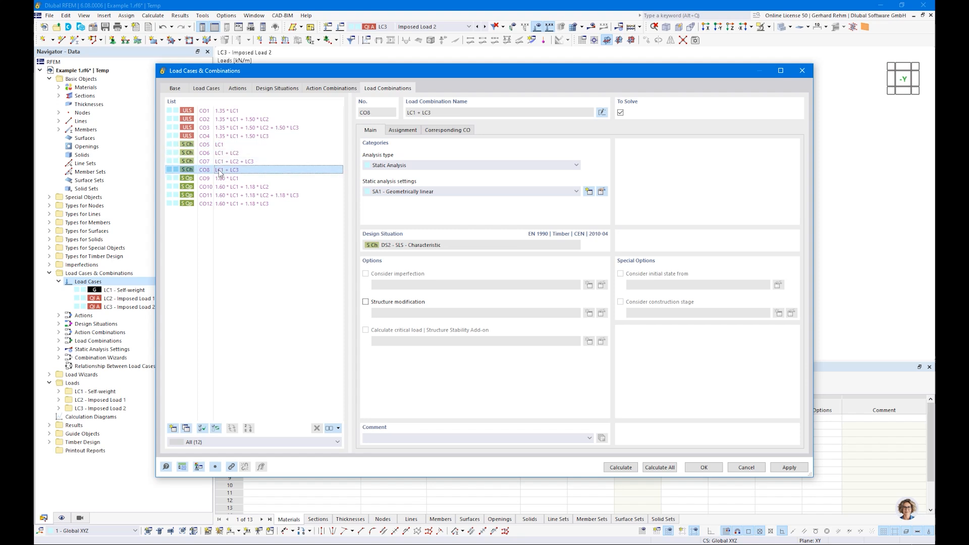
left_click(221, 178)
left_click(221, 186)
left_click(221, 204)
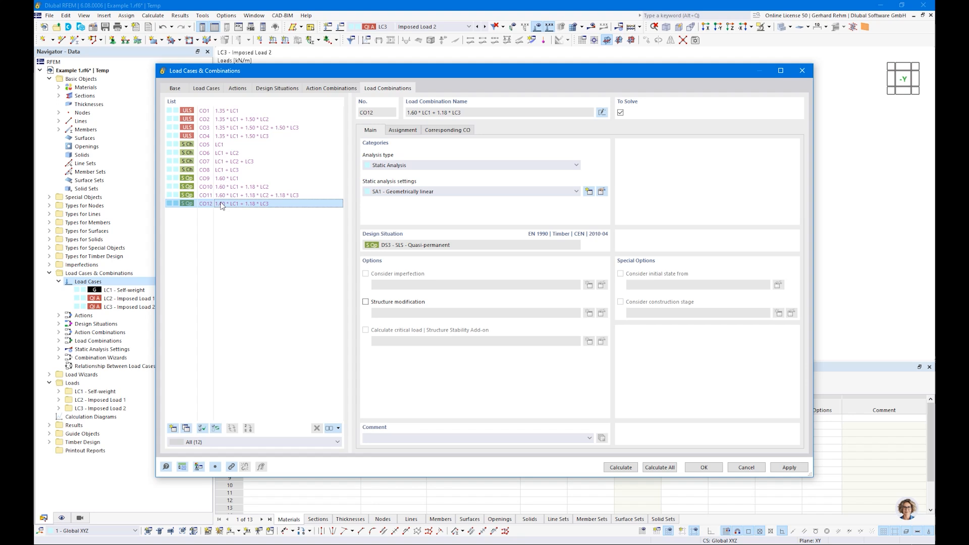
left_click(413, 131)
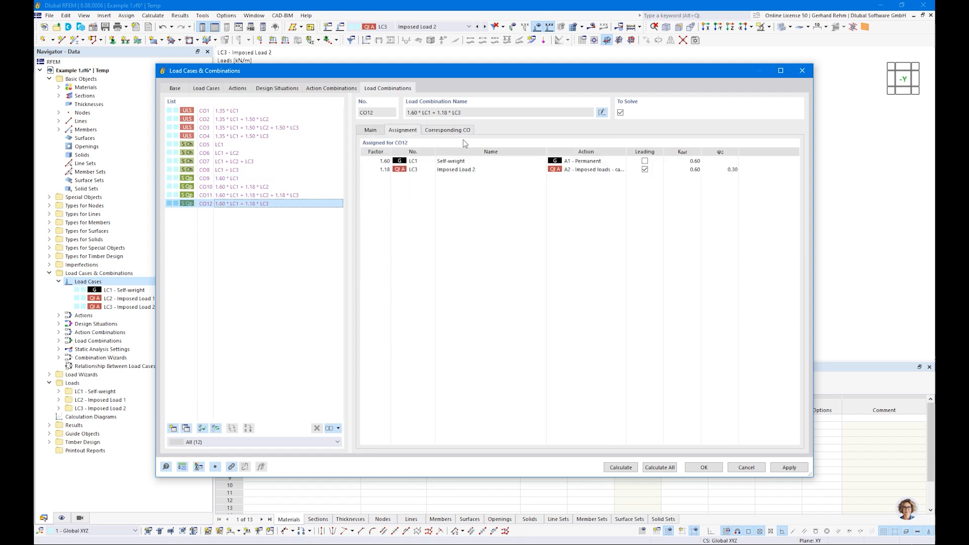
left_click(711, 172)
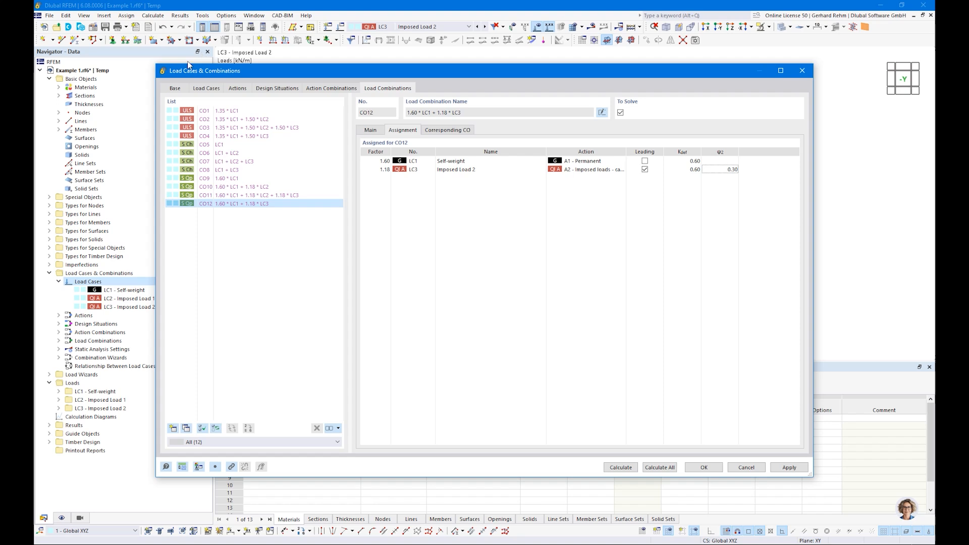
left_click(175, 89)
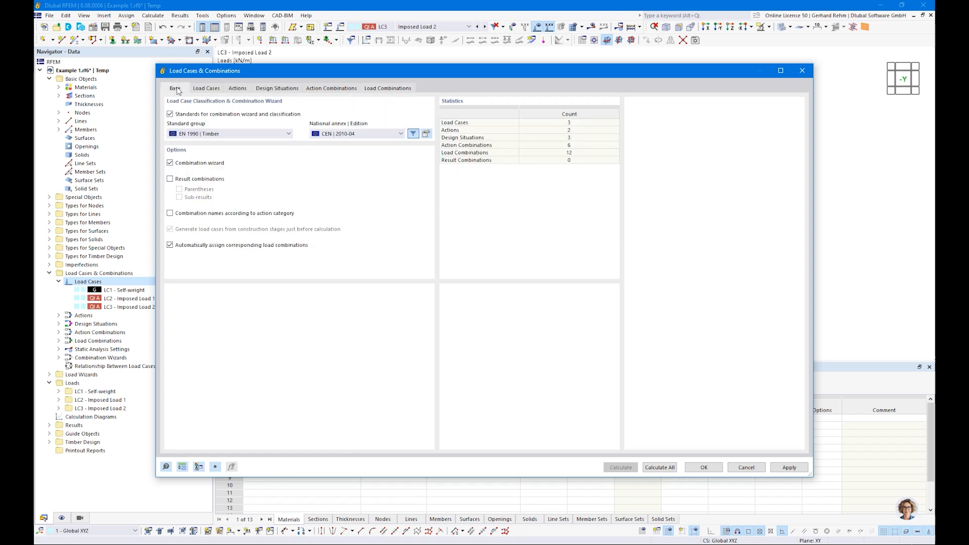
Inspect the partial and combination factors, leave the deformation coefficient at 0.60, and cancel.
left_click(426, 134)
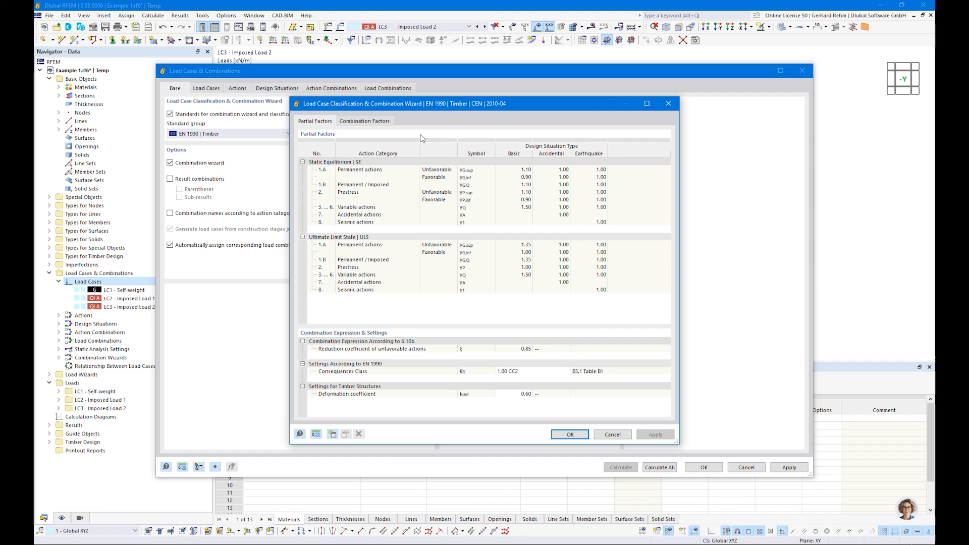
left_click(523, 394)
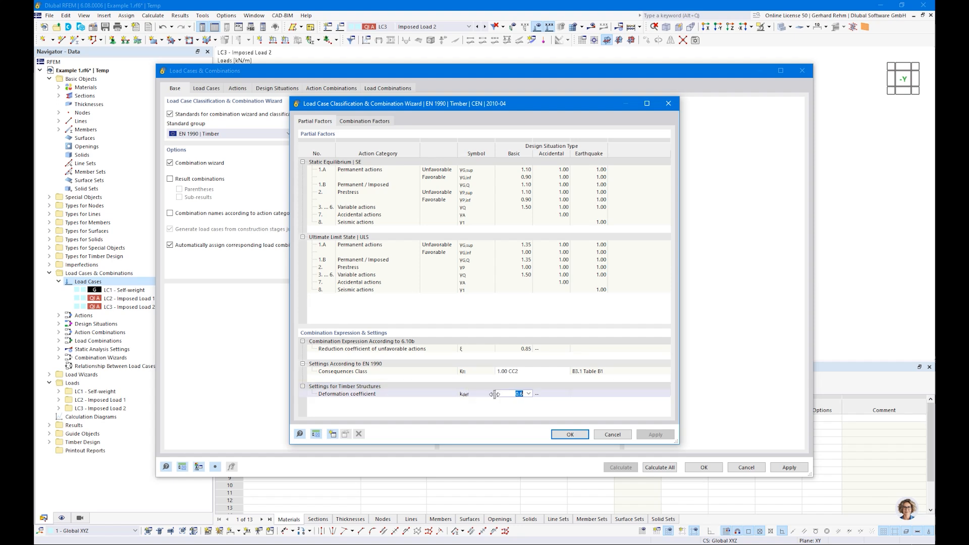
left_click(510, 398)
left_click(613, 434)
Select DS3 SLS Quasi-permanent under Design Situations, accept the settings, and open the load case list.
left_click(278, 89)
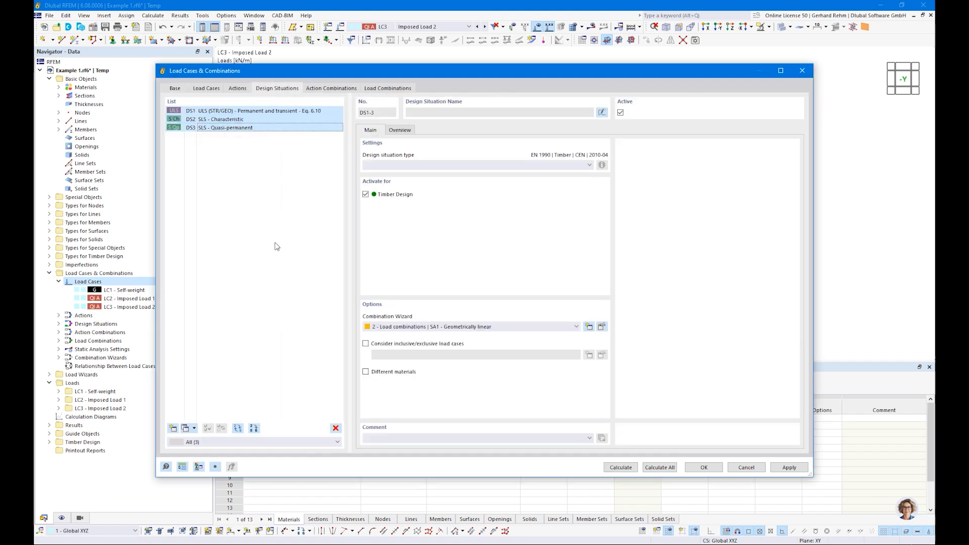
left_click(222, 127)
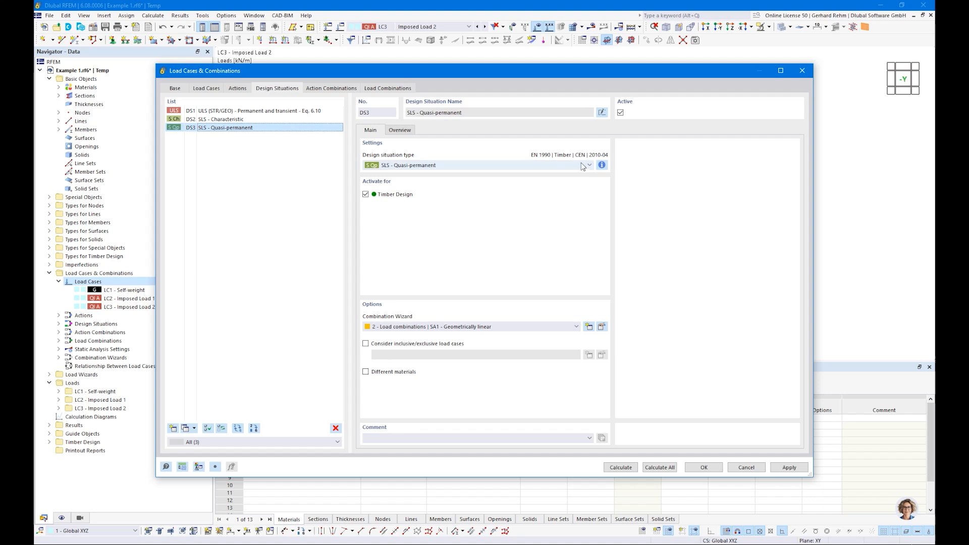
left_click(702, 467)
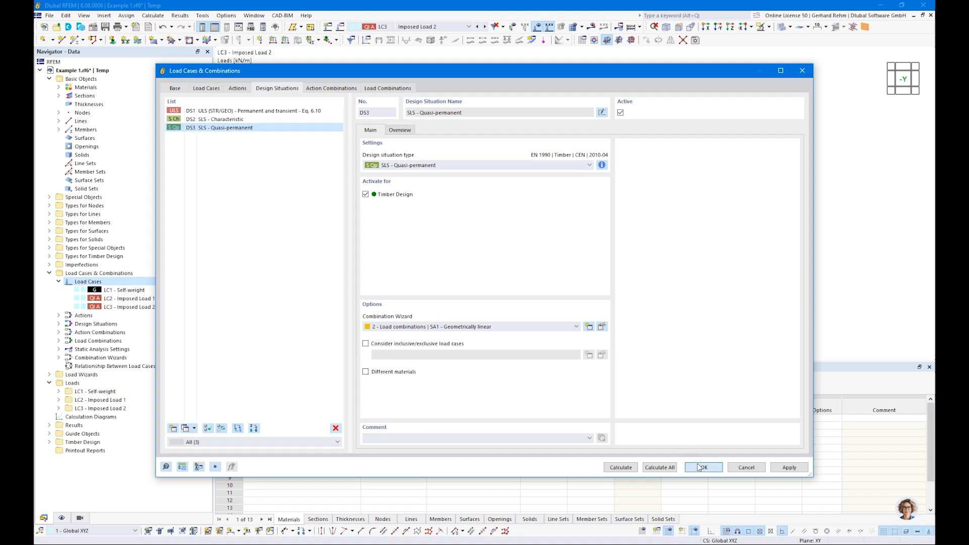
left_click(411, 27)
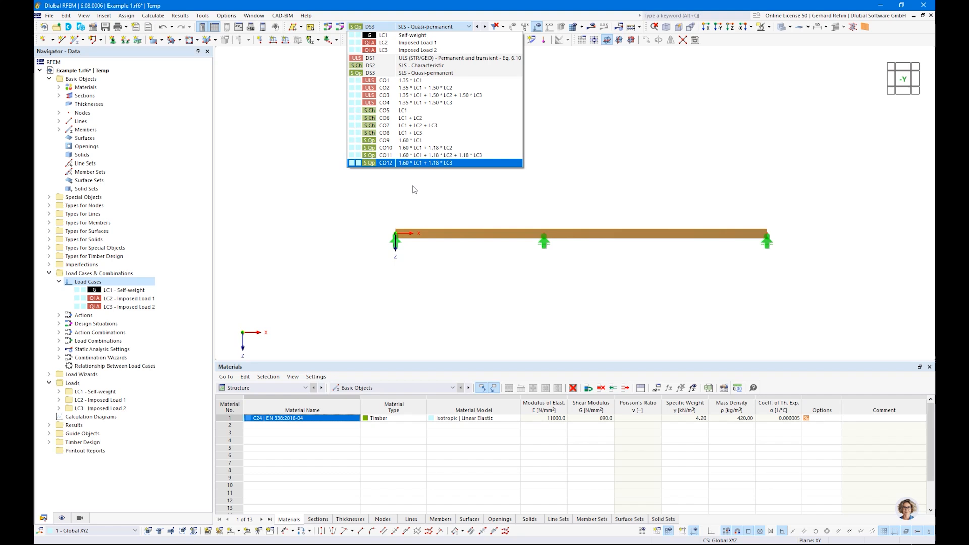
Display DS1 ULS, run the calculation, and show the beam transparent with deformation factor 32.
left_click(415, 58)
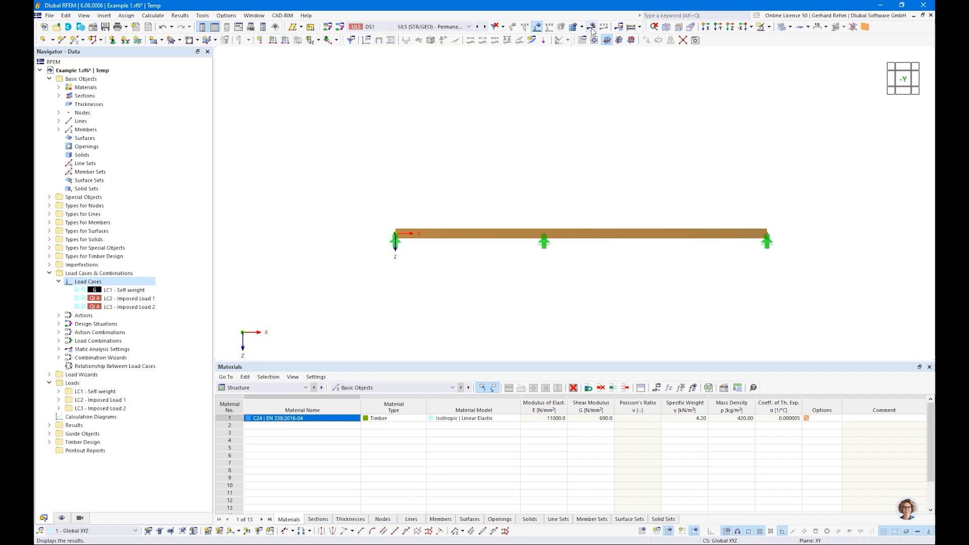
left_click(592, 26)
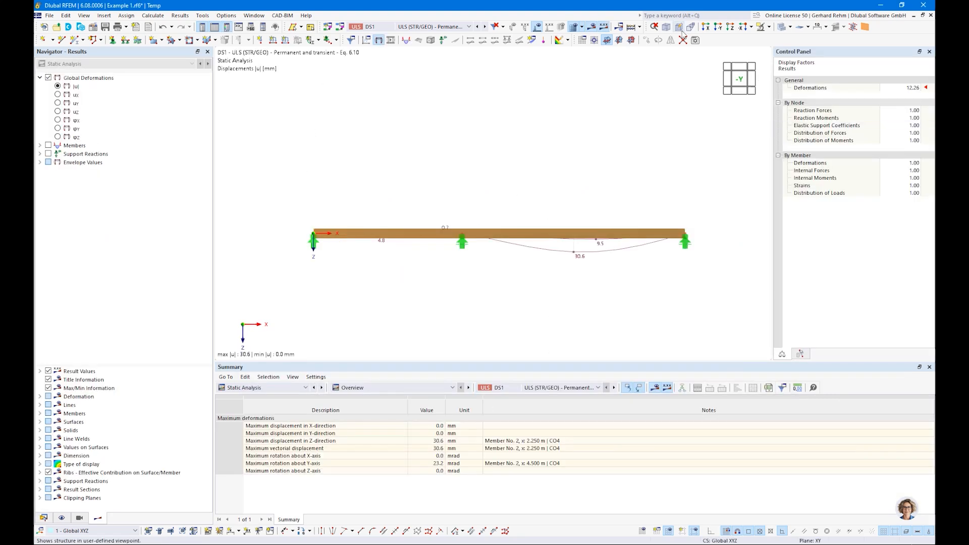
left_click(781, 28)
left_click(917, 86)
left_click(917, 86)
left_click(918, 87)
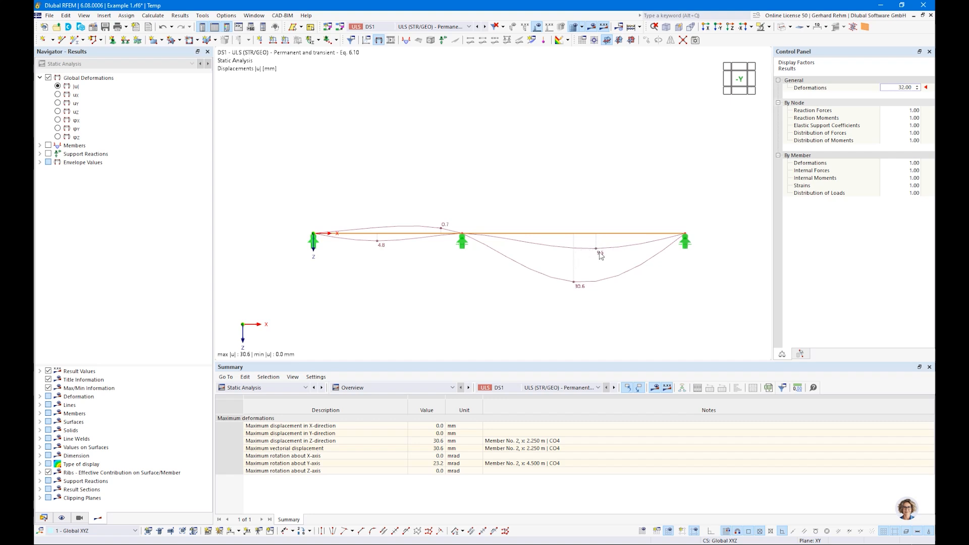
left_click(429, 26)
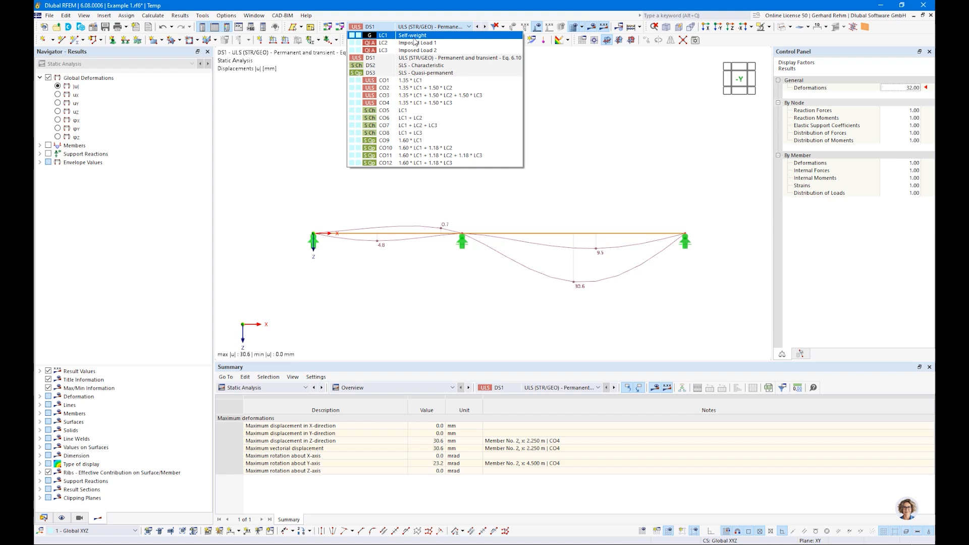
Review results for combinations CO1 and CO2, then design situation DS1.
left_click(385, 82)
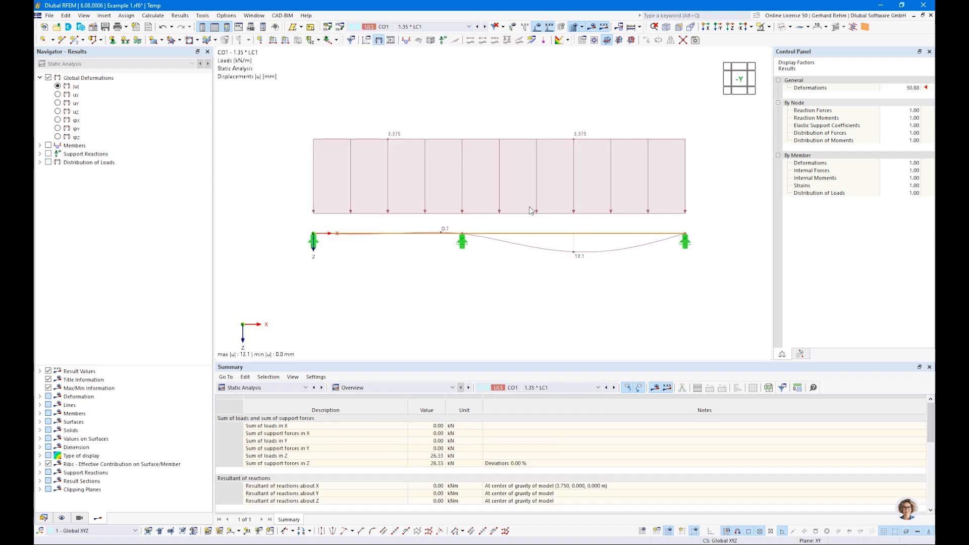
left_click(398, 26)
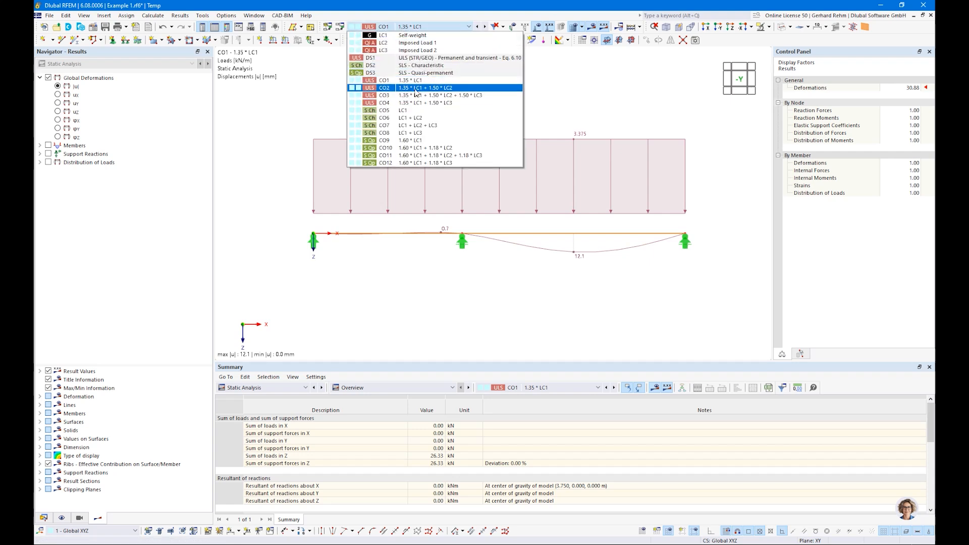
left_click(416, 89)
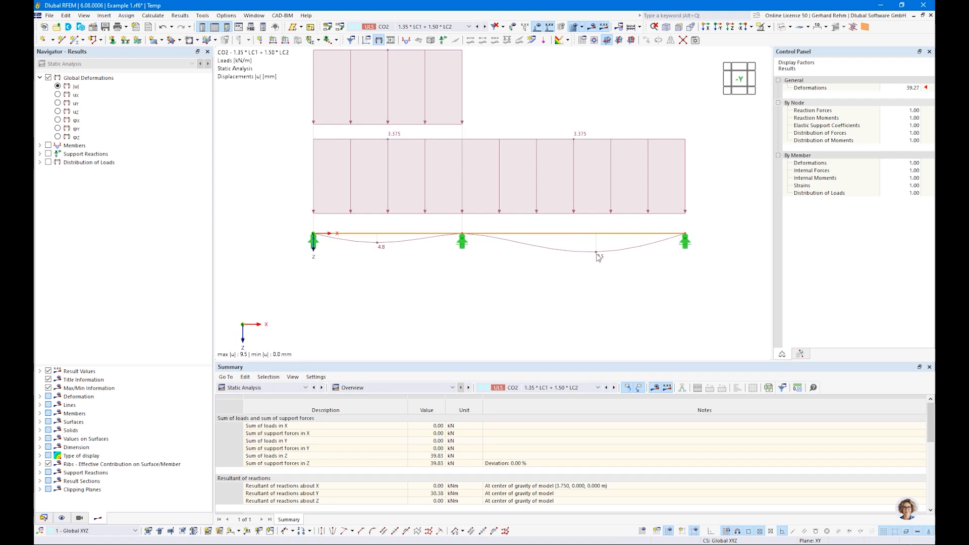
left_click(401, 27)
left_click(402, 57)
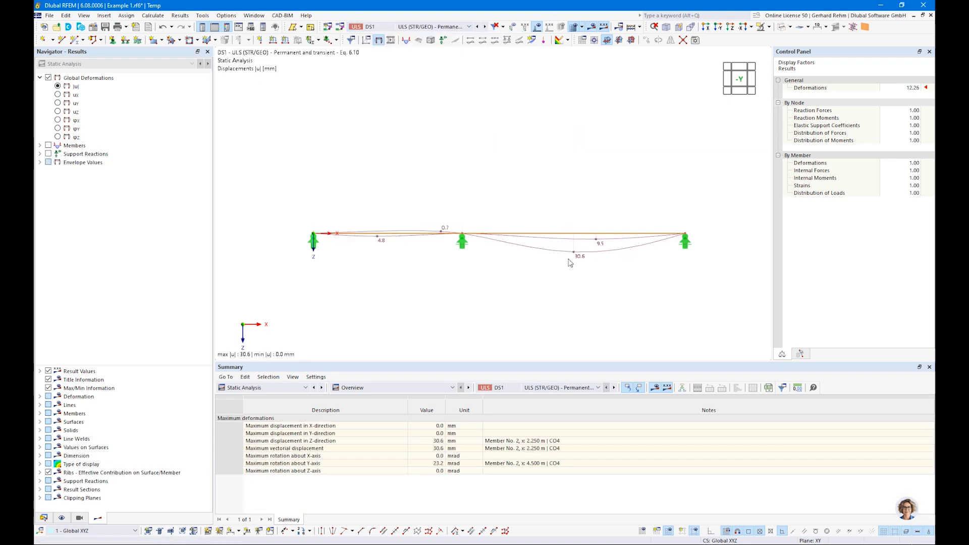
Show CO4 results (46.58 kN total Z load, 30.6 mm deflection) and expand Members.
left_click(390, 27)
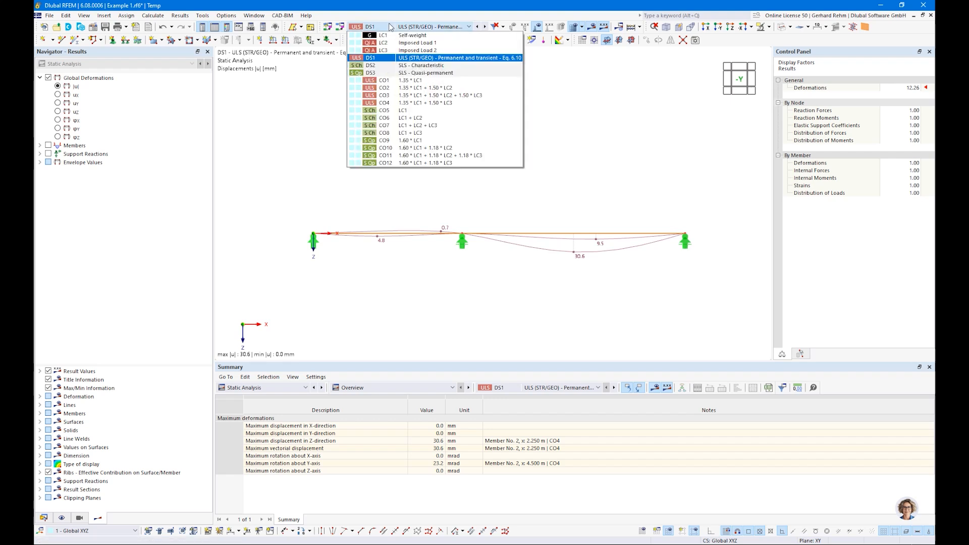
left_click(417, 104)
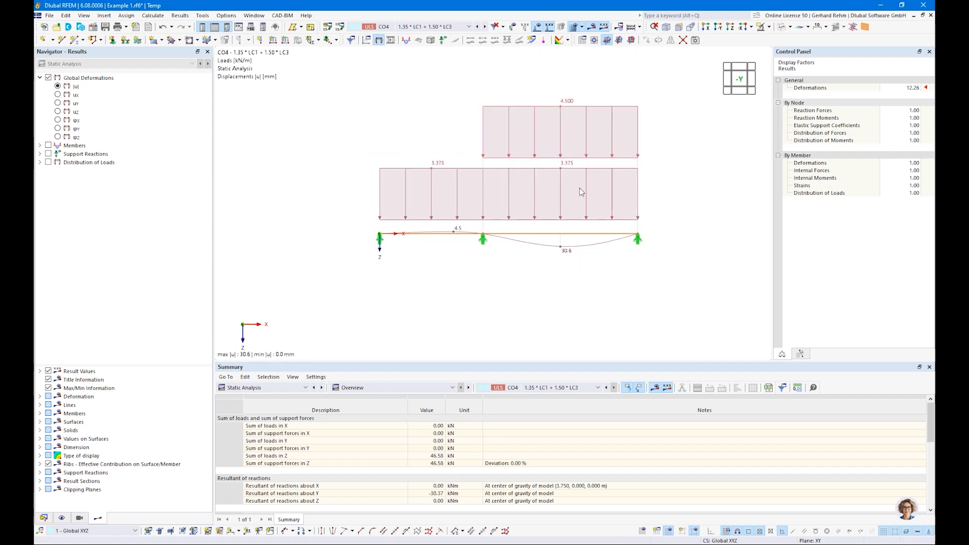
left_click(41, 145)
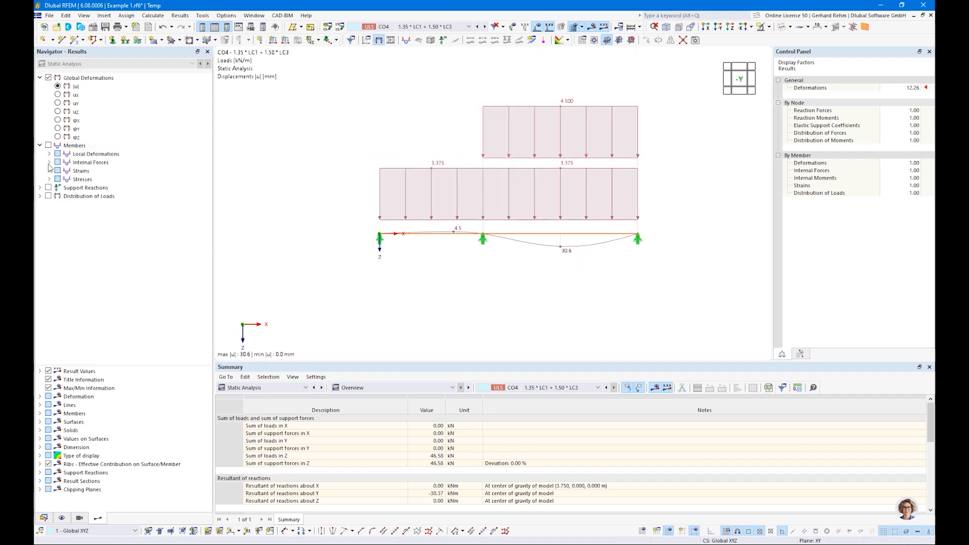
Display the My bending moment diagram under Internal Forces for design situation DS1.
left_click(49, 162)
left_click(67, 204)
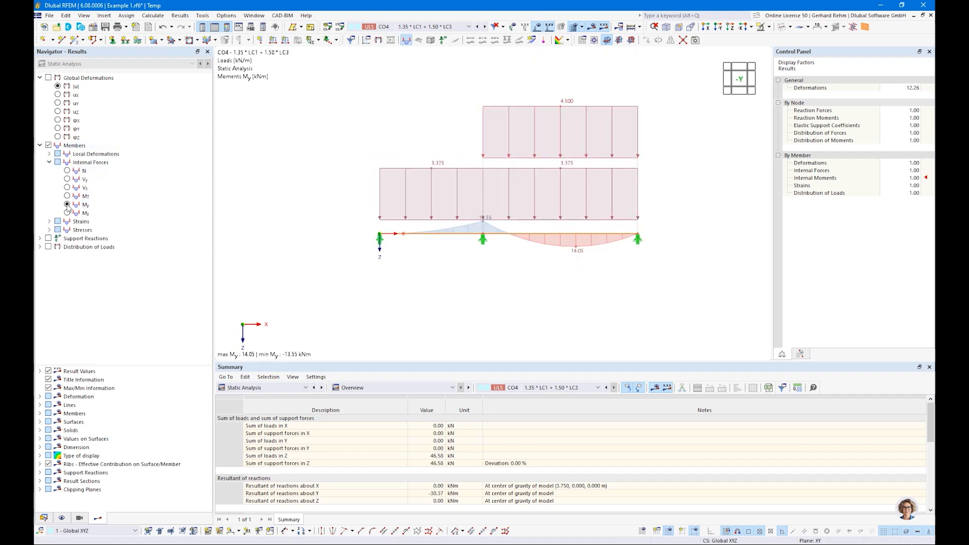
left_click(394, 27)
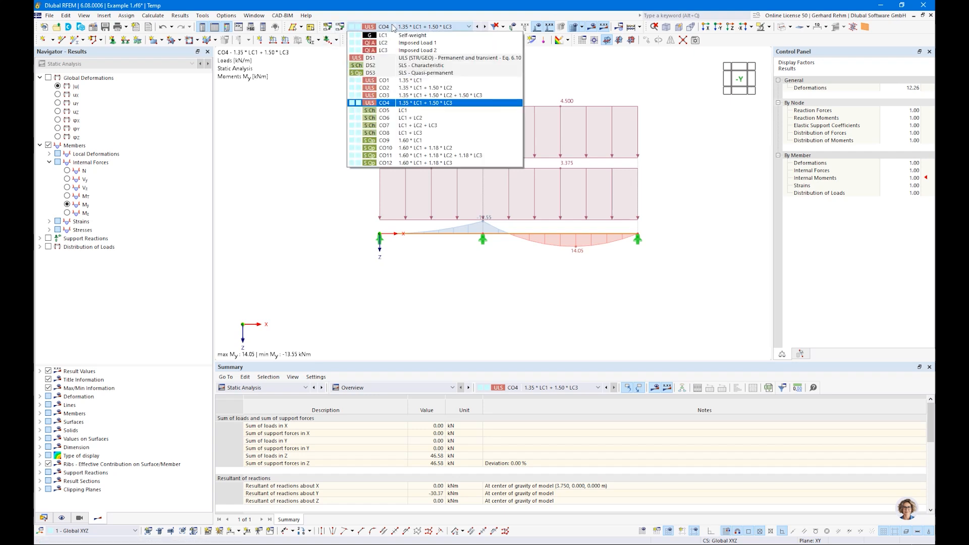
left_click(390, 58)
scroll(498, 233, "up", 2)
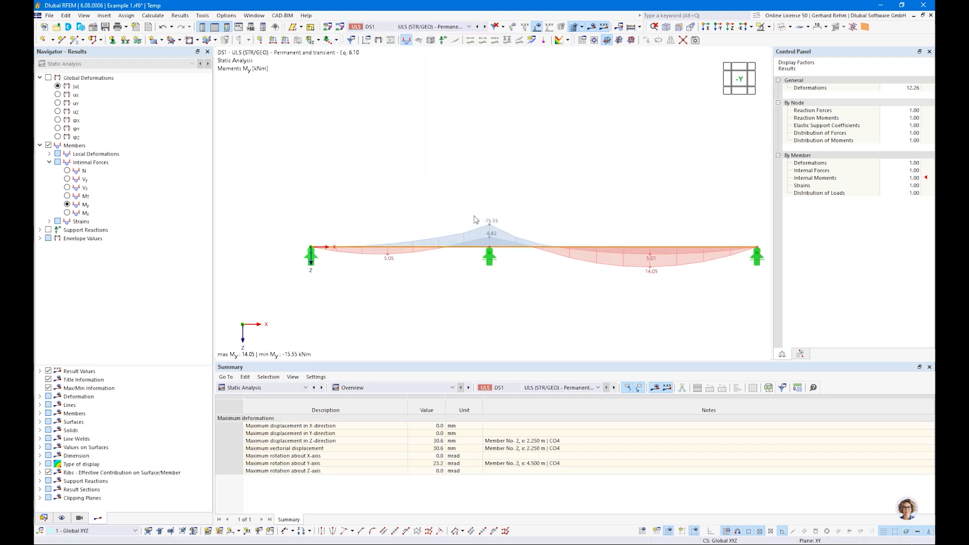
scroll(492, 225, "down", 2)
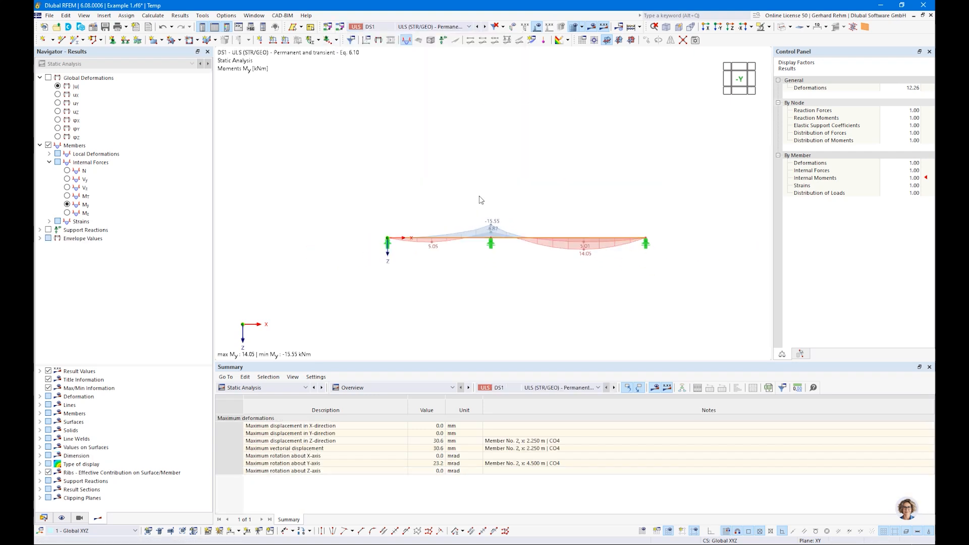
Switch the My diagram to CO3 and hide loads (max 13.25, min -15.55 kNm).
left_click(427, 26)
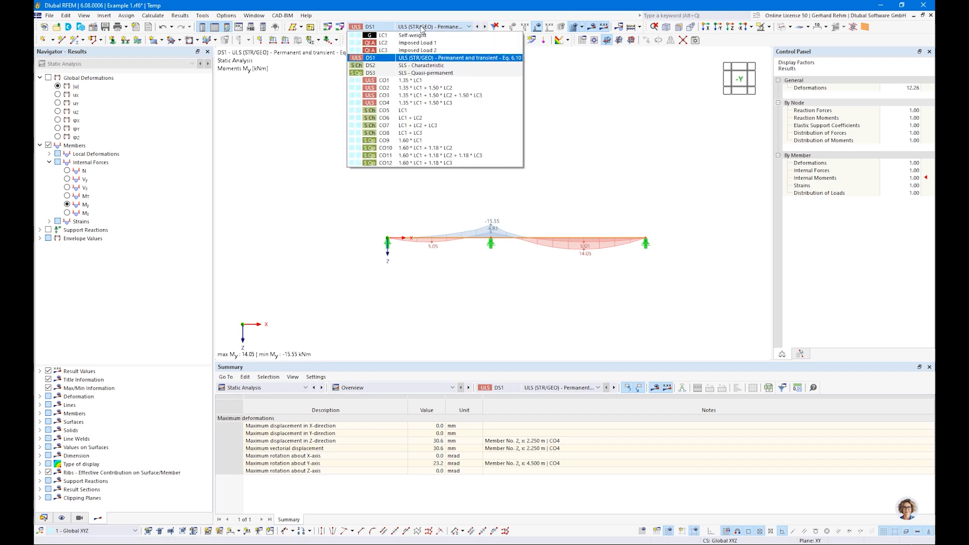
left_click(417, 96)
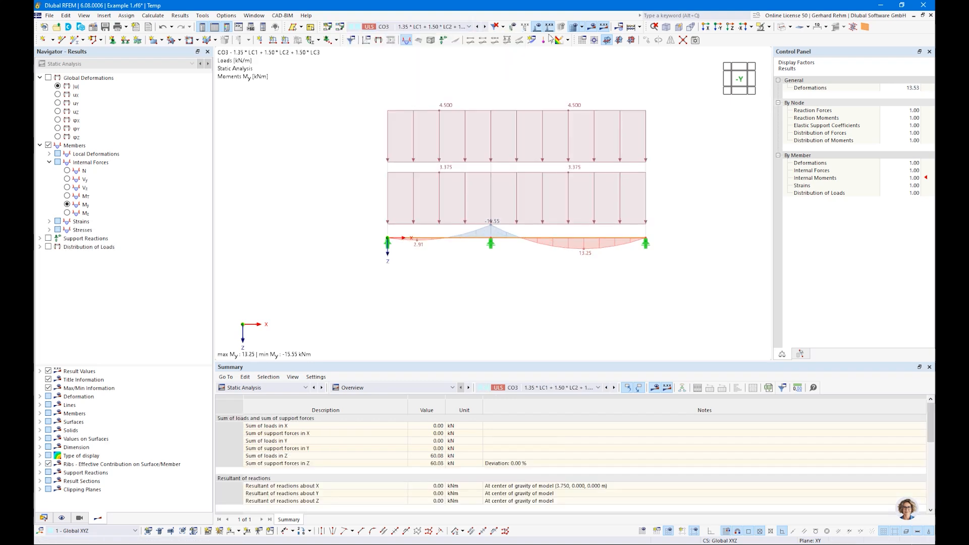
left_click(422, 27)
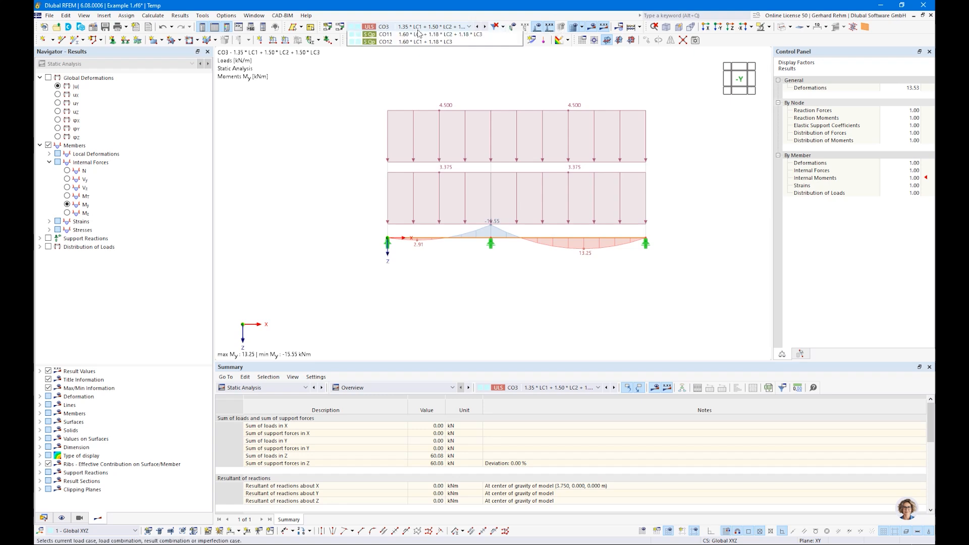
left_click(418, 29)
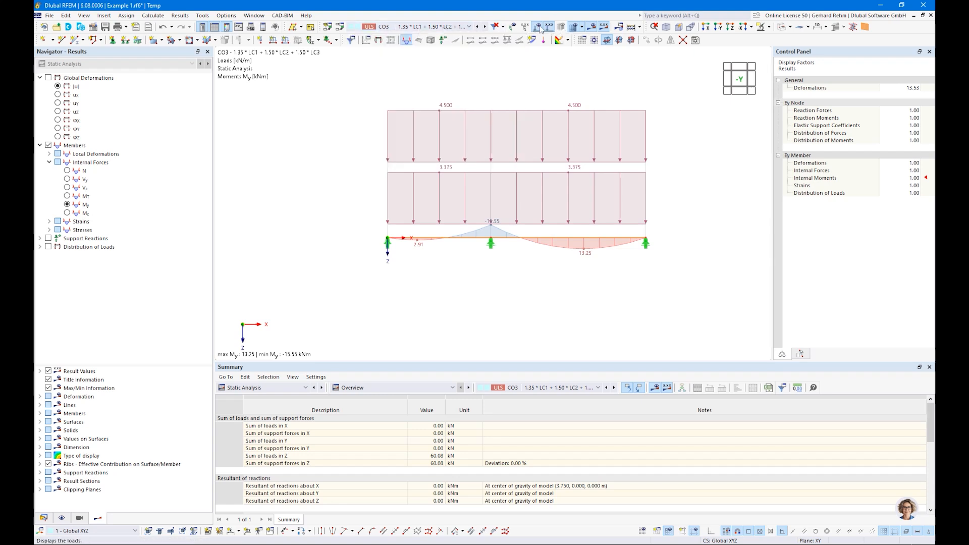
left_click(537, 27)
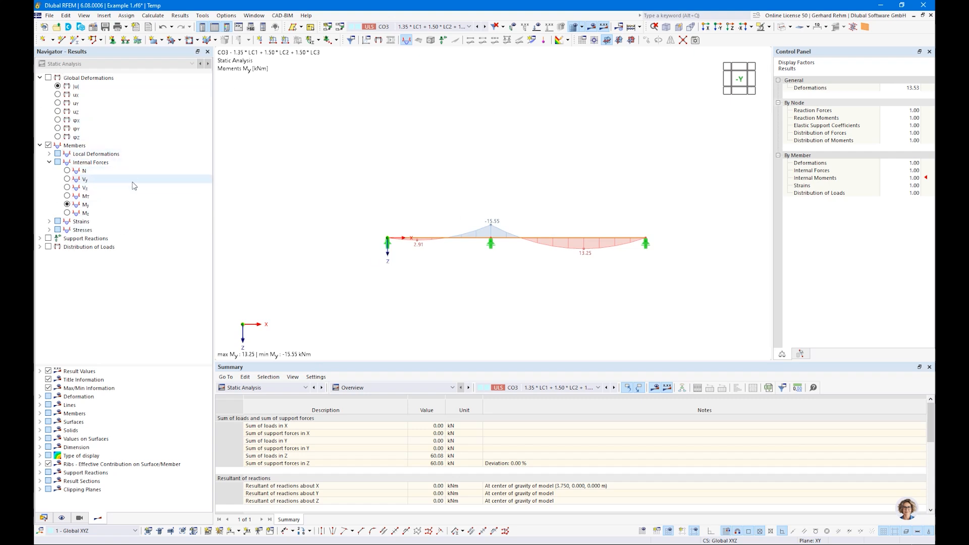
Briefly show and hide support reactions, then open the table's module list.
left_click(48, 238)
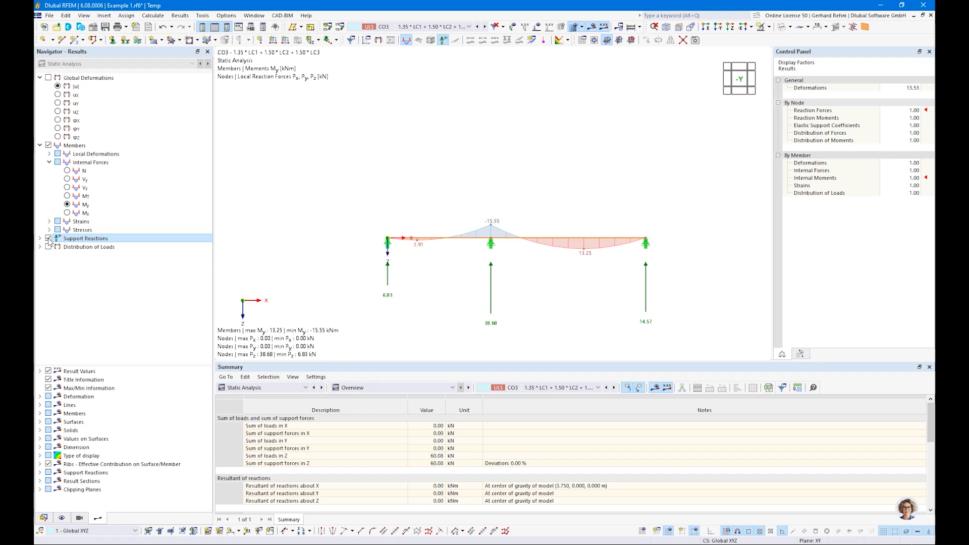
left_click(49, 238)
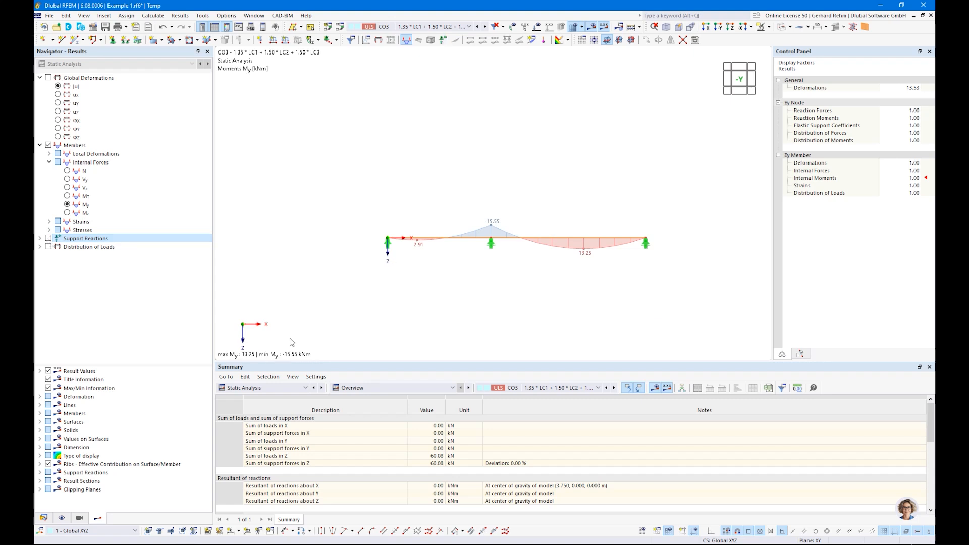
left_click(258, 388)
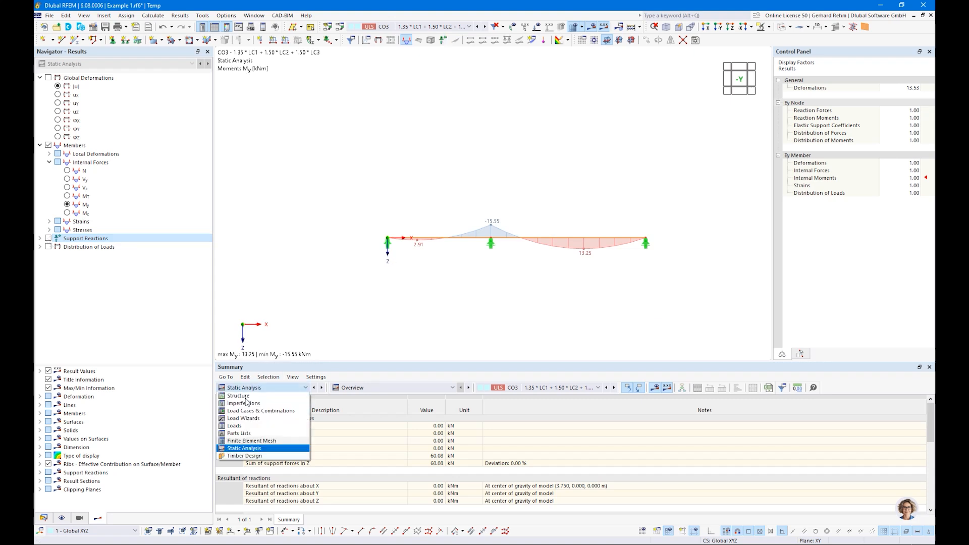
Switch tables to Timber Design, check design situation DS1, and list objects to design (members 1,2).
left_click(227, 450)
left_click(297, 388)
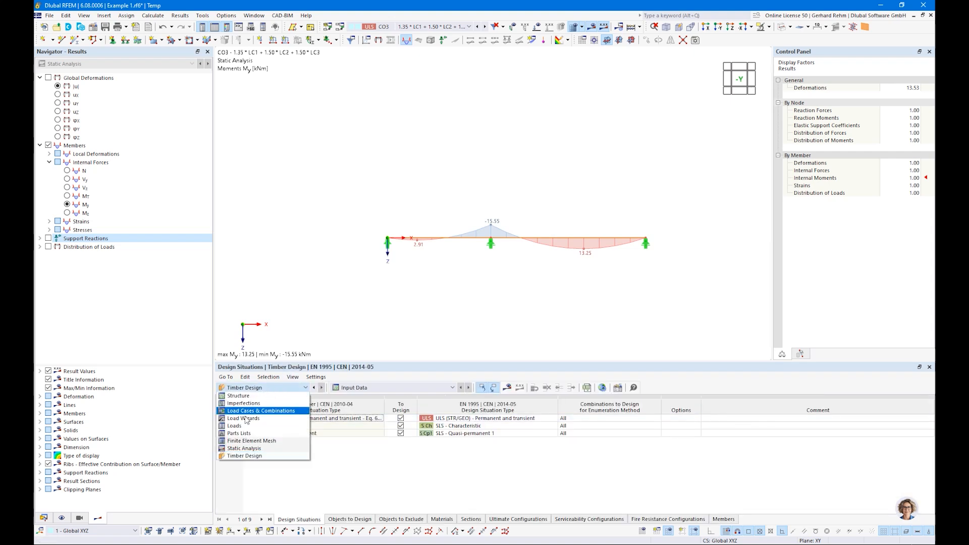
left_click(241, 455)
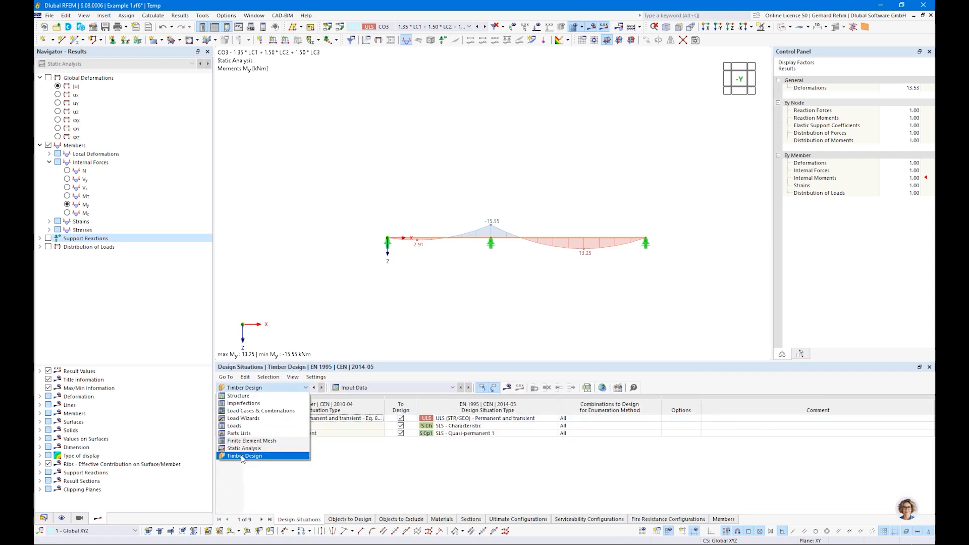
left_click(400, 419)
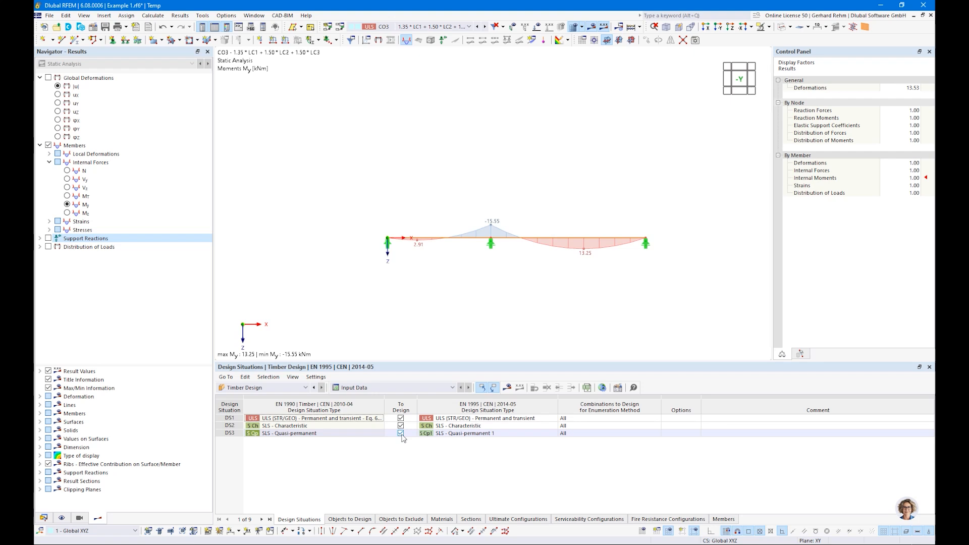
left_click(349, 519)
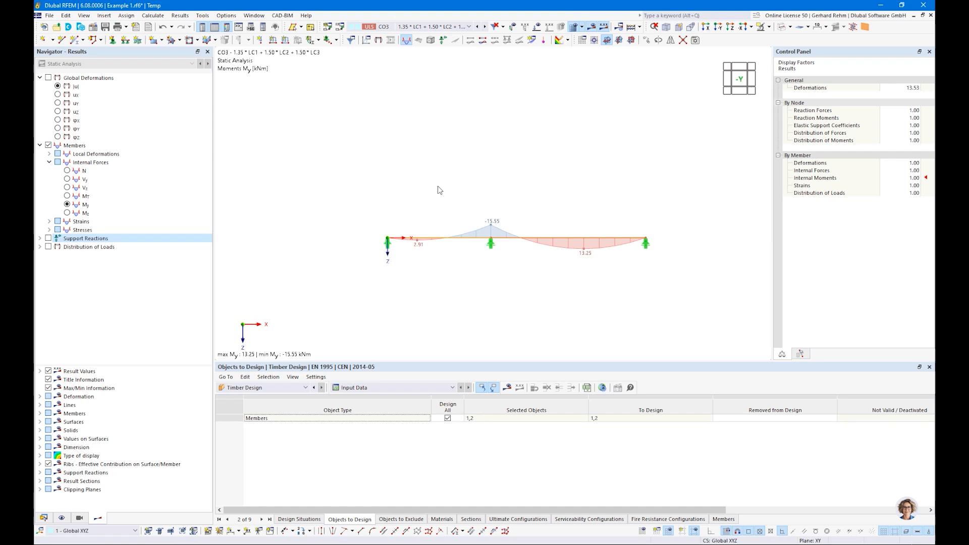
Select both beam spans and create Continuous Members set 1 from members 1 and 2.
left_click_drag(342, 194, 703, 277)
right_click(593, 237)
mouse_move(637, 283)
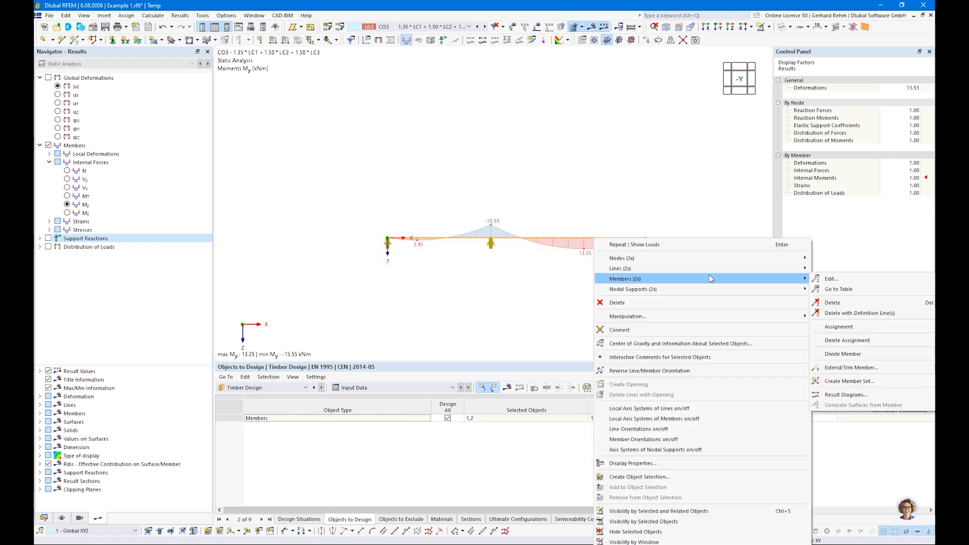
left_click(829, 382)
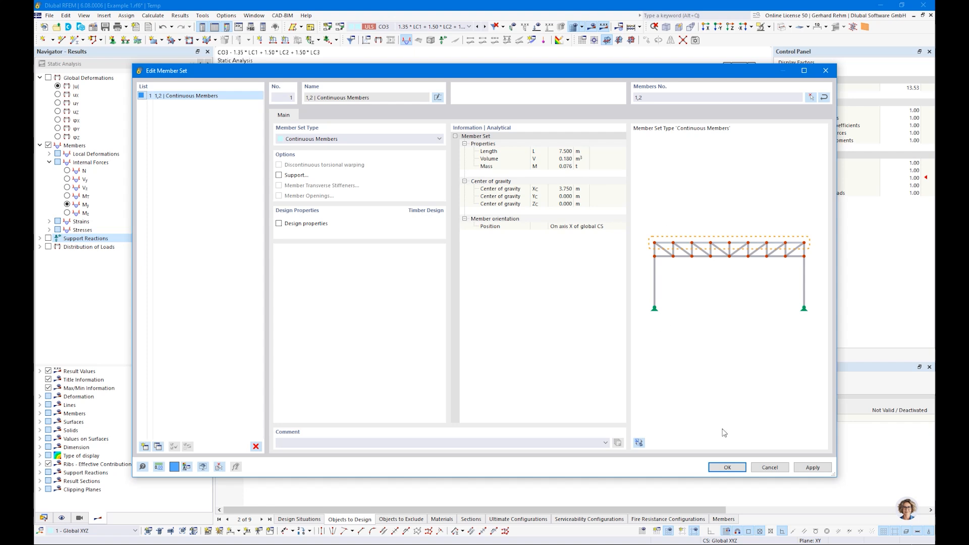
left_click(726, 467)
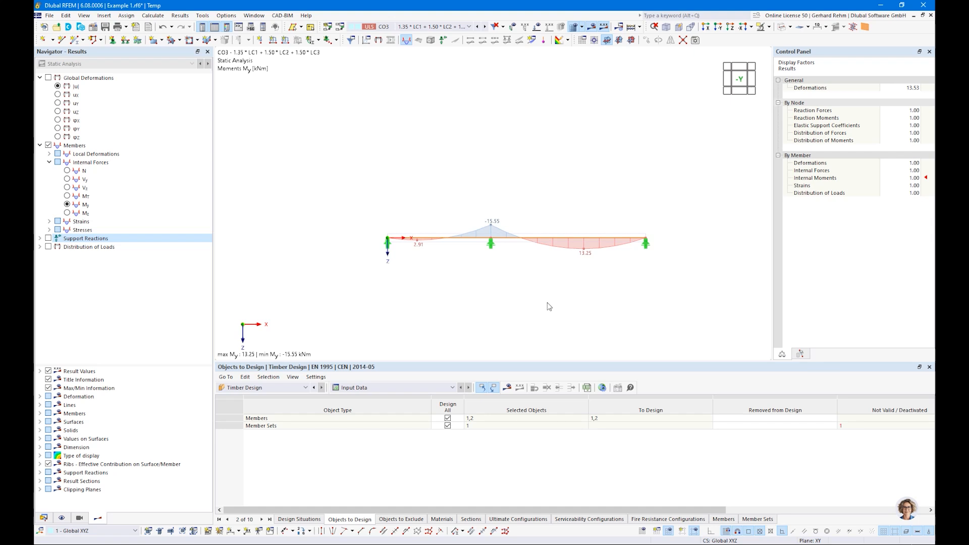
right_click(463, 242)
mouse_move(495, 268)
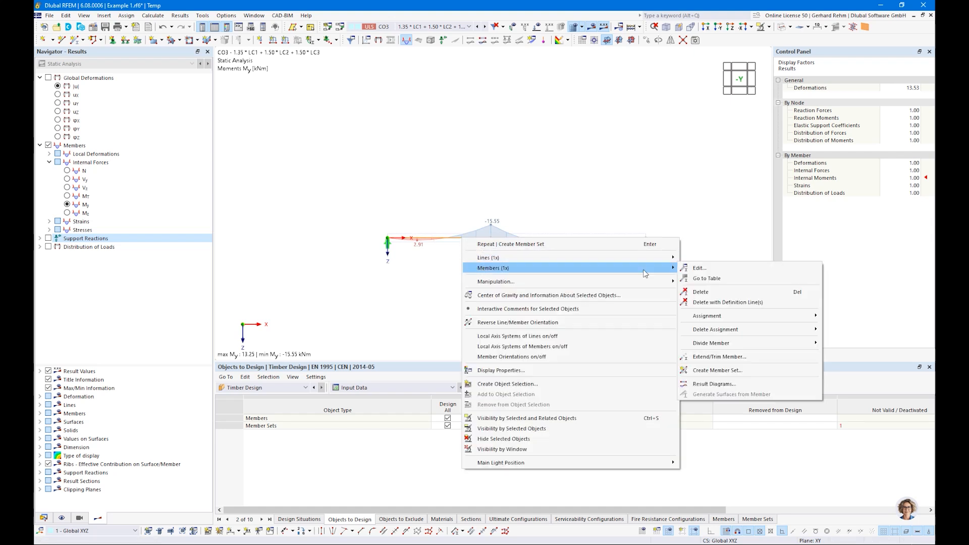
left_click(419, 261)
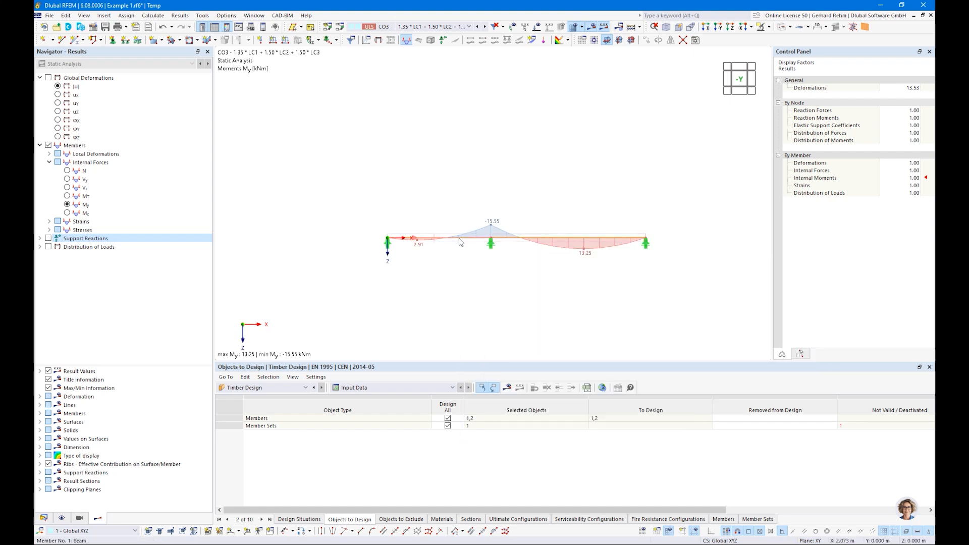
double_click(460, 242)
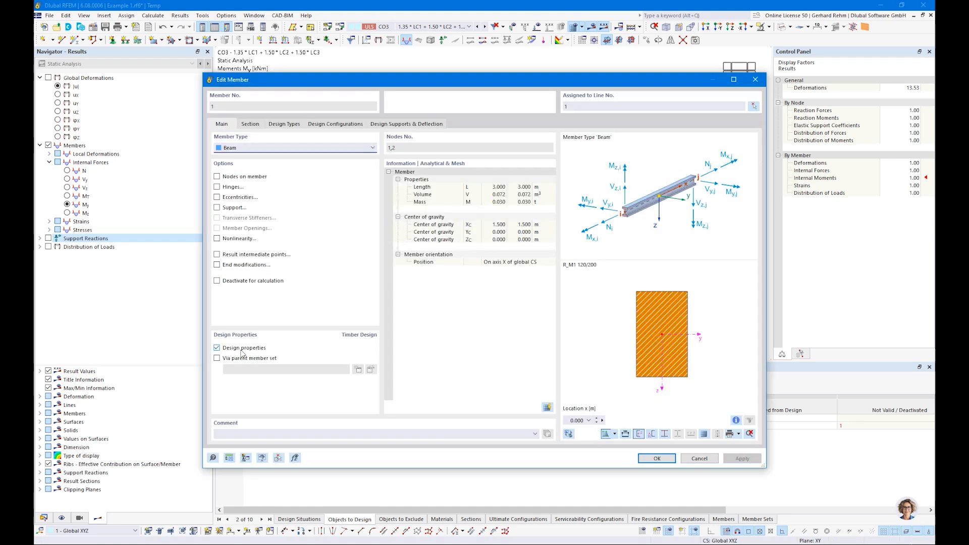
left_click(561, 106)
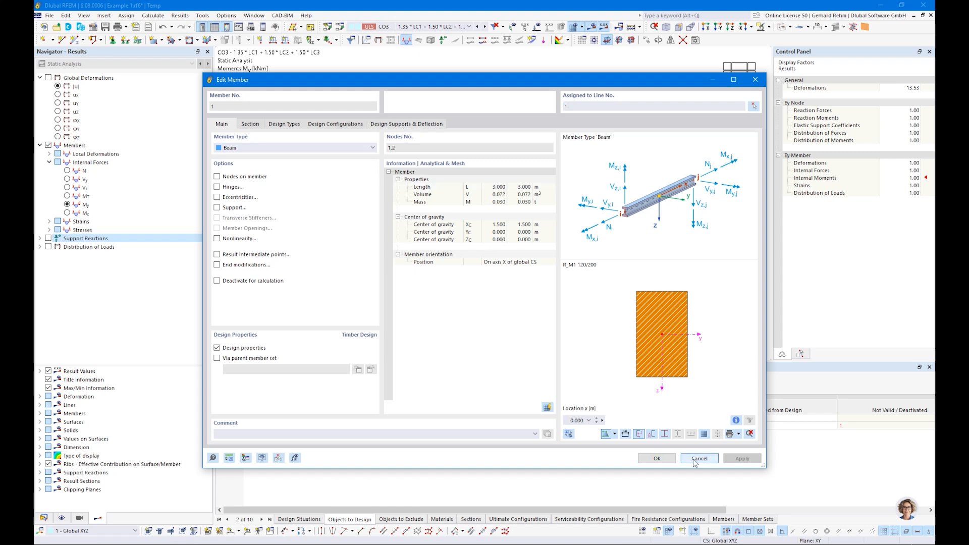
left_click(694, 461)
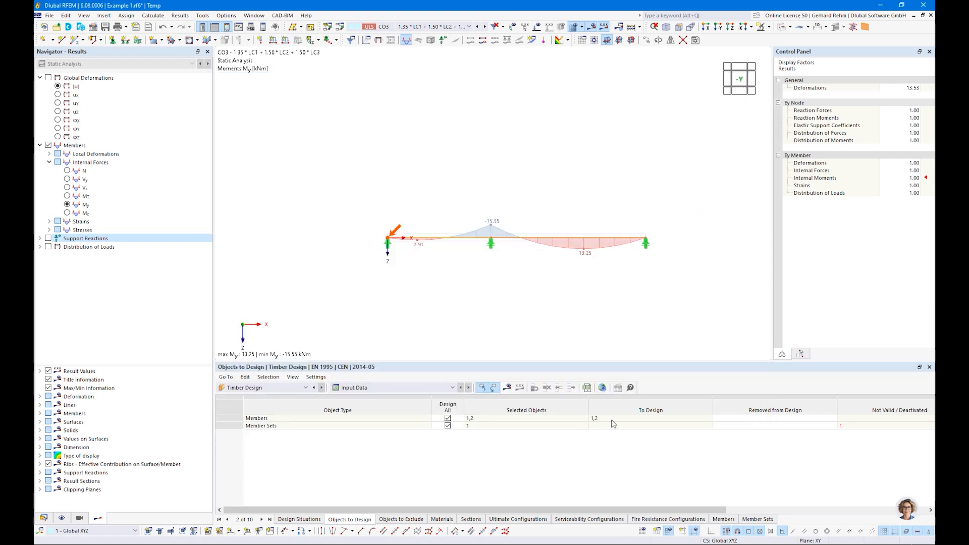
Tick Design properties on the Continuous Members set and confirm.
double_click(465, 247)
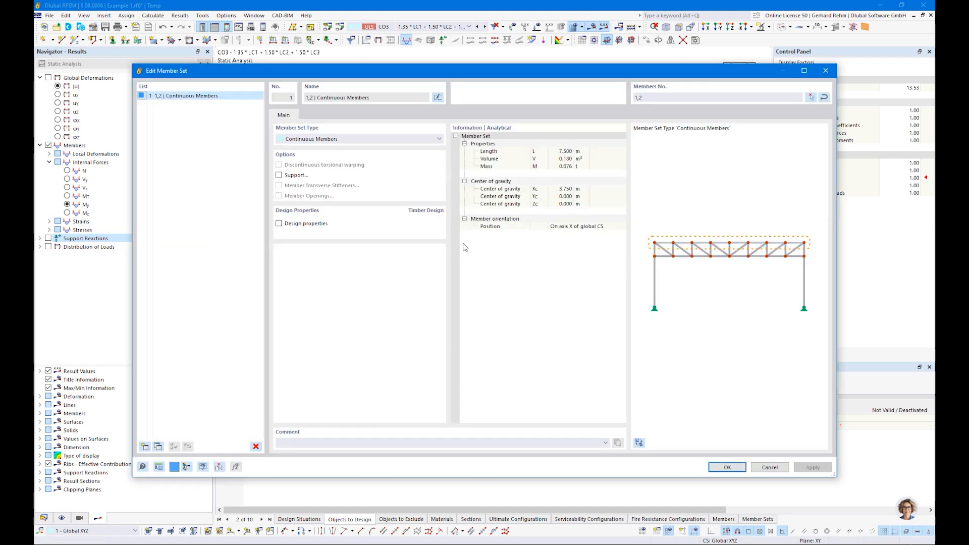
left_click(280, 224)
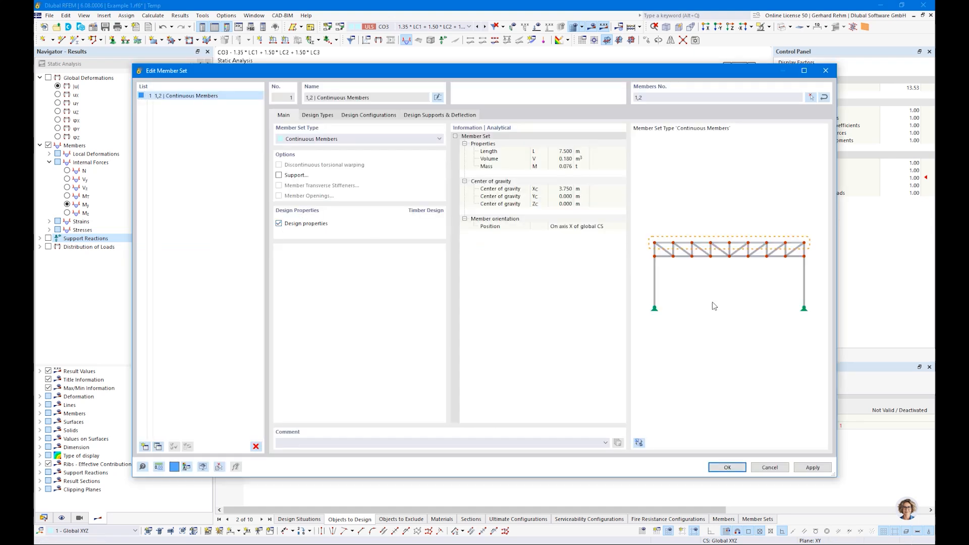
left_click(727, 467)
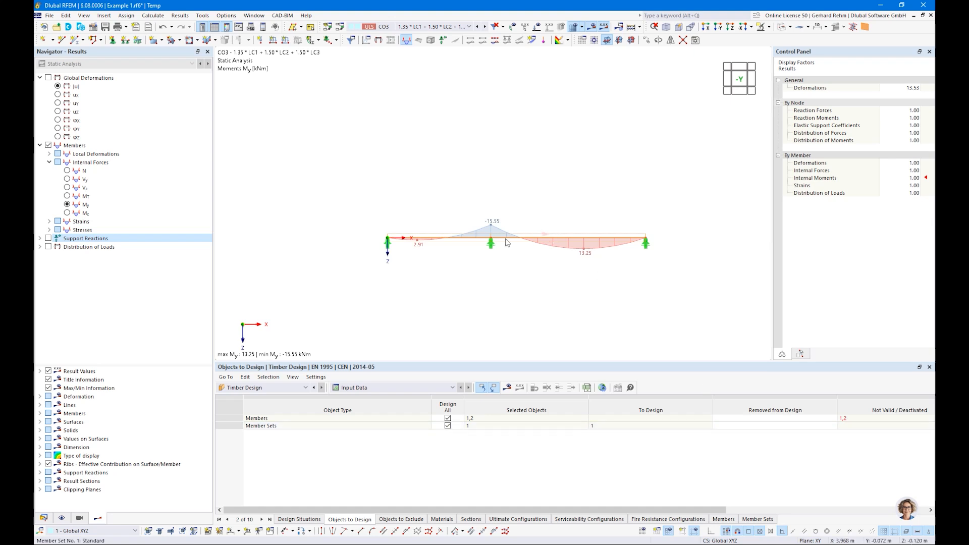
Check member 1 is designed via its parent member set, then reopen the set's design types.
double_click(451, 241)
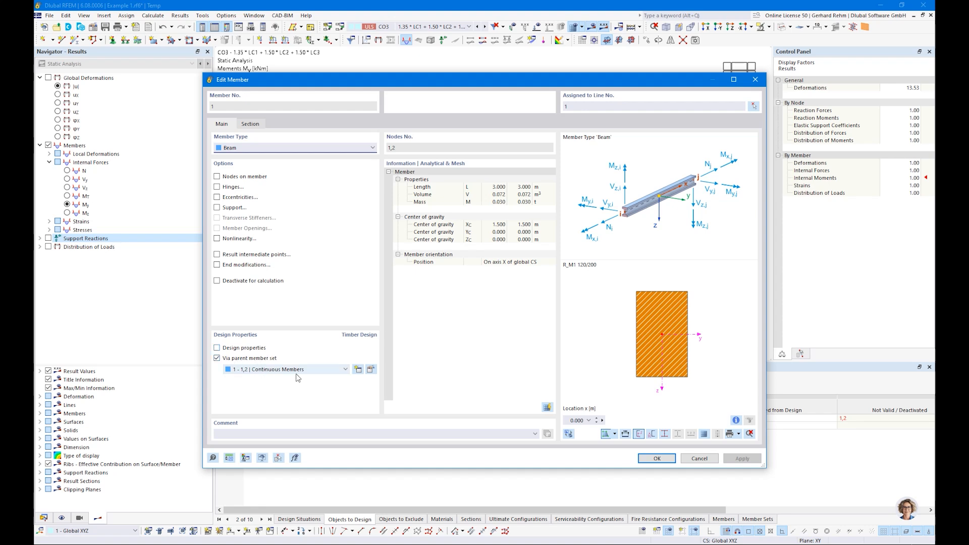
left_click(696, 458)
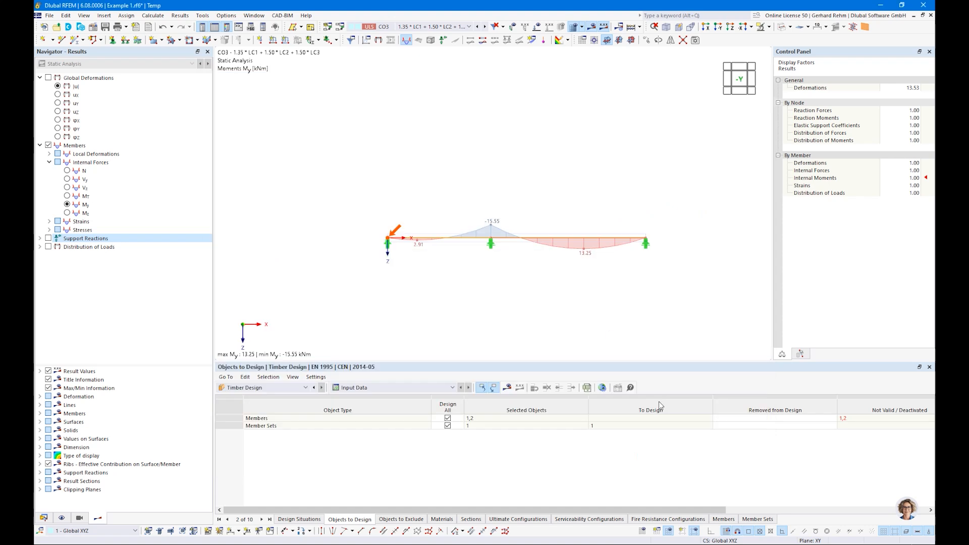
double_click(468, 247)
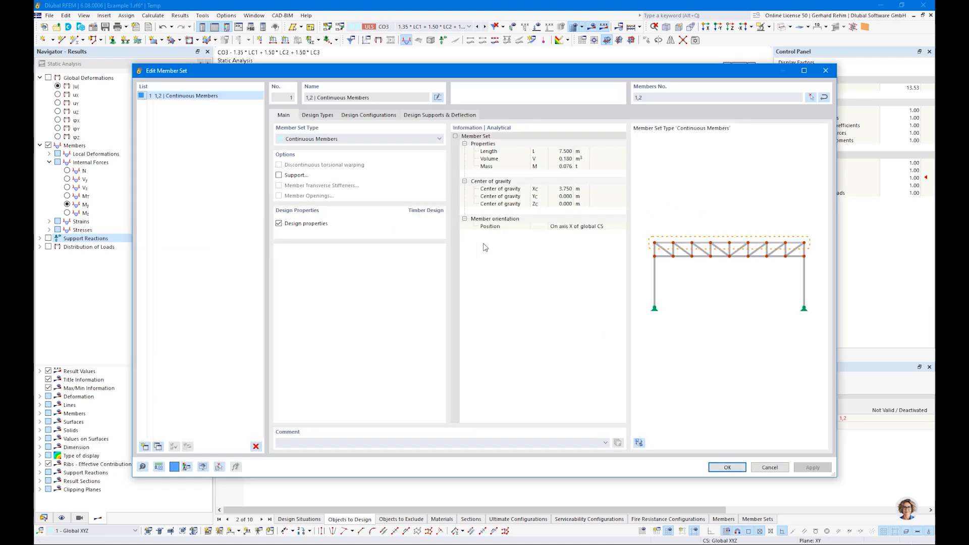
left_click(321, 115)
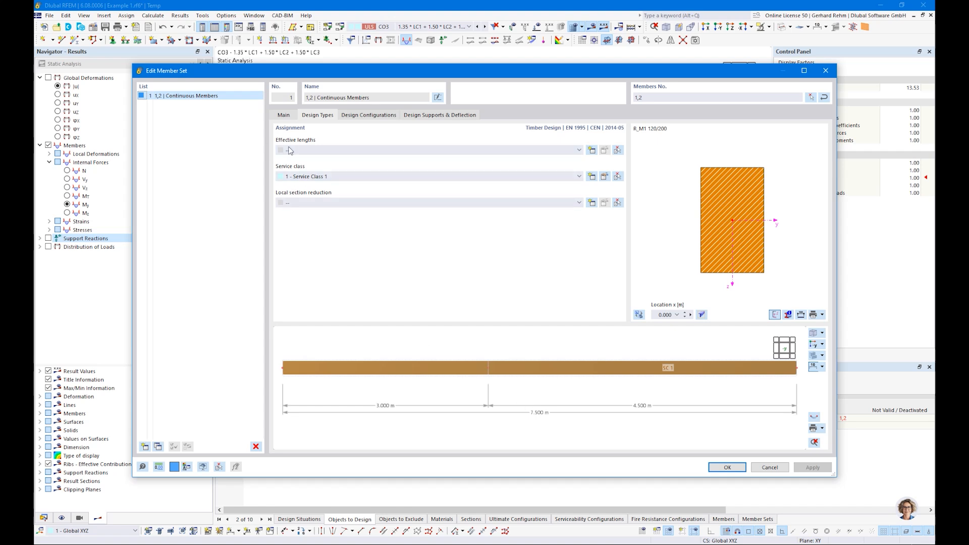
Check the set's Design Configurations (all 1 - Default) and edit the Default ultimate configuration.
left_click(362, 116)
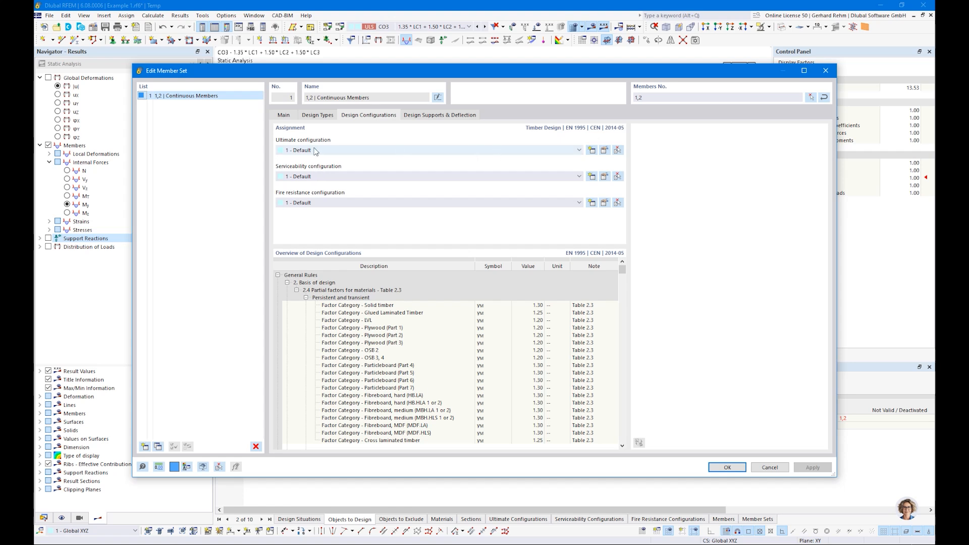
left_click(605, 150)
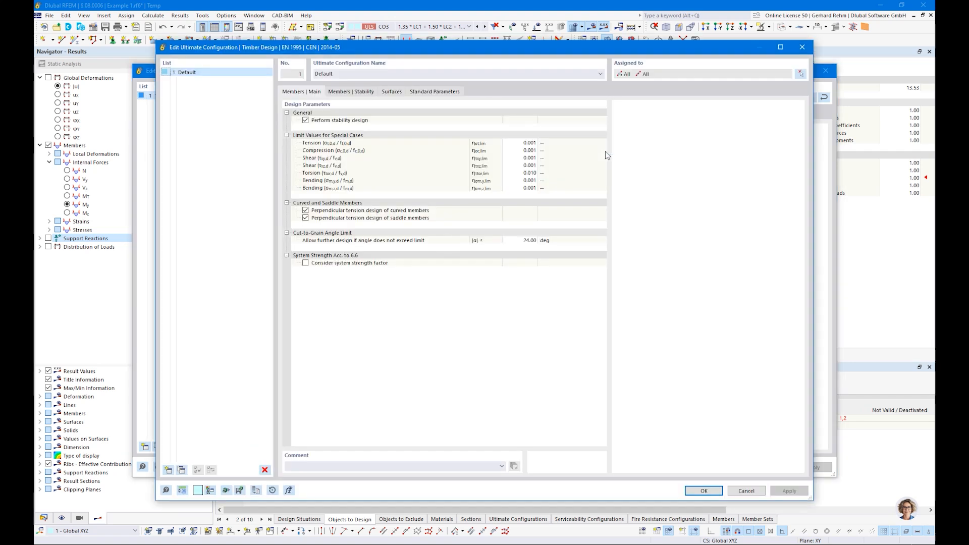
Untick Perform stability design, review the Surfaces and Standard Parameters tabs, and confirm.
left_click(305, 121)
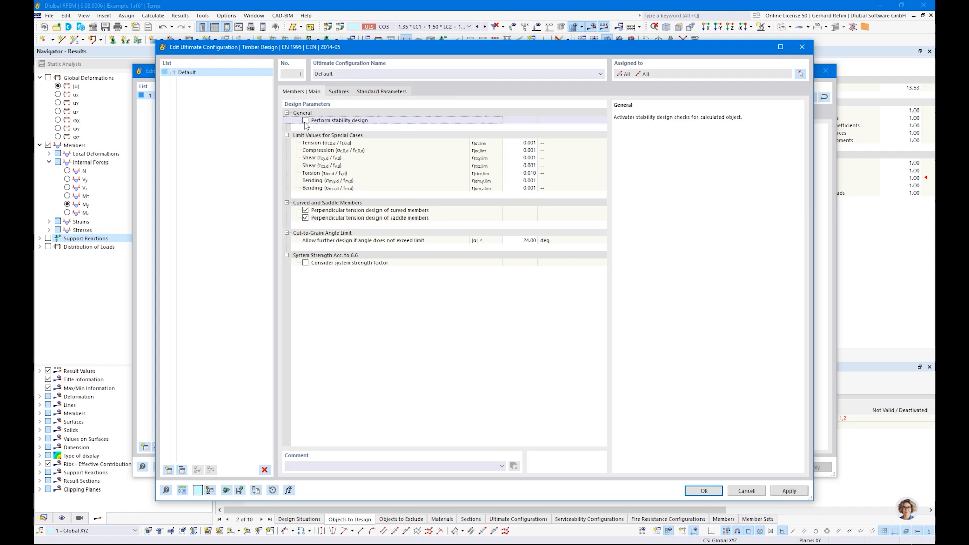
left_click(306, 121)
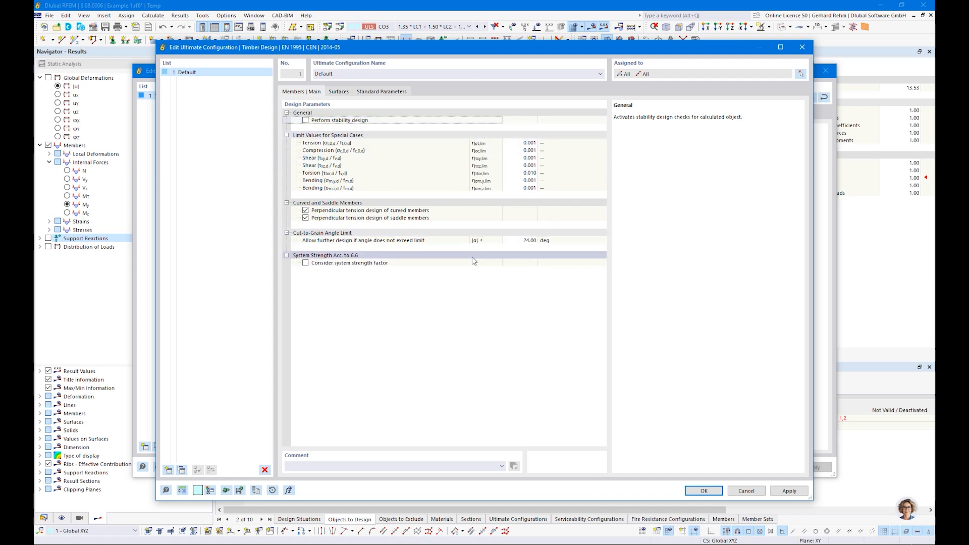
left_click(338, 92)
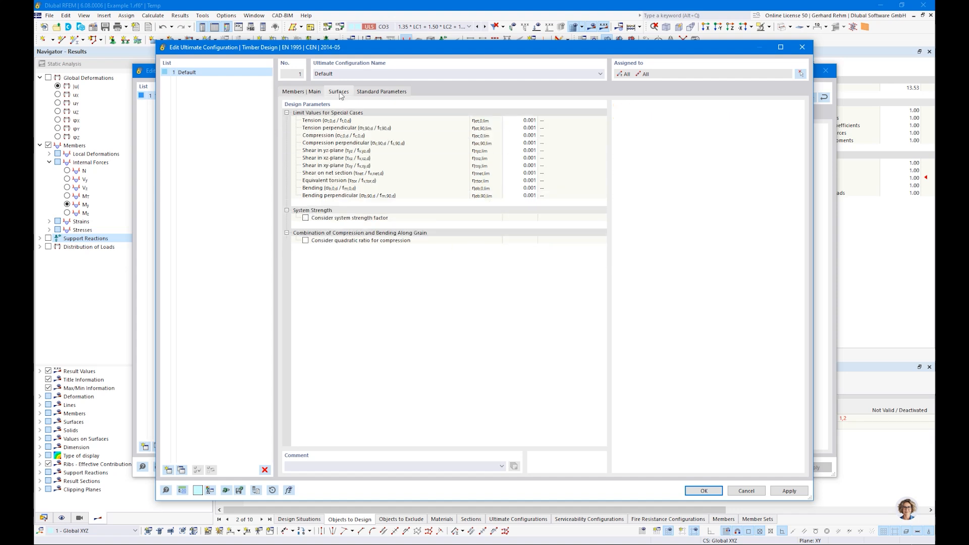
left_click(378, 92)
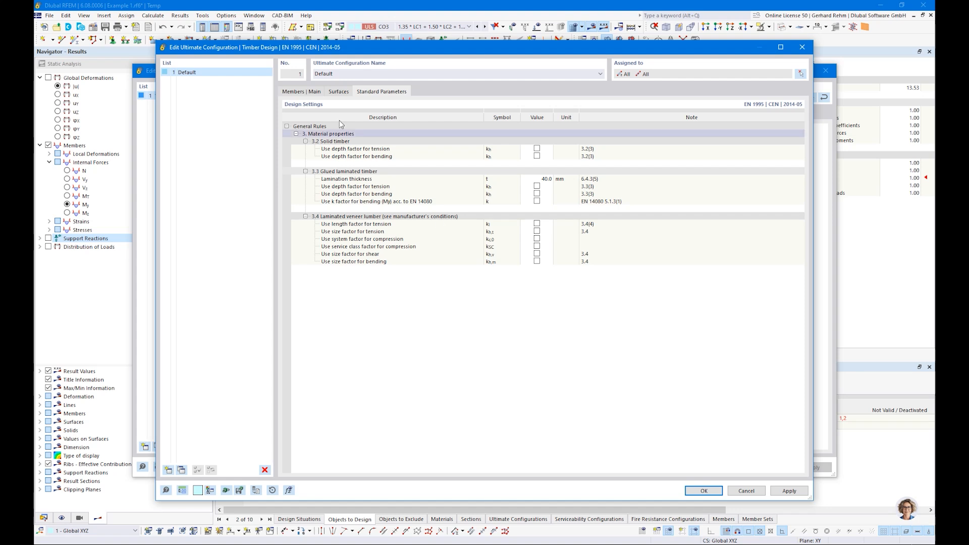
left_click(293, 92)
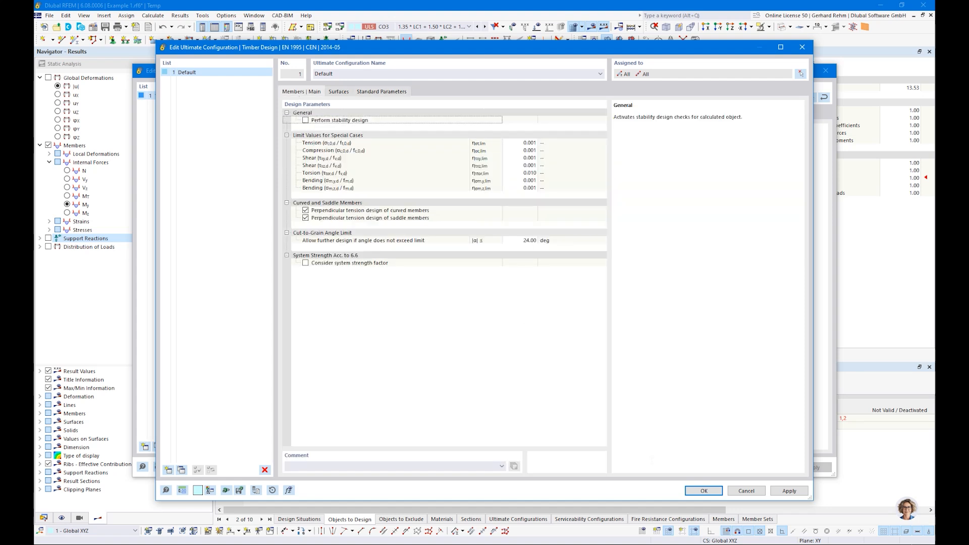
left_click(704, 491)
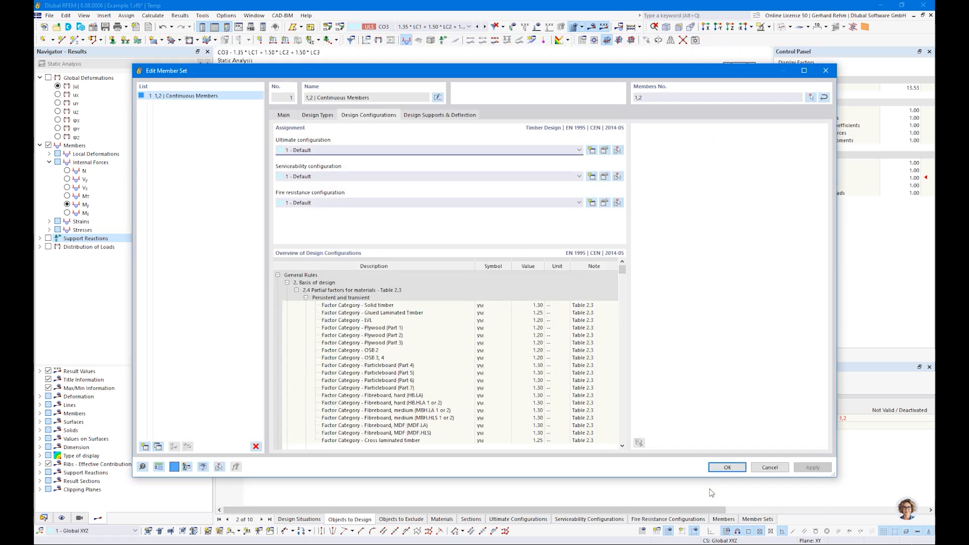
left_click(605, 176)
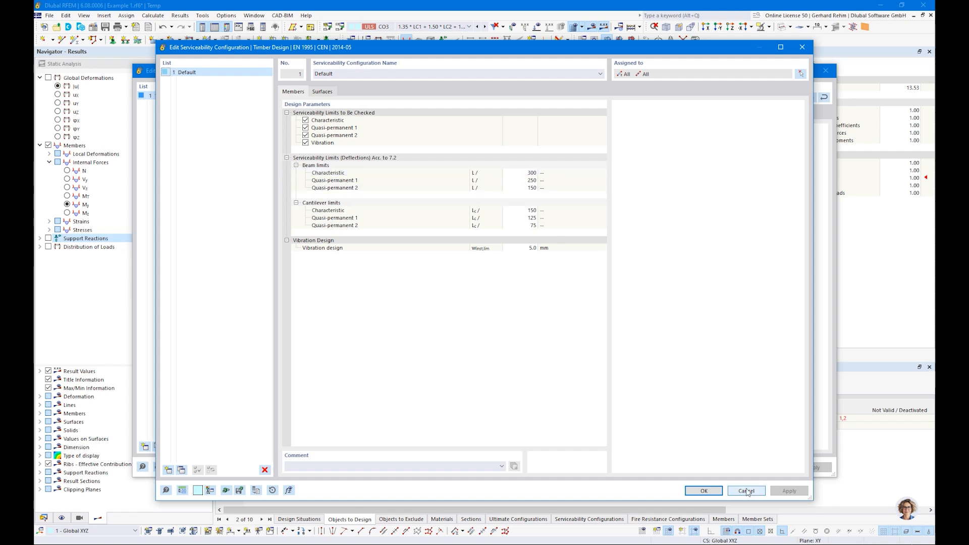
left_click(717, 491)
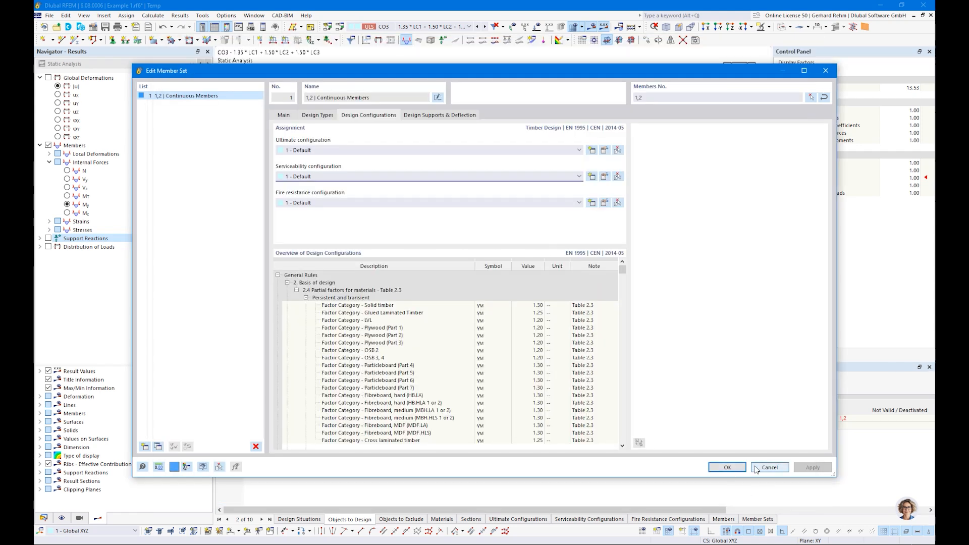
left_click(421, 116)
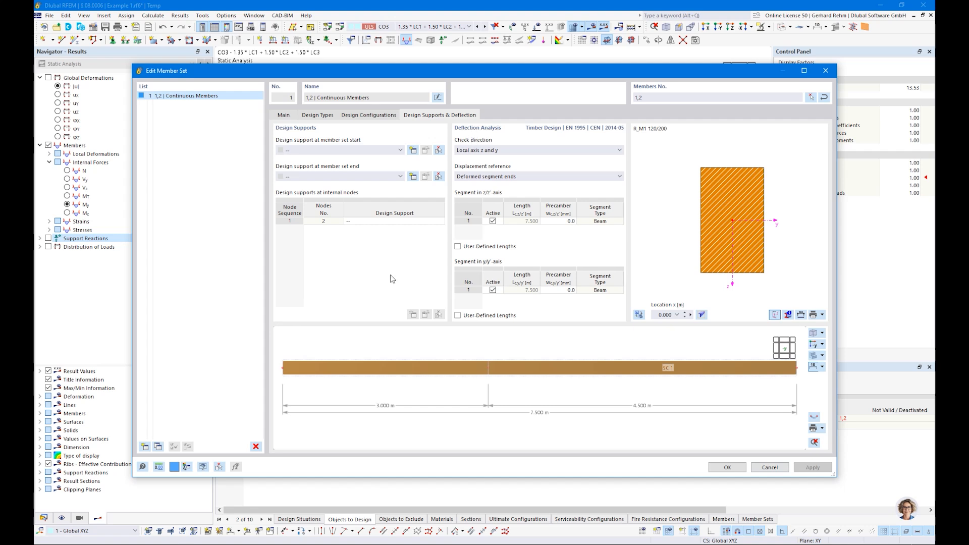
Inspect the set's design supports and deflection preview, then create a new design support at the set start.
left_click_drag(348, 76, 445, 314)
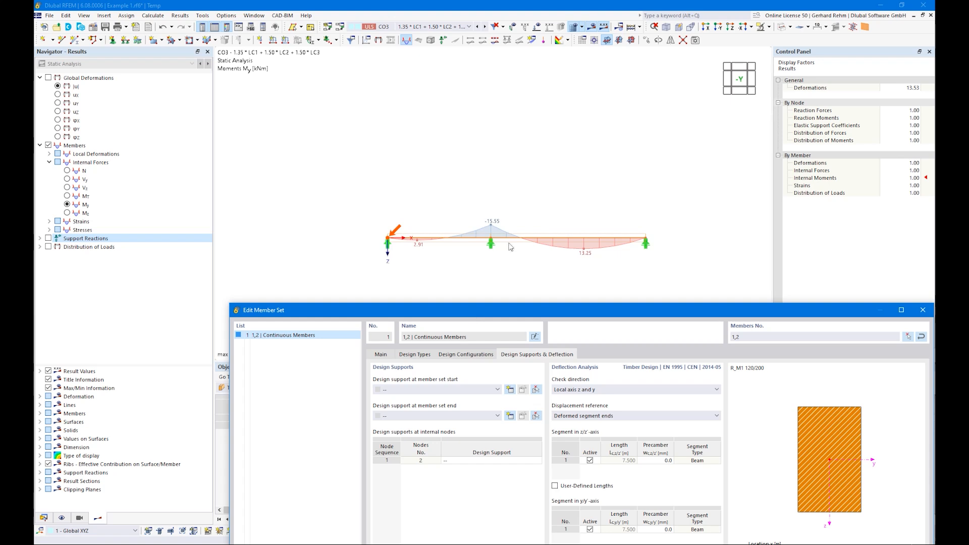
left_click_drag(549, 319, 437, 67)
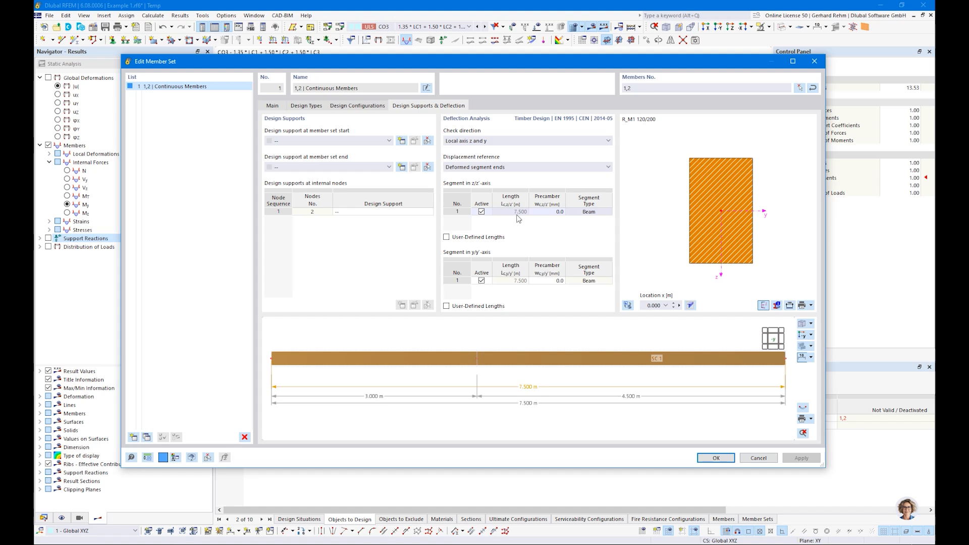
scroll(373, 372, "down", 2)
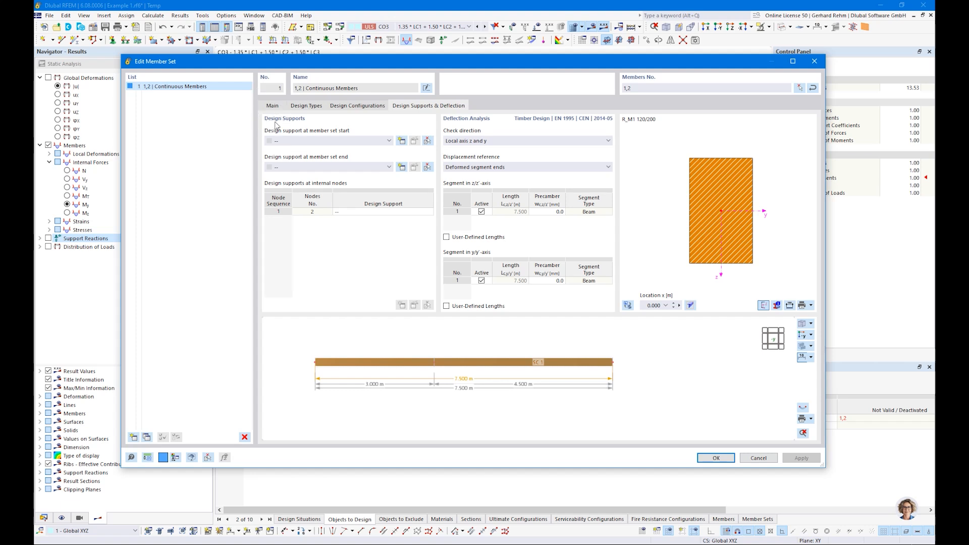
left_click(403, 141)
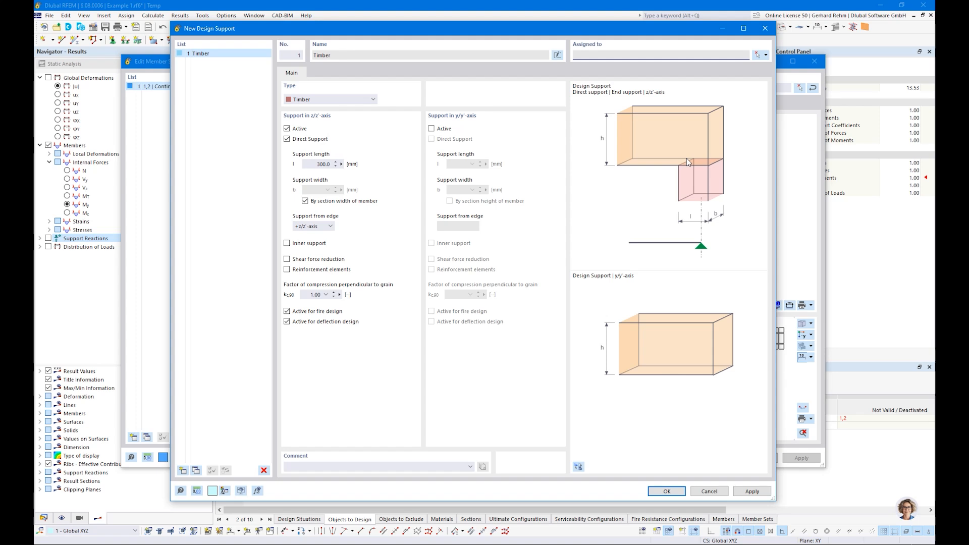
Review the Timber direct support settings, discard the support, and close Edit Member Set with OK.
left_click_drag(419, 32, 456, 313)
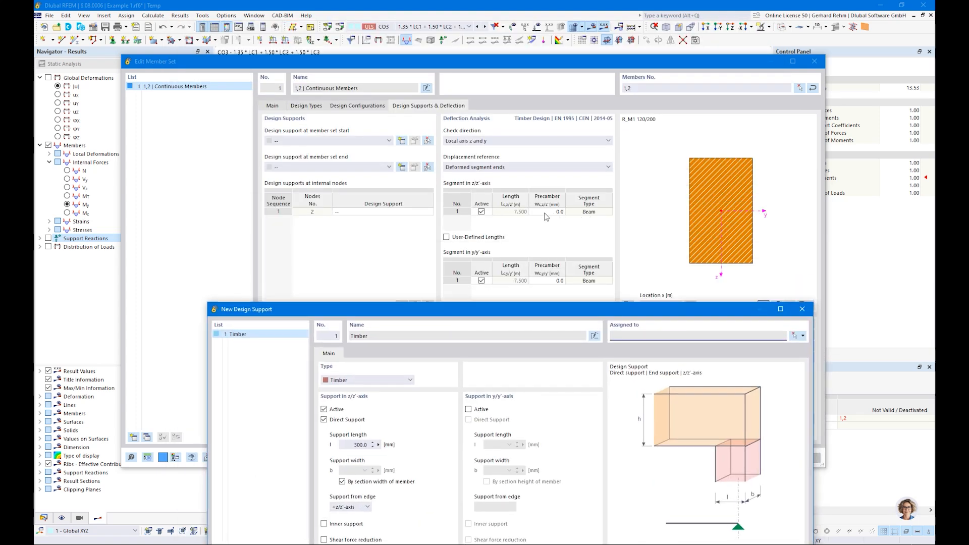
left_click_drag(431, 318, 393, 48)
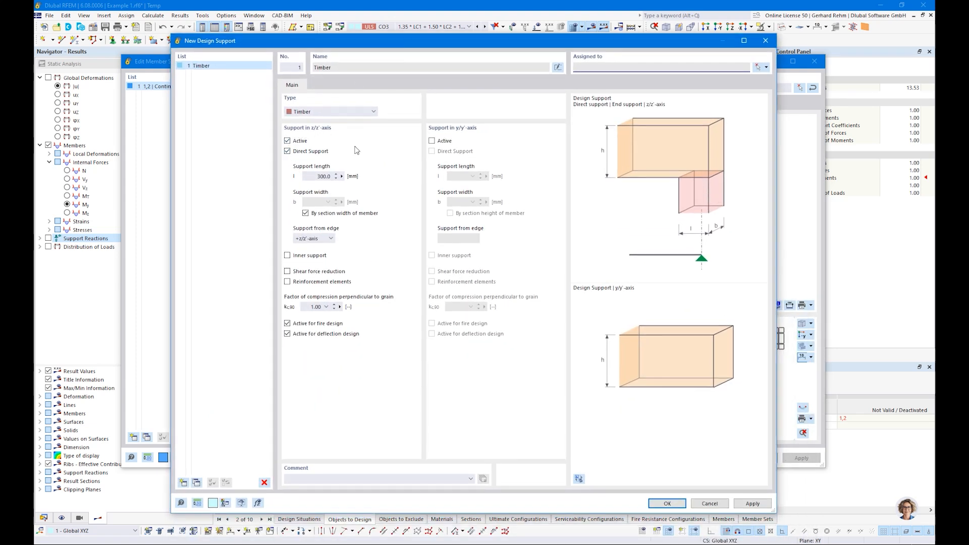
left_click(711, 504)
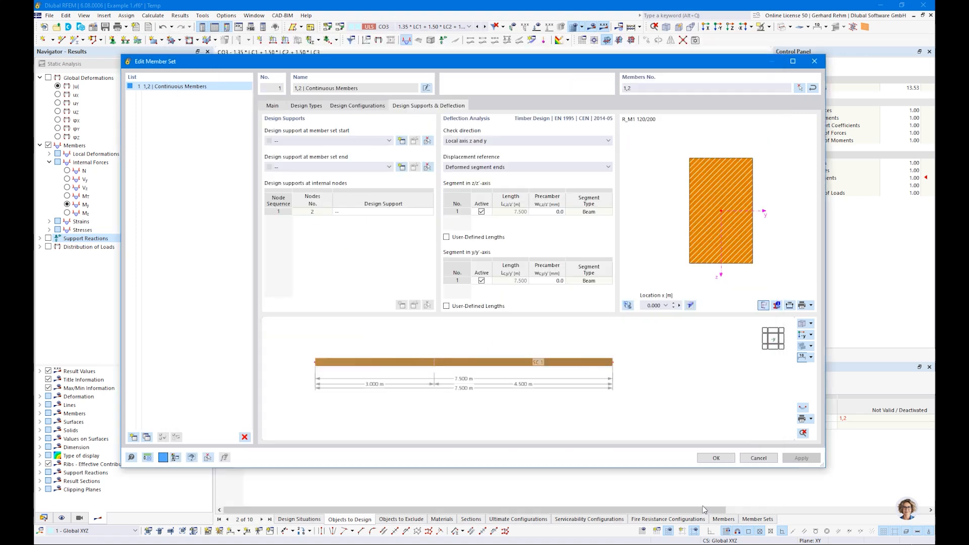
left_click(718, 458)
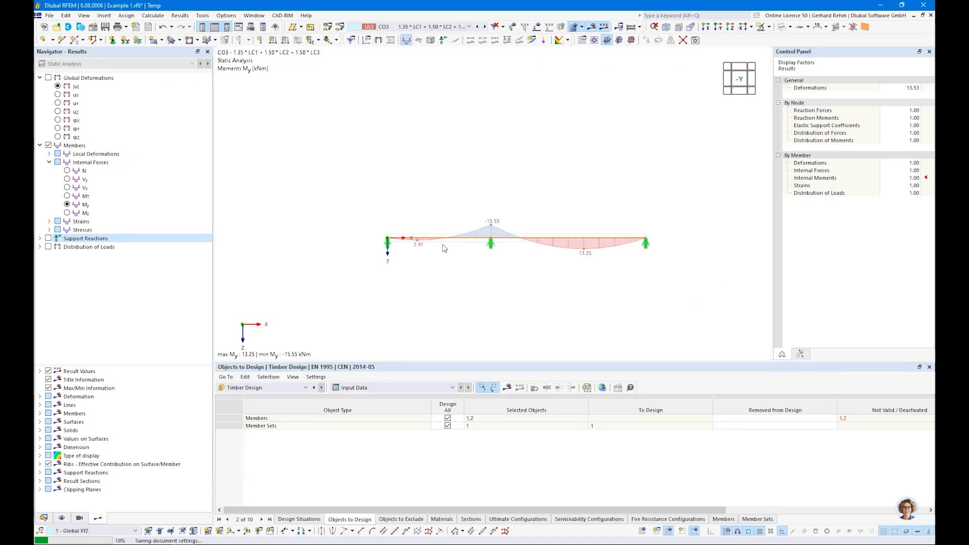
Show member local axis systems, check them in 3-D, return to the -Y view, and reopen the member set.
scroll(447, 244, "up", 2)
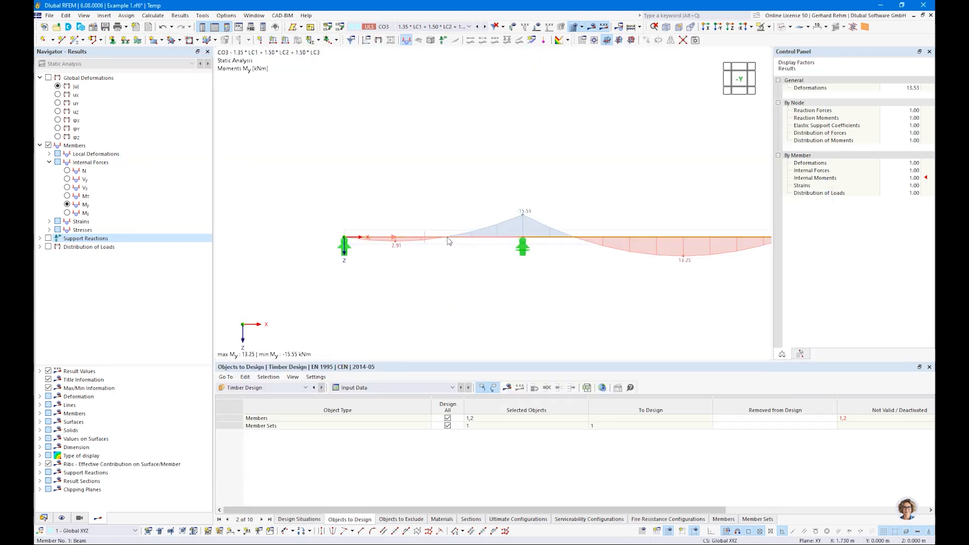
right_click(447, 242)
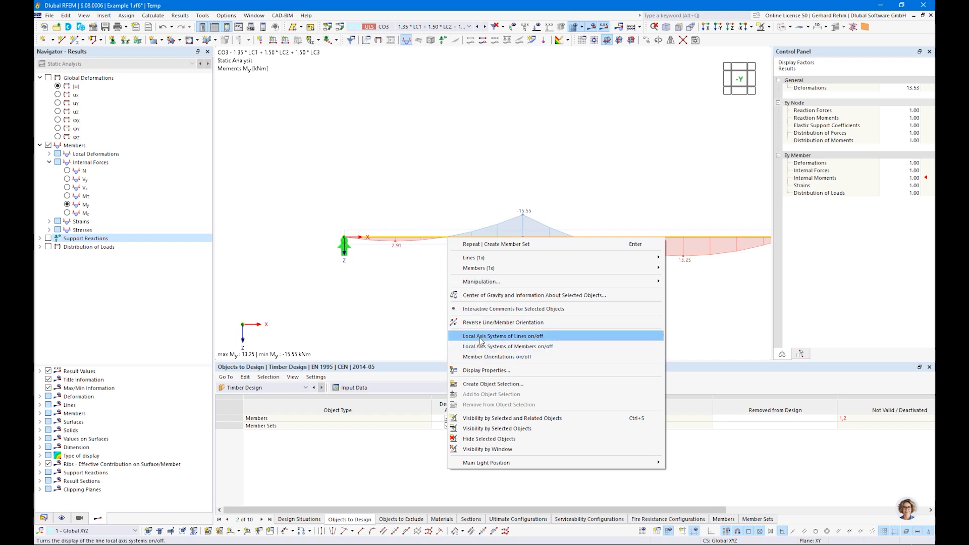
left_click(503, 348)
middle_click_drag(557, 268, 421, 227, "ctrl")
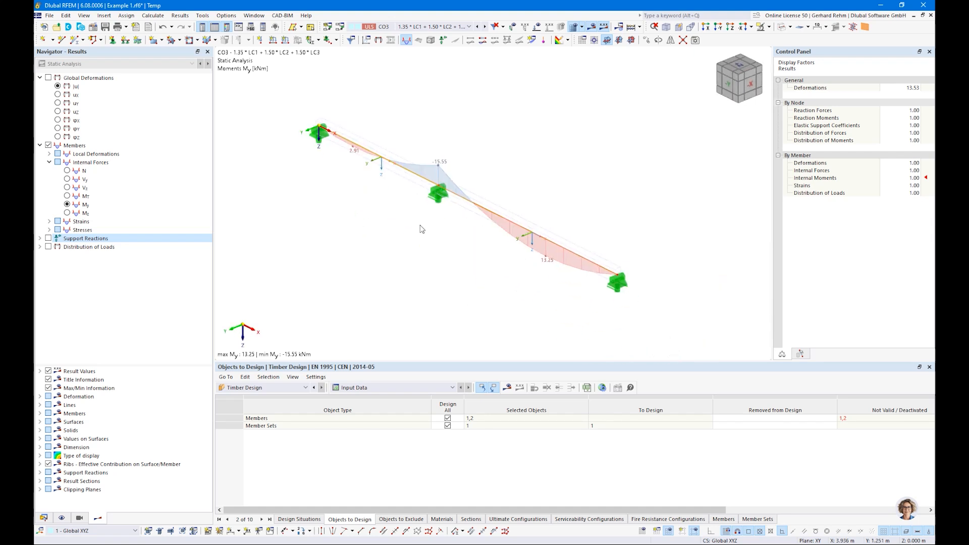
scroll(349, 172, "up", 3)
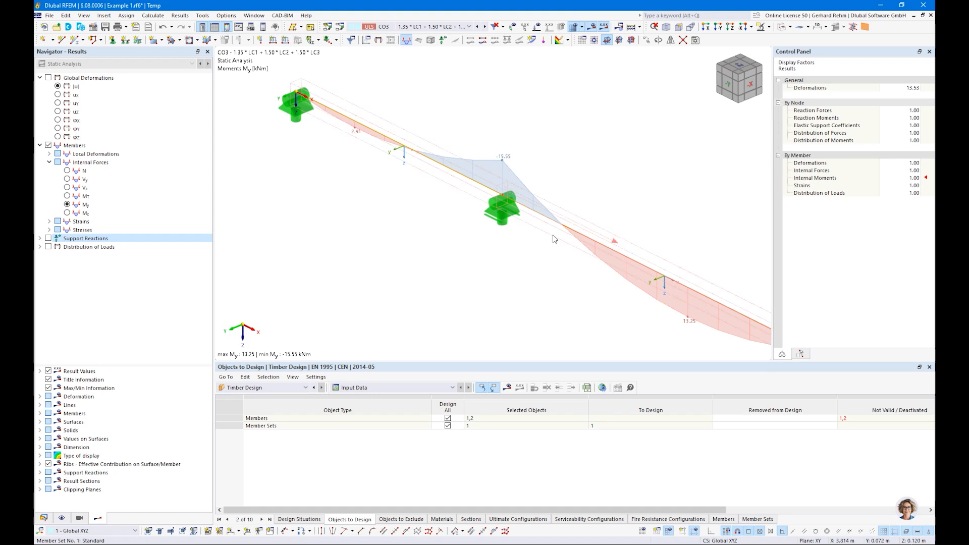
key("ctrl+2")
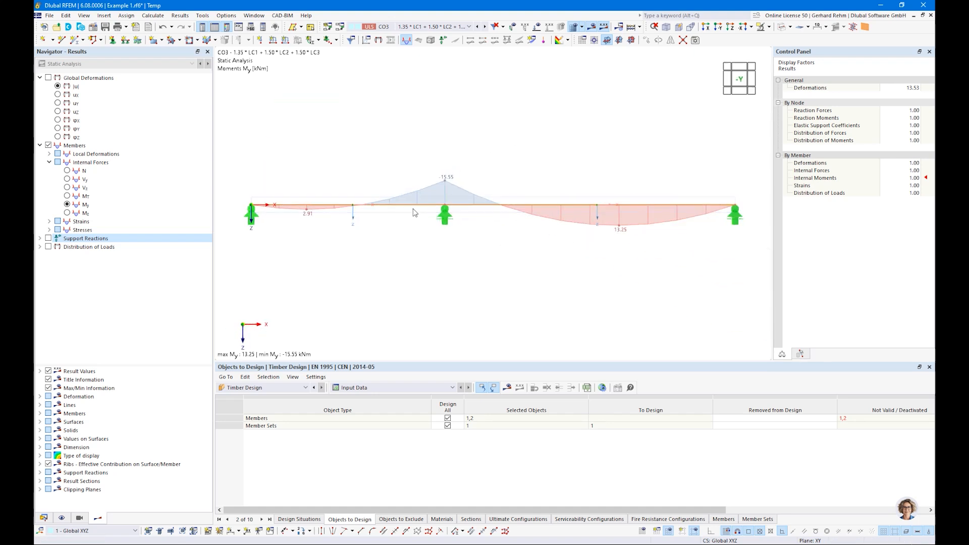
double_click(412, 209)
Create a new design support for the set start with a 60 mm support length.
left_click(415, 107)
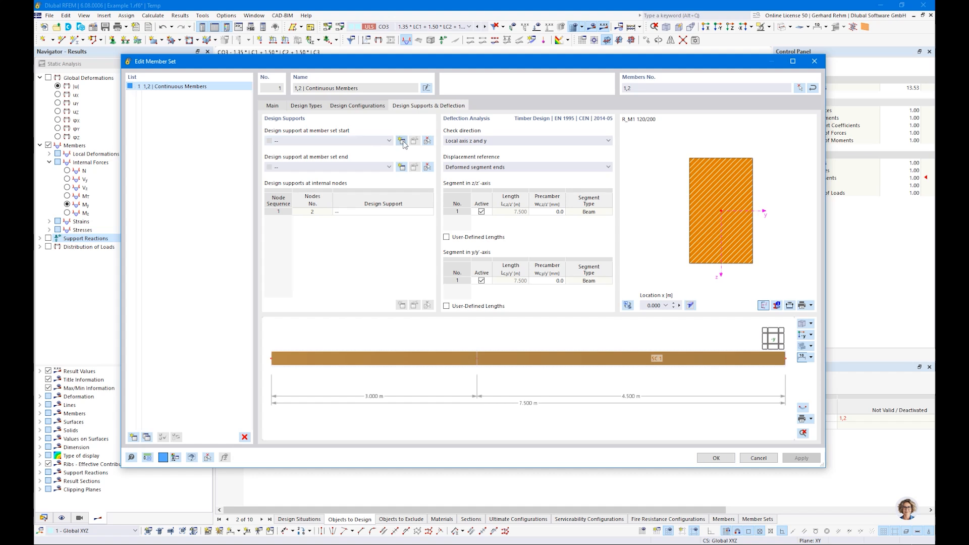
left_click(402, 141)
double_click(325, 176)
type("6")
key("Tab")
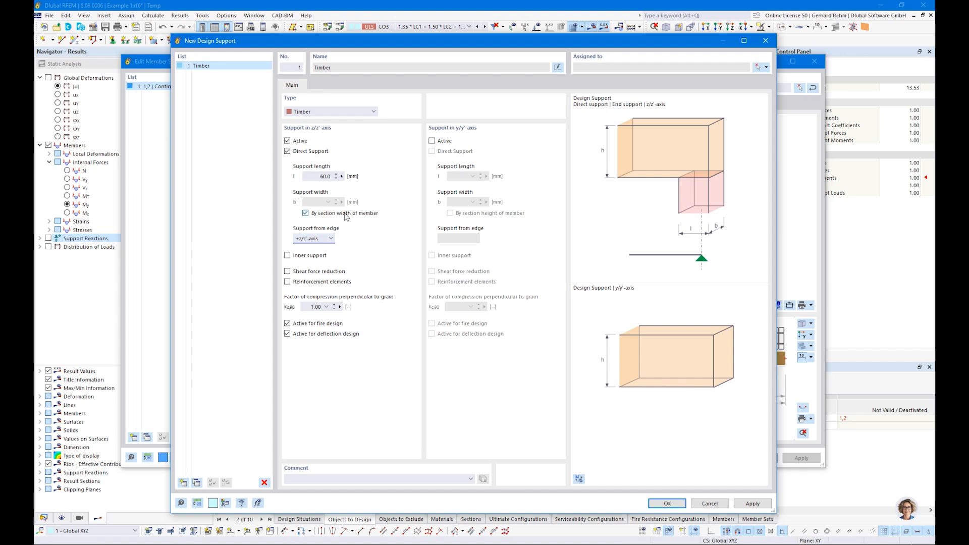
Set the support edge to +z/z'-axis and kc,90 to 1.50 for softwood discrete supports.
left_click(314, 239)
left_click(309, 254)
left_click(307, 239)
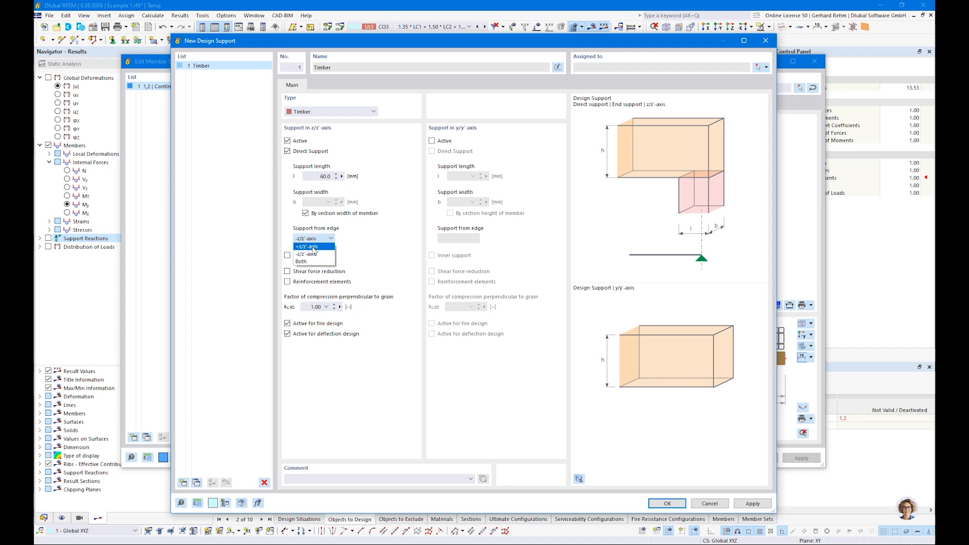
left_click(314, 247)
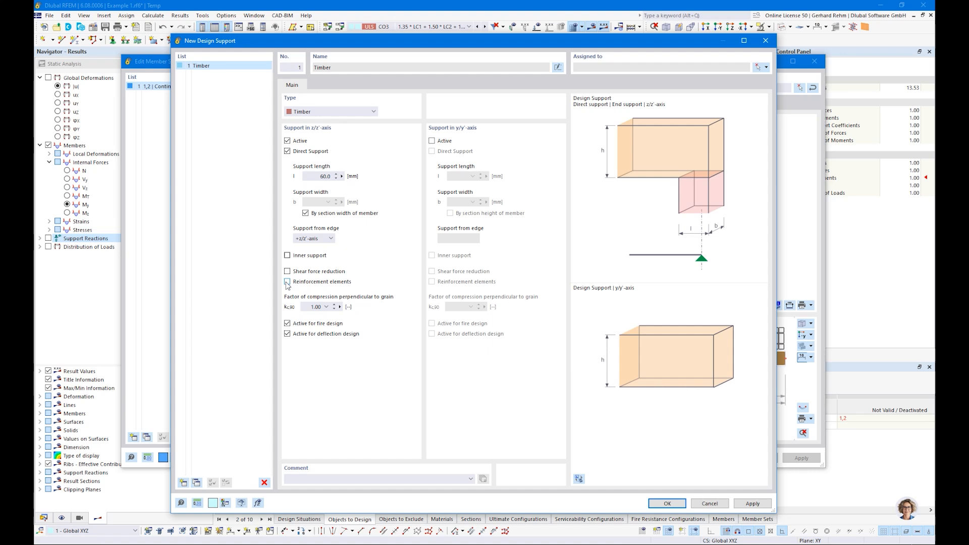
double_click(317, 307)
left_click(327, 308)
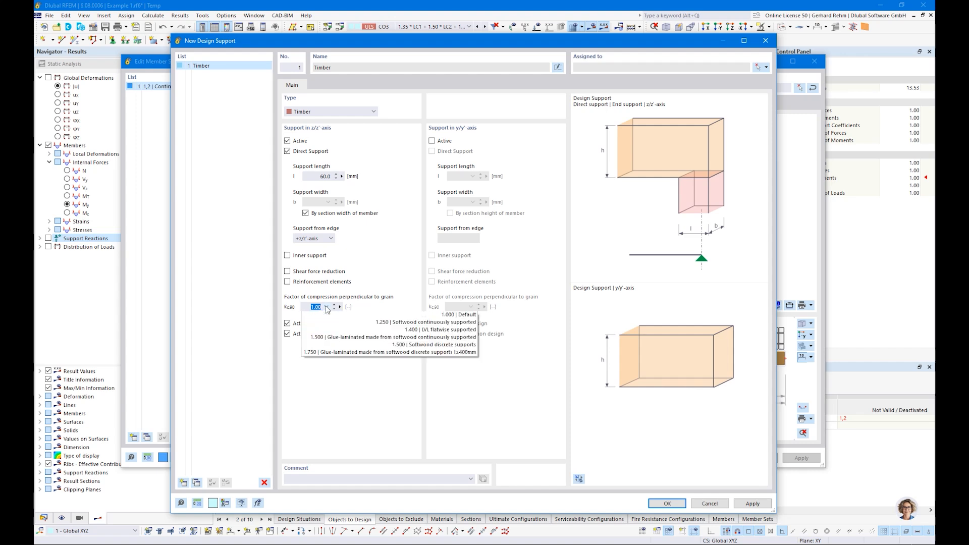
left_click(429, 346)
left_click_drag(310, 308, 341, 307)
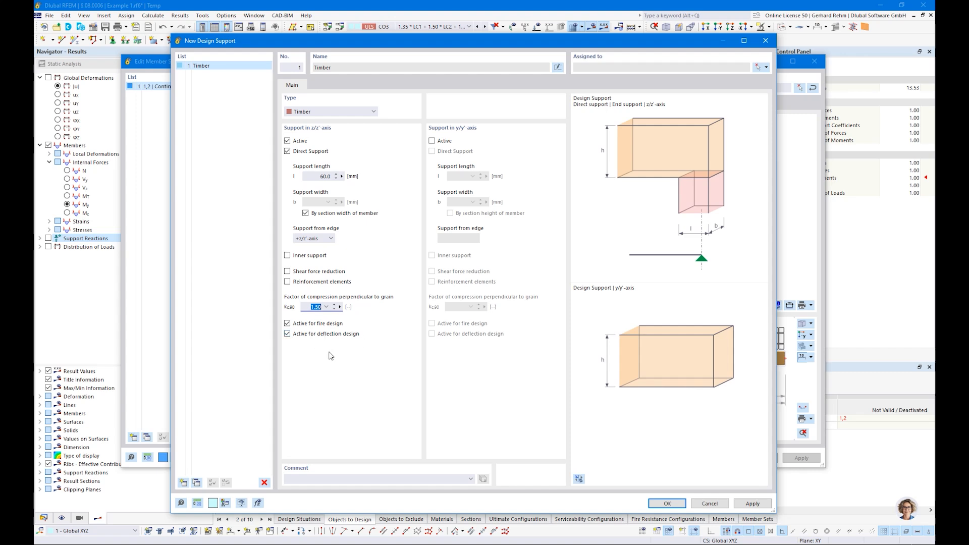
Confirm the support and assign 1 - Timber to the member set ends.
left_click(665, 504)
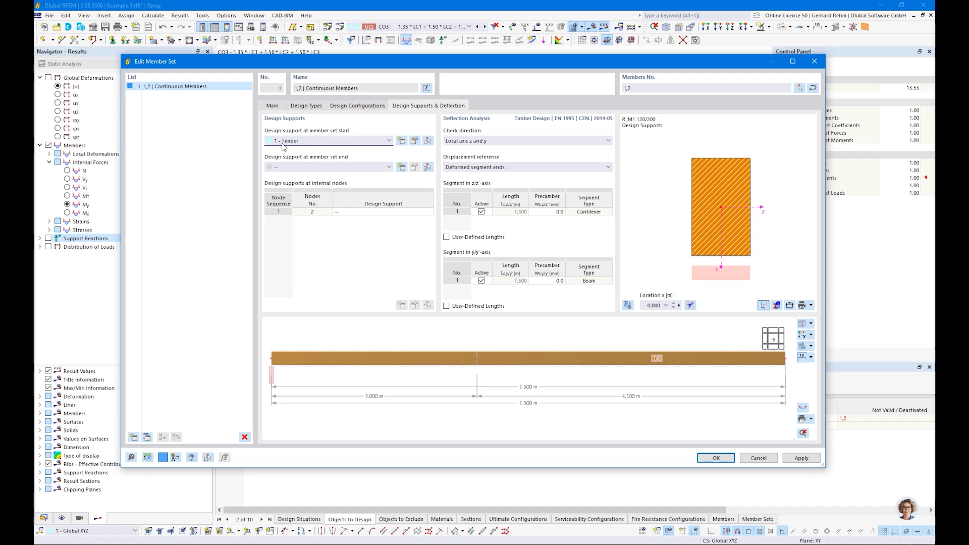
left_click(283, 168)
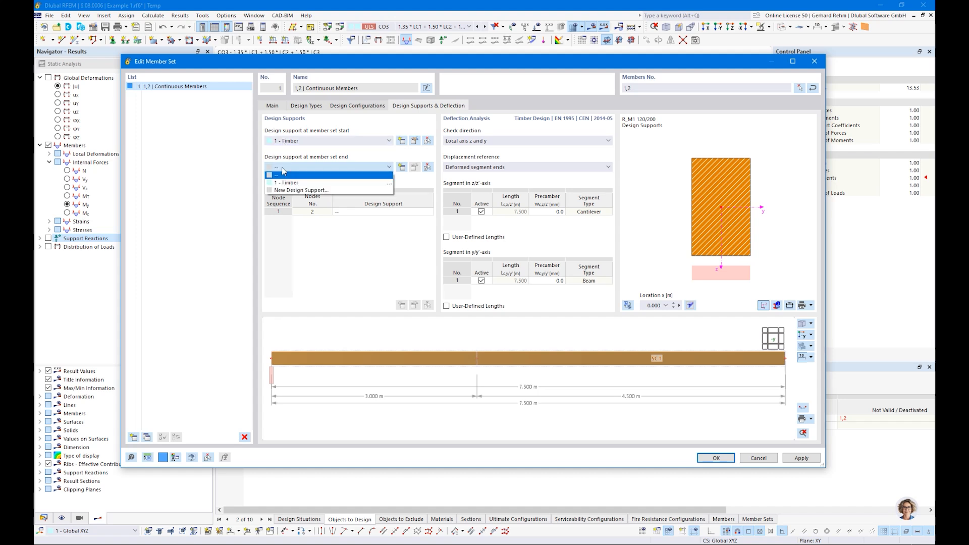
left_click(270, 387)
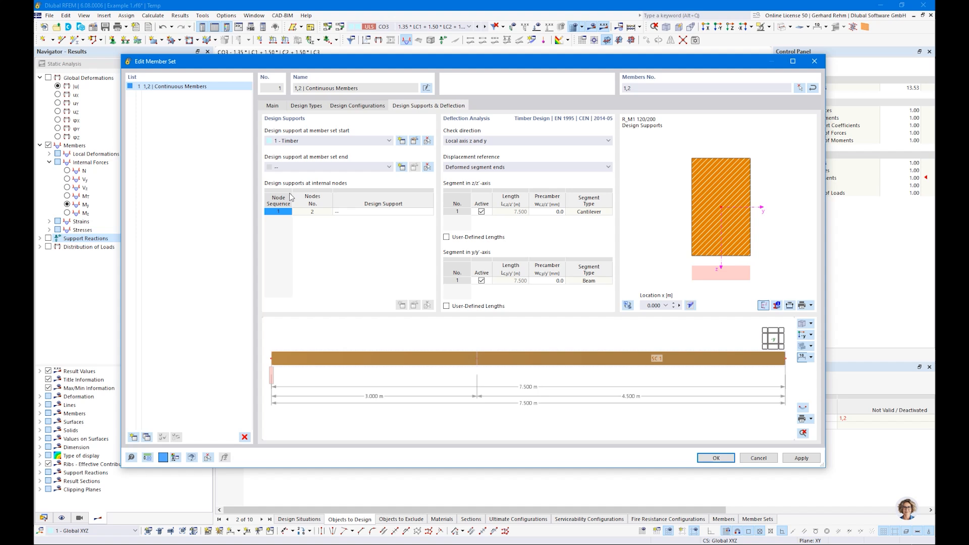
left_click(291, 171)
left_click(289, 183)
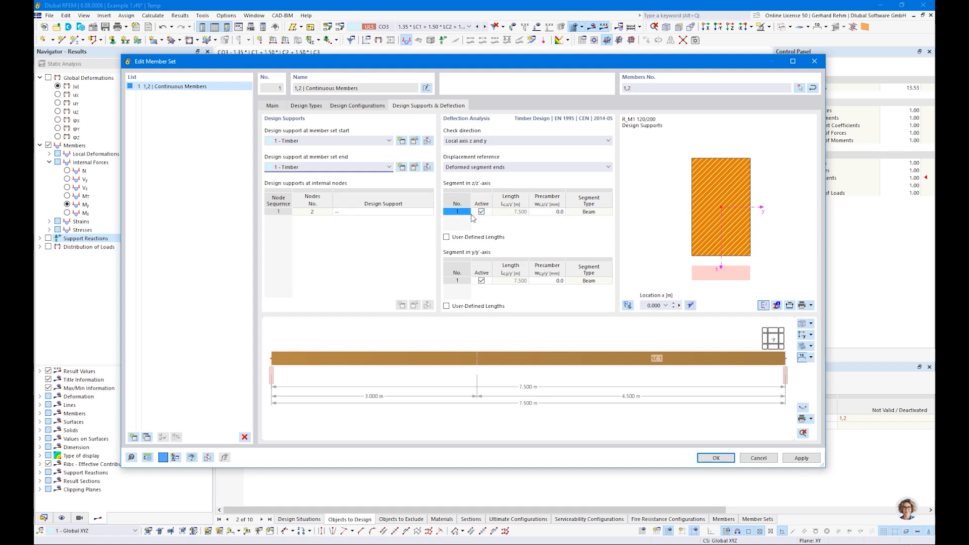
Start a new design support for internal node 2 and select its support length.
left_click(356, 212)
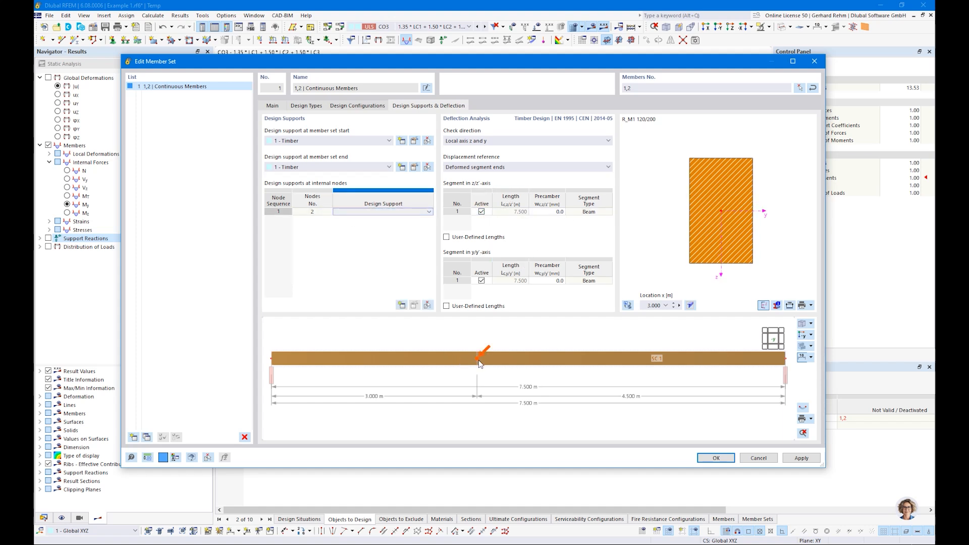
left_click(353, 211)
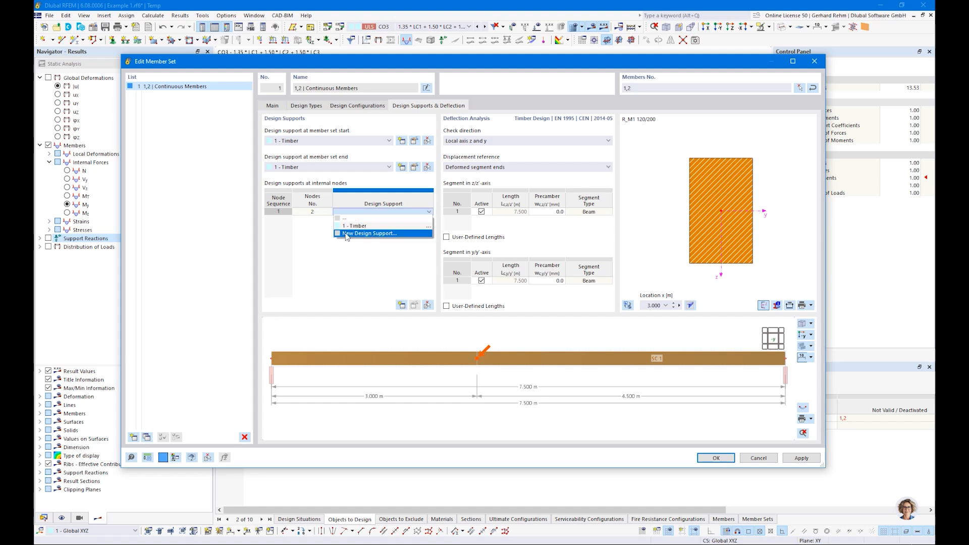
left_click(347, 233)
double_click(323, 177)
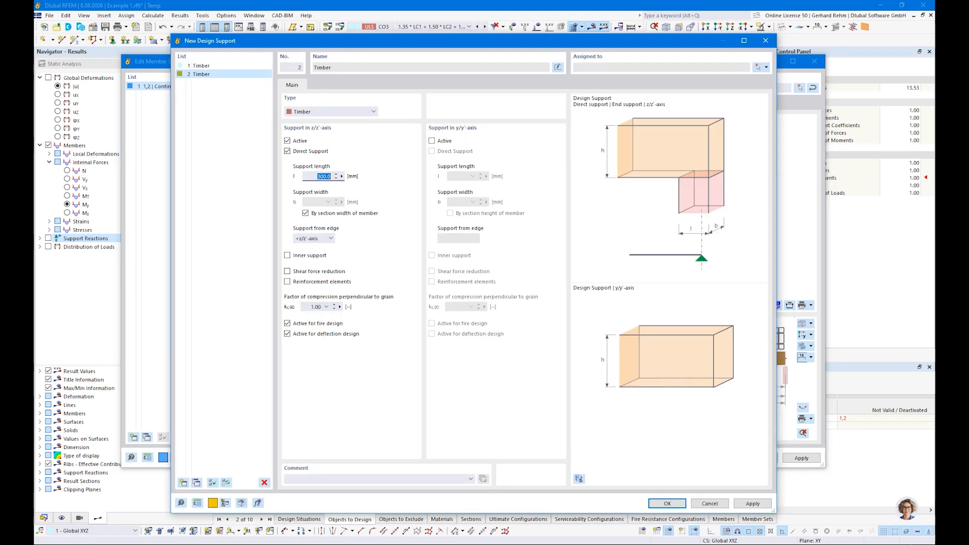
Make node 2's support a 140 mm inner support with kc,90 1.50 for softwood discrete supports.
type("140")
left_click(287, 256)
left_click(326, 308)
left_click(328, 346)
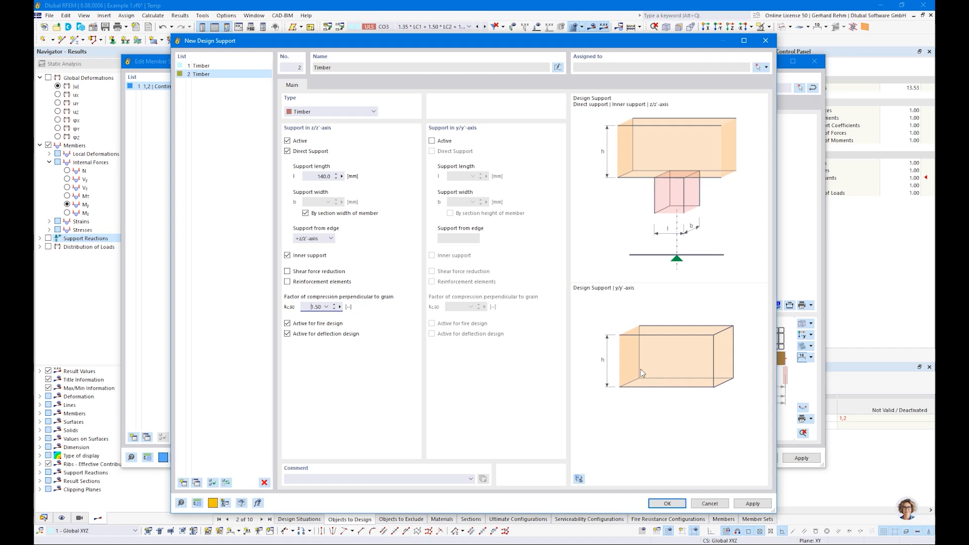
left_click(667, 503)
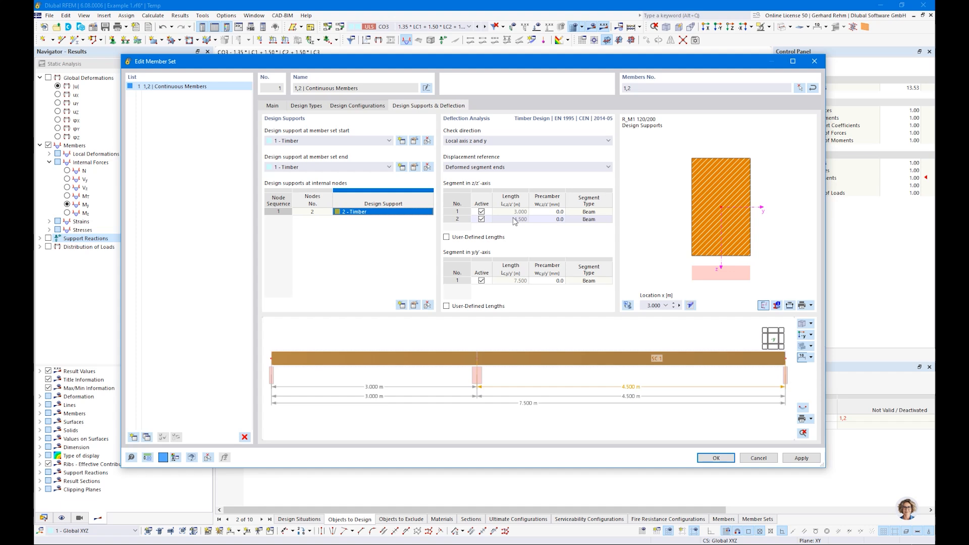
Set the deflection check direction to Local axis z and close Edit Member Set.
left_click(476, 139)
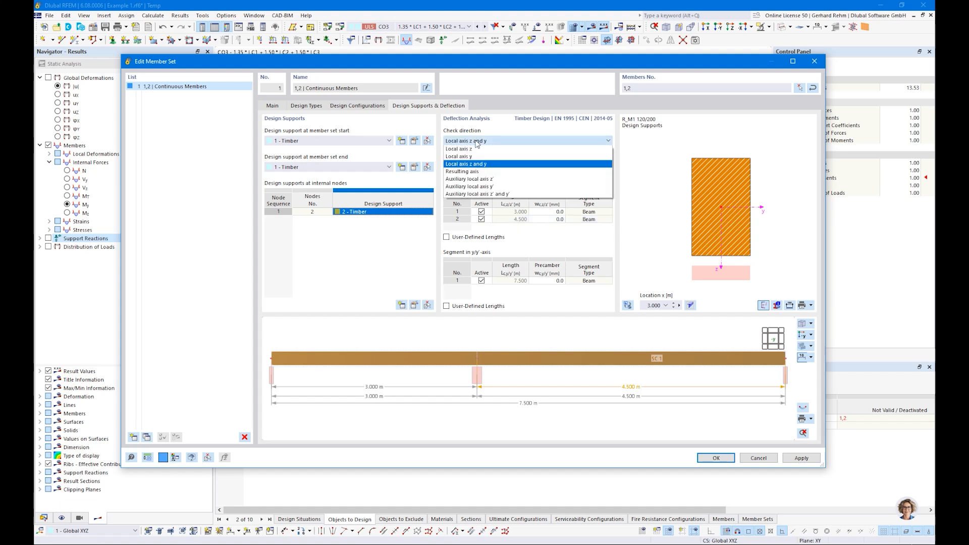
left_click(469, 150)
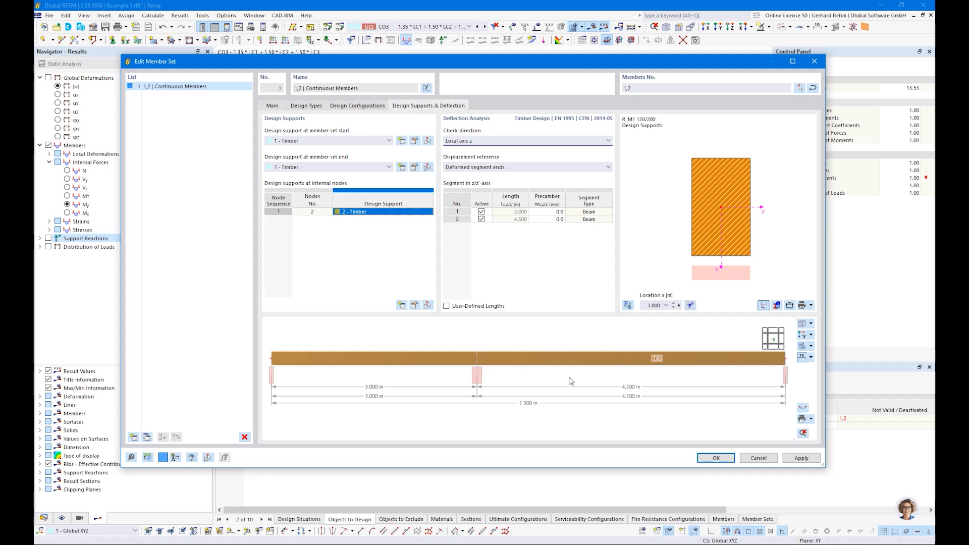
left_click(465, 141)
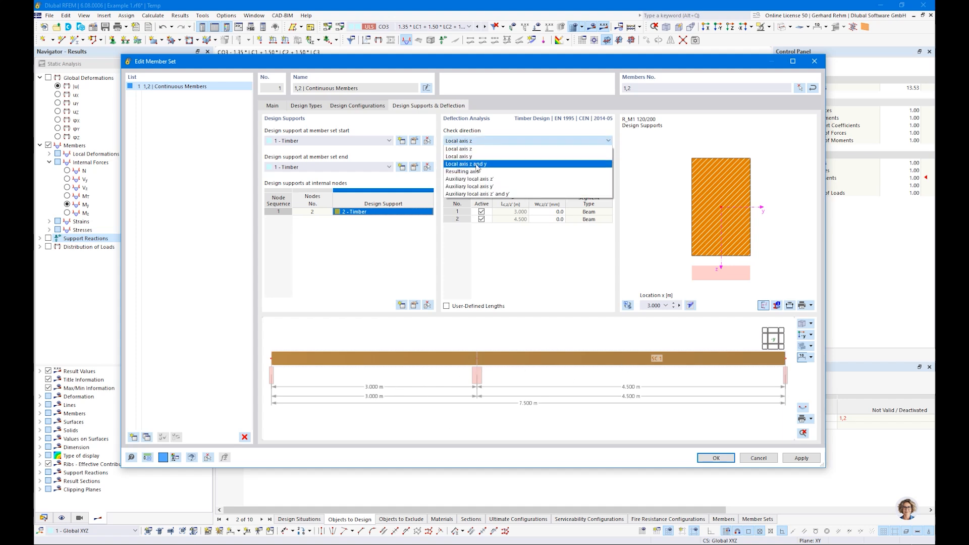
left_click(481, 149)
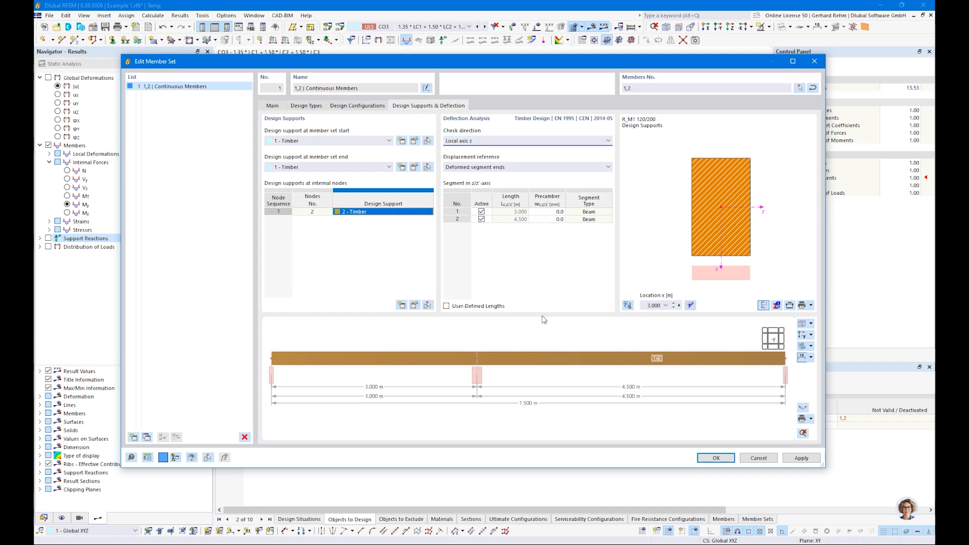
left_click(706, 461)
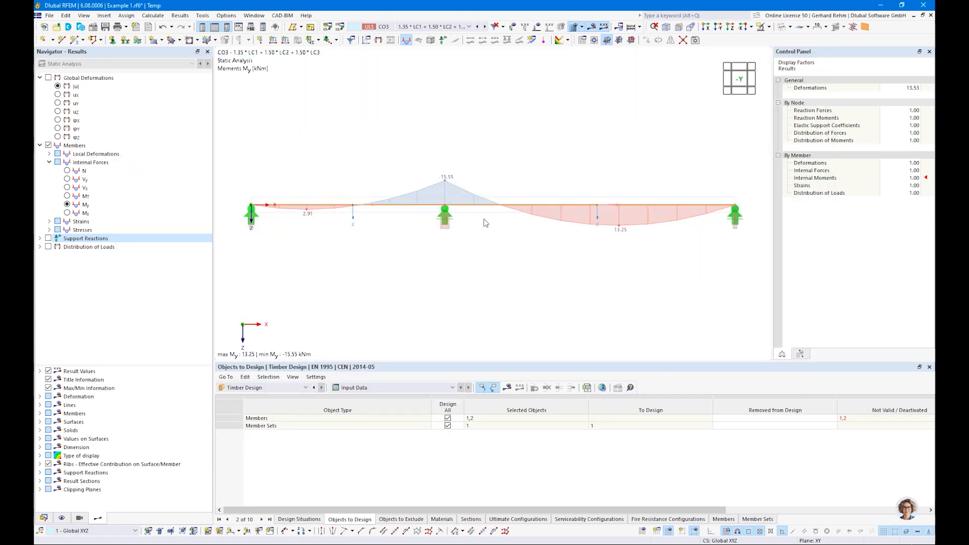
Untick Design All for members, select member set 1 for design, and run the timber design.
left_click(253, 390)
left_click(253, 395)
left_click(847, 420)
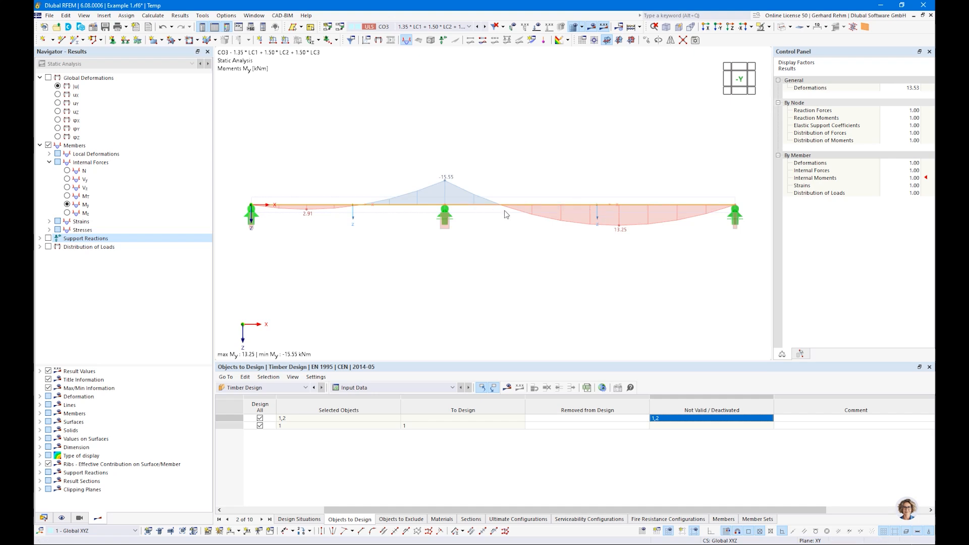
left_click(288, 510)
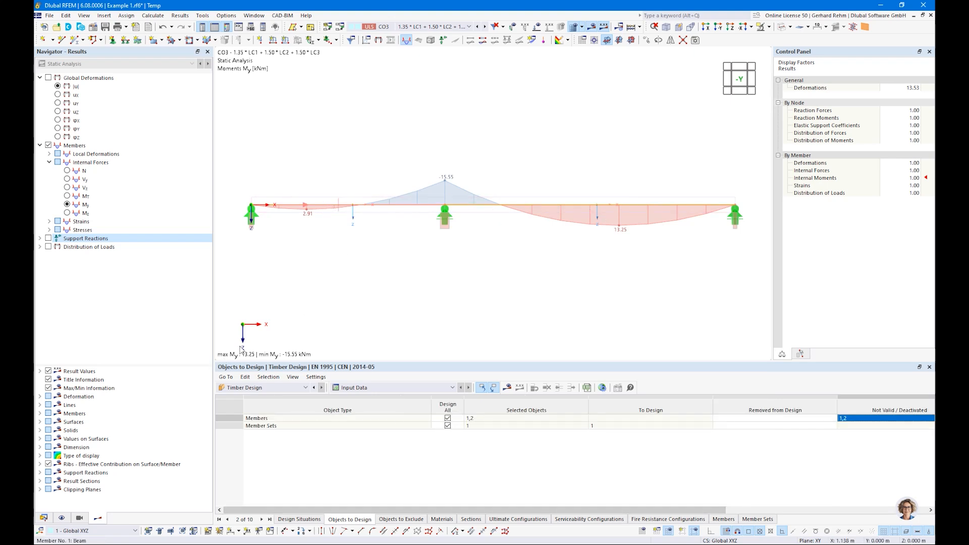
key("Escape")
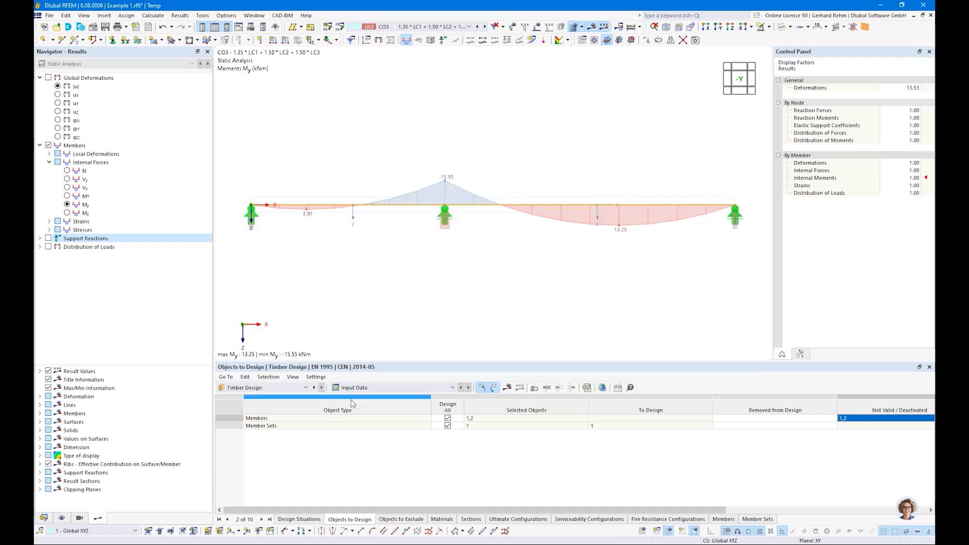
left_click(447, 419)
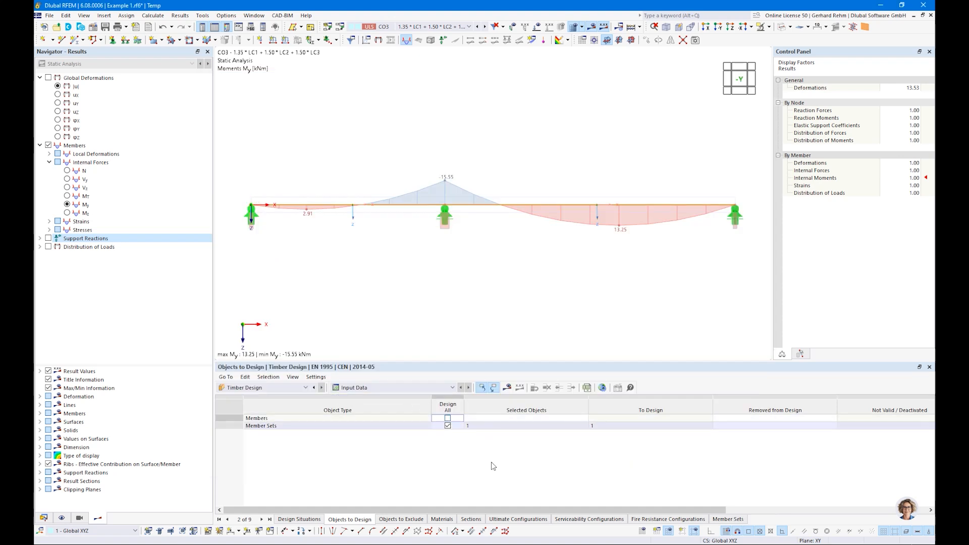
left_click(403, 426)
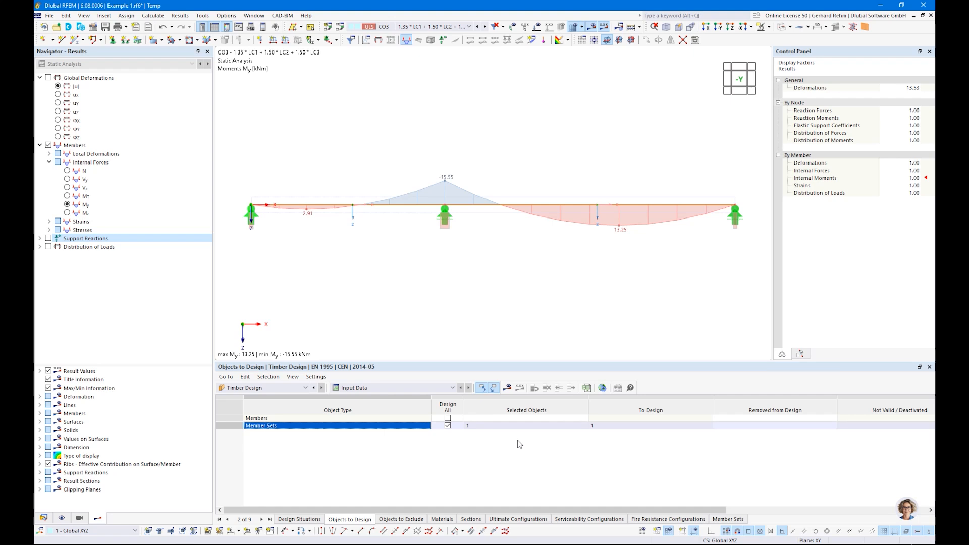
left_click(507, 390)
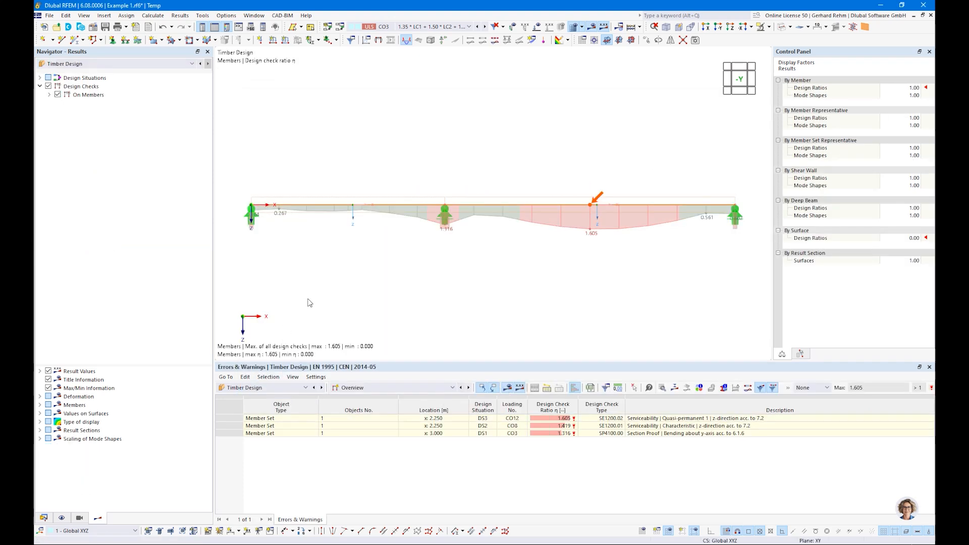
Locate the bending and serviceability warnings on the beam, then list the result table categories.
left_click(353, 388)
left_click(357, 391)
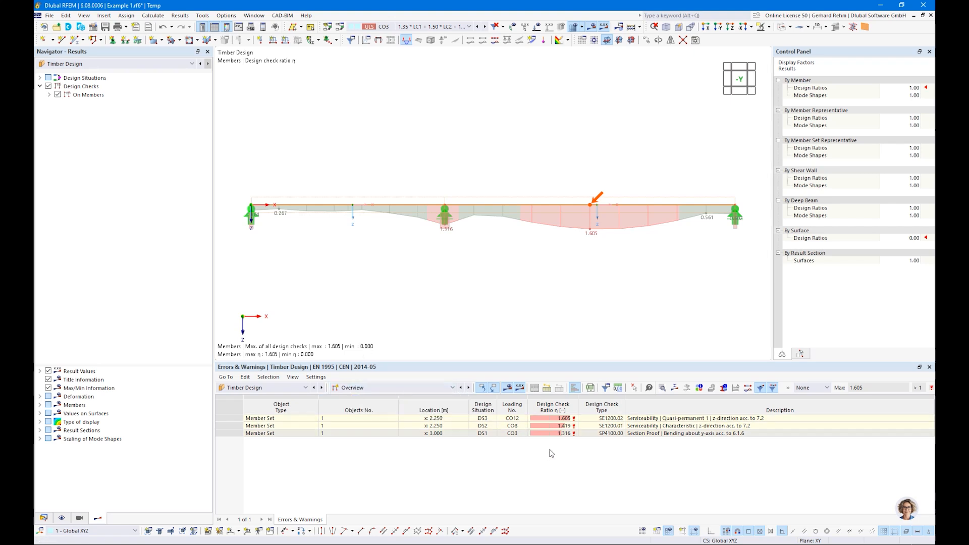
left_click(640, 435)
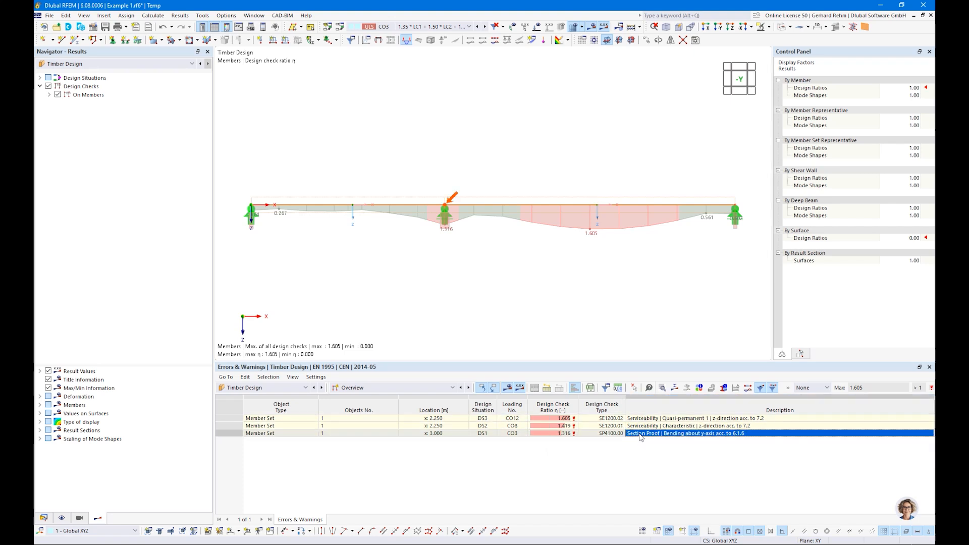
left_click(639, 426)
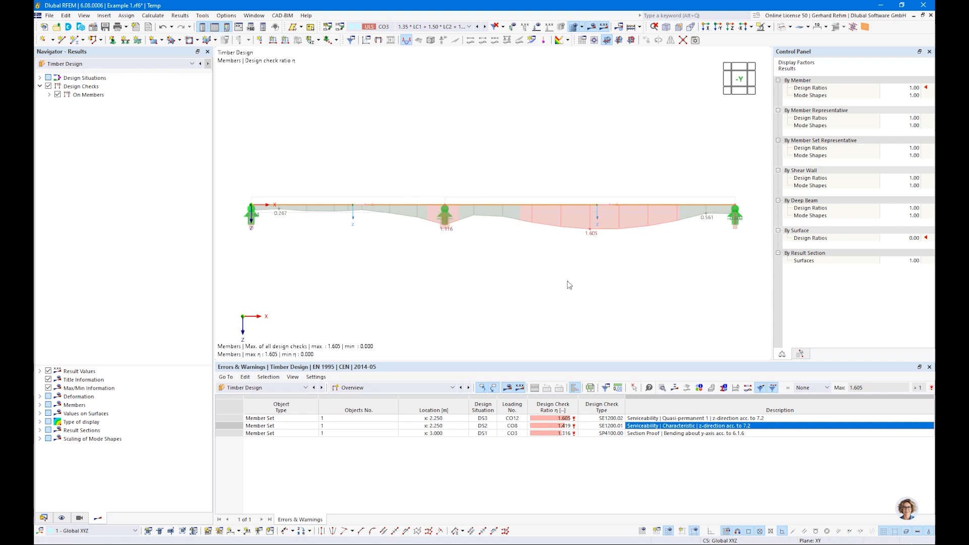
left_click(452, 387)
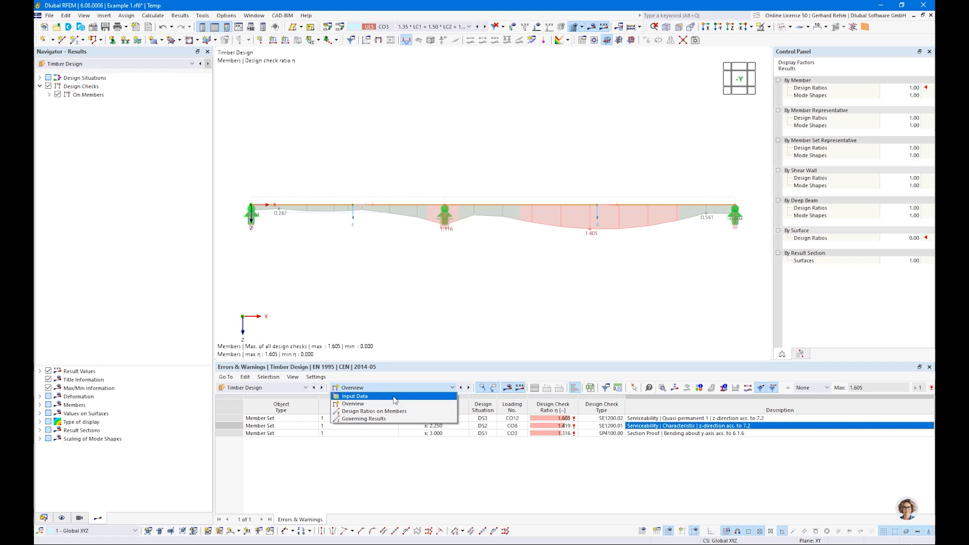
Show Design Ratios on Members filtered to ratios > 0 and resize the table.
left_click(367, 412)
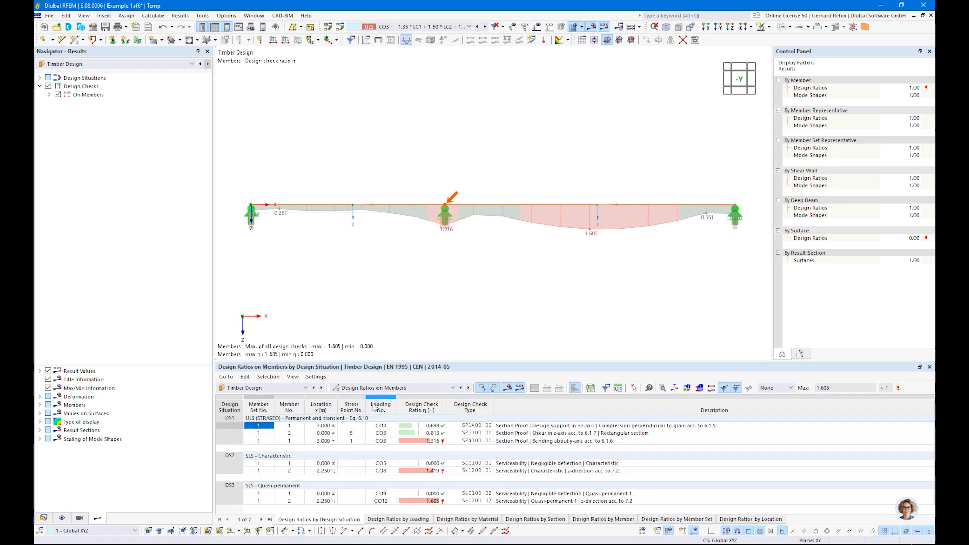
left_click_drag(628, 361, 623, 345)
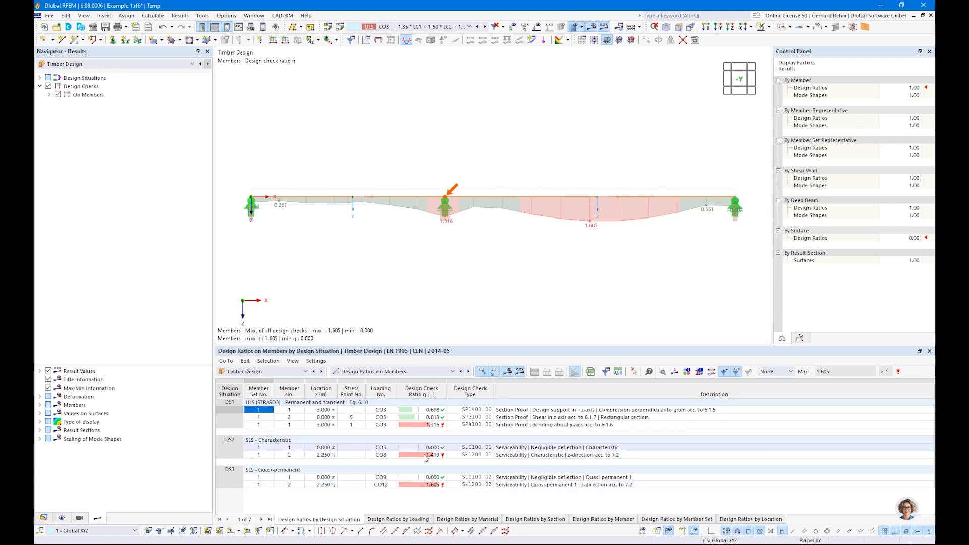
left_click(774, 372)
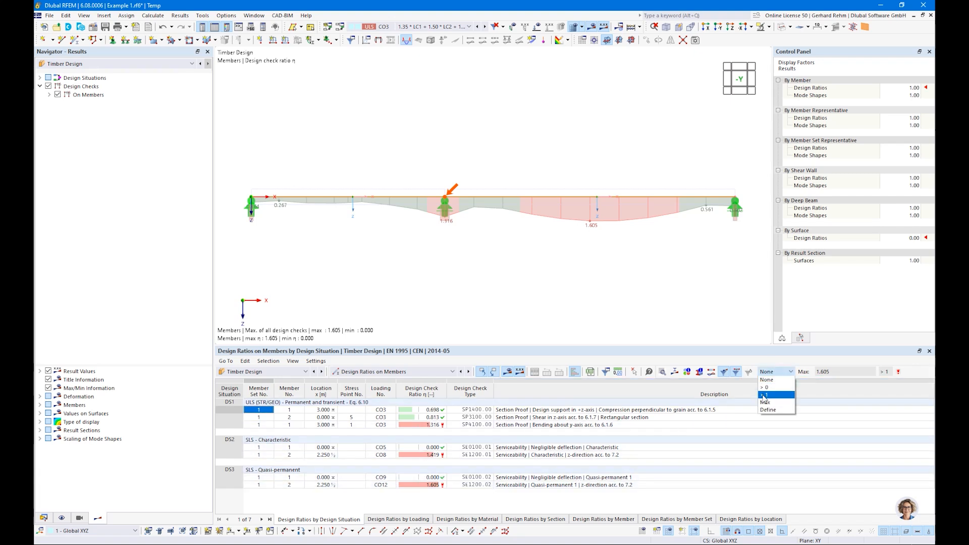
left_click(767, 388)
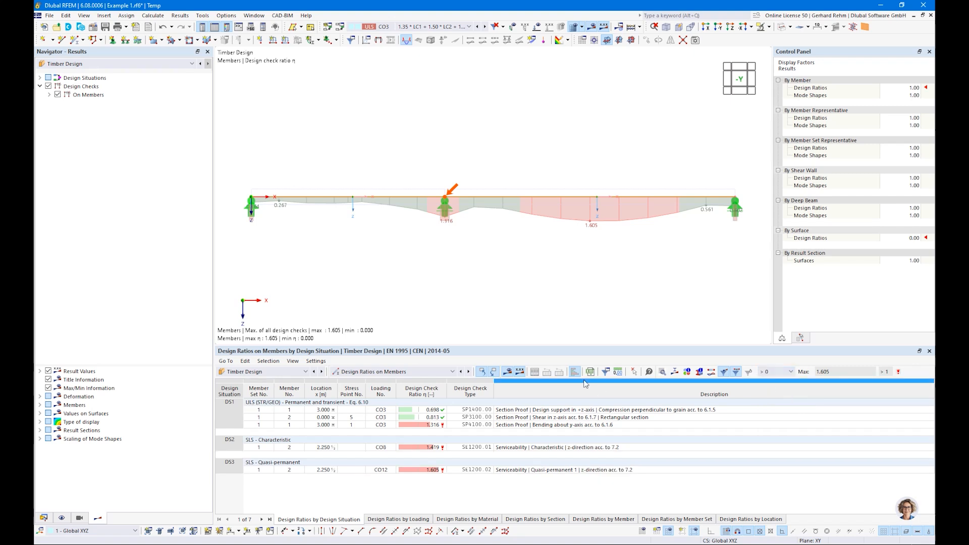
left_click_drag(532, 348, 461, 370)
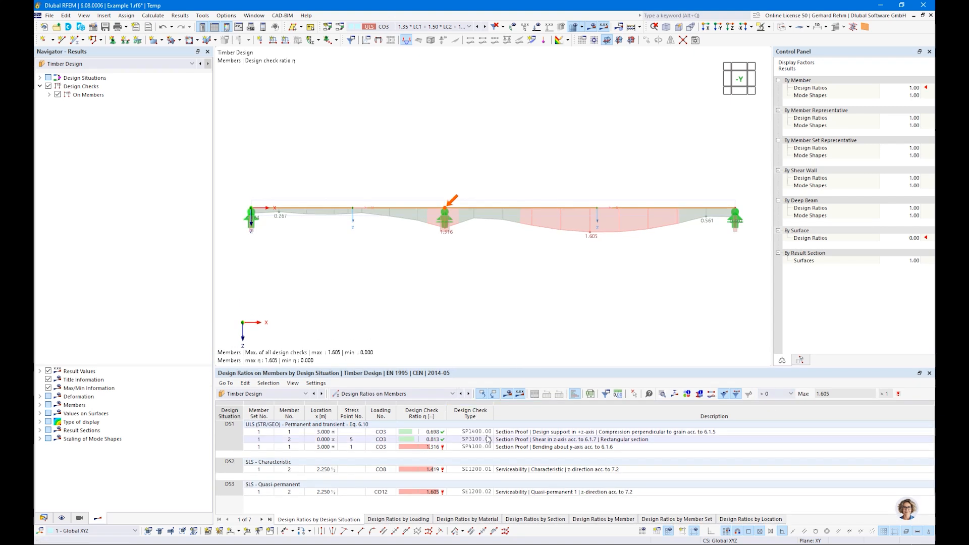
Highlight the support compression, shear SP3100.00 and bending SP4100.00 checks on the beam.
left_click(511, 433)
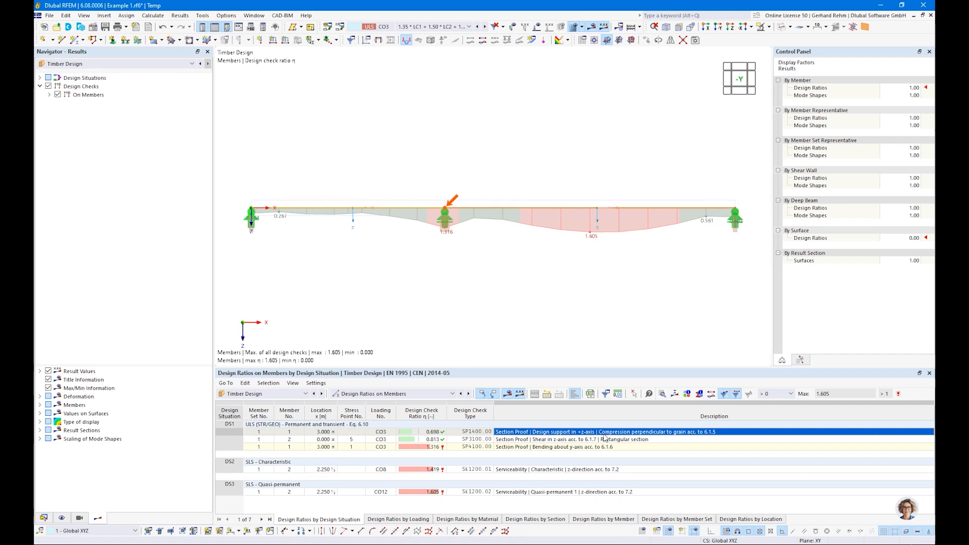
left_click(561, 441)
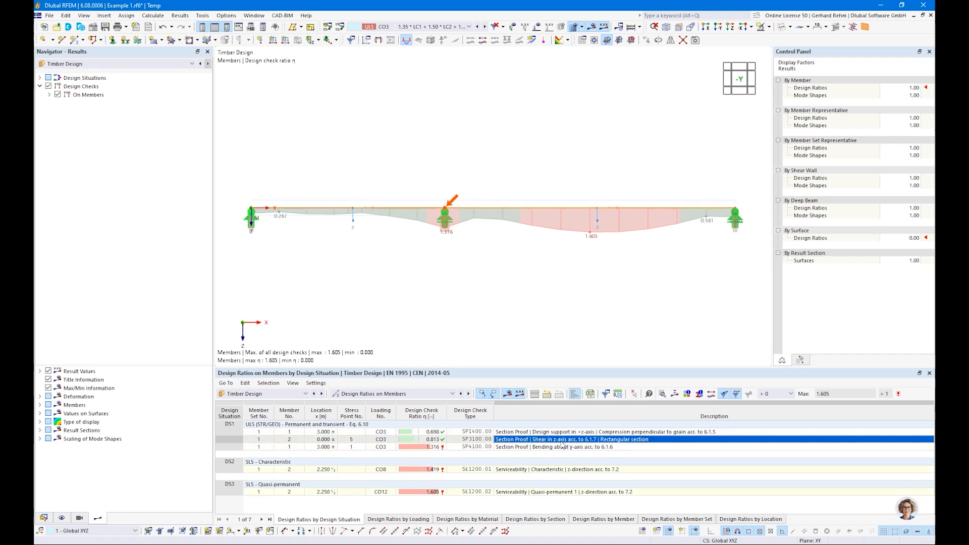
left_click(530, 449)
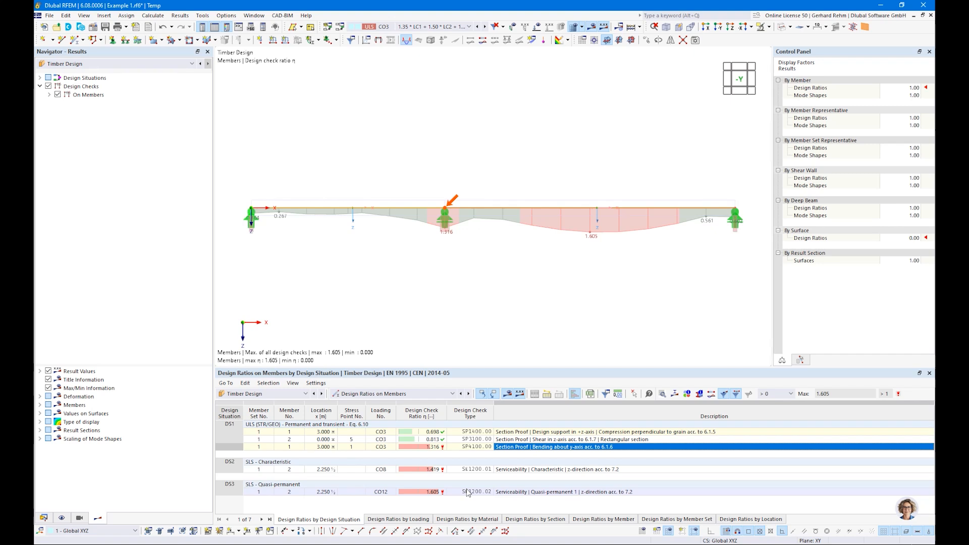
Show the ratio envelope options and compare ultimate and serviceability limit state results on the beam.
left_click(50, 95)
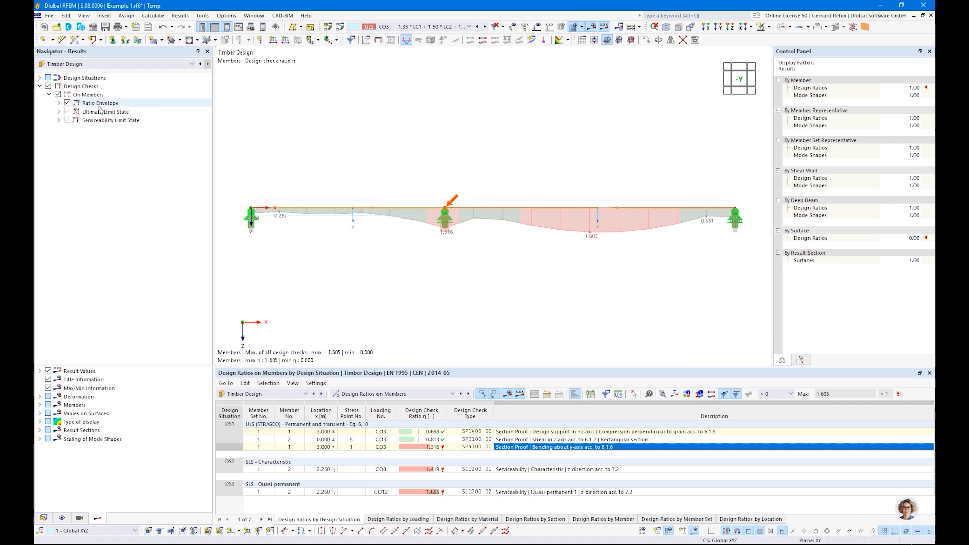
left_click(60, 103)
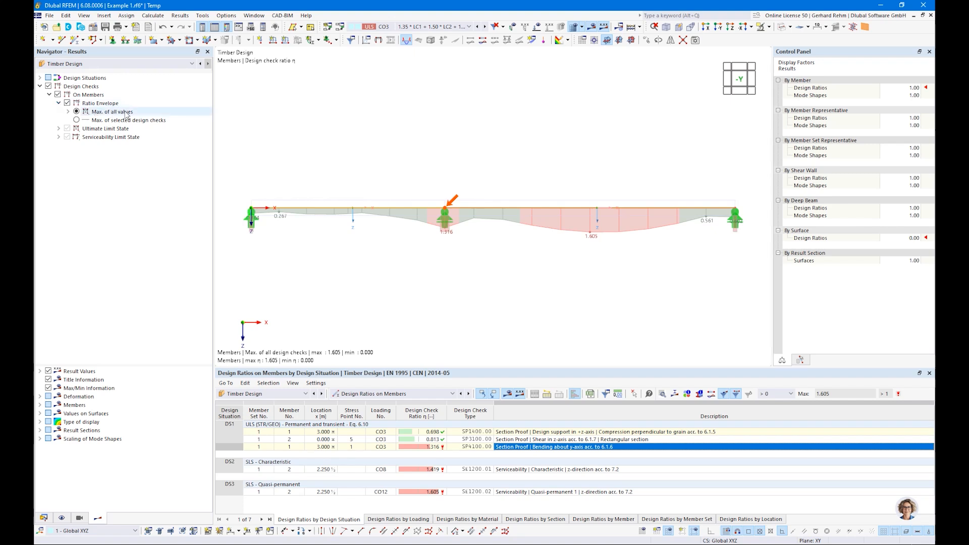
left_click(76, 120)
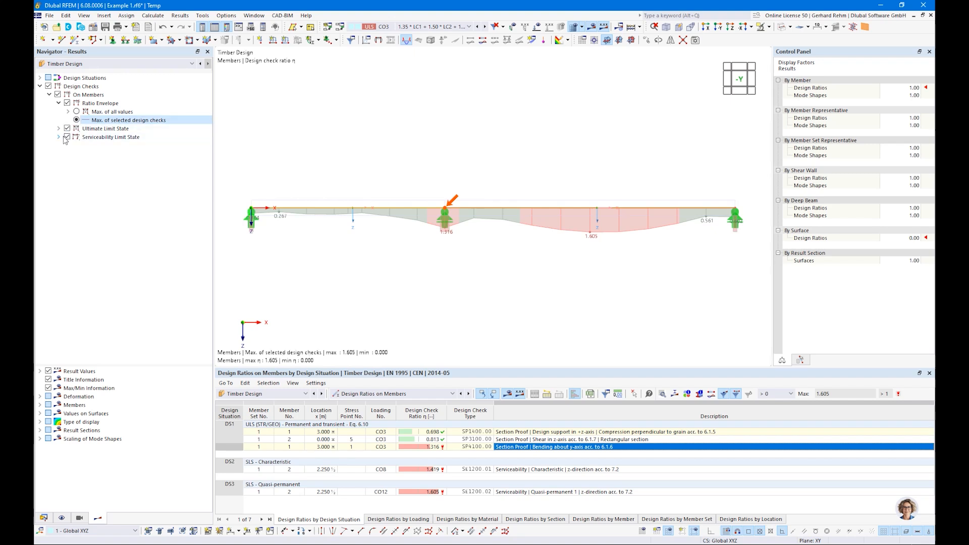
left_click(66, 137)
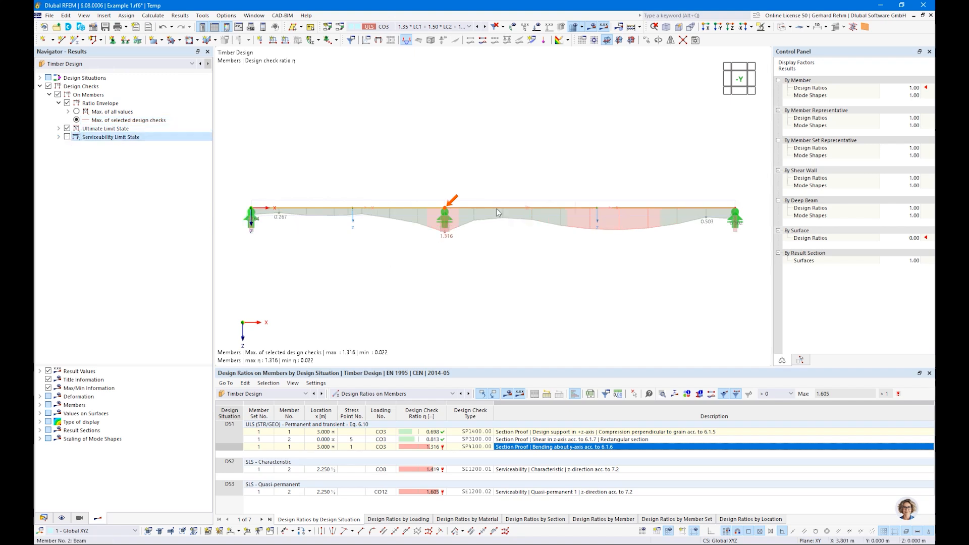
left_click(68, 129)
left_click(67, 137)
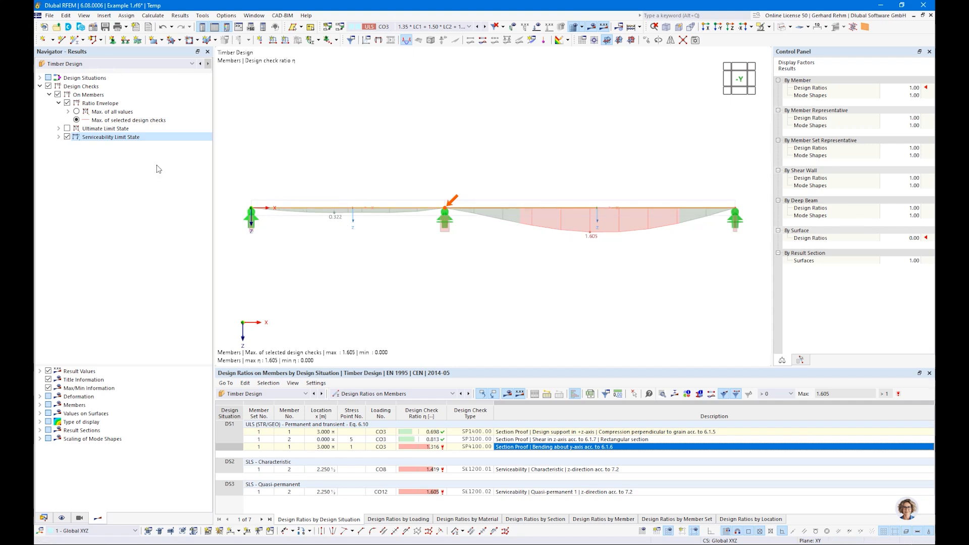
left_click(67, 129)
View the support compression, shear and bending checks individually on the beam.
left_click(58, 129)
left_click(68, 137)
left_click(67, 171)
left_click(86, 146)
left_click(86, 153)
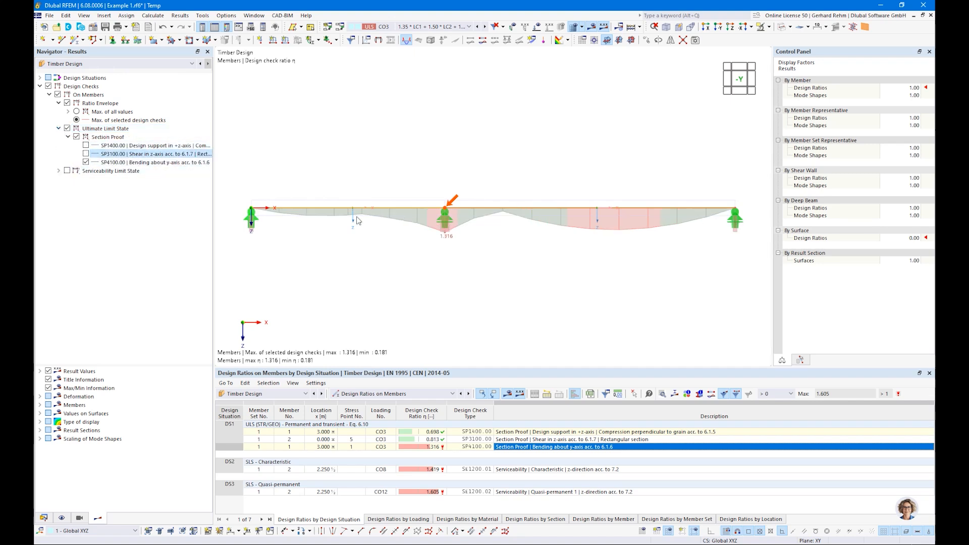
left_click(85, 154)
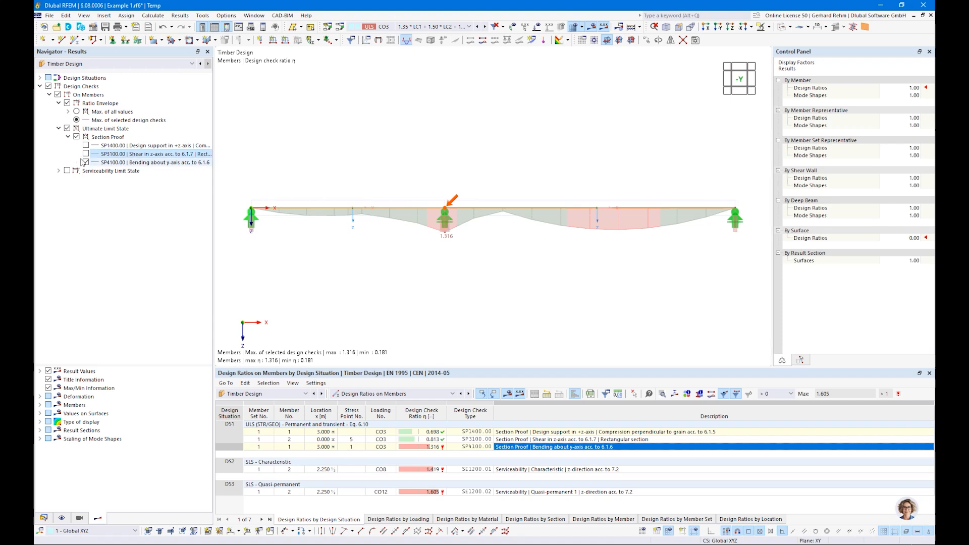
left_click(86, 162)
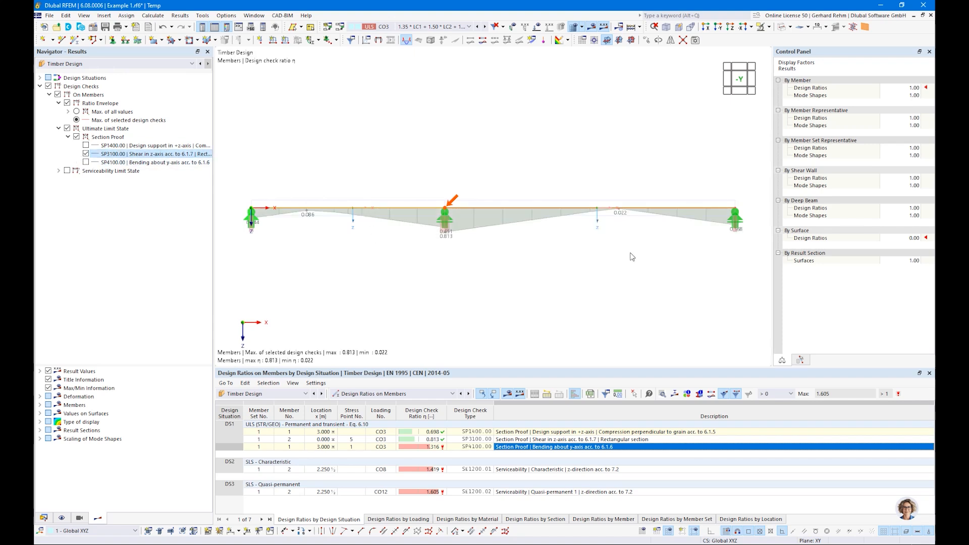
left_click(86, 153)
left_click(87, 145)
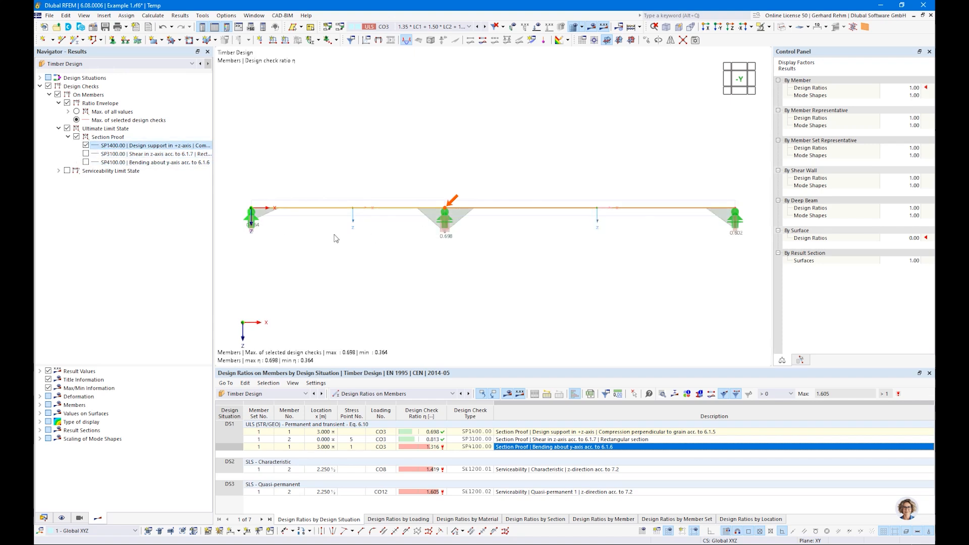
left_click(86, 146)
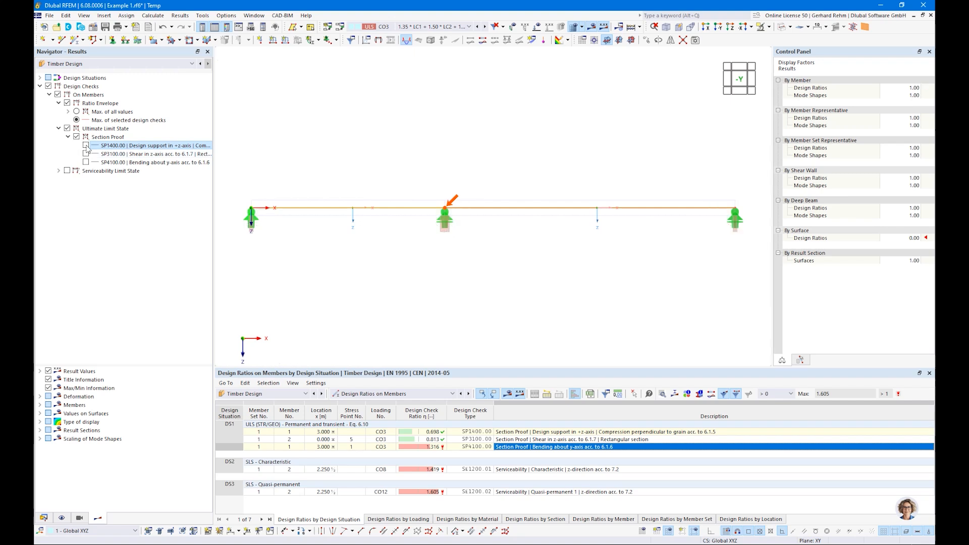
Restore Max. of all values and open the SP4100 bending check details, ratio 1.316.
left_click(76, 112)
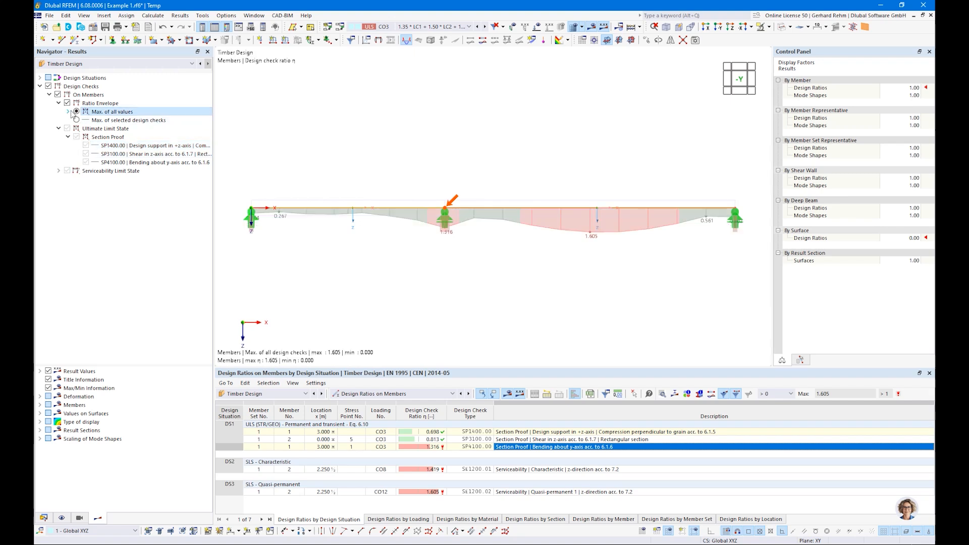
left_click(59, 103)
left_click(58, 112)
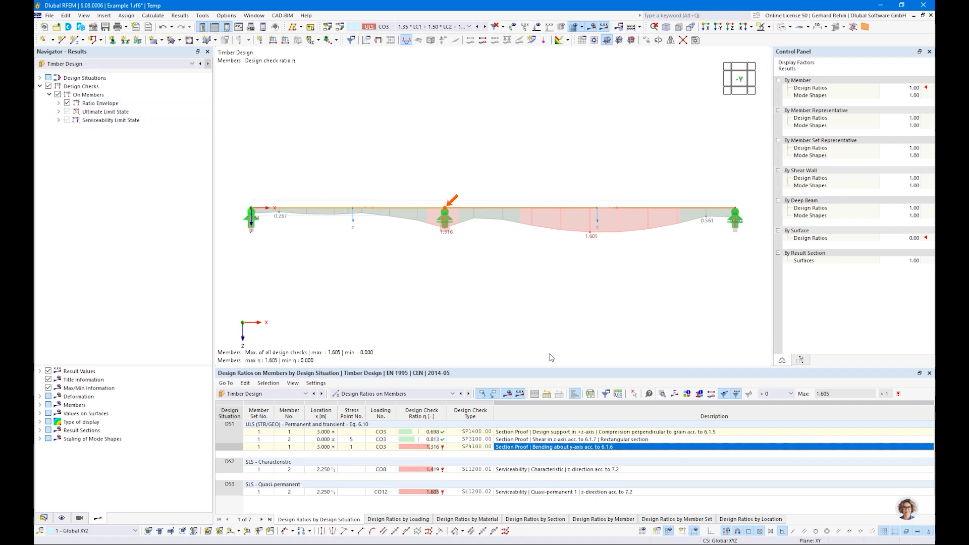
double_click(512, 451)
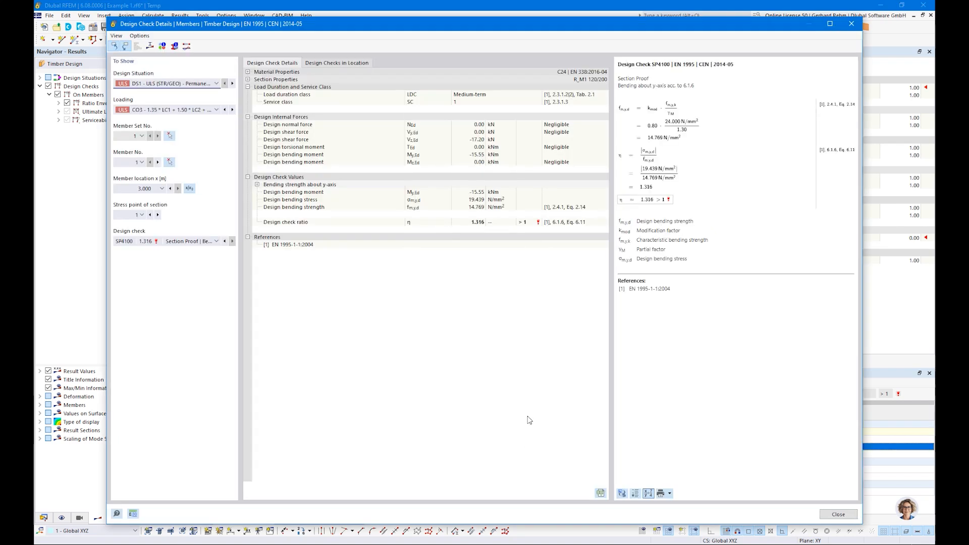
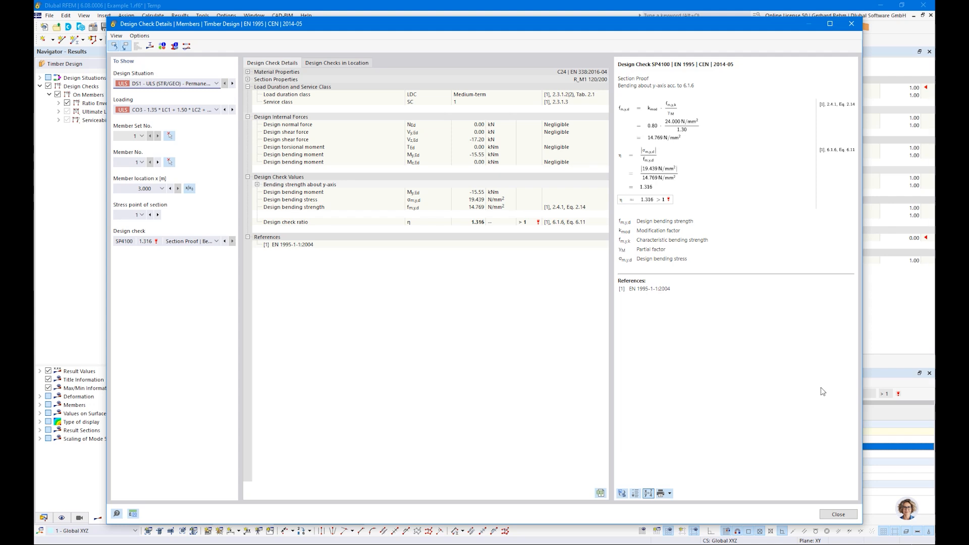
Close the SP4100 bending check details and show the timber design Objects to Design input table.
left_click(837, 515)
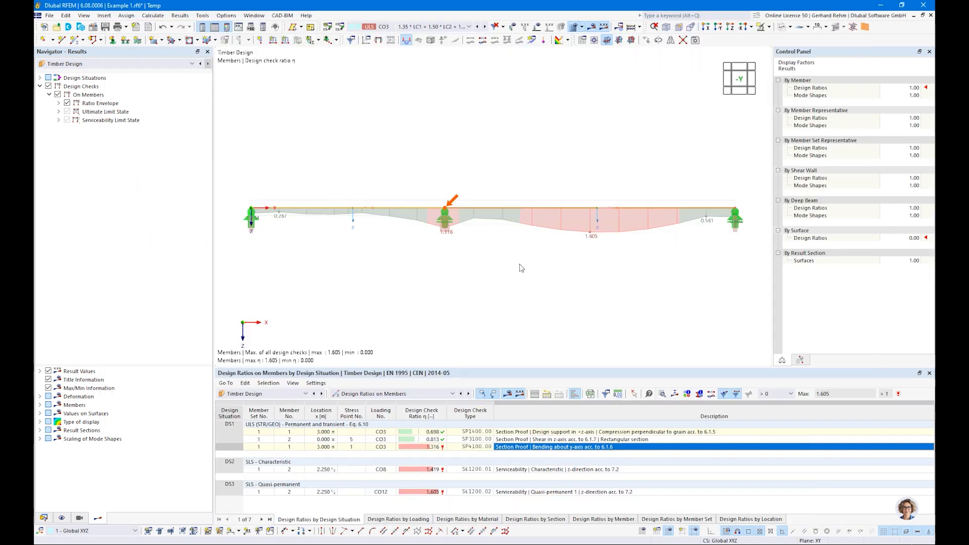
scroll(522, 268, "down", 1)
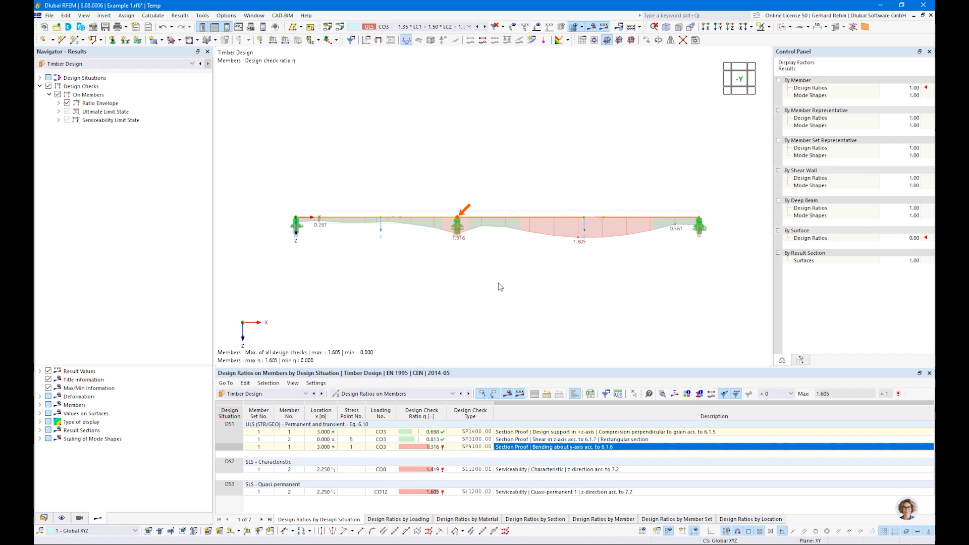
left_click(356, 393)
left_click(352, 402)
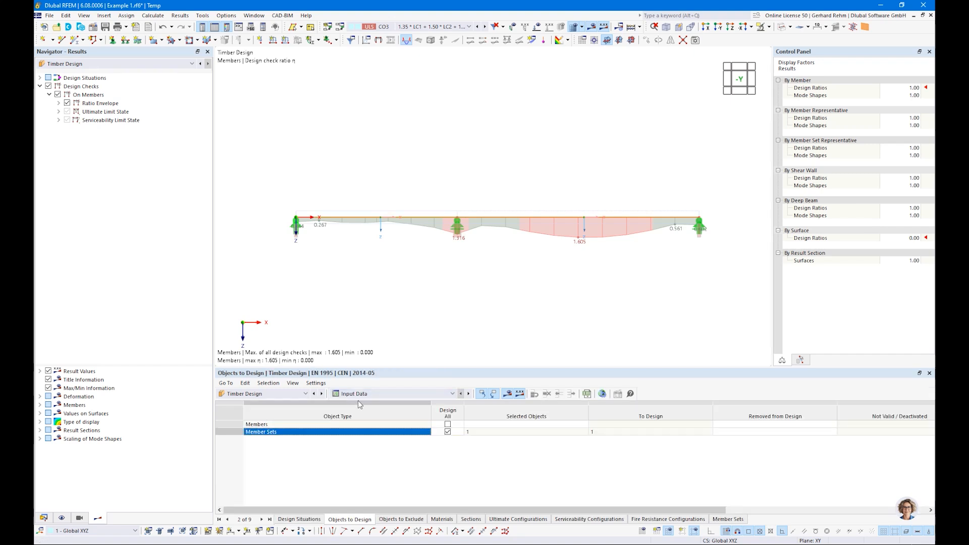
Select section R_M1 120/200 and set its design section to Optimize | Current Row in the Sections input table.
left_click(44, 518)
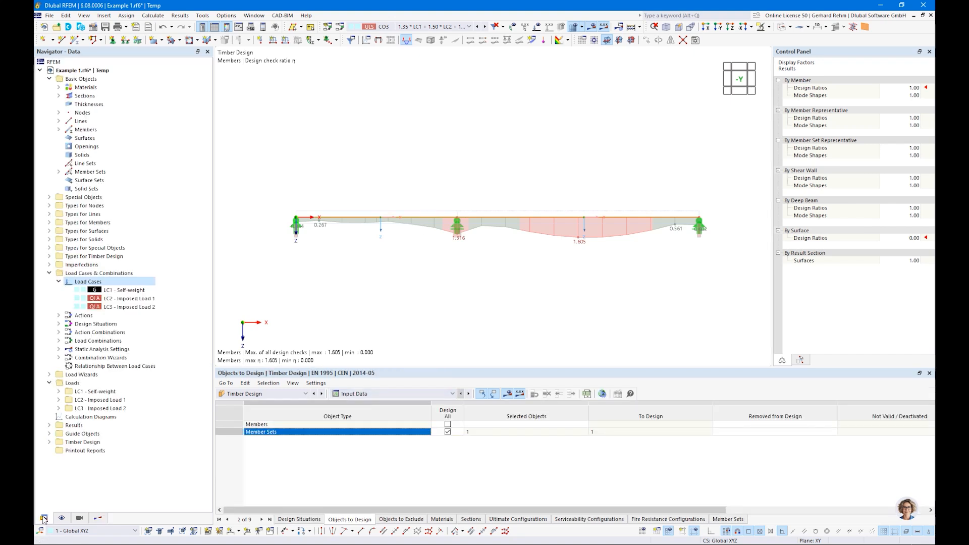
double_click(84, 95)
left_click(102, 105)
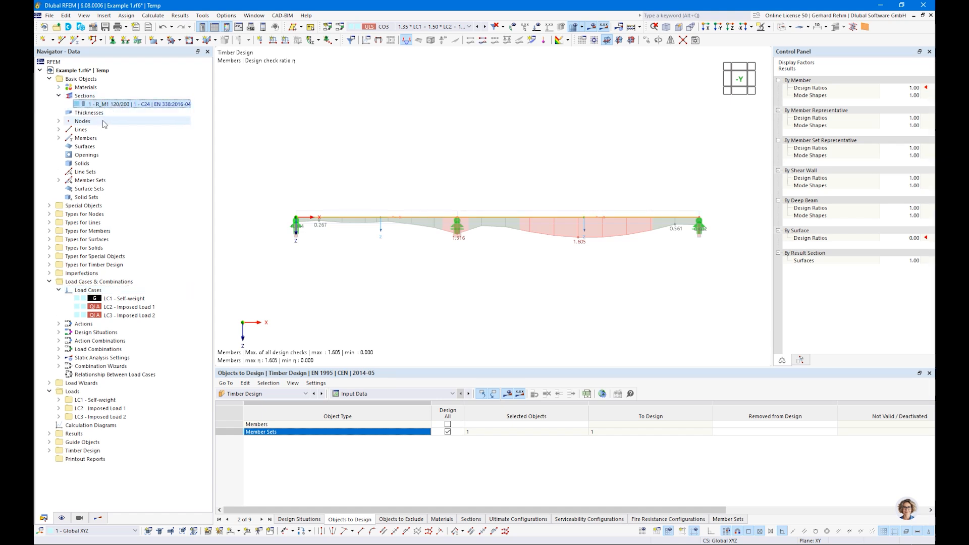
left_click(359, 394)
left_click(355, 402)
left_click(471, 519)
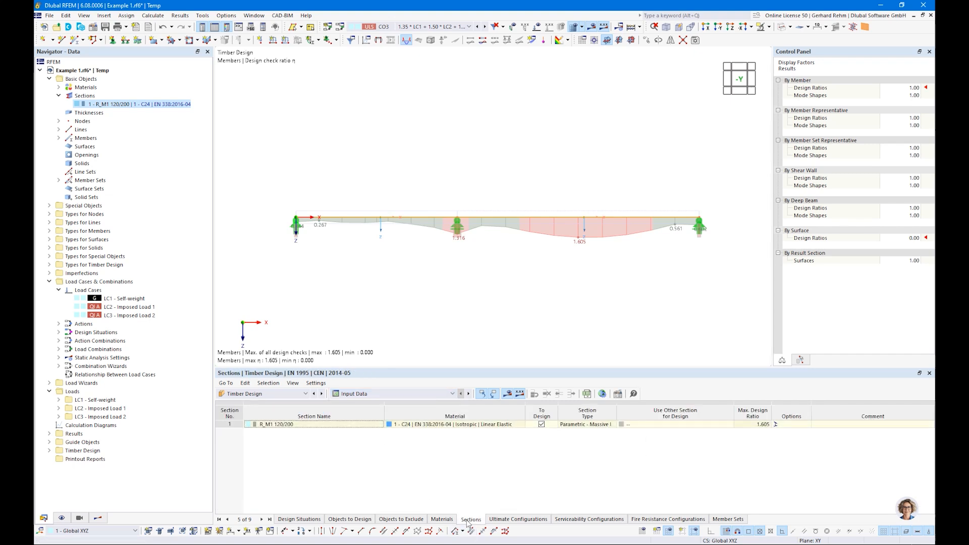
left_click(704, 424)
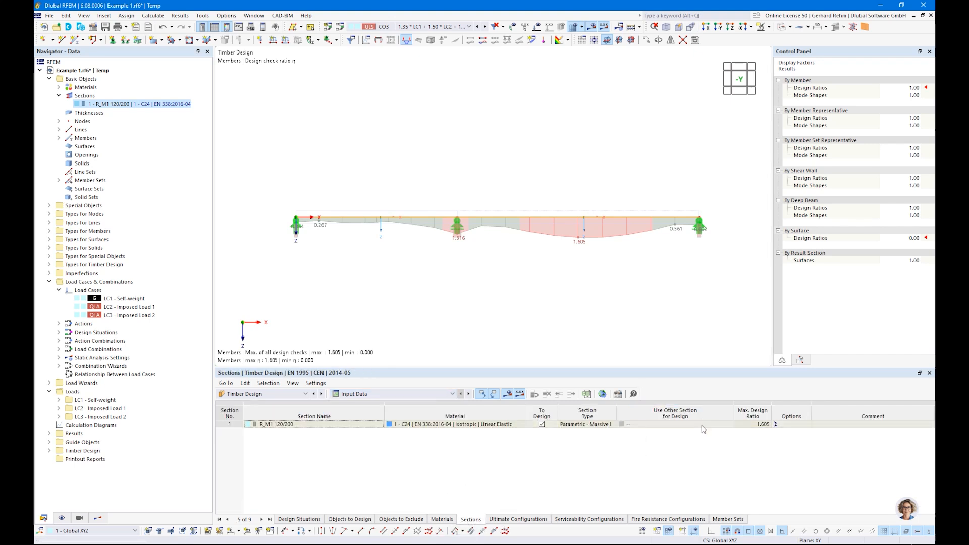
left_click(722, 424)
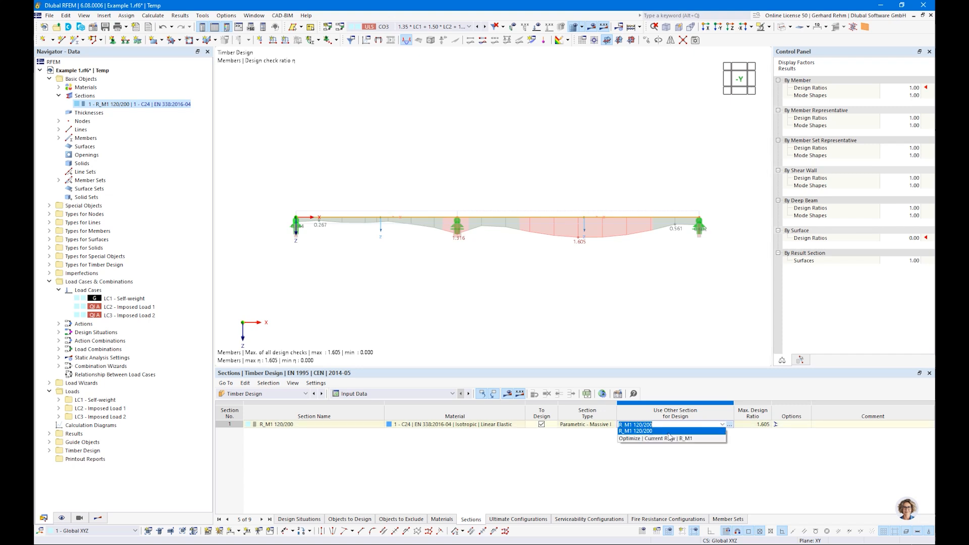
left_click(629, 439)
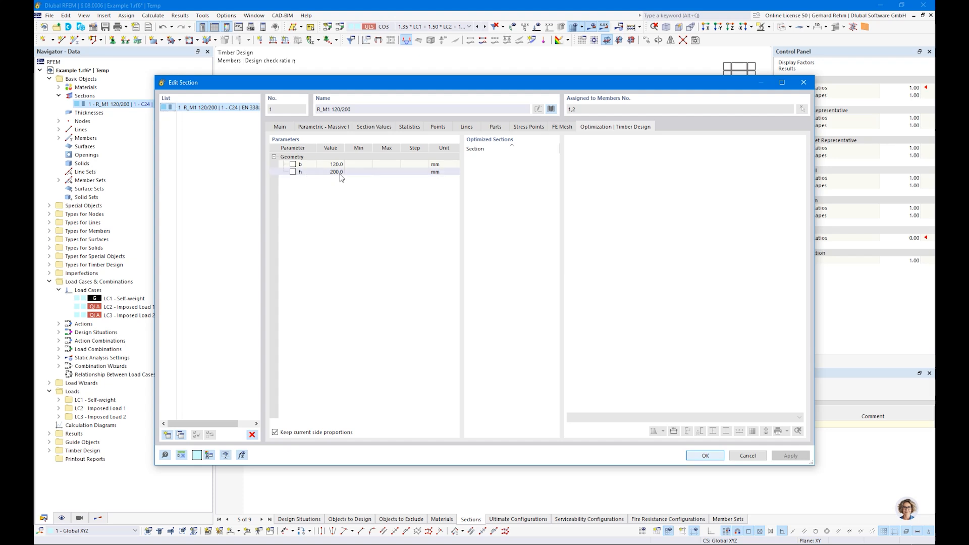
Tick h for optimization with Min 200, Max 300 and Step 200 mm, then recalculate the design.
mouse_move(296, 87)
left_mouse_down()
mouse_move(333, 196)
mouse_move(354, 160)
mouse_move(329, 116)
left_mouse_up()
left_click(296, 207)
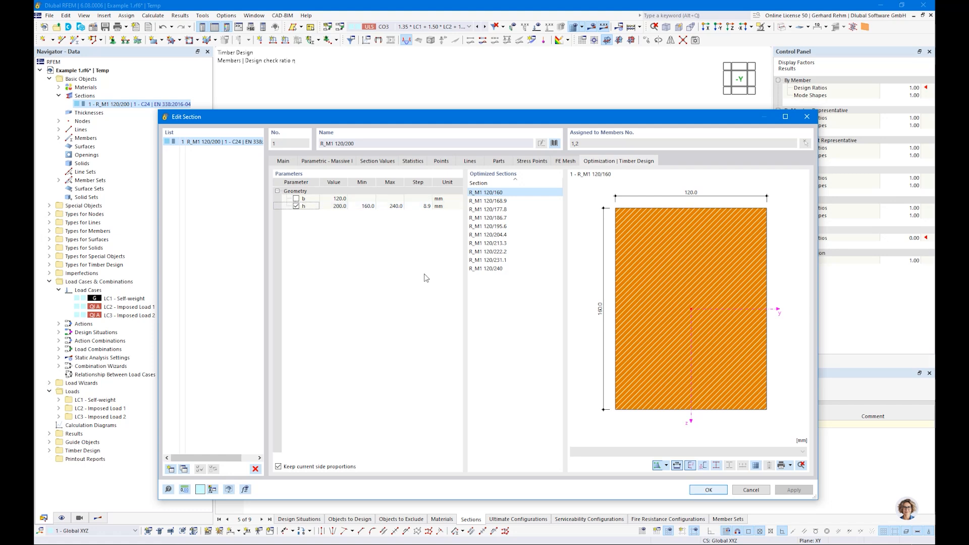
double_click(363, 206)
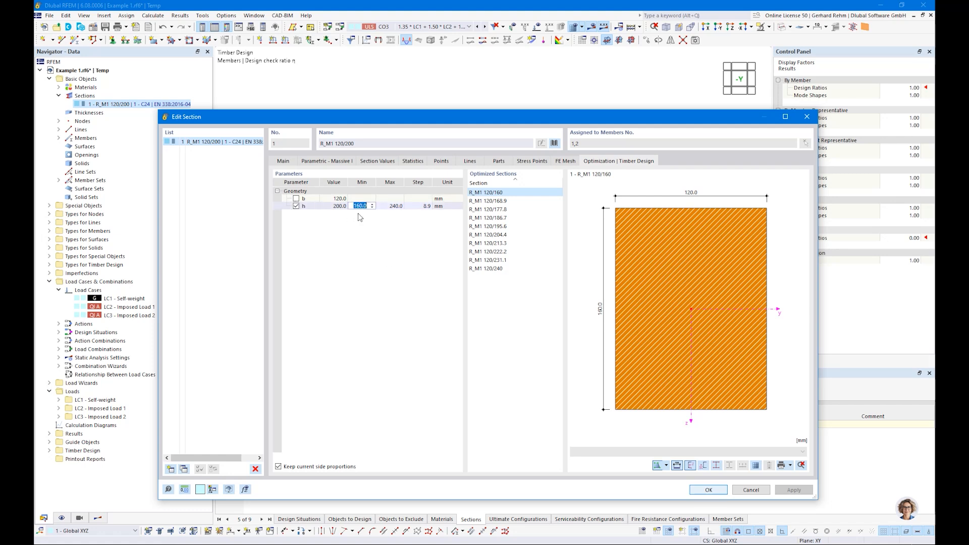
type("200")
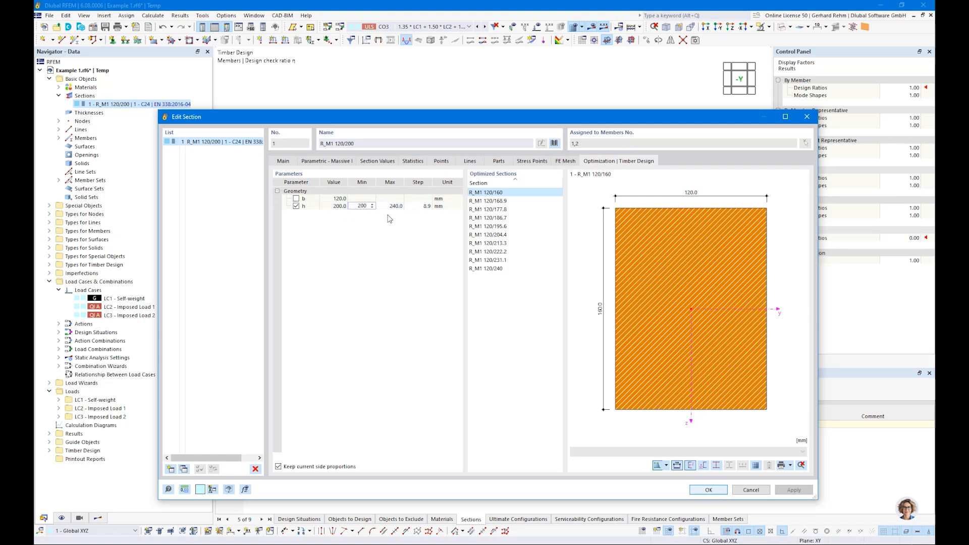
key("Tab")
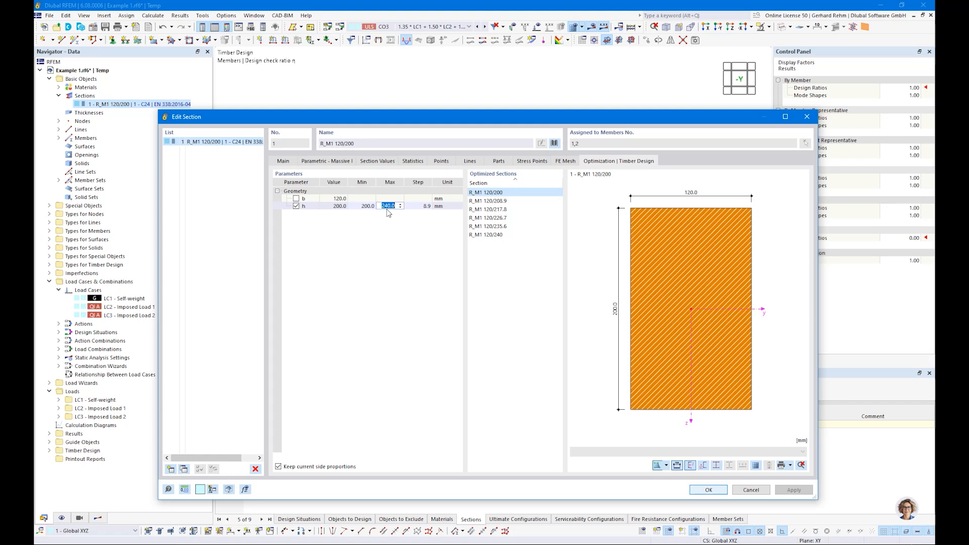
type("300")
key("Tab")
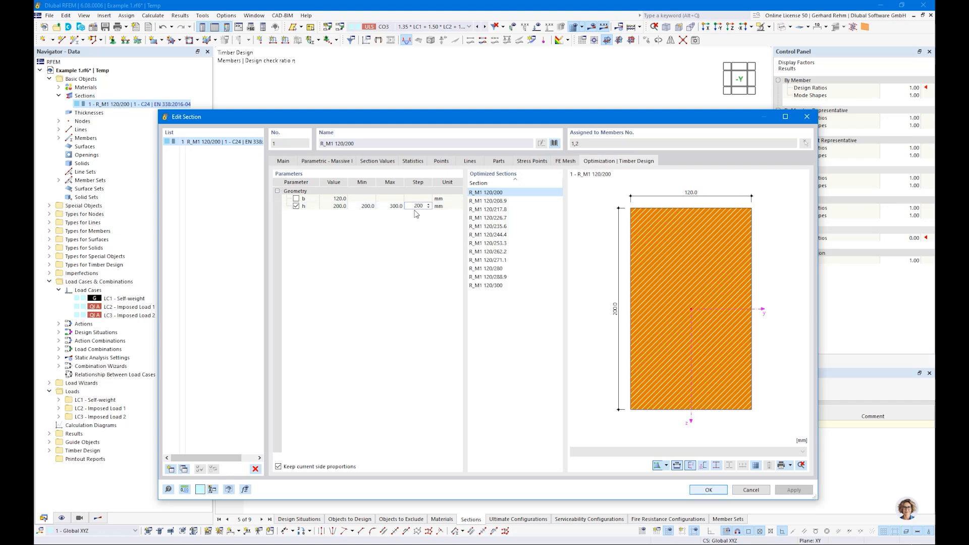
type("200")
key("Return")
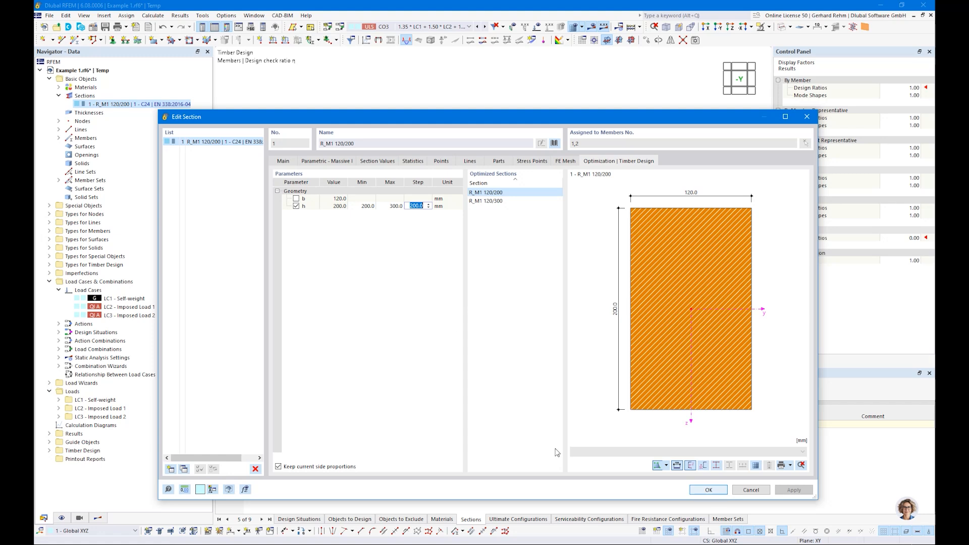
left_click(697, 490)
left_click(515, 397)
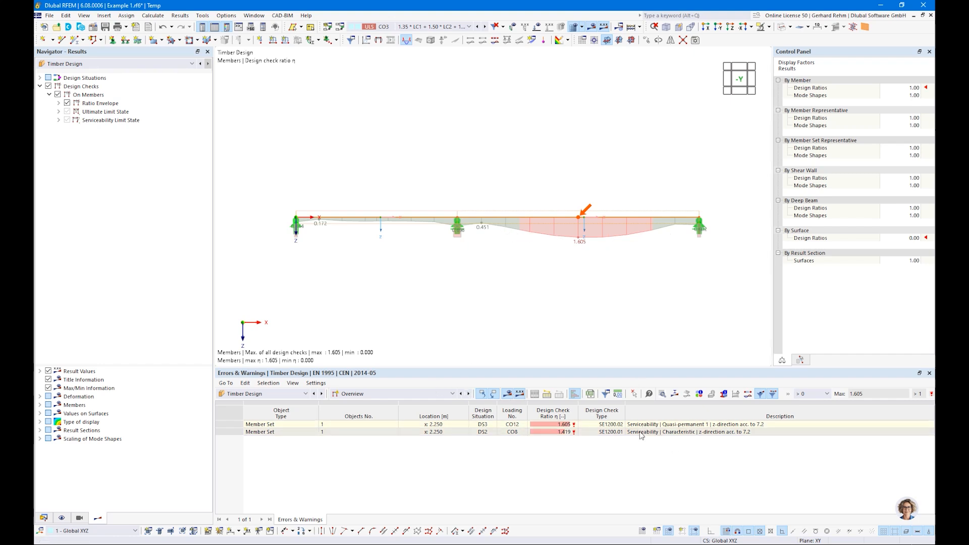
Show Max. of selected design checks with Serviceability Limit State excluded, giving a maximum ratio of 0.698.
left_click(58, 103)
left_click(77, 120)
left_click(67, 137)
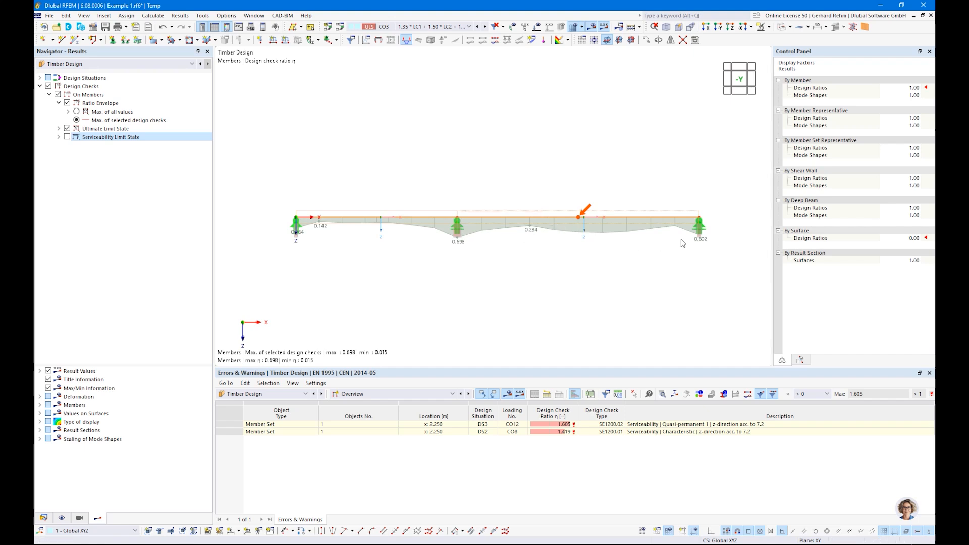
left_click(43, 519)
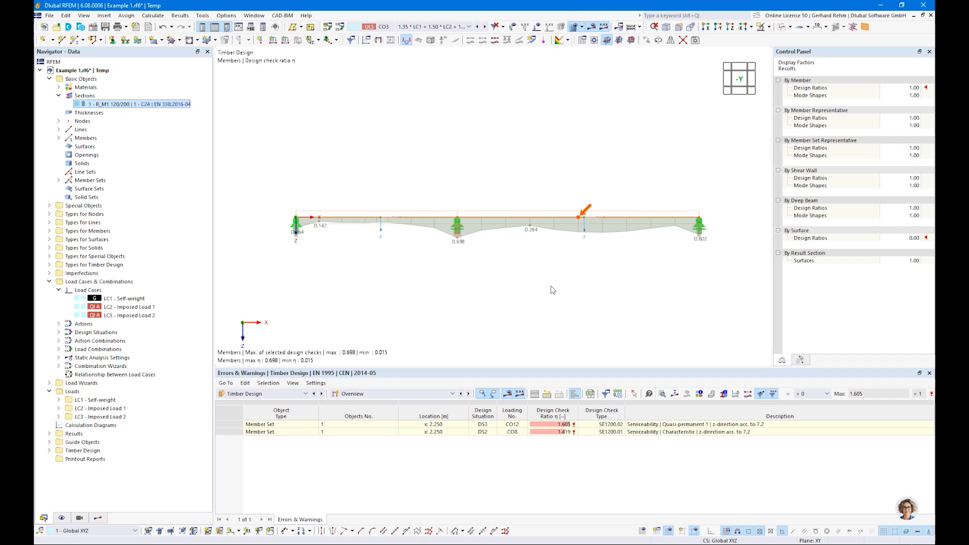
Check in the Sections input table that R_M1 120/300 is now used for design.
left_click(338, 397)
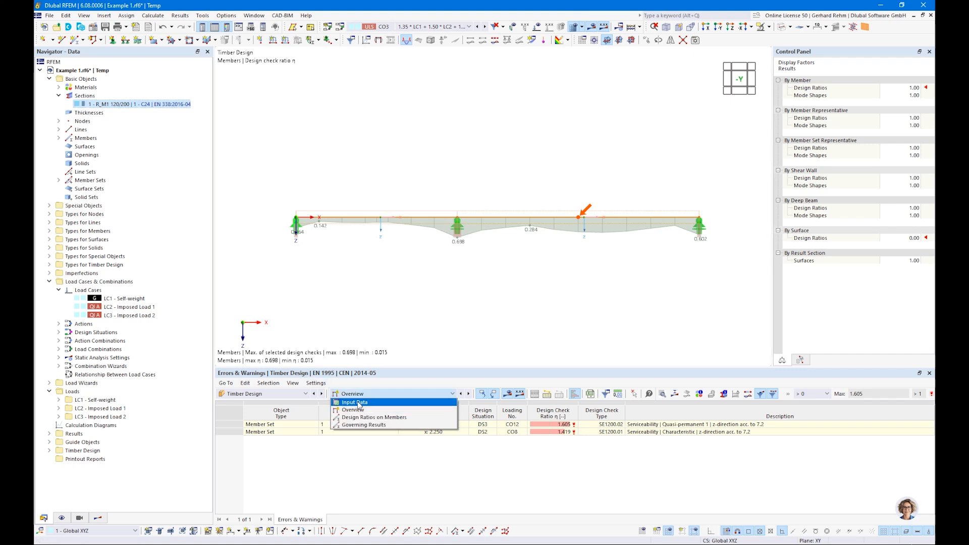
left_click(358, 403)
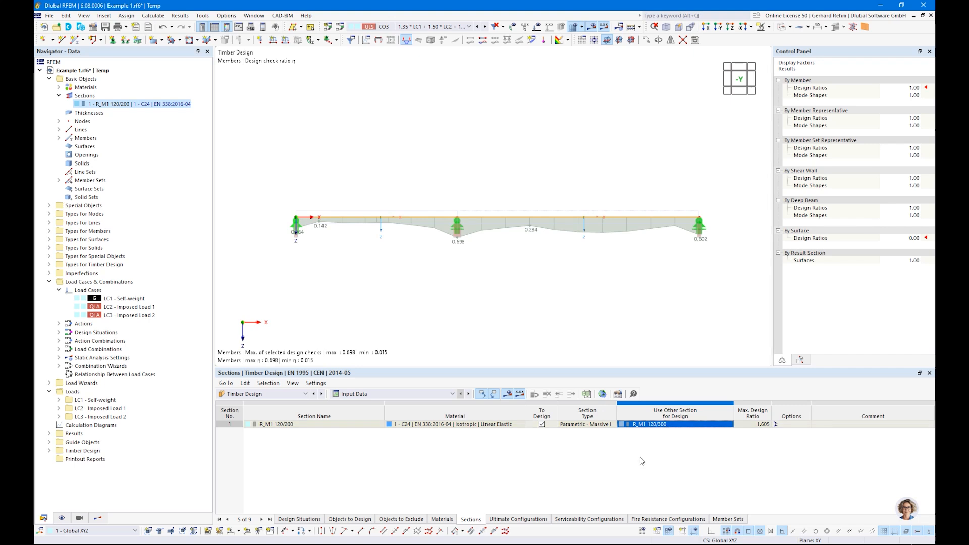
left_click(645, 425)
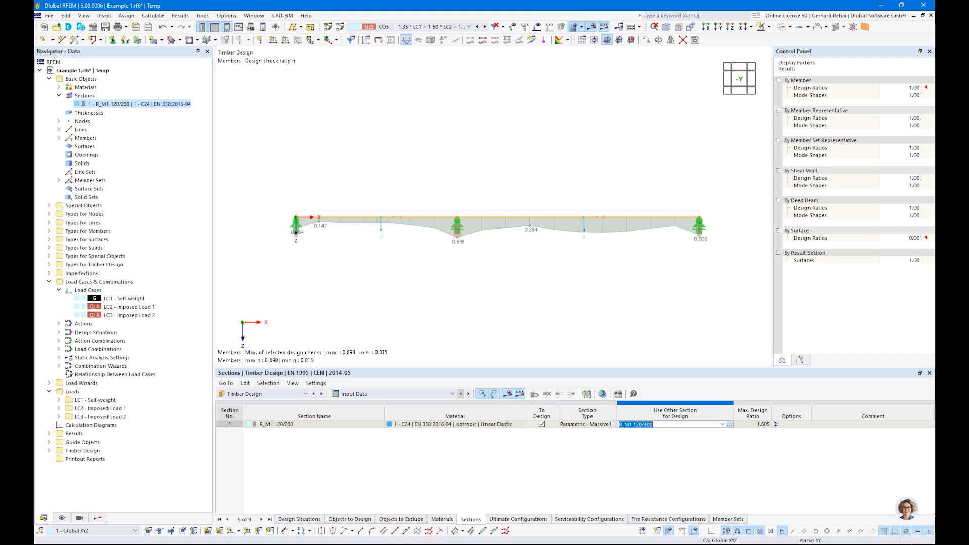
Inspect the SP4100 bending check in Design Ratios on Members, now at 0.585.
left_click(353, 394)
left_click(356, 418)
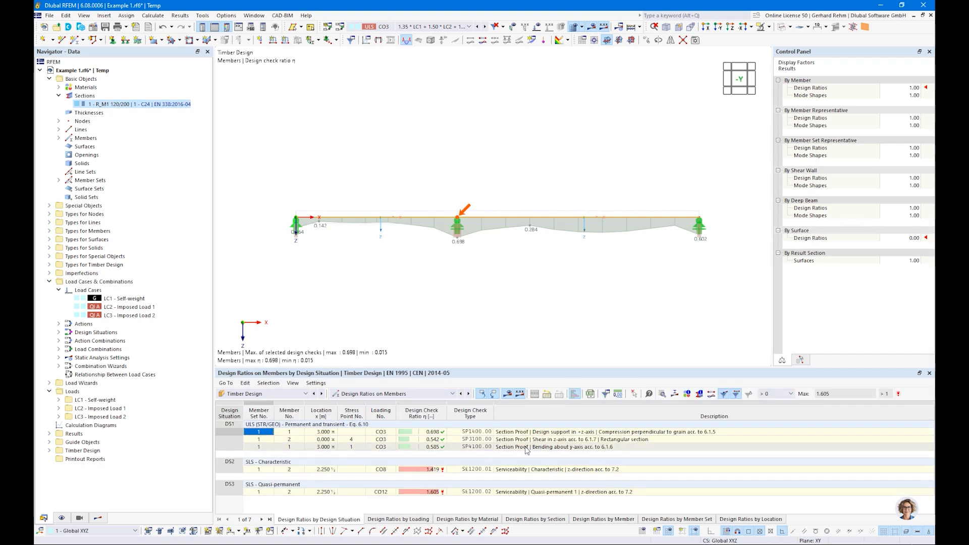
left_click(513, 448)
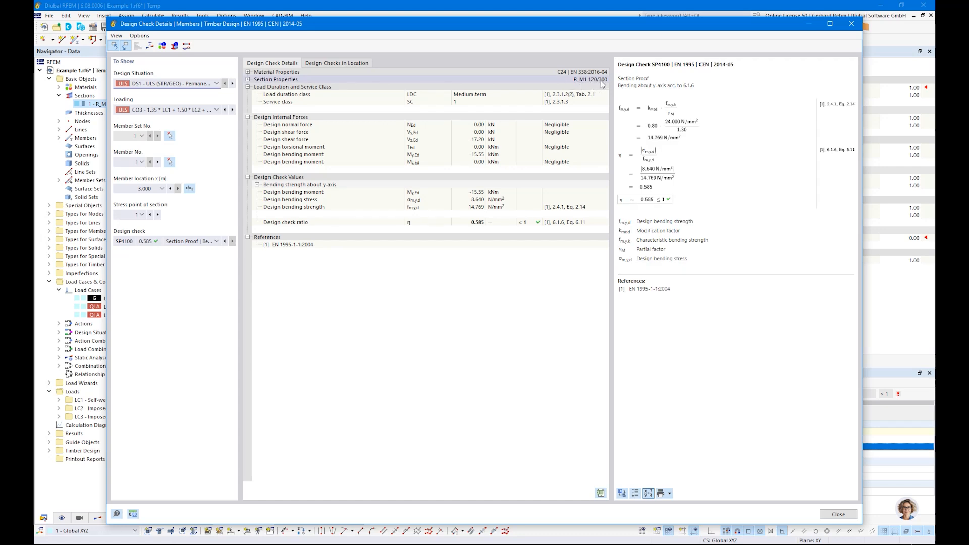
left_click(852, 24)
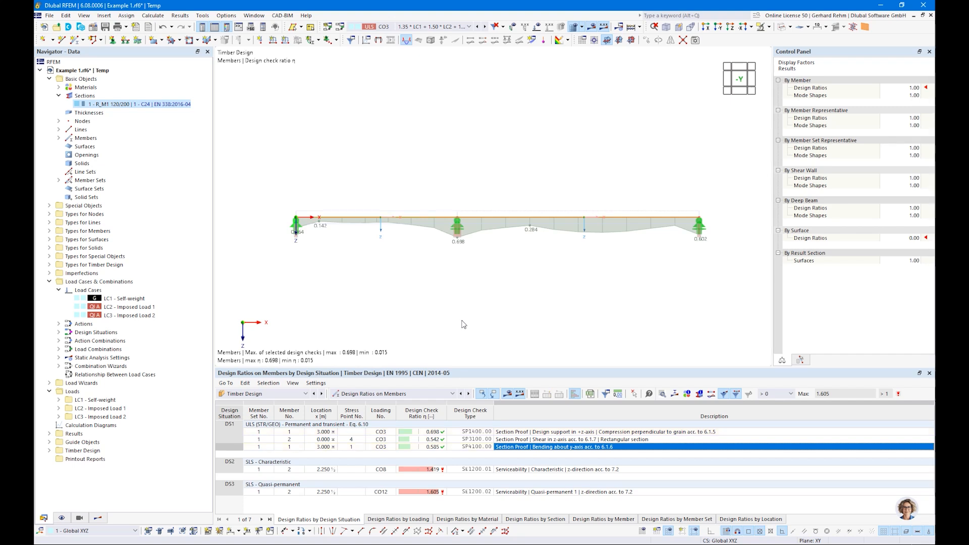
Glance at the section editor and the bending check details, closing both without changes.
double_click(117, 104)
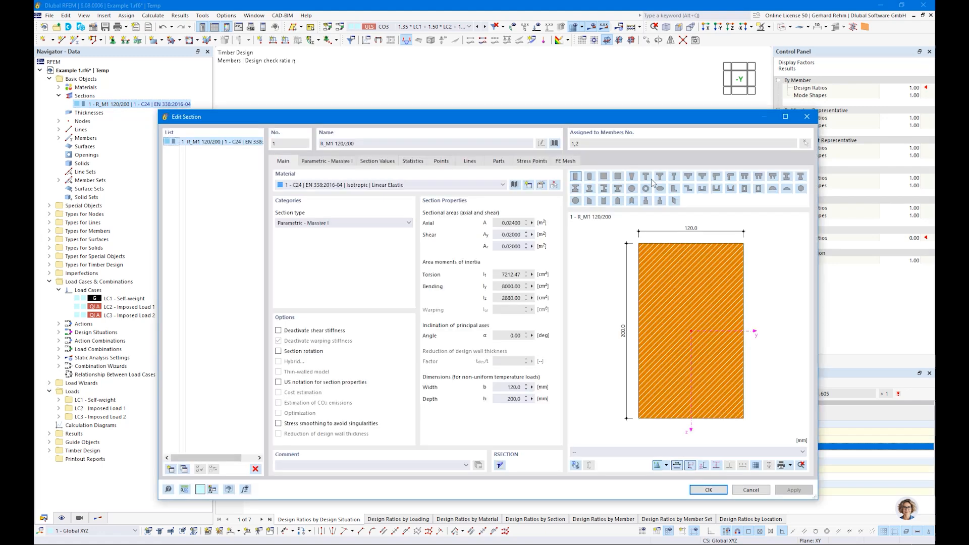
left_click(807, 117)
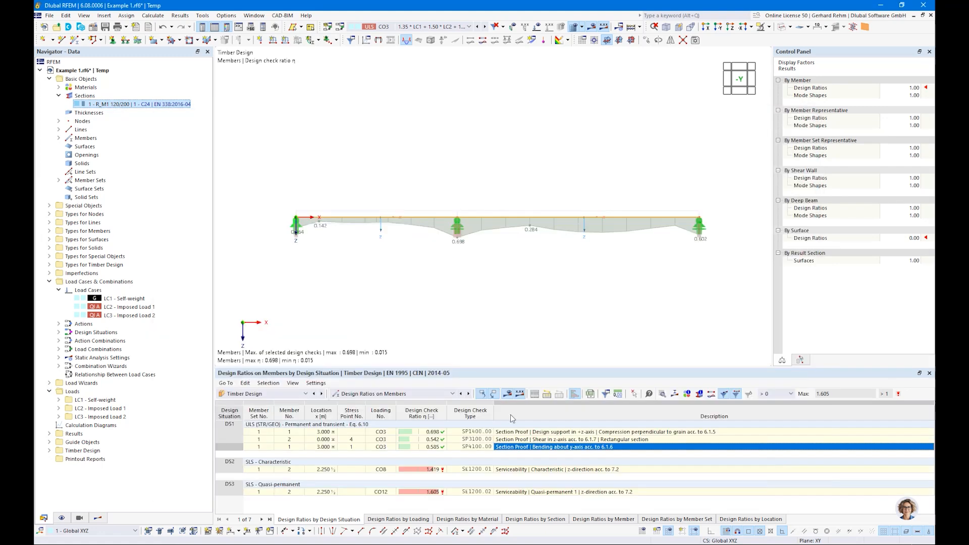
double_click(510, 447)
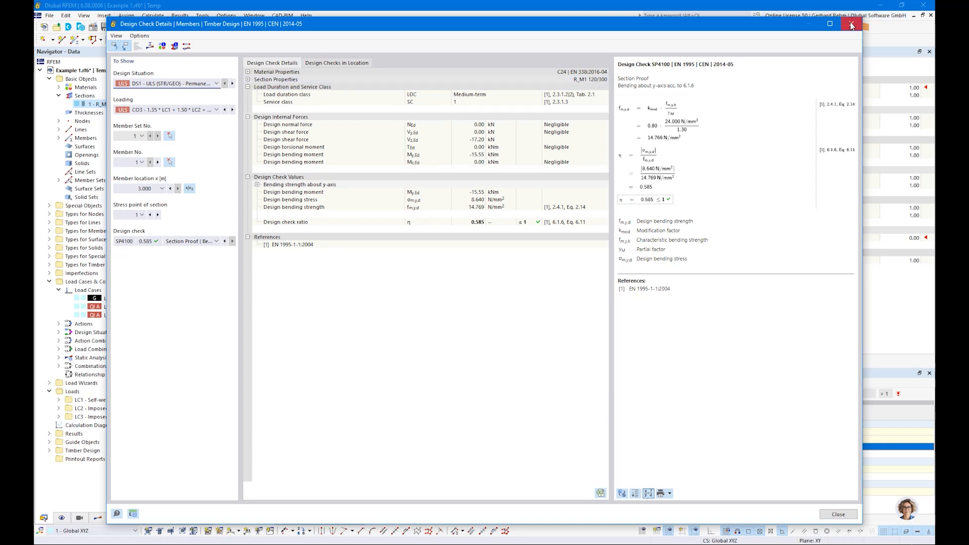
left_click(852, 24)
Set the section height h to 280 mm and recalculate the timber design.
double_click(122, 104)
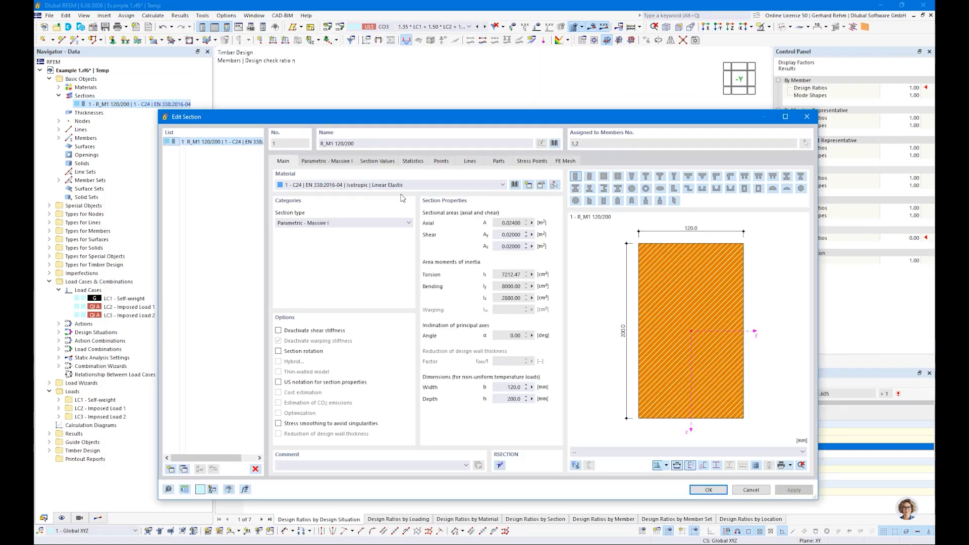
left_click(326, 160)
left_click(346, 197)
type("280")
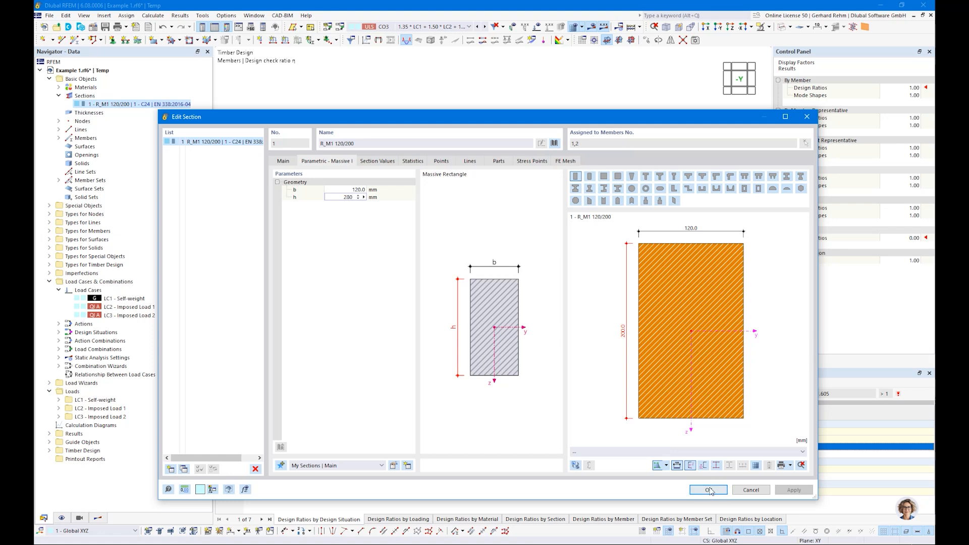
left_click(710, 491)
left_click(508, 393)
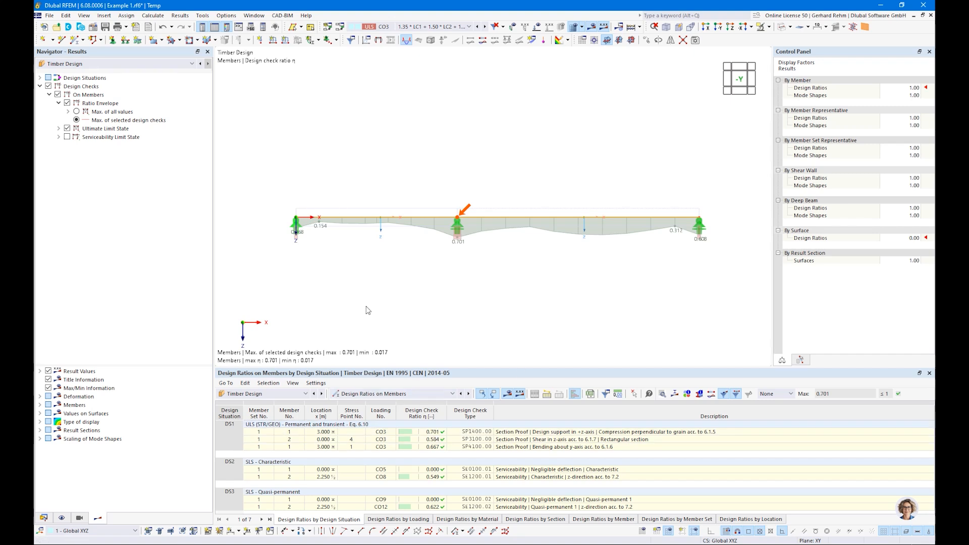
Choose Optimize as the design section for R_M1 120/280 in the Sections input table.
left_click(396, 394)
left_click(383, 402)
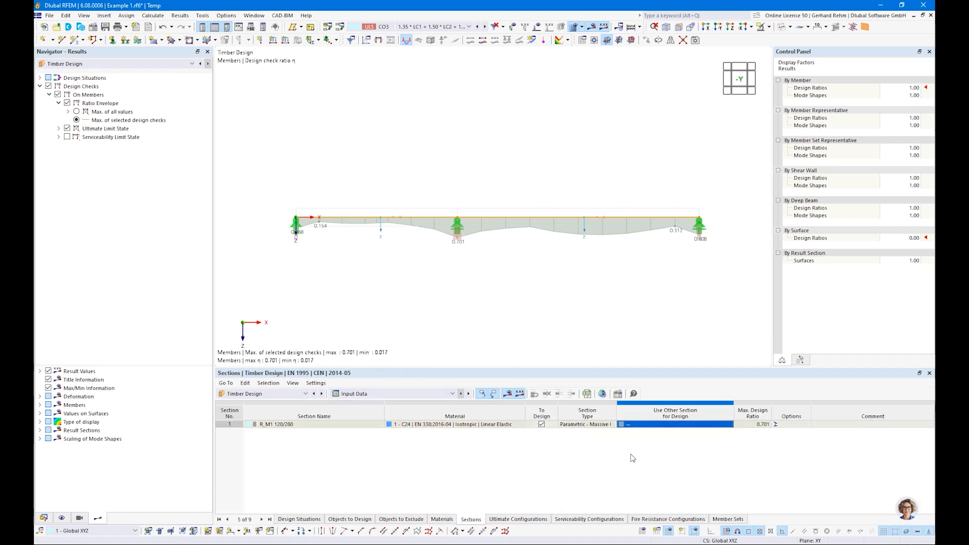
left_click(721, 425)
left_click(722, 425)
left_click(642, 438)
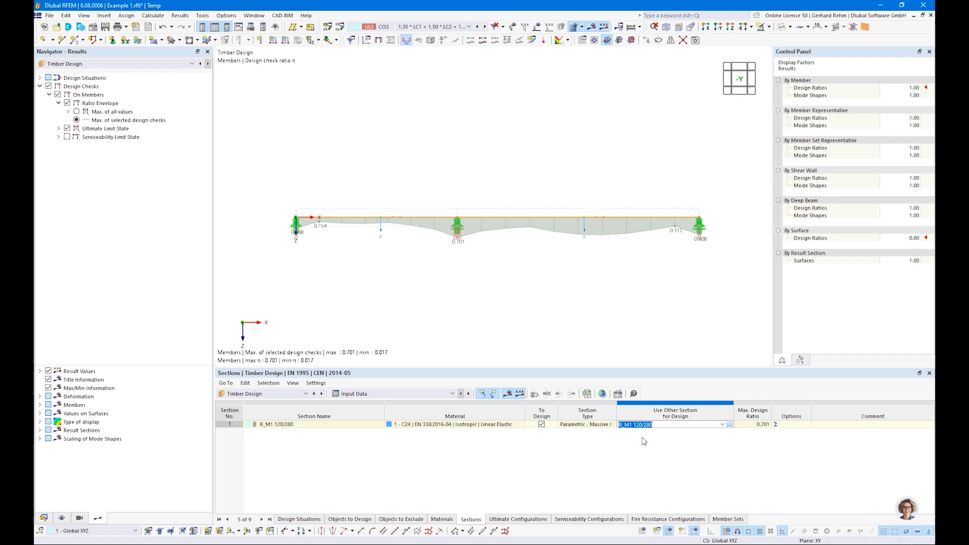
Tick h with Min 200, Max 300 and Step 20 mm, apply, and recalculate.
left_click(296, 206)
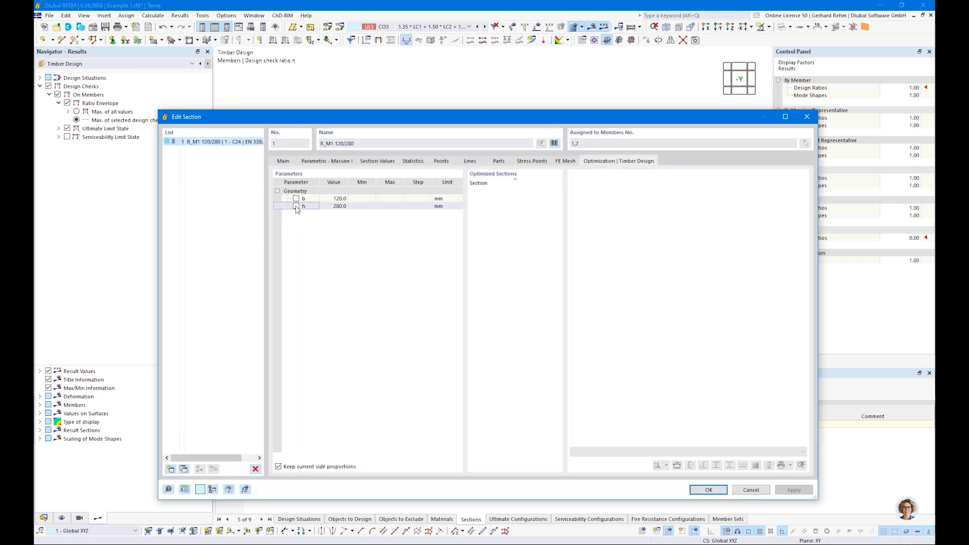
left_click(297, 206)
left_click(359, 207)
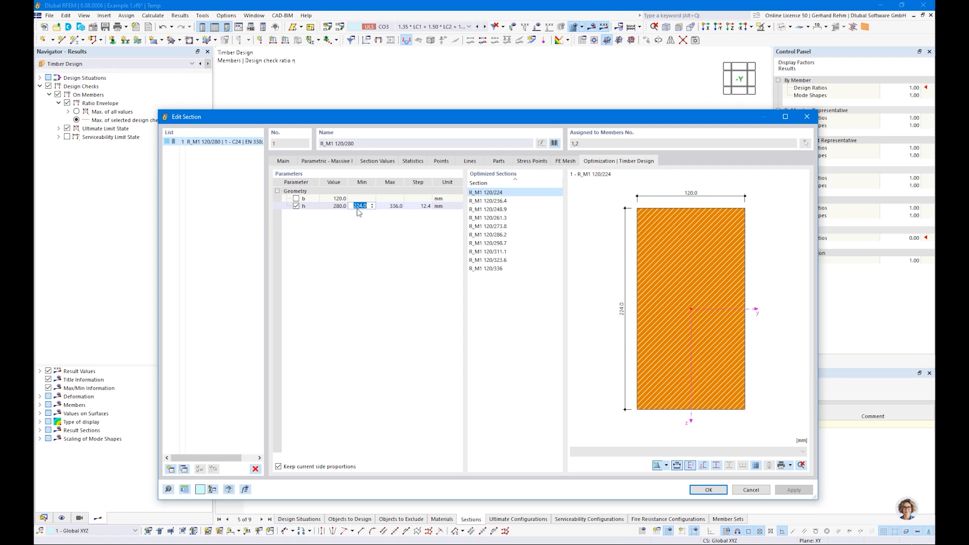
left_click(388, 206)
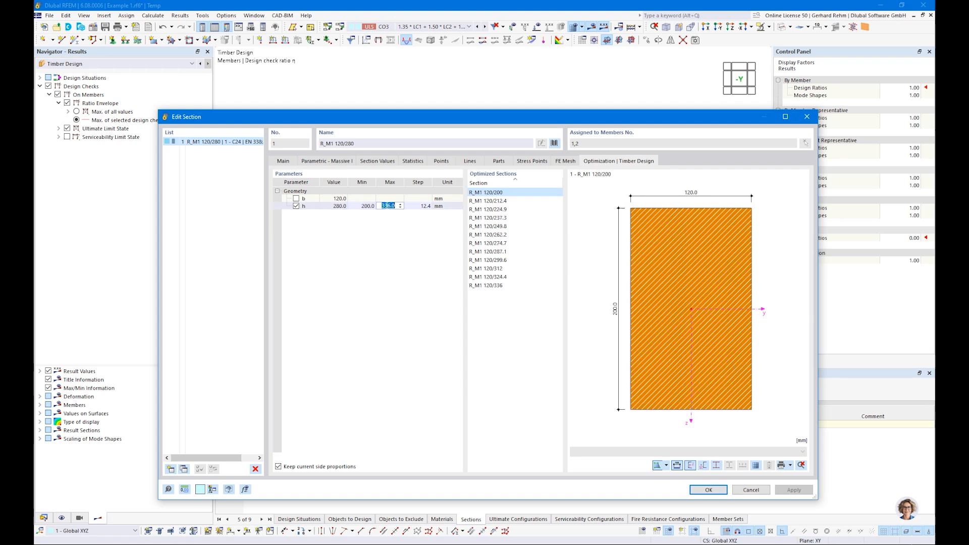
type("300")
key("Tab")
type("20")
key("Return")
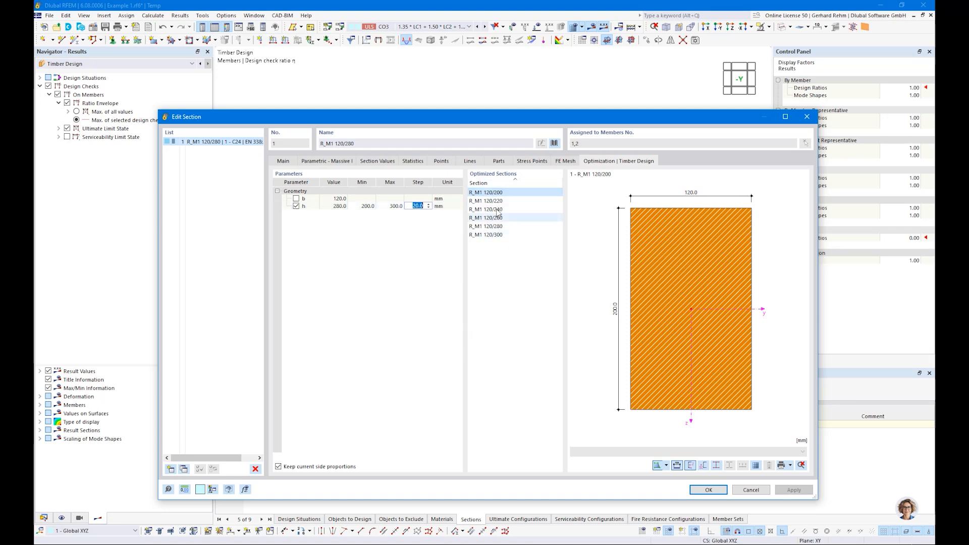
left_click(709, 489)
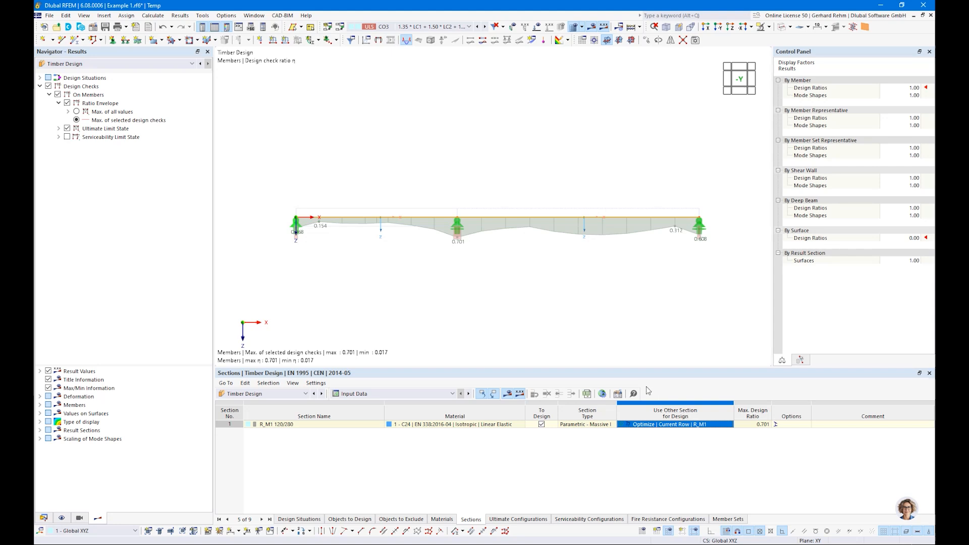
left_click(506, 395)
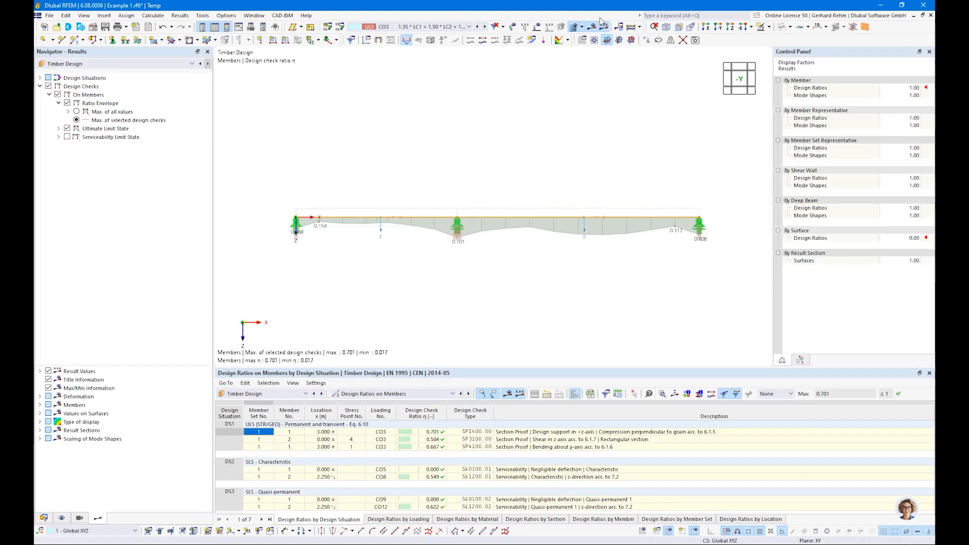
Run the Timber Design calculation and locate the governing 0.908 ratio in Design Ratios by Member.
left_click(640, 27)
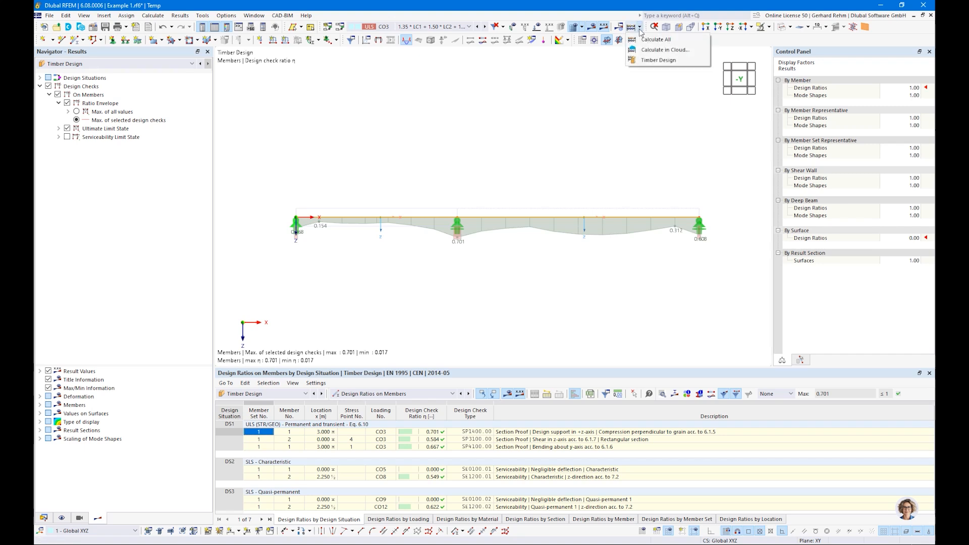
left_click(656, 60)
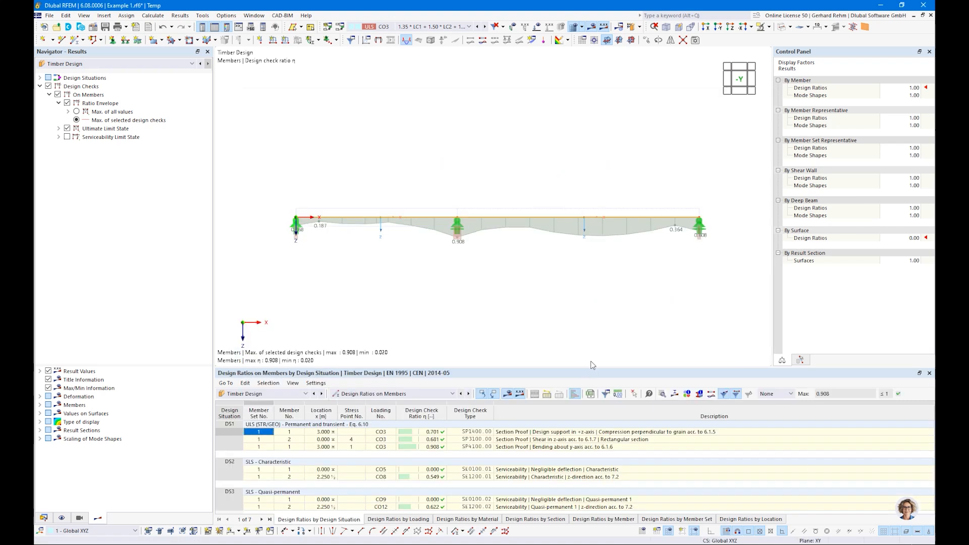
left_click(425, 449)
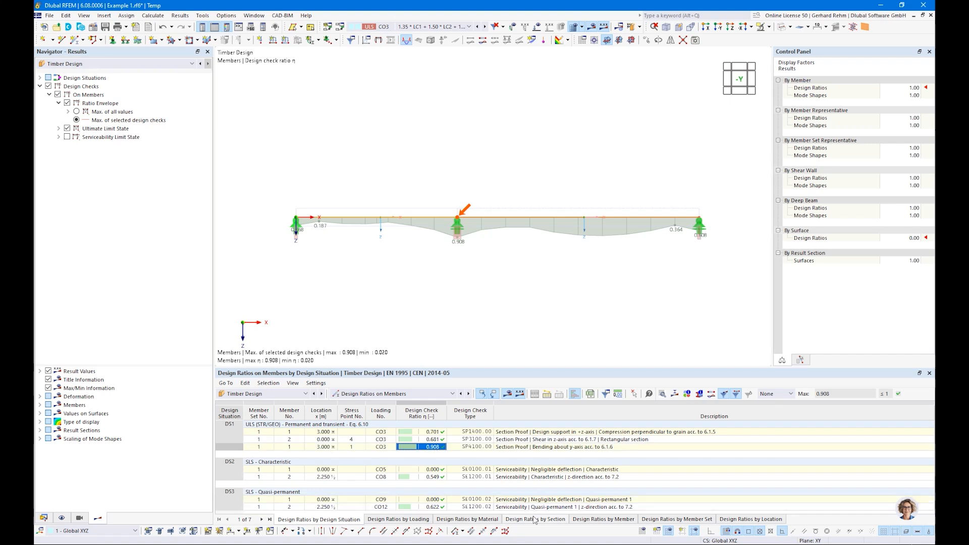
left_click(600, 520)
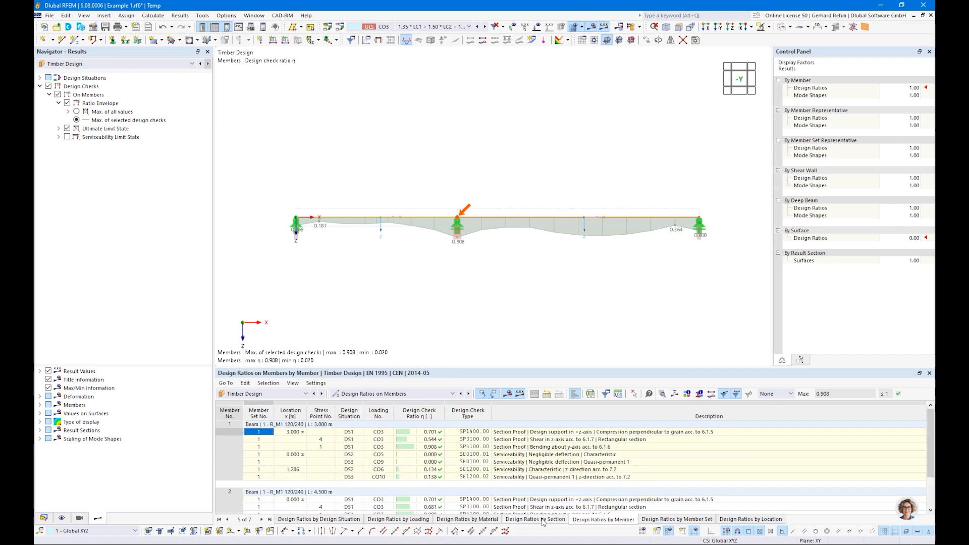
Show the Sections input data with optimized R_M1 120/240 and include Serviceability Limit State checks.
left_click(371, 395)
left_click(361, 404)
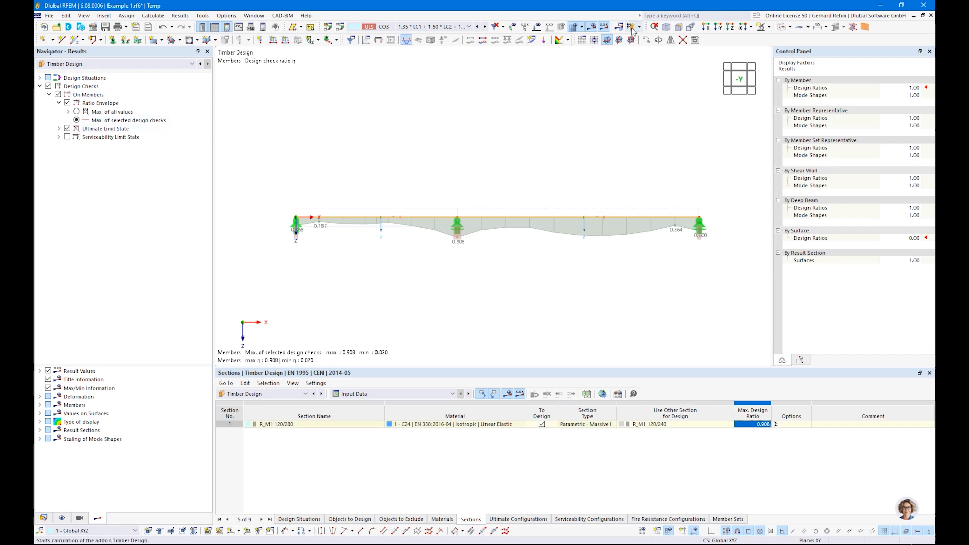
left_click(67, 137)
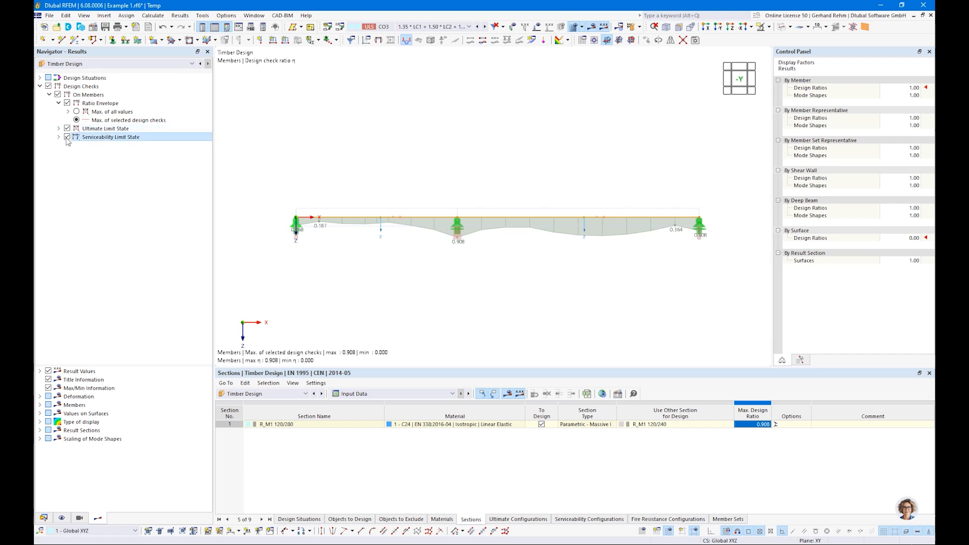
Exclude ULS checks from display and change the section to R_M1 120/200.
left_click(67, 129)
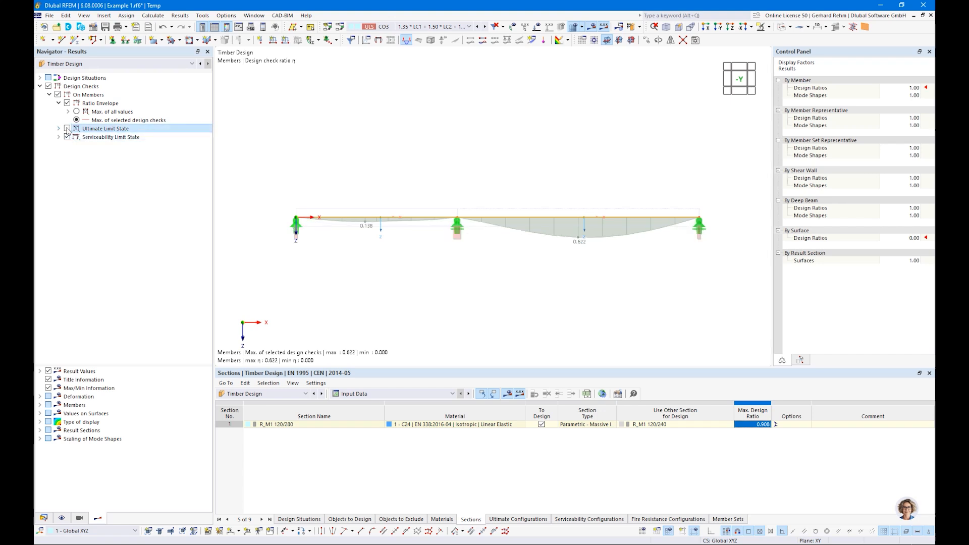
left_click(44, 518)
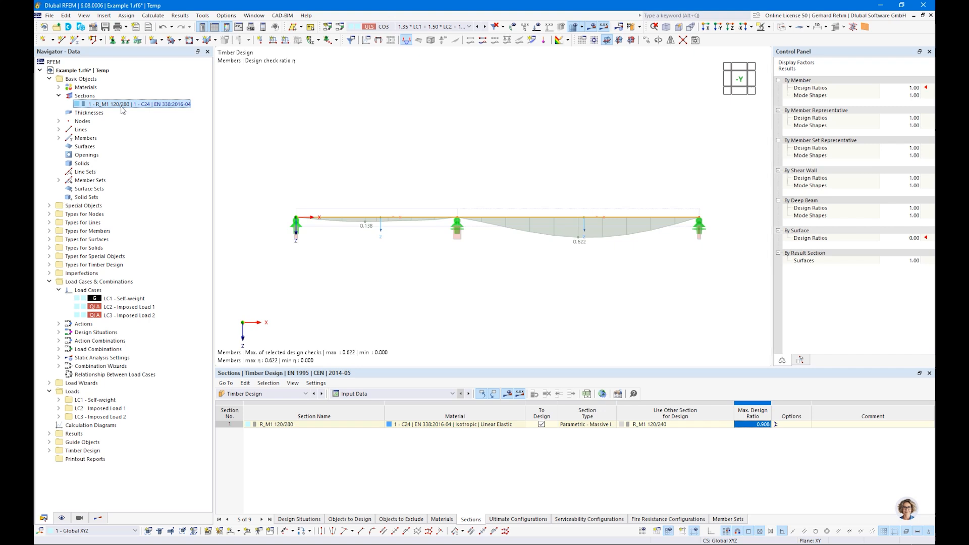
double_click(122, 104)
double_click(350, 144)
type("200")
left_click(702, 493)
key("Return")
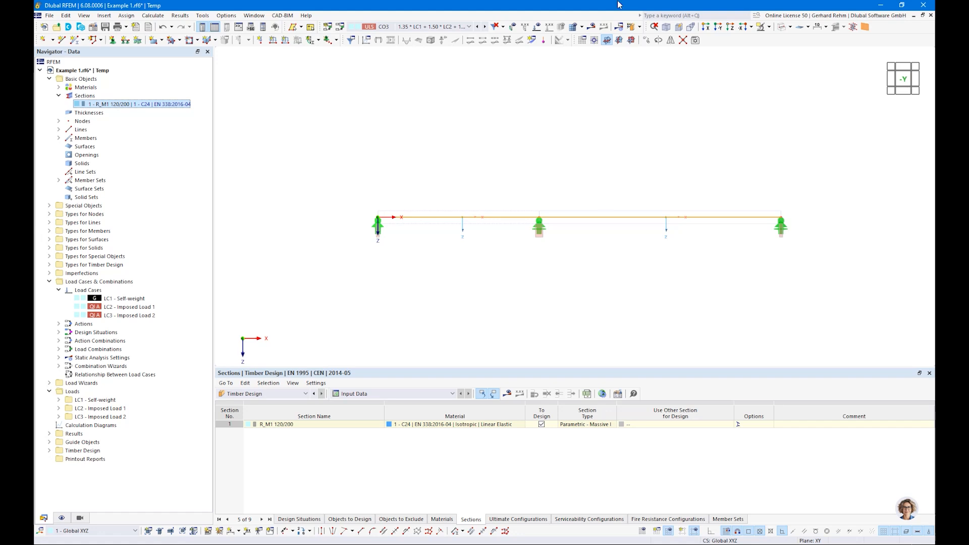
Recalculate the timber design and inspect the failing 1.316 bending check in Design Ratios on Members.
left_click(632, 27)
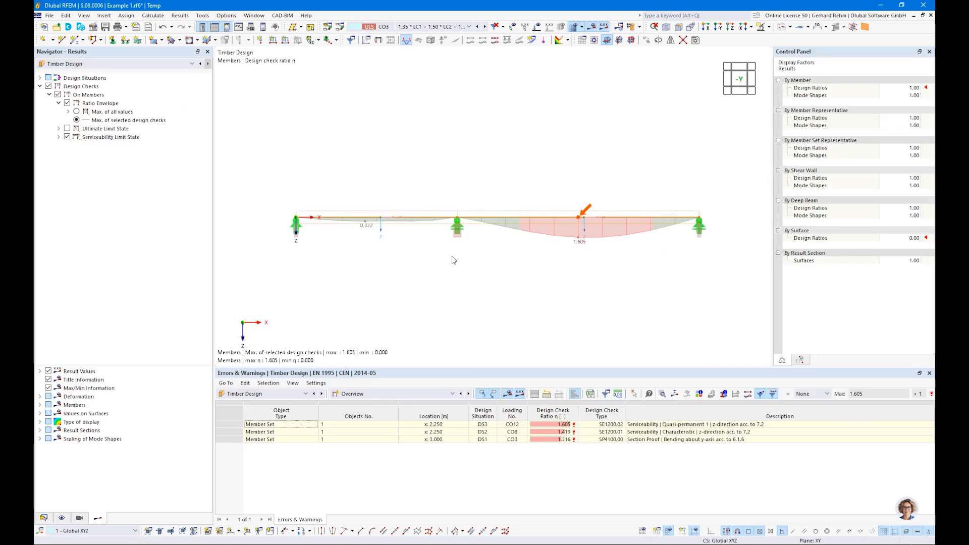
left_click(359, 392)
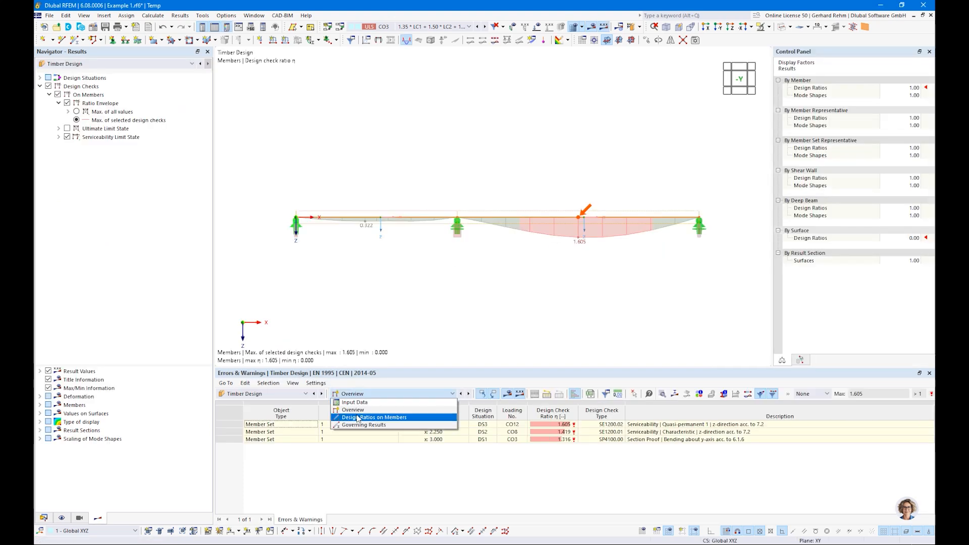
left_click(359, 420)
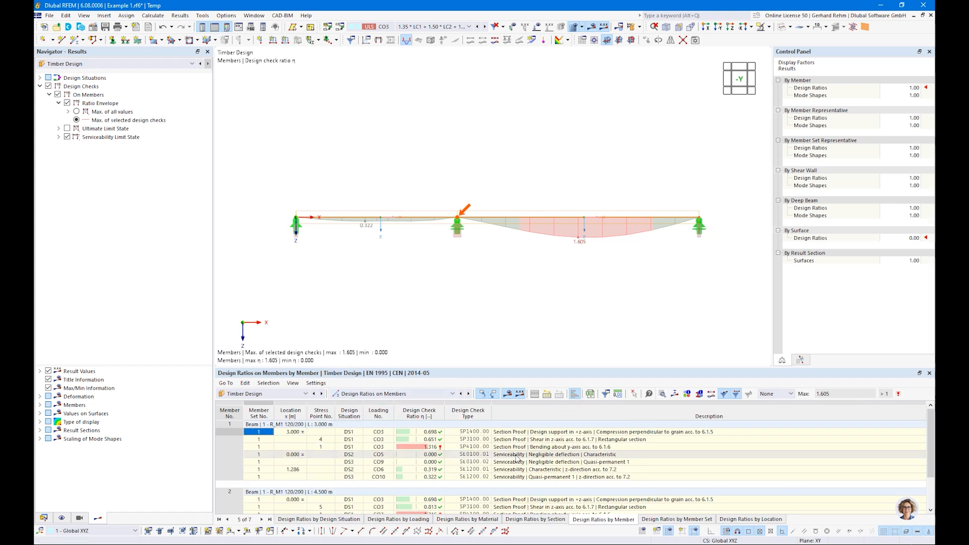
left_click(441, 448)
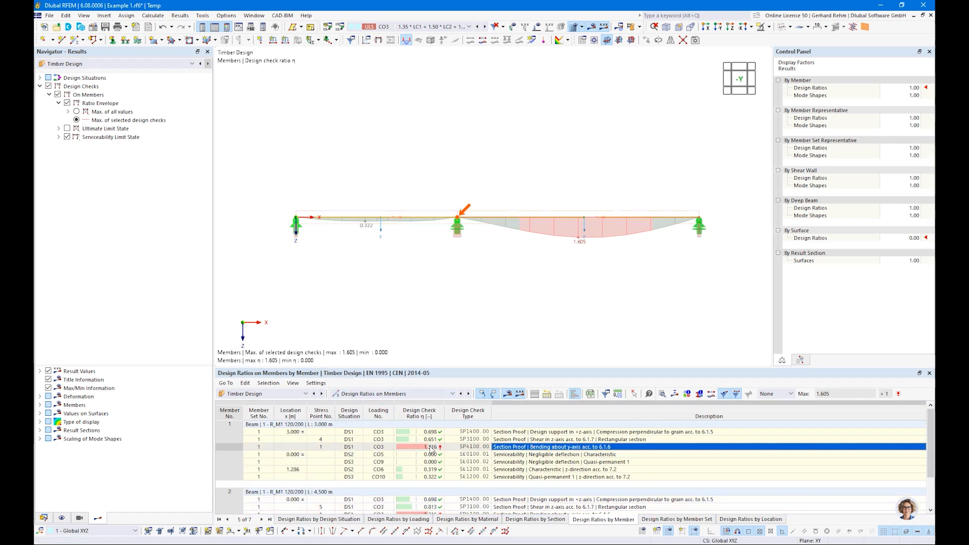
Choose Optimize as the design section for R_M1 120/200 in the Sections input table.
left_click(394, 393)
left_click(406, 402)
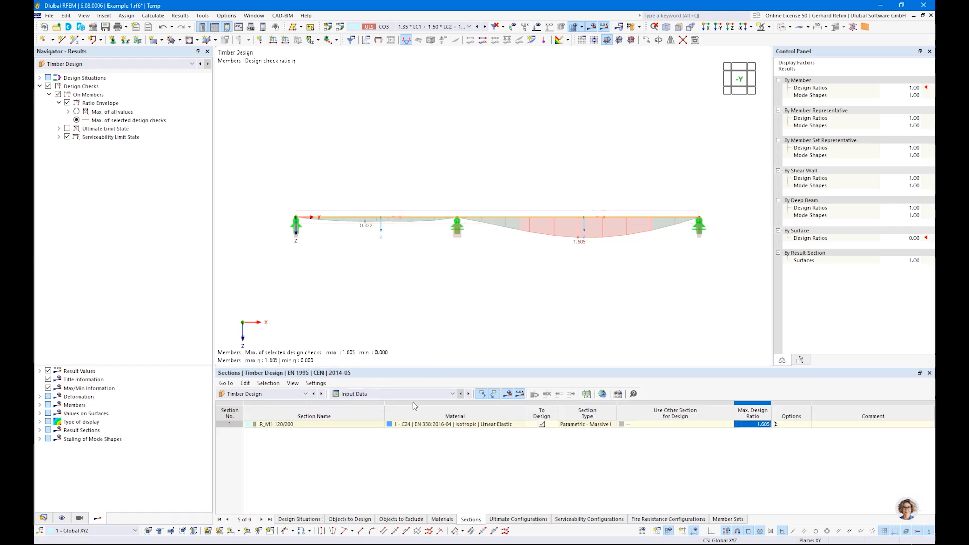
left_click(634, 425)
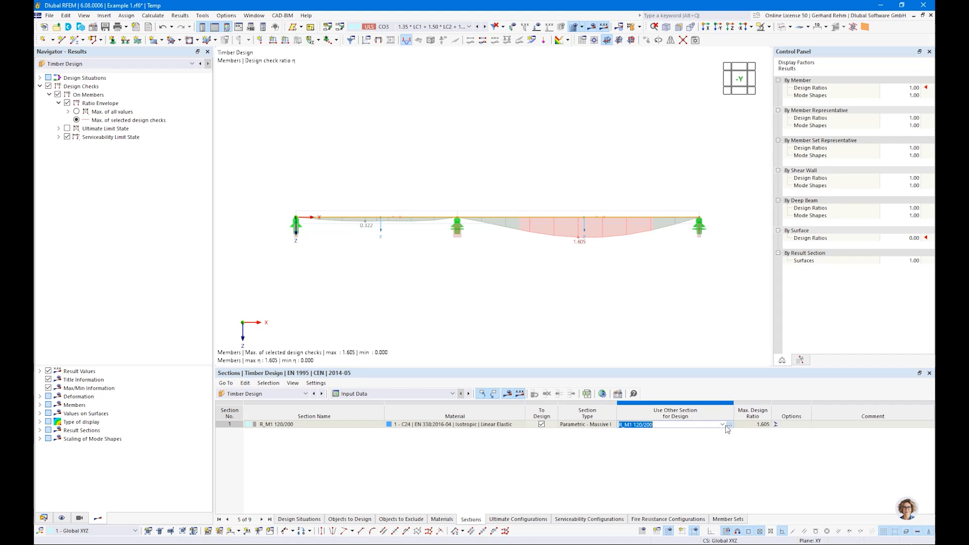
left_click(667, 425)
left_click(667, 438)
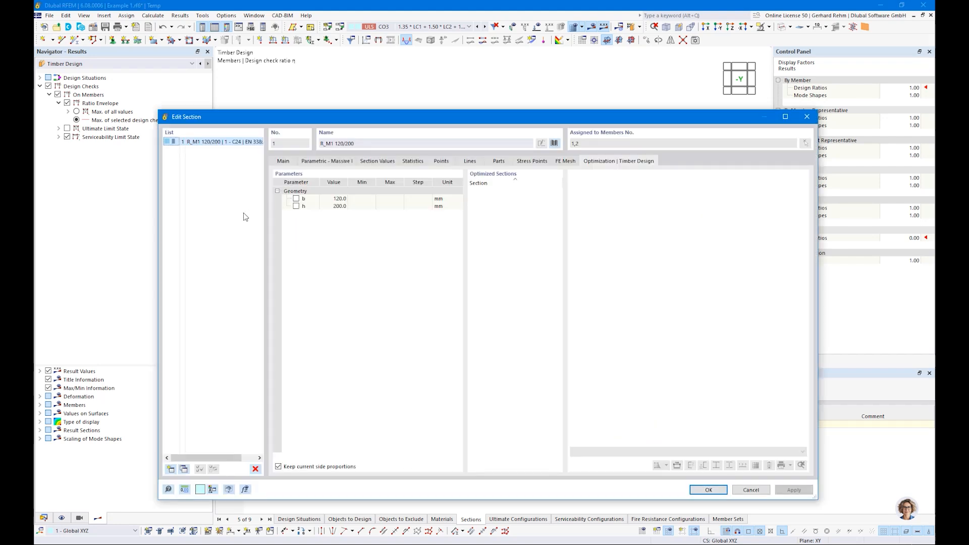
Tick h with Min 200, Max 300 and Step 20 mm, and confirm the section settings.
left_click(300, 208)
left_click(296, 207)
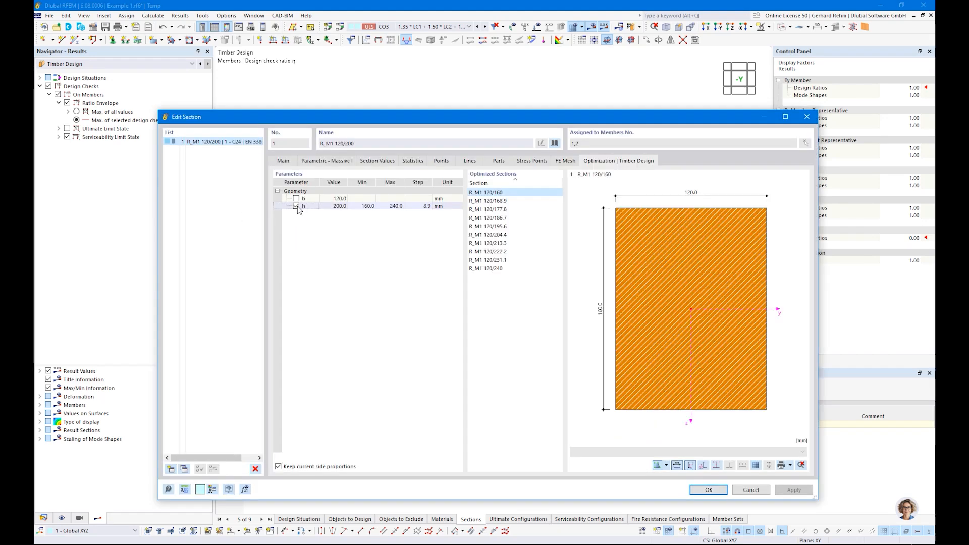
left_click(362, 206)
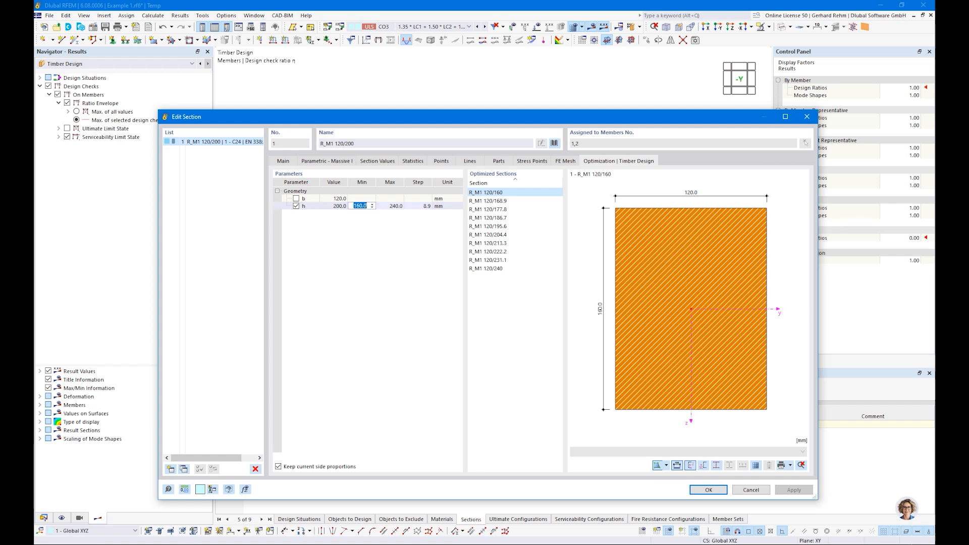
type("200")
key("Tab")
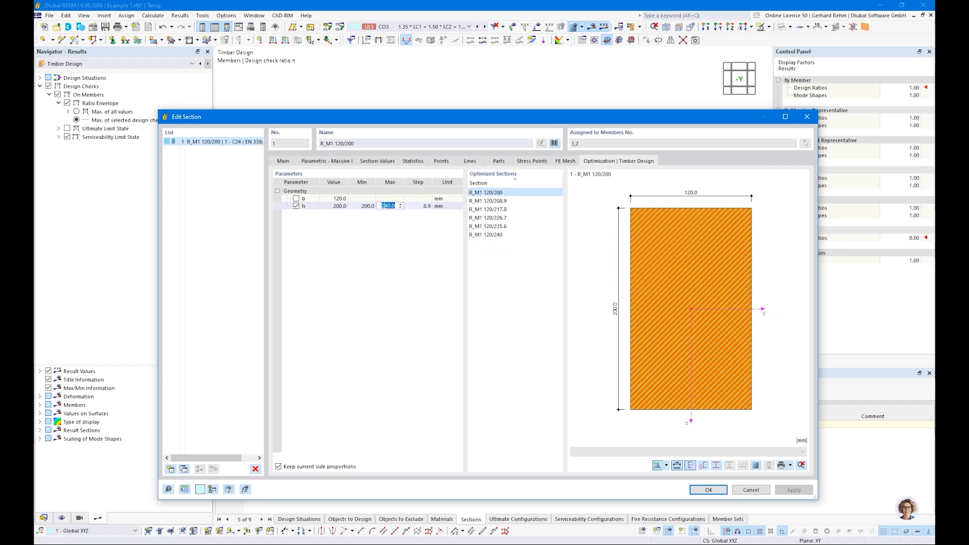
type("300")
key("Tab")
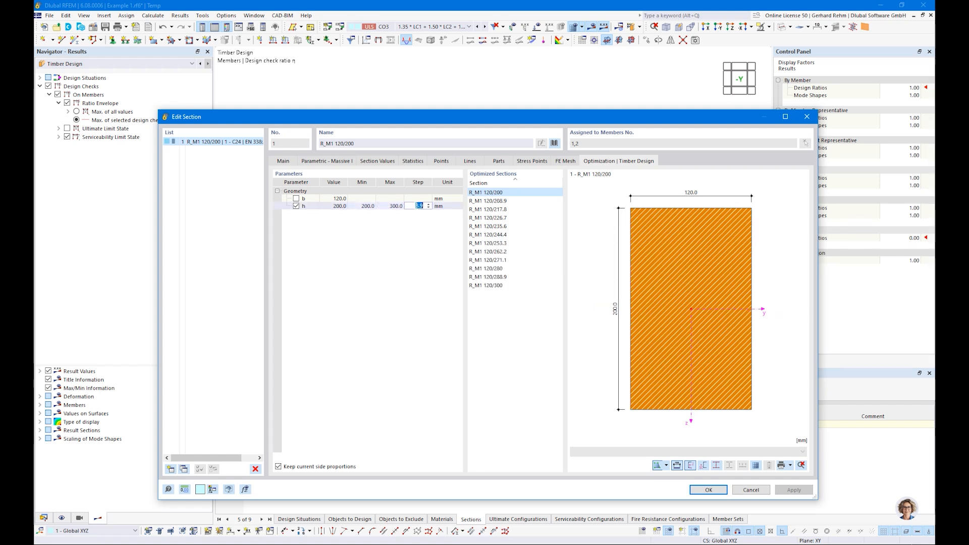
key("Return")
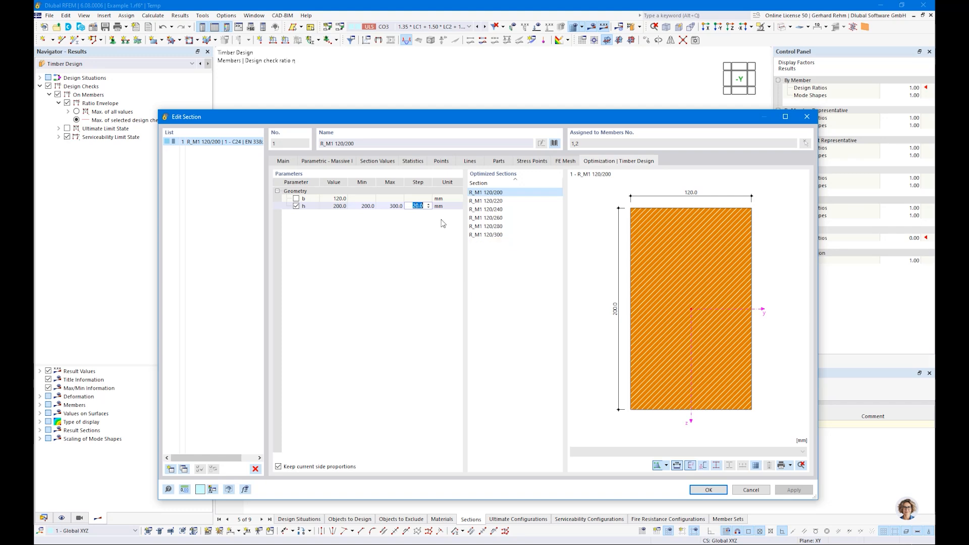
left_click(708, 490)
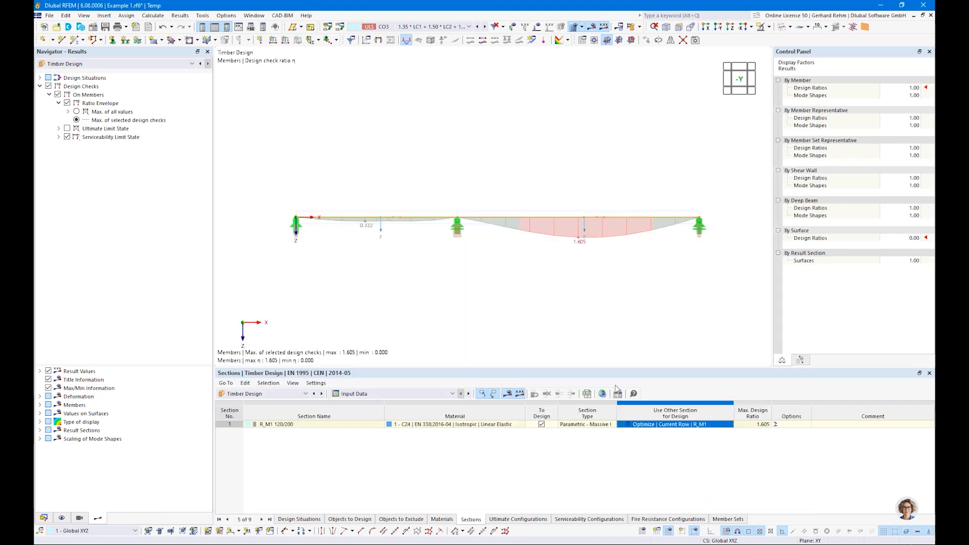
Recalculate, review Design Ratios on Members, then return to Sections showing proposed R_M1 120/240.
left_click(631, 27)
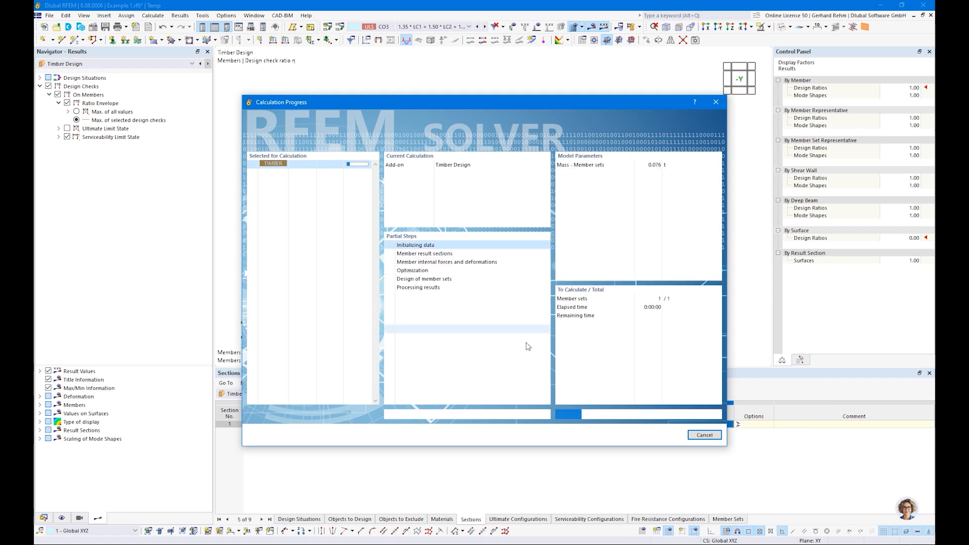
left_click(387, 394)
left_click(363, 423)
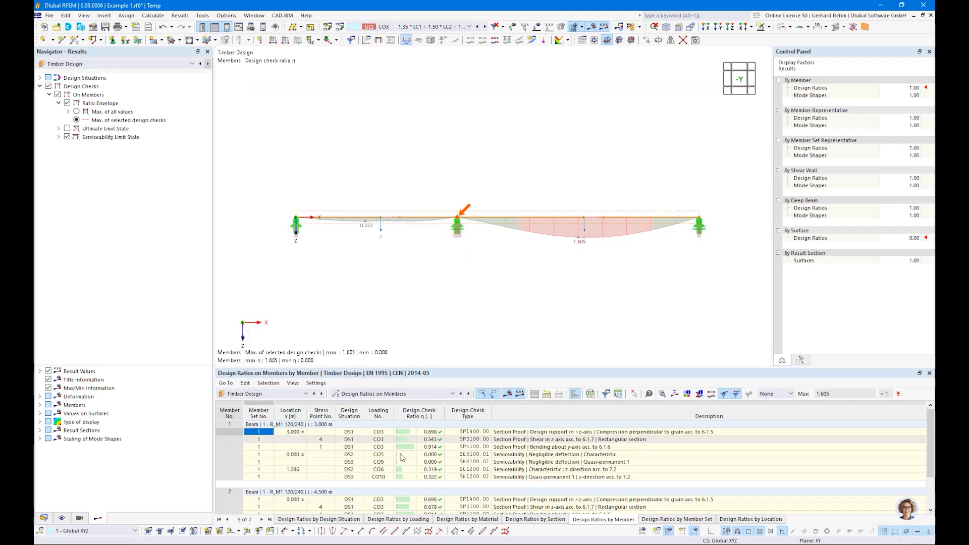
scroll(474, 500, "down", 2)
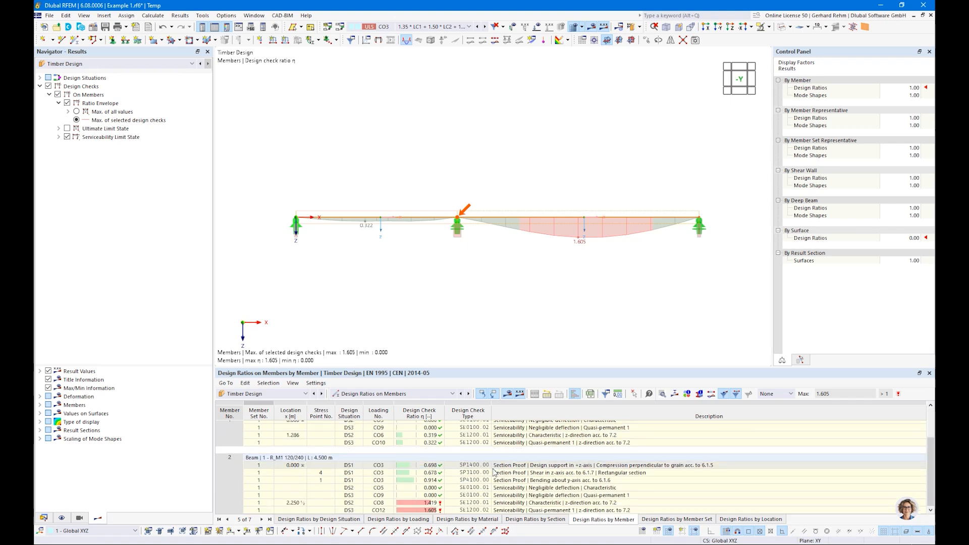
left_click(380, 394)
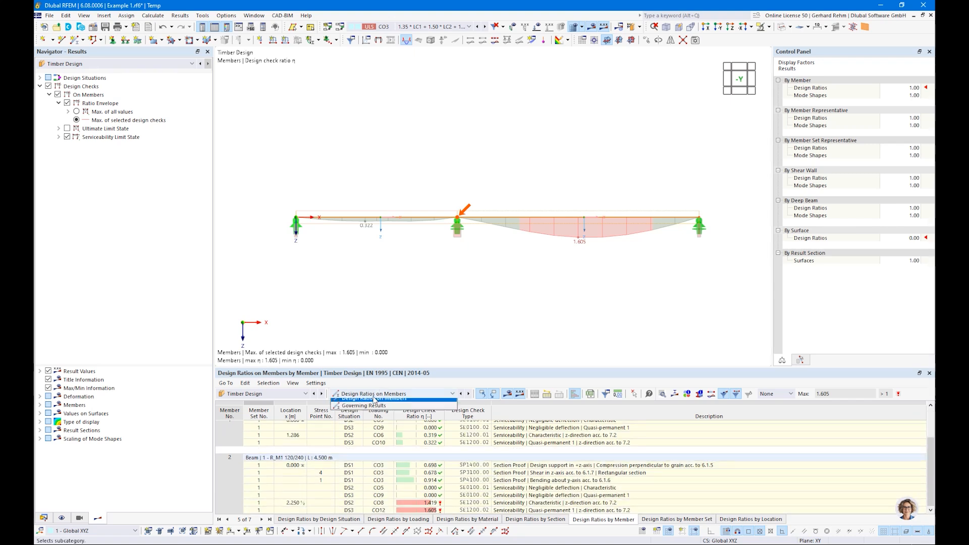
left_click(362, 403)
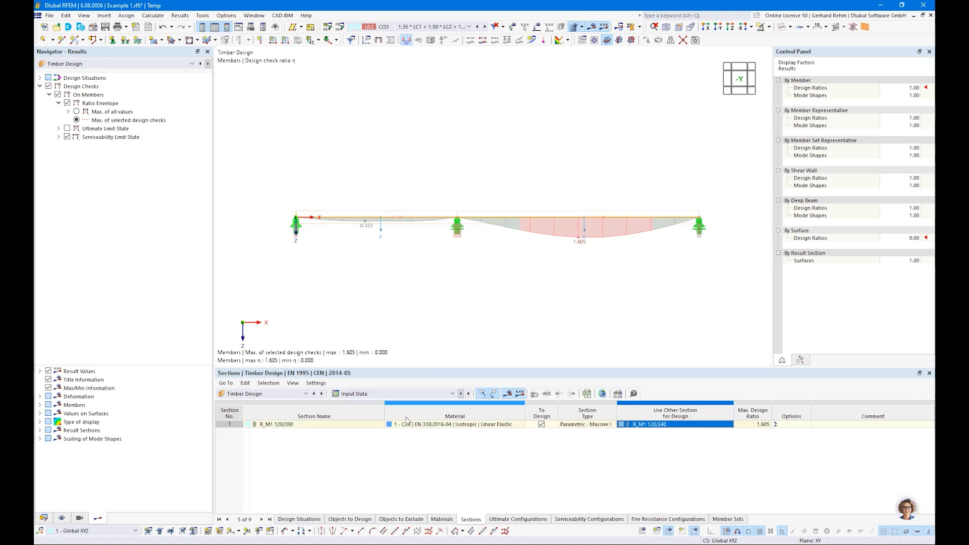
Apply the optimized R_M1 120/240 section to the model, recalculate, and show the maximum design ratio of 0.957.
right_click(639, 427)
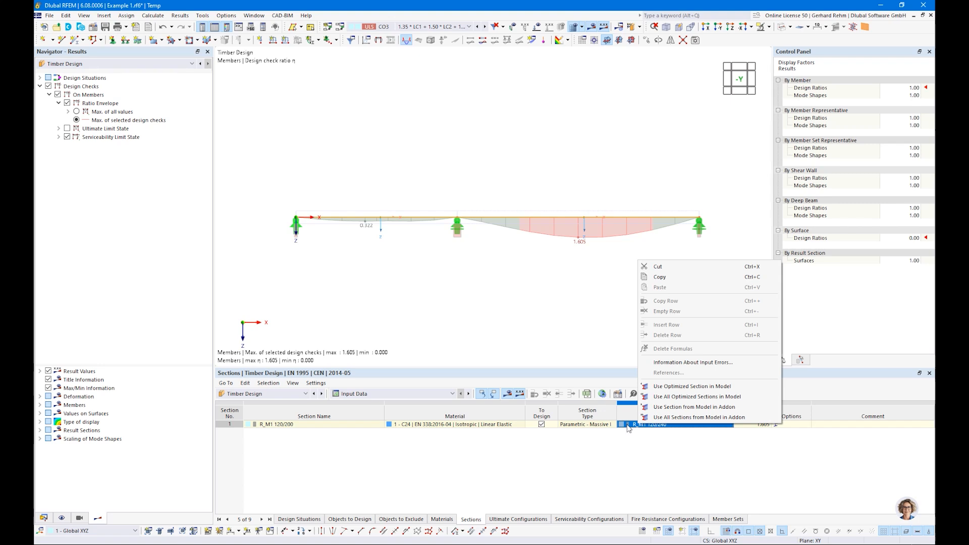
left_click(672, 398)
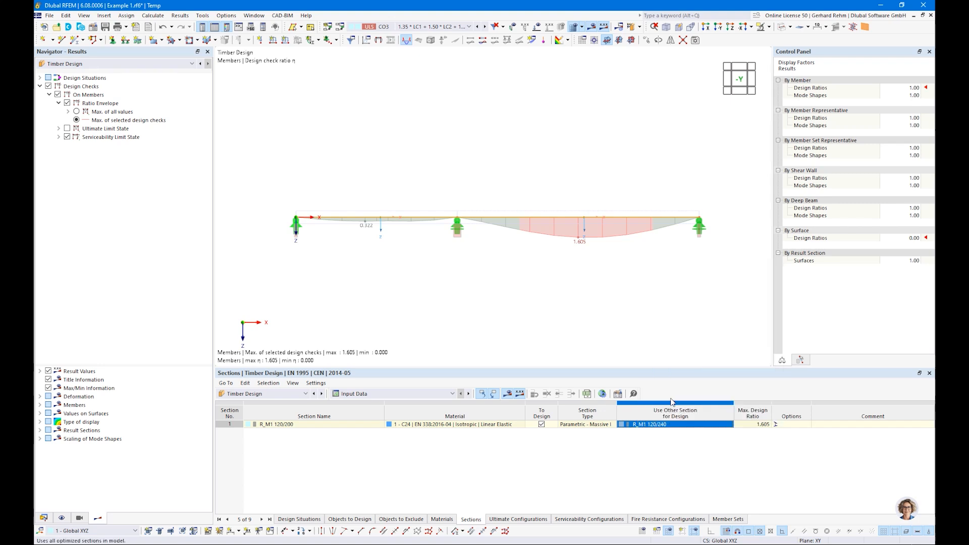
left_click(510, 395)
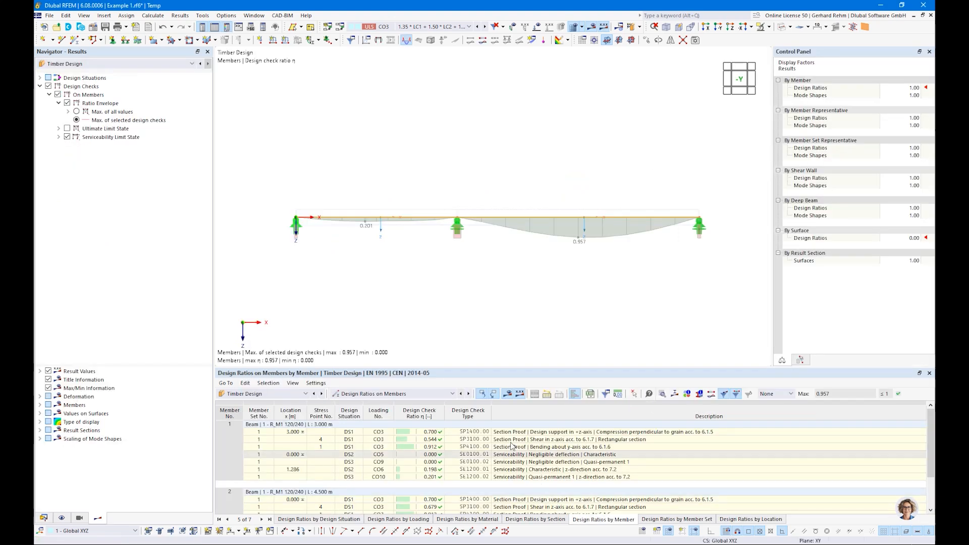
left_click(76, 112)
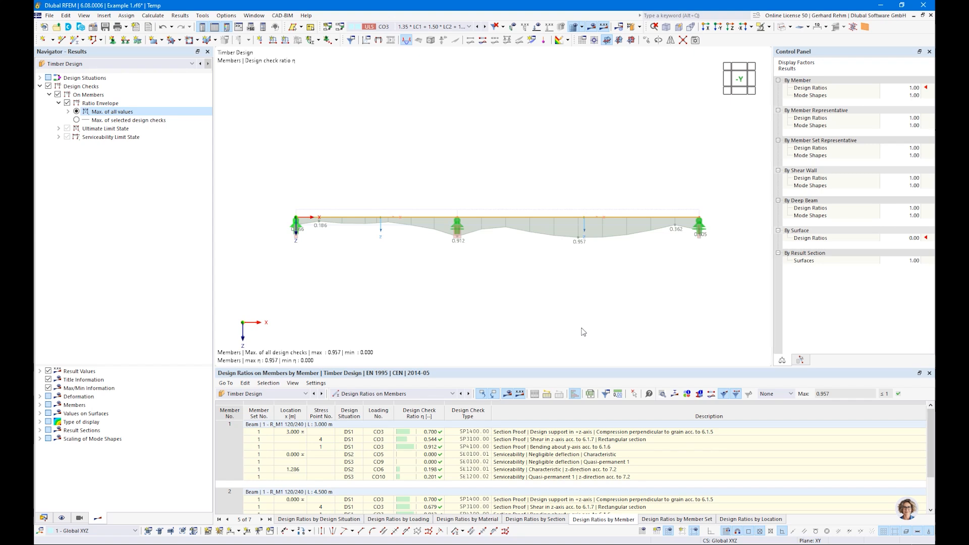
key("alt+Tab")
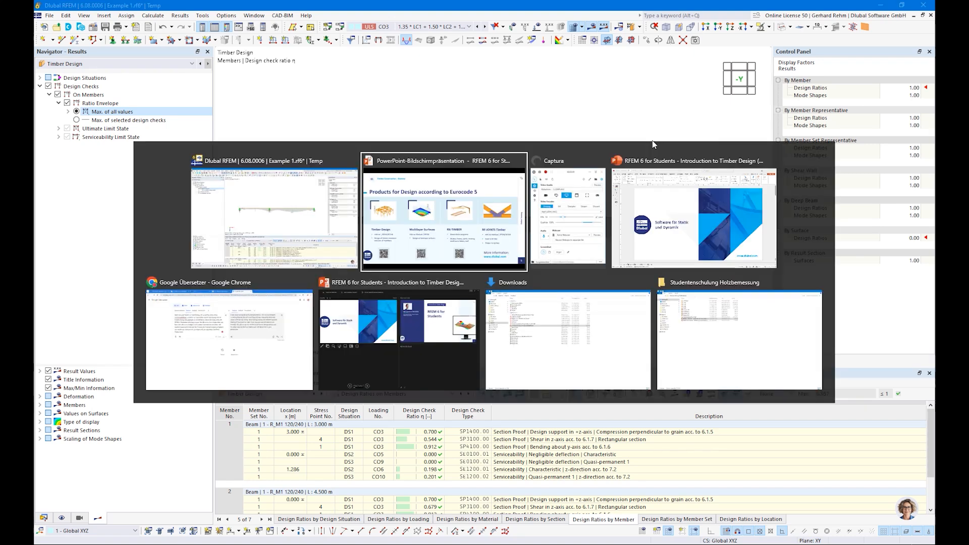
Return the PowerPoint slideshow to the CONTENT slide, then go back to RFEM.
key("Right")
key("Left")
key("Left")
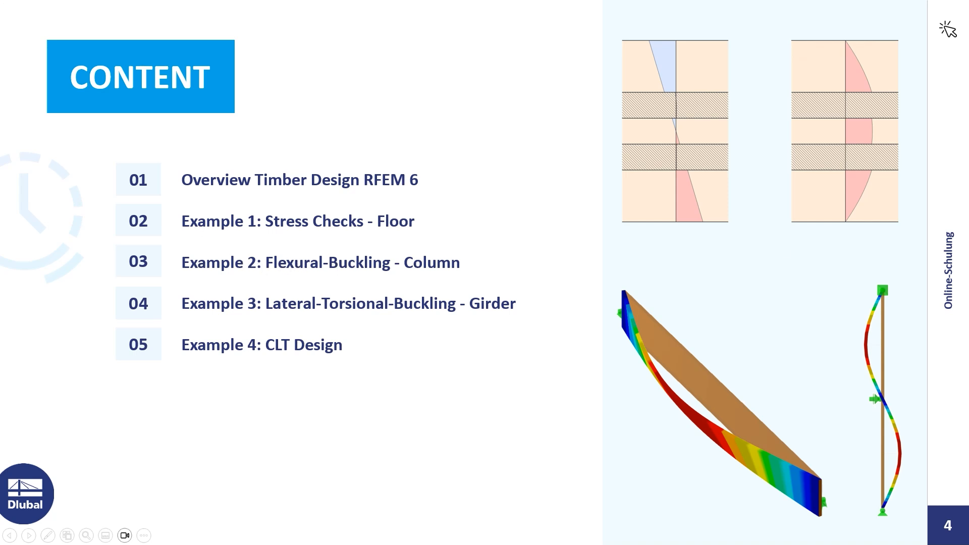
key("alt+Tab")
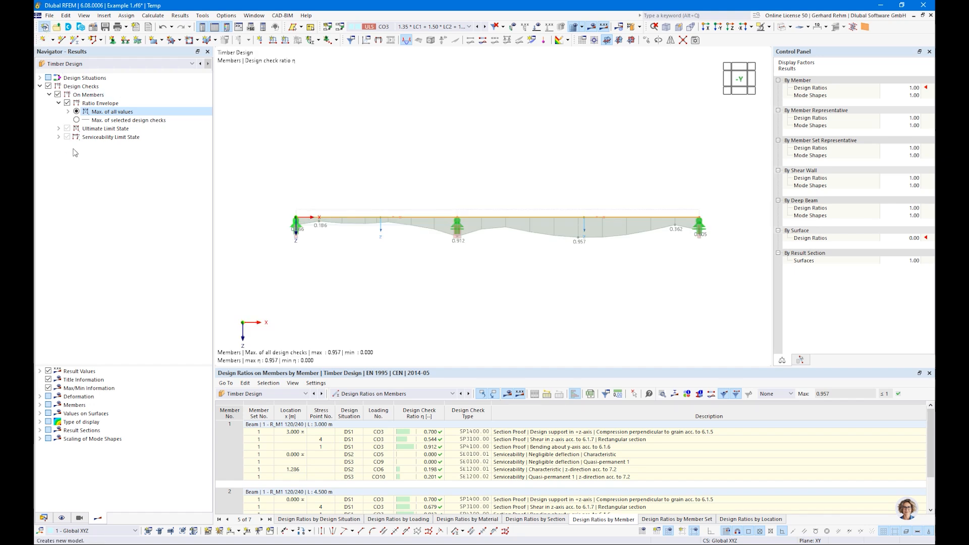
Start a new model with Timber Design enabled and load wizards and member representatives turned off.
left_click(44, 28)
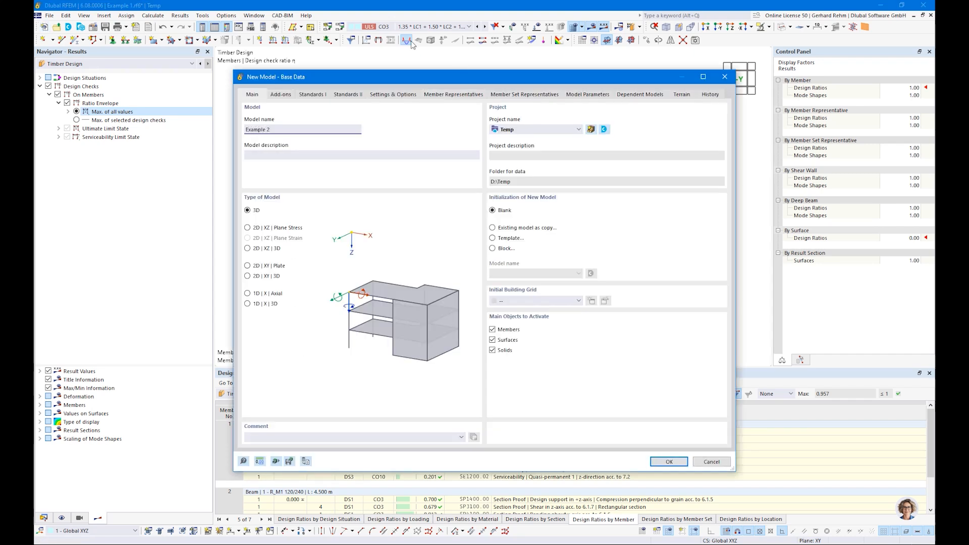
left_click(276, 95)
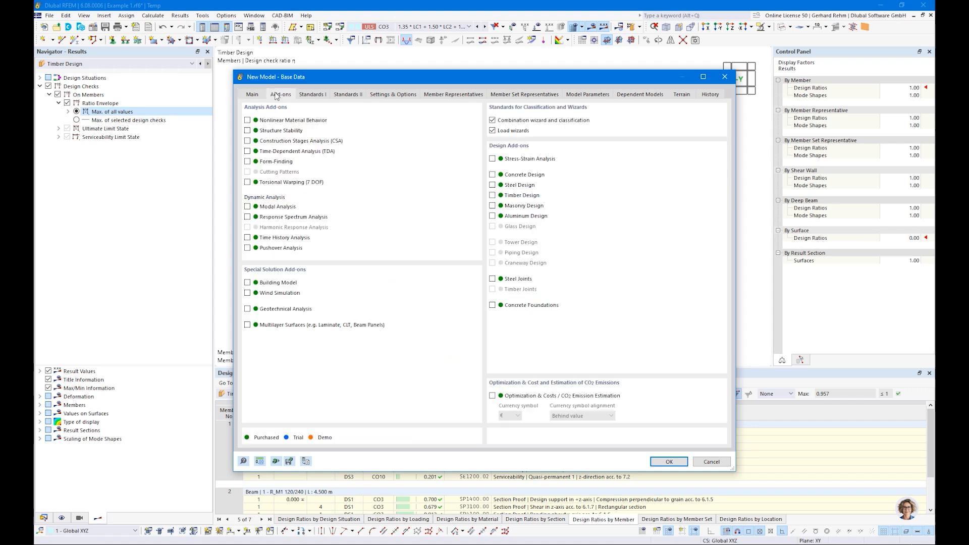
left_click(492, 130)
left_click(492, 196)
left_click(318, 95)
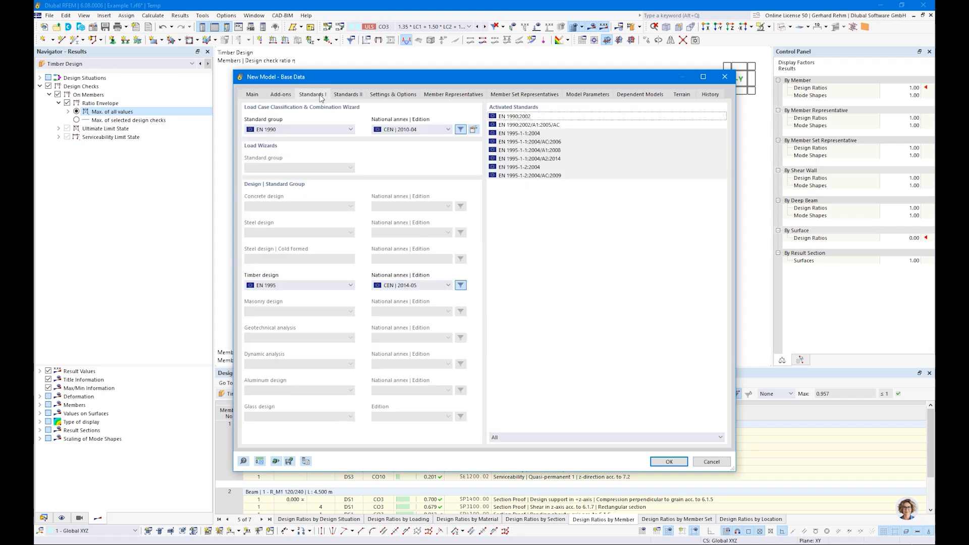
left_click(396, 96)
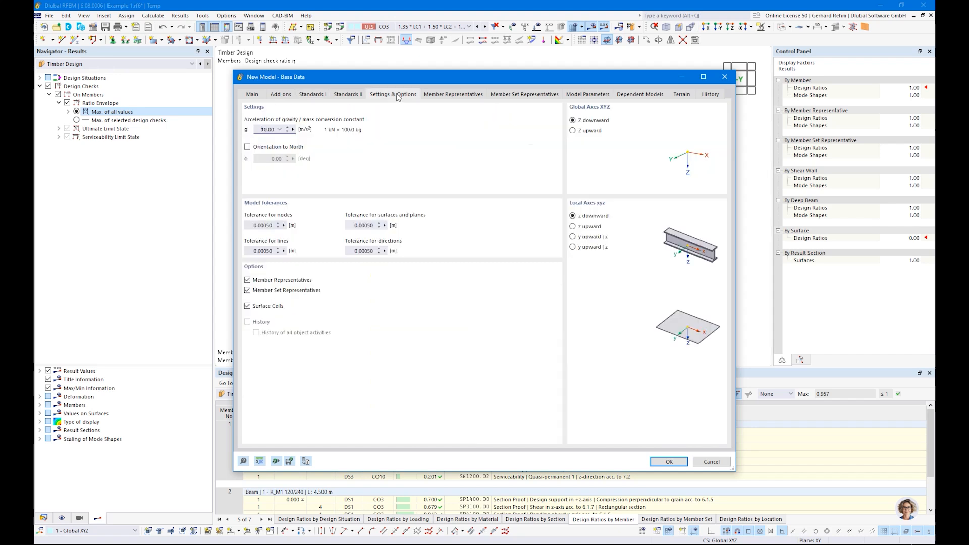
left_click(248, 291)
left_click(248, 280)
Set the standard group to EN 1990 | Timber and create the Example 2 model.
left_click(669, 461)
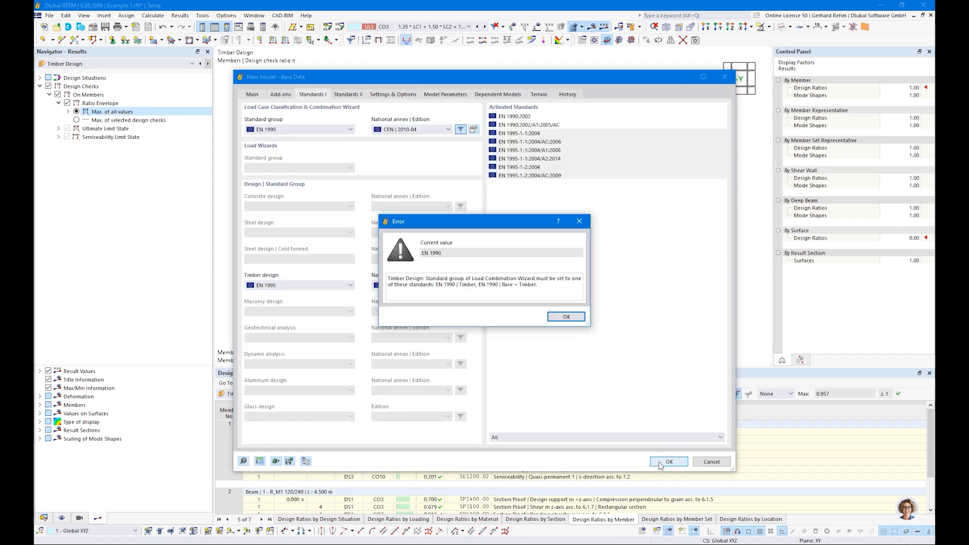
left_click(560, 316)
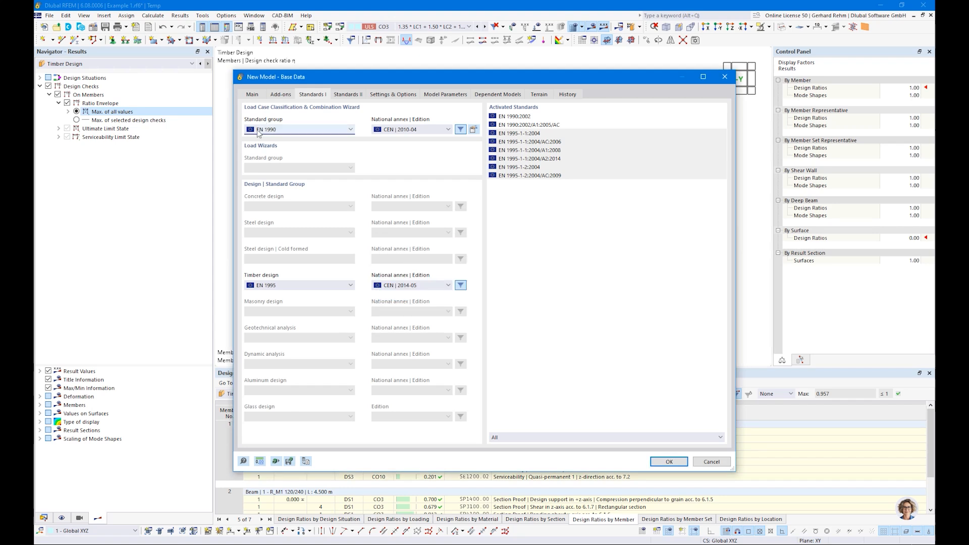
left_click(259, 130)
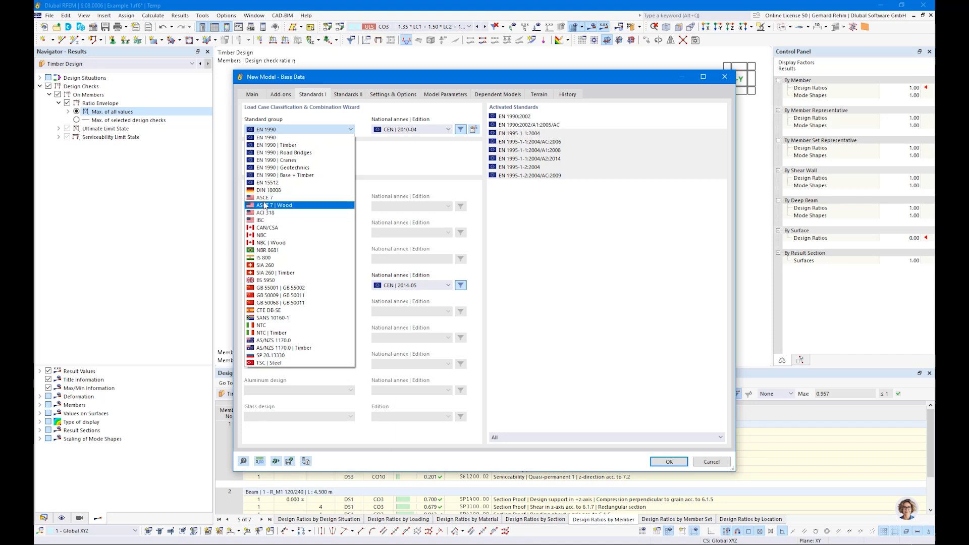
left_click(271, 146)
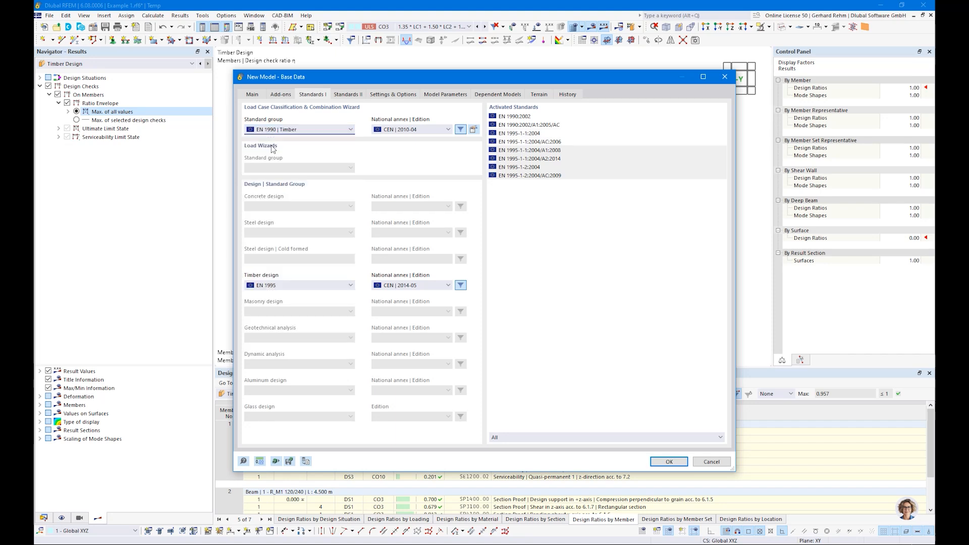
left_click(669, 462)
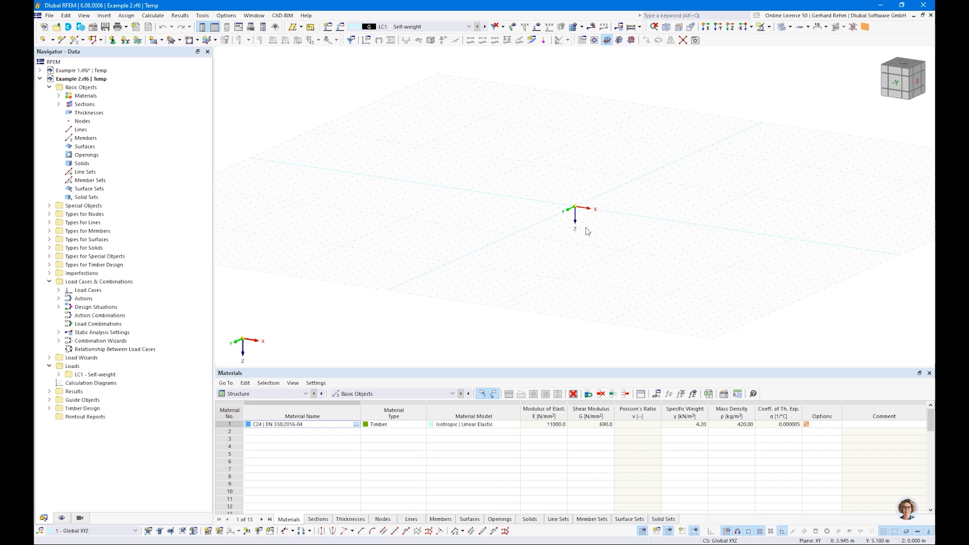
Draw two stacked 4 m R_M1 120/240 C24 members in the XZ plane, from Z 0 to -8.
middle_click_drag(596, 211, 542, 258)
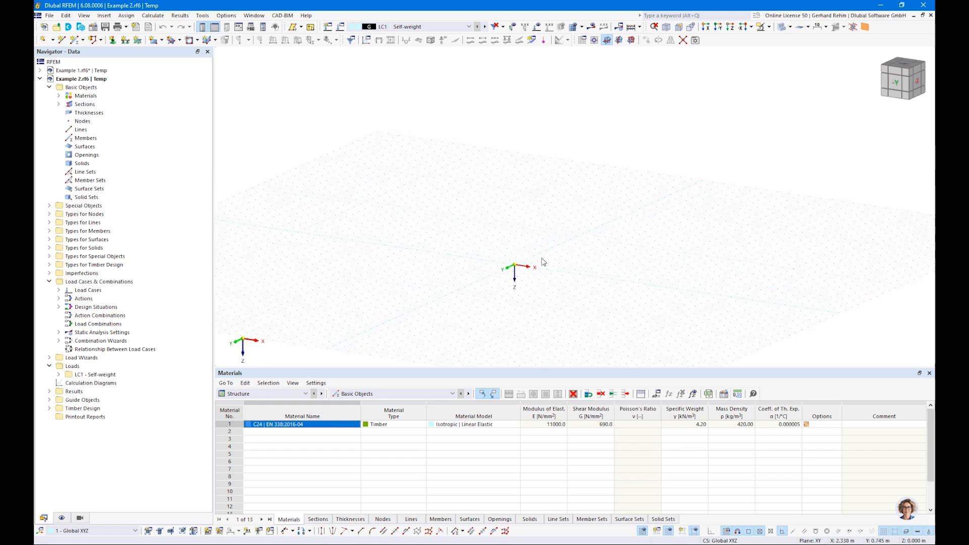
left_click(632, 40)
scroll(538, 226, "up", 2)
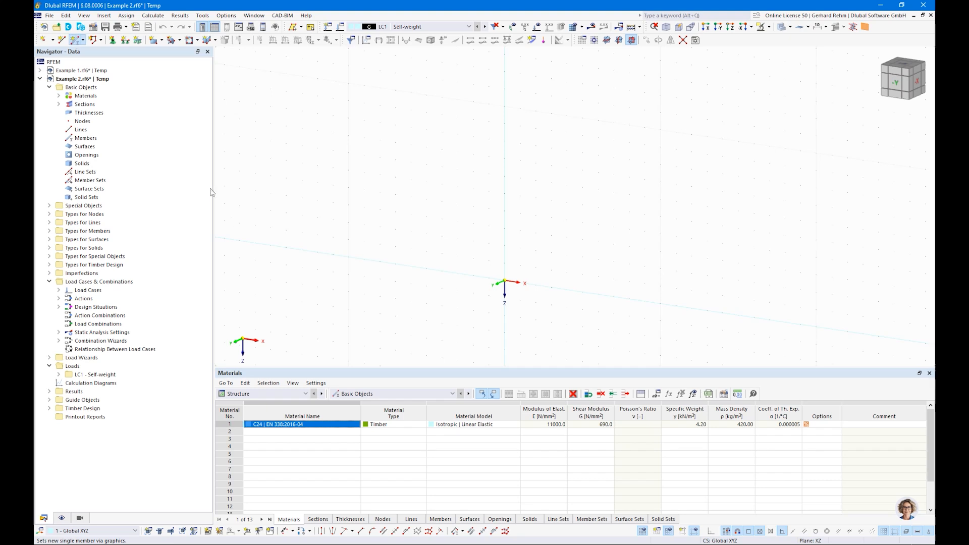
left_click(249, 125)
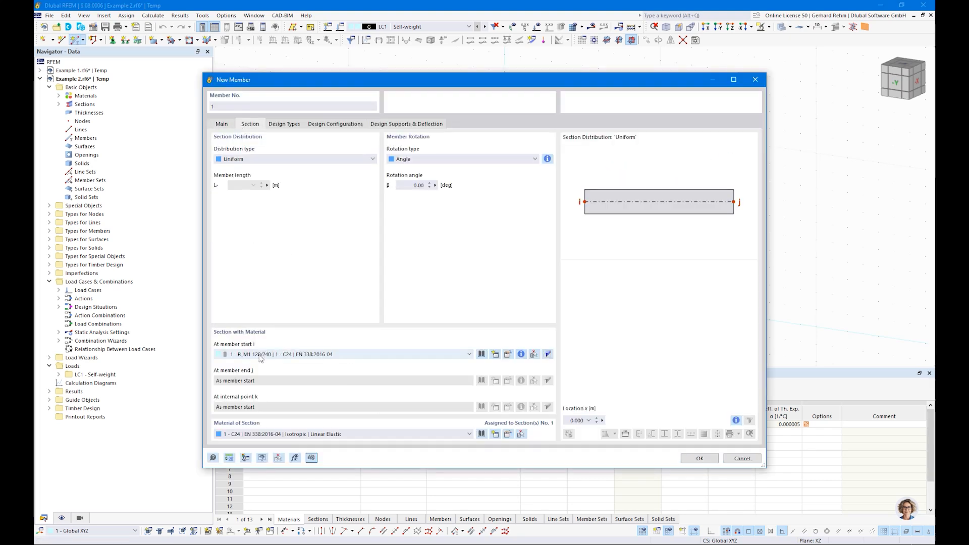
left_click(699, 458)
left_click(504, 280)
left_click(503, 210)
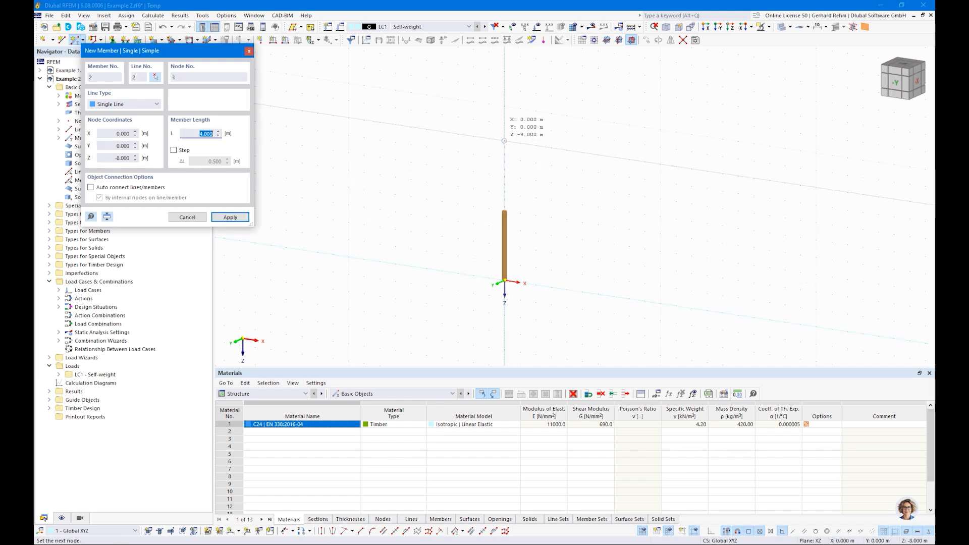
left_click(504, 141)
key("Escape")
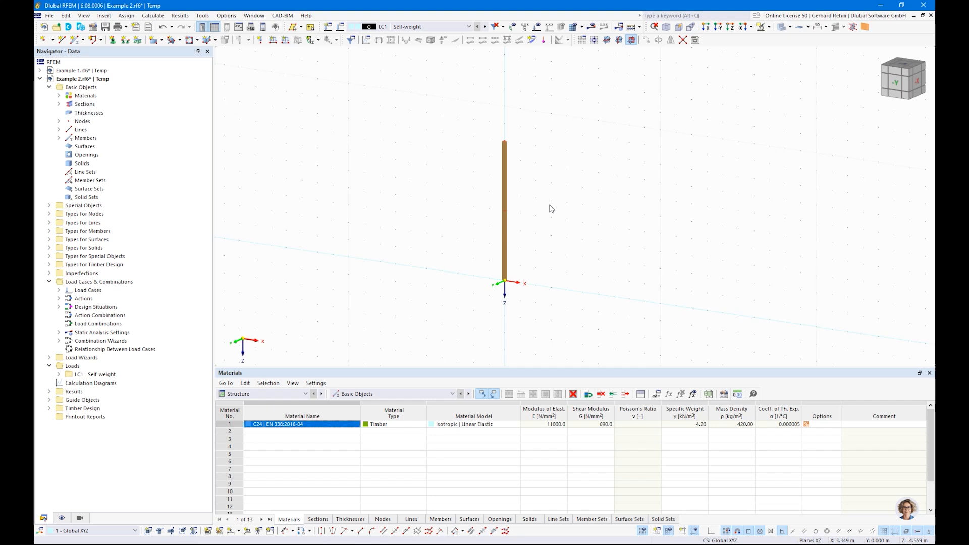
Display the column member's local axis system and reframe the view around the column.
scroll(505, 152, "up", 3)
right_click(521, 124)
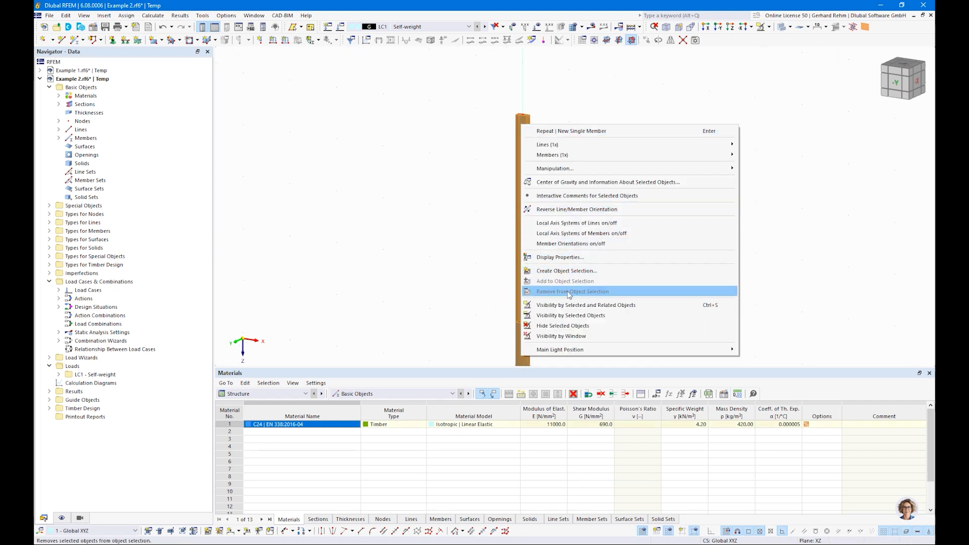
left_click(565, 234)
middle_click_drag(597, 158, 565, 187, "ctrl")
scroll(565, 186, "up", 1)
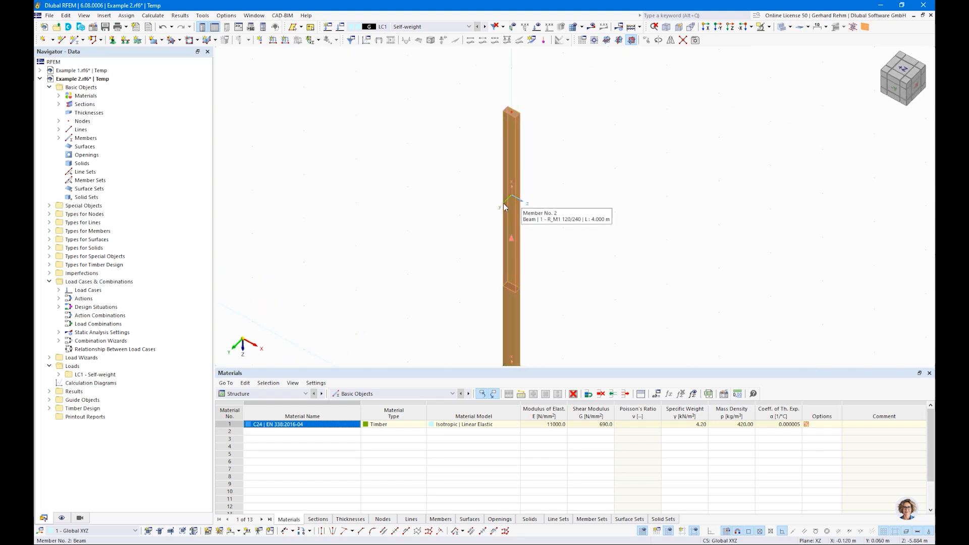
scroll(481, 210, "down", 2)
middle_click_drag(429, 243, 428, 158)
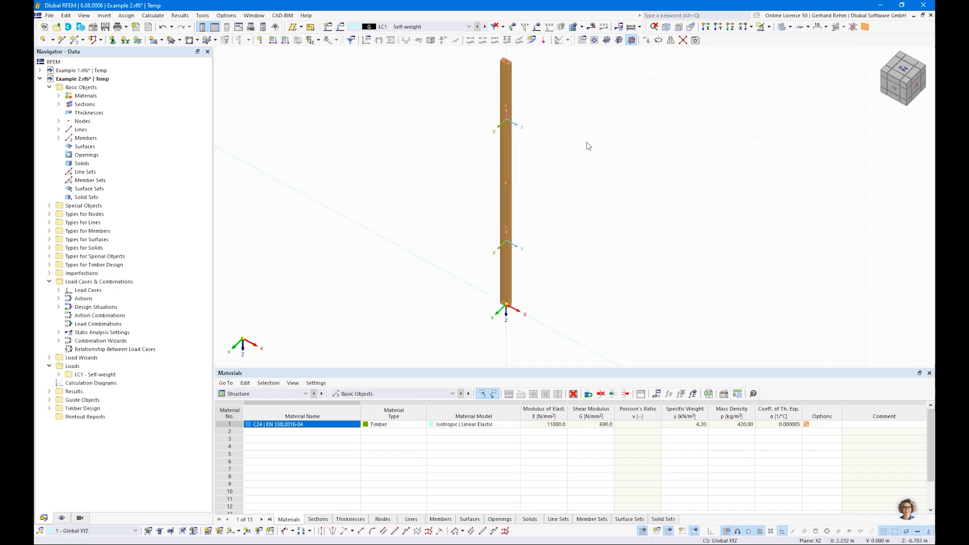
scroll(580, 157, "down", 2)
Open the nodal support tool and cancel it without making changes.
left_click(112, 40)
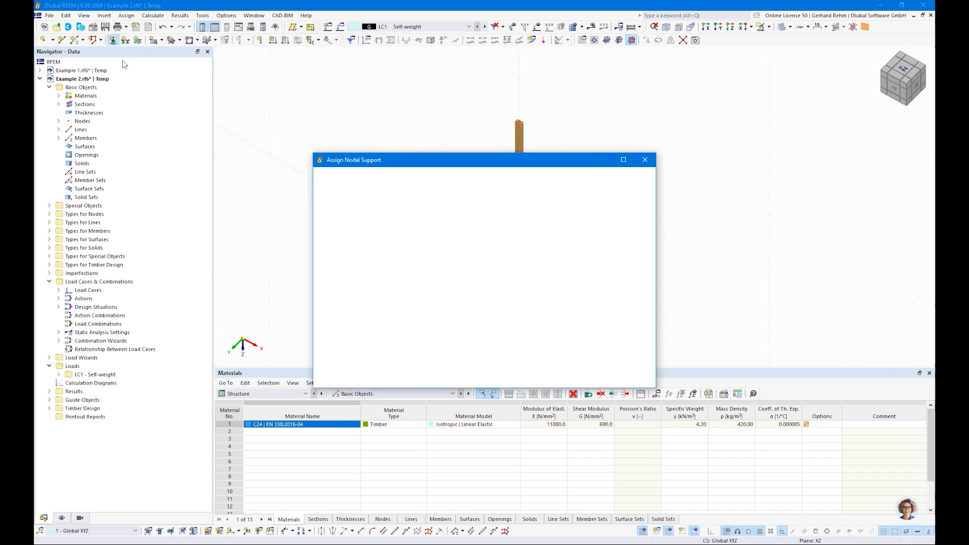
left_click(544, 377)
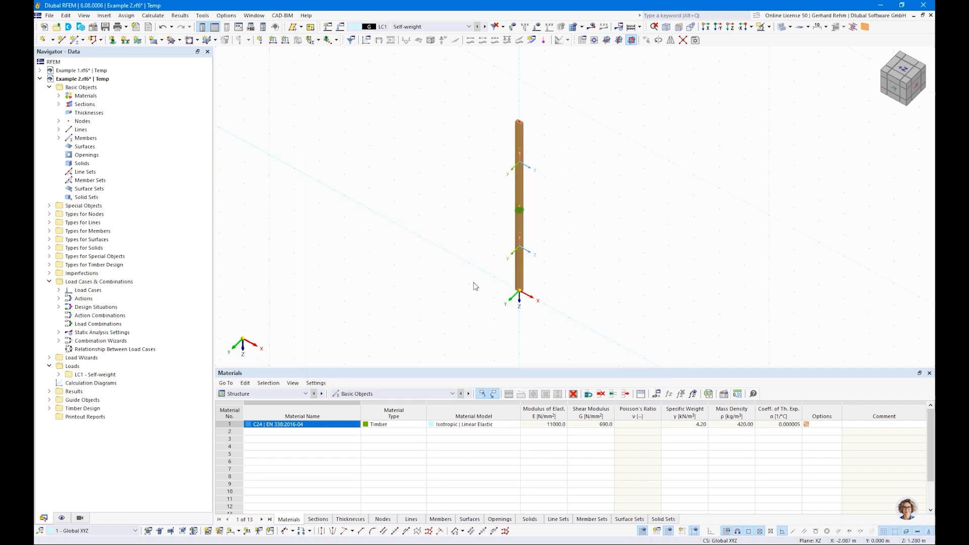
right_click(470, 244)
left_click(509, 213)
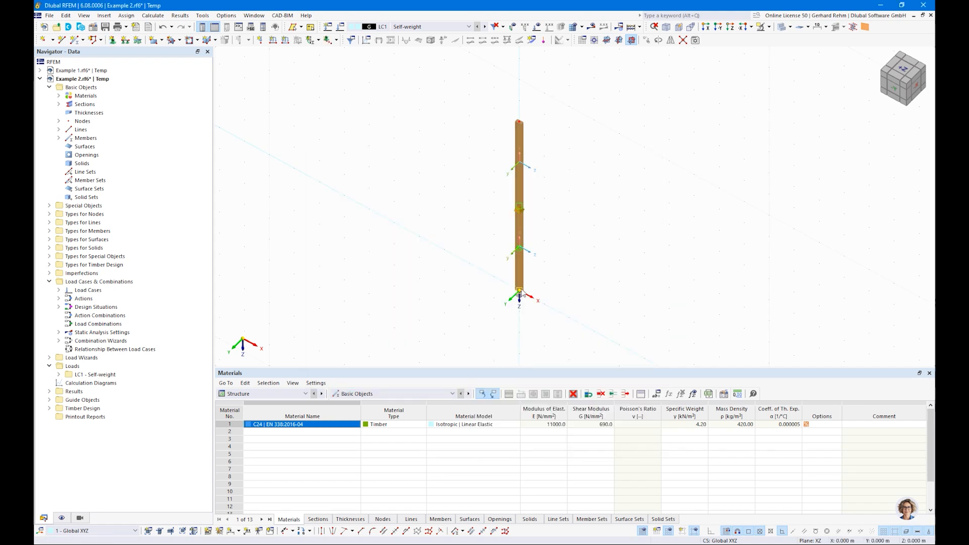
Create a nodal support releasing uZ and φZ and assign it to the column's top node.
left_click(112, 39)
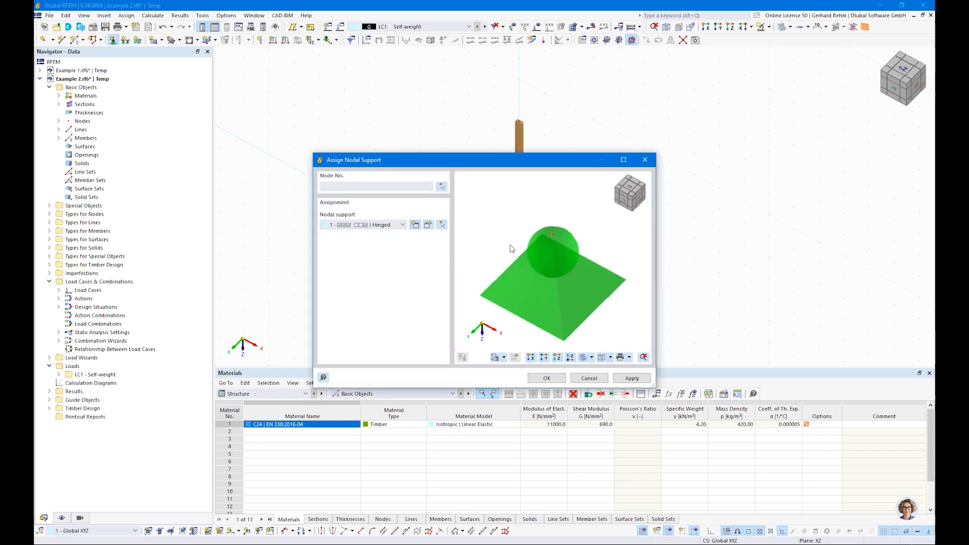
left_click(414, 225)
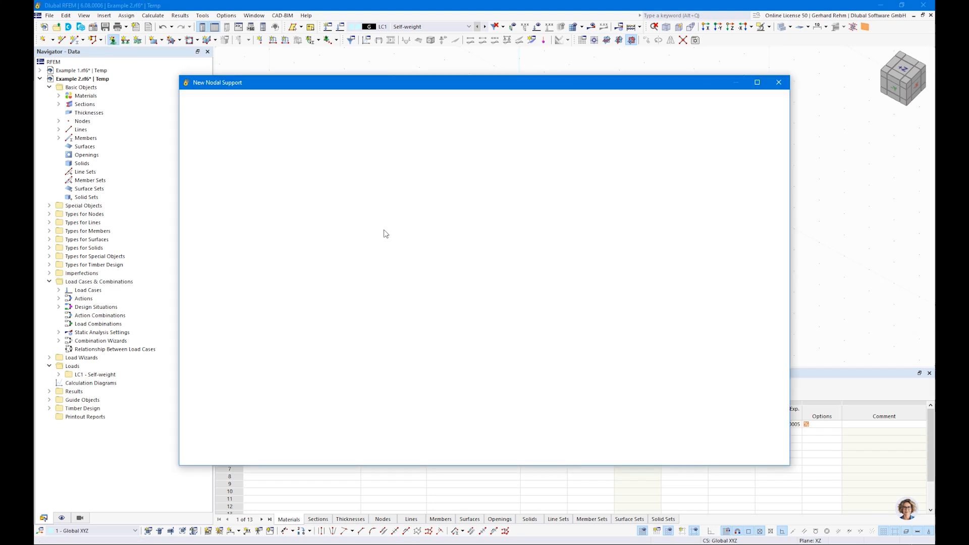
left_click(297, 213)
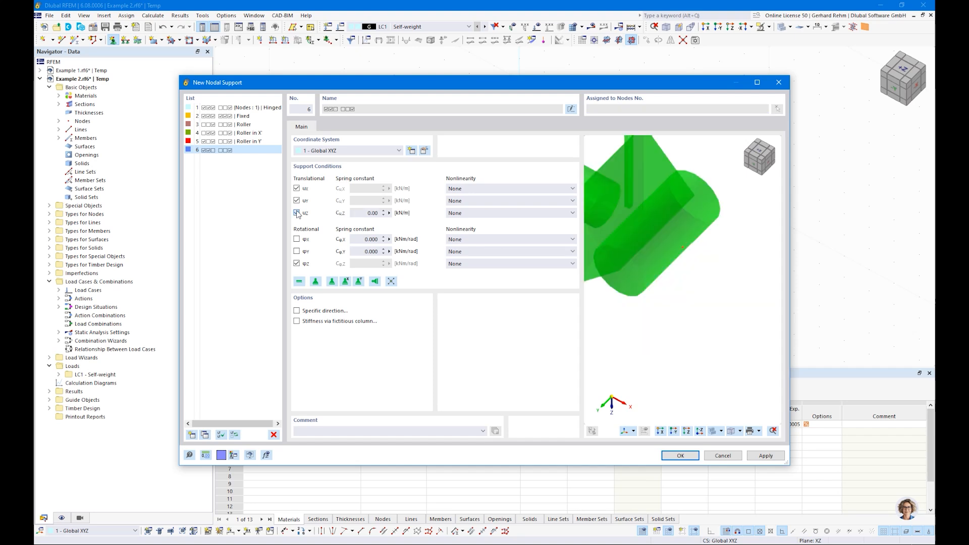
left_click(297, 264)
scroll(698, 279, "down", 3)
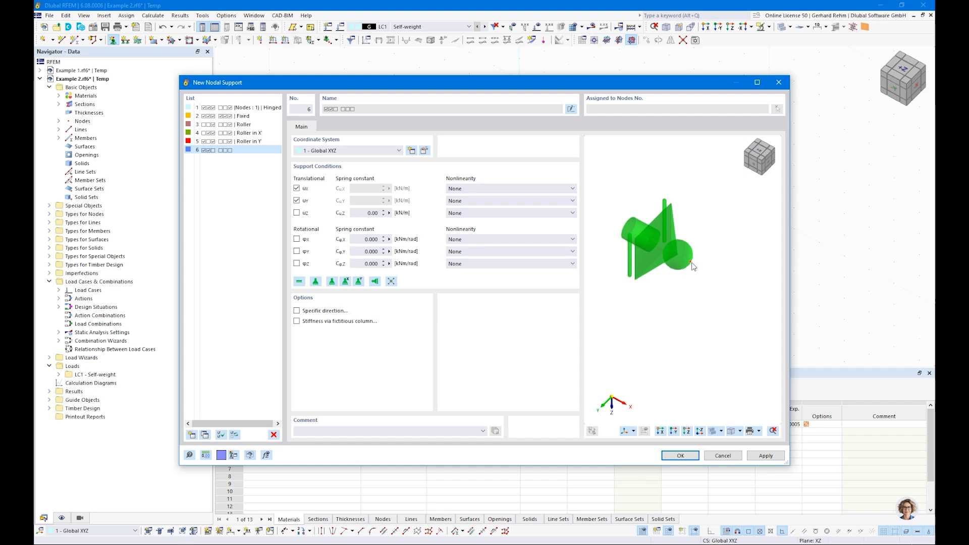
left_click(679, 456)
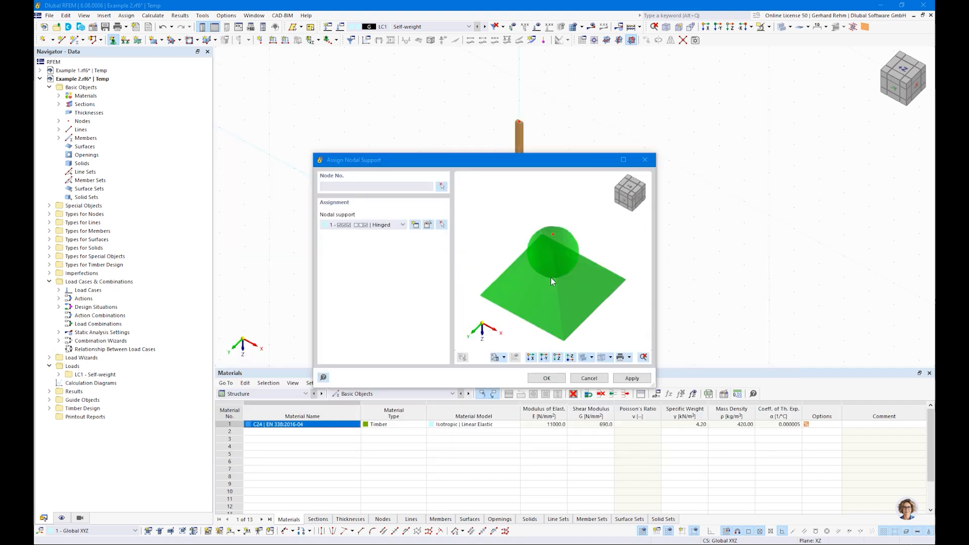
left_click(545, 378)
left_click(516, 120)
key("Escape")
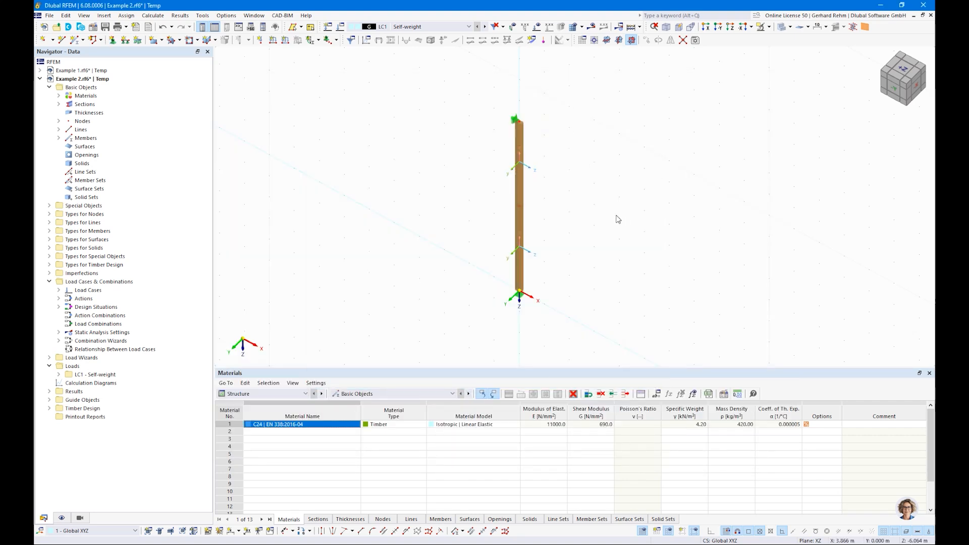
mouse_move(332, 151)
middle_mouse_down()
mouse_move(334, 184)
mouse_move(332, 160)
middle_mouse_up()
scroll(305, 137, "up", 1)
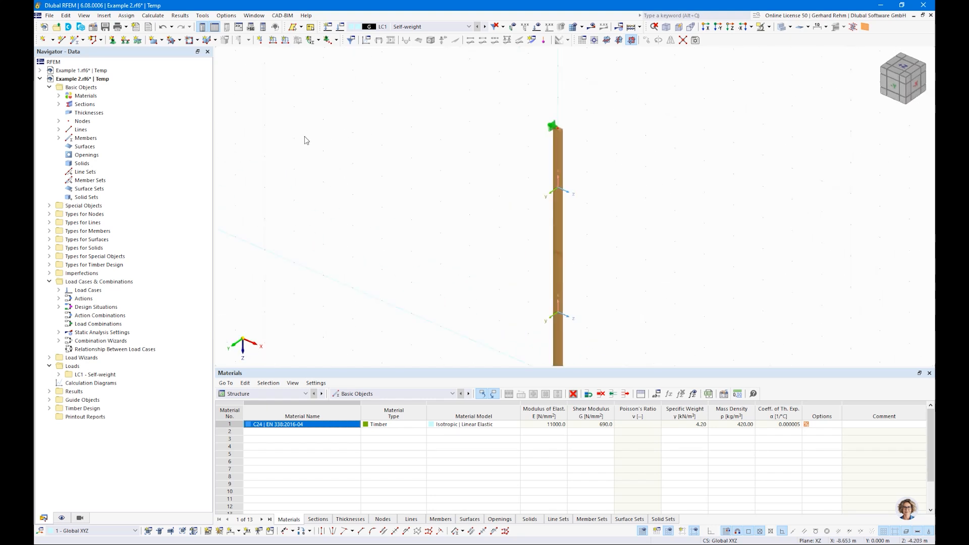
Apply a 35 kN vertical nodal force Fz to top node 3, then start a new load case.
left_click(259, 40)
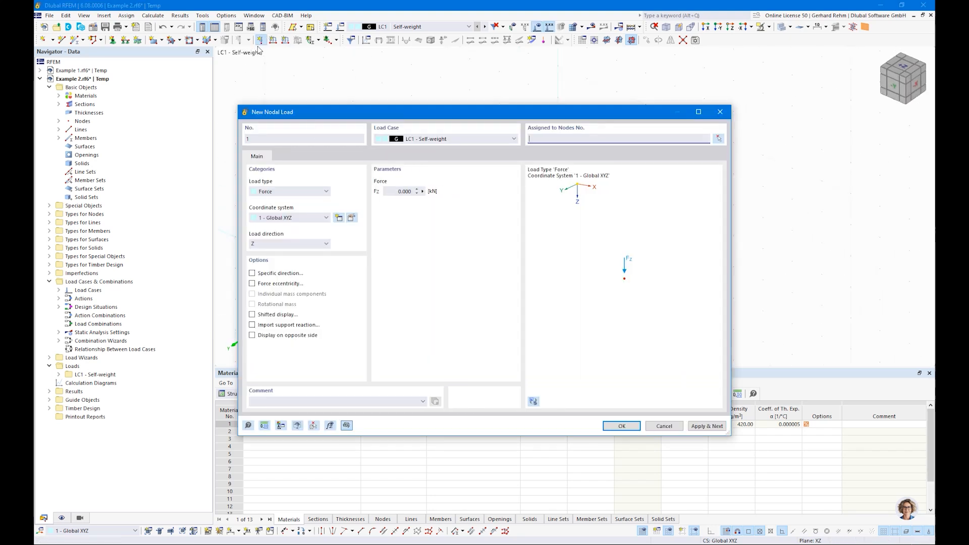
left_click(404, 192)
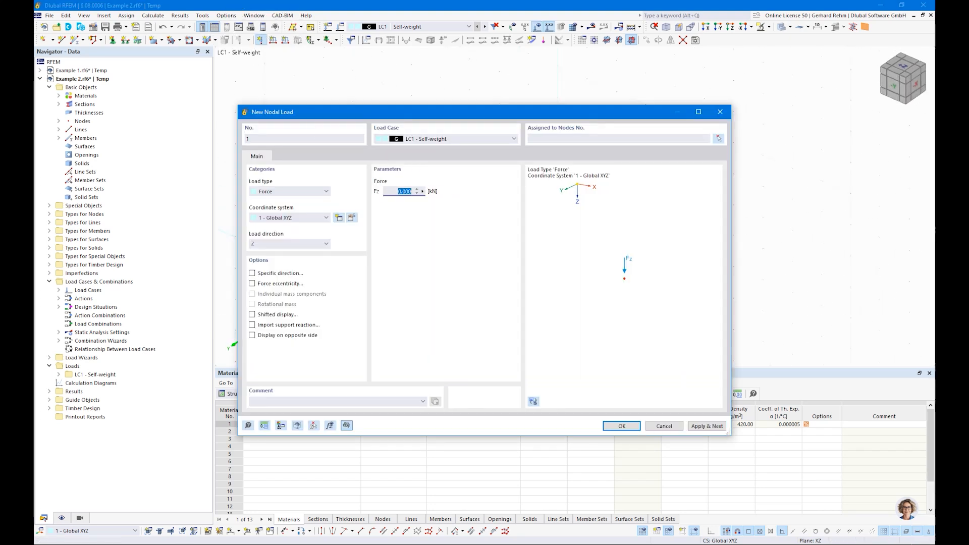
type("35")
left_click(622, 426)
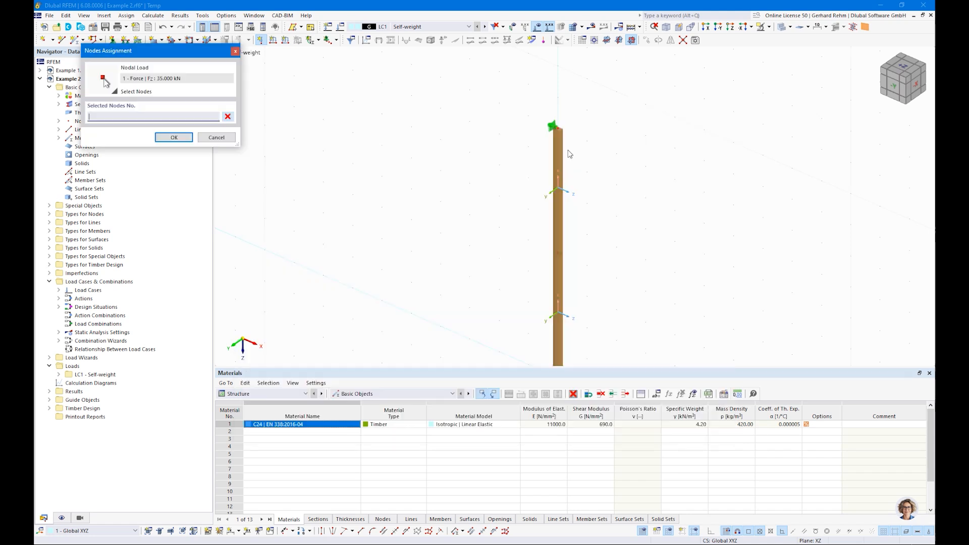
left_click(174, 137)
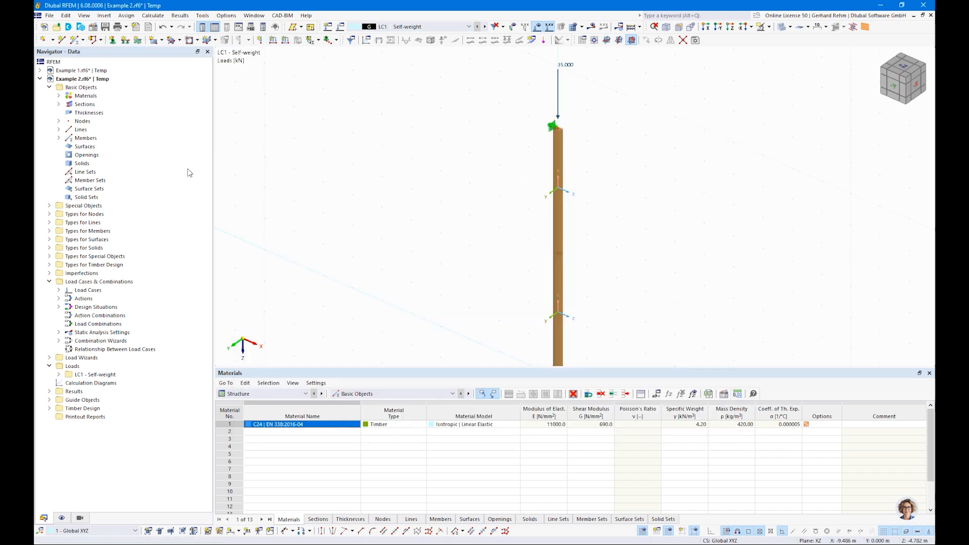
right_click(77, 290)
left_click(113, 307)
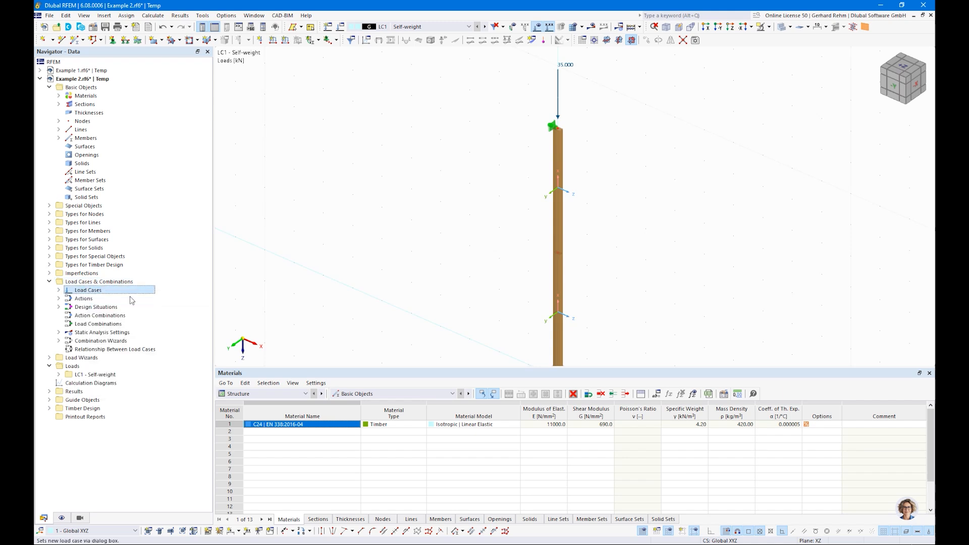
Name load case LC2 'Snow' and classify it as snow/ice loads below 1000 m (4.C).
left_click(453, 111)
type("Snow")
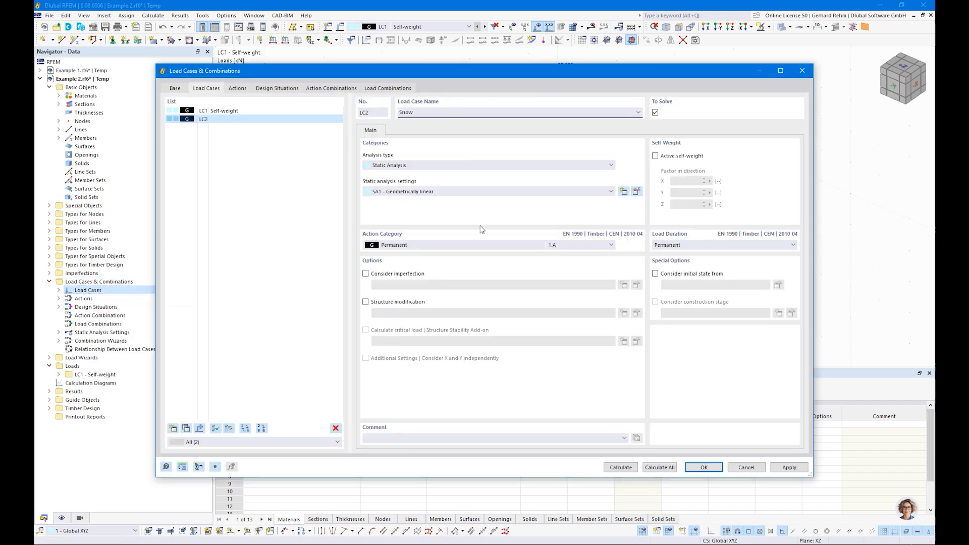
left_click(484, 244)
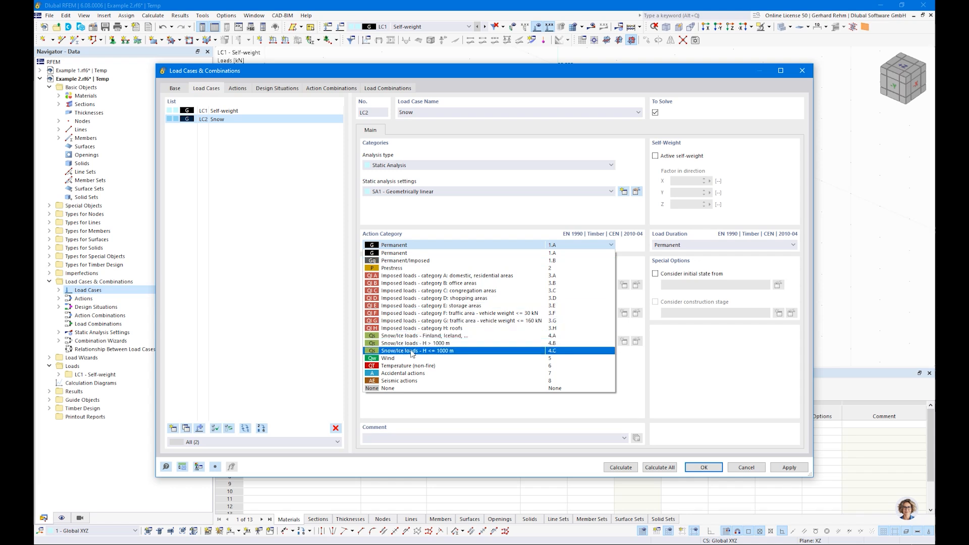
left_click(443, 351)
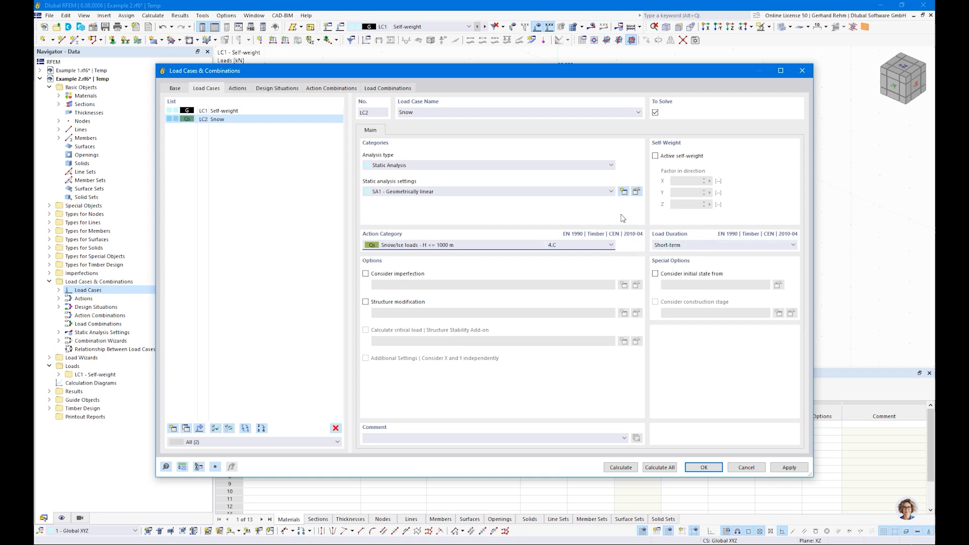
Delete design situations DS2 and DS3, keeping only DS1.
left_click(383, 91)
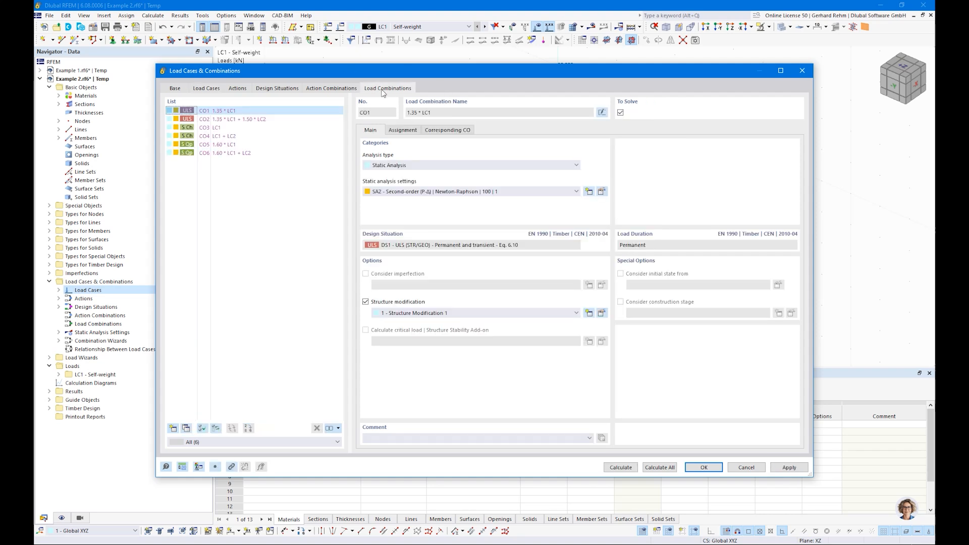
left_click(263, 89)
left_click(211, 120)
left_click(208, 129, "ctrl")
left_click(336, 428)
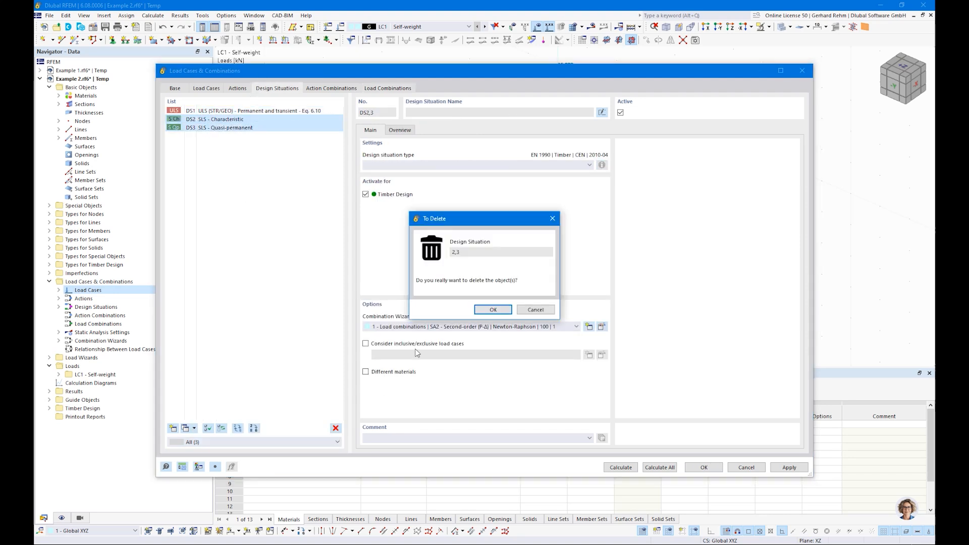
left_click(493, 310)
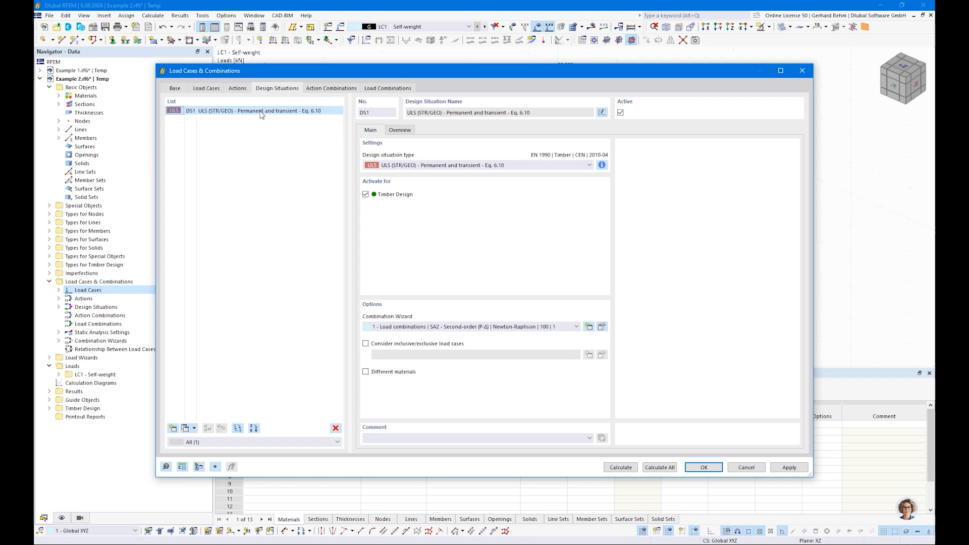
Set DS1's combination wizard to SA1 geometrically linear and review AC1, AC2 and the combinations.
left_click(386, 89)
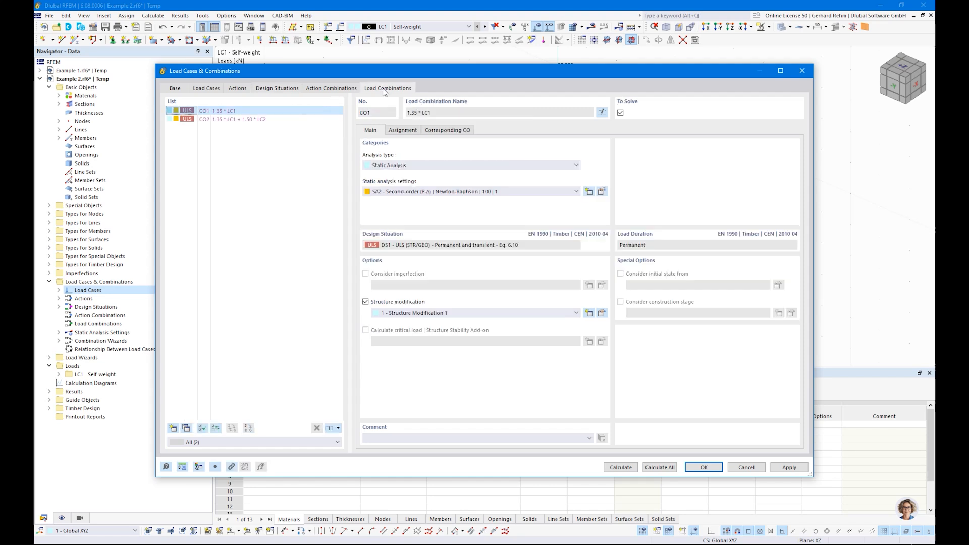
left_click(221, 120)
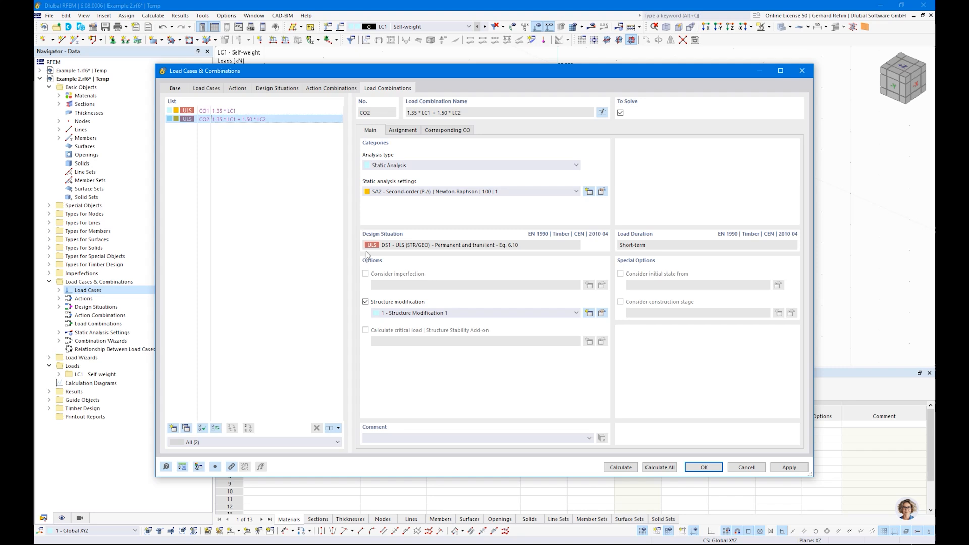
left_click(290, 89)
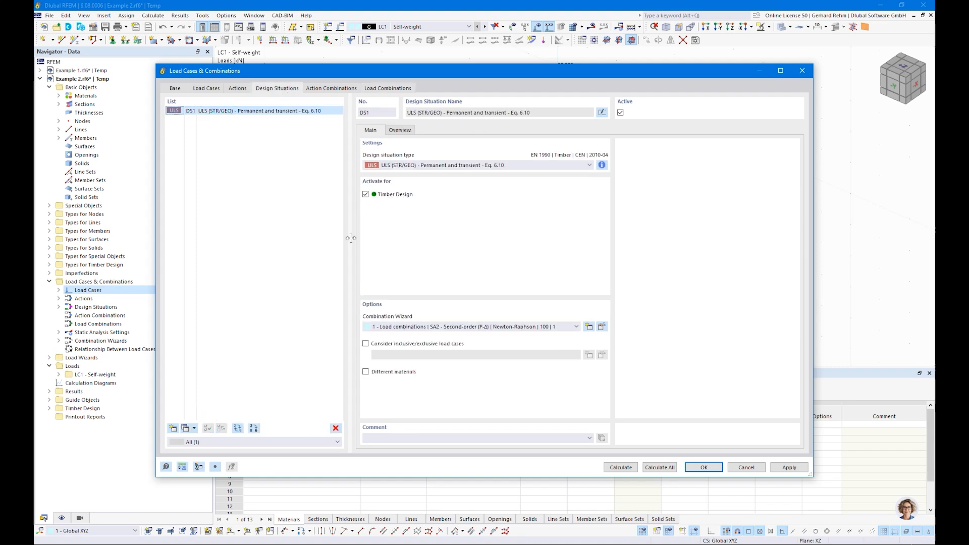
left_click(401, 327)
left_click(404, 350)
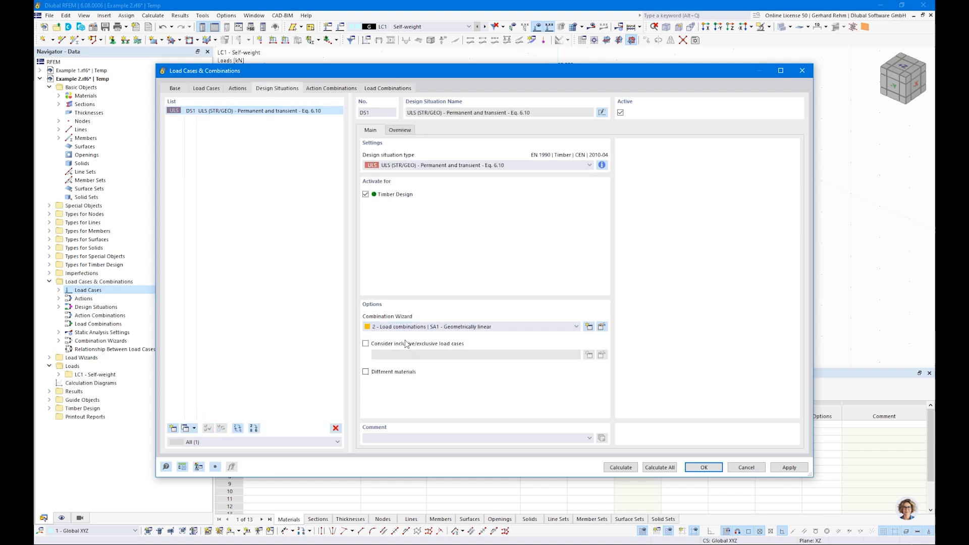
left_click(325, 89)
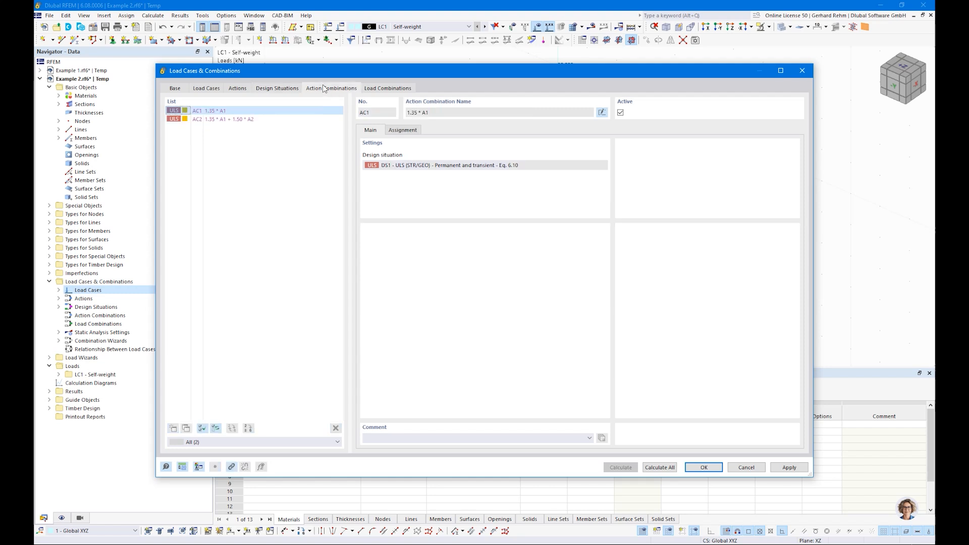
left_click(383, 89)
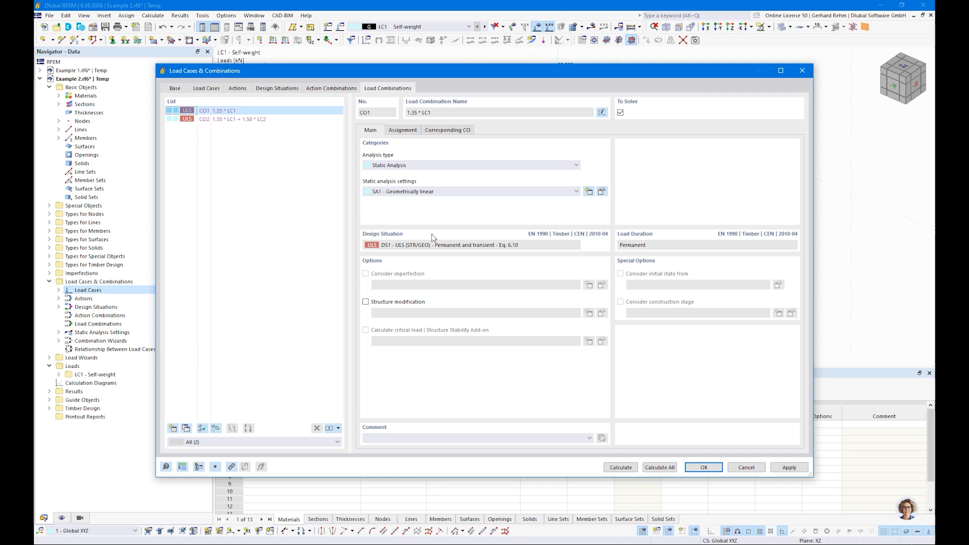
Accept the load settings and apply a 20 kN nodal force to the column top in LC2 Snow.
left_click(704, 467)
left_click(409, 26)
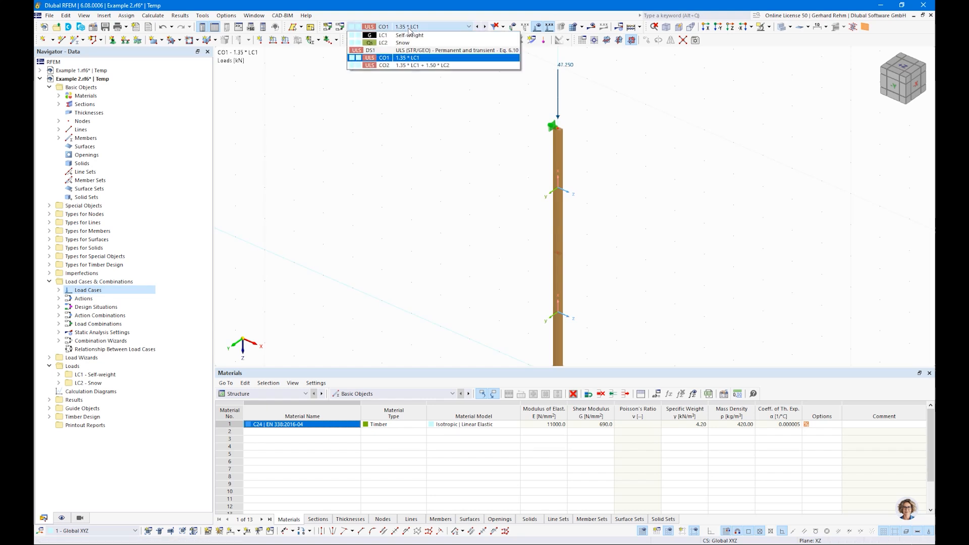
left_click(406, 43)
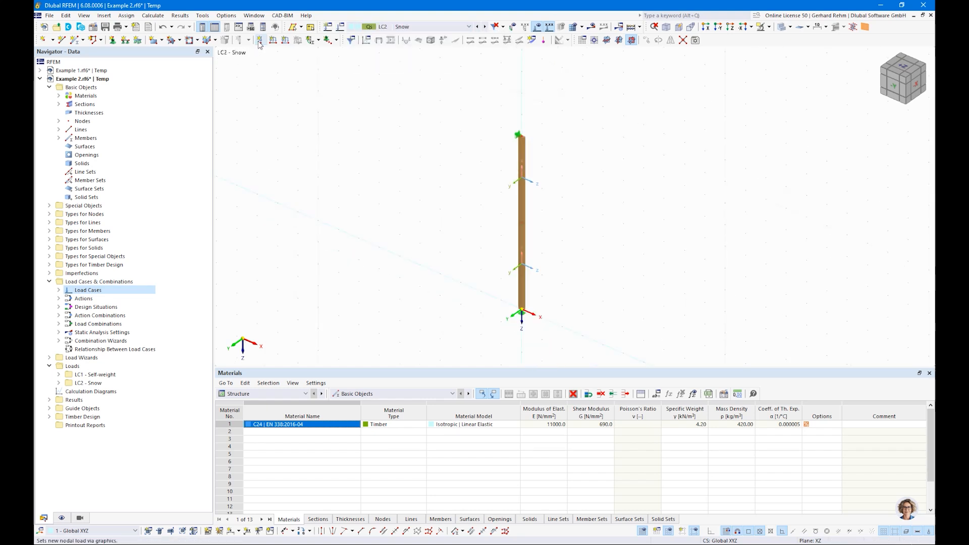
left_click(259, 39)
type("20")
left_click(621, 426)
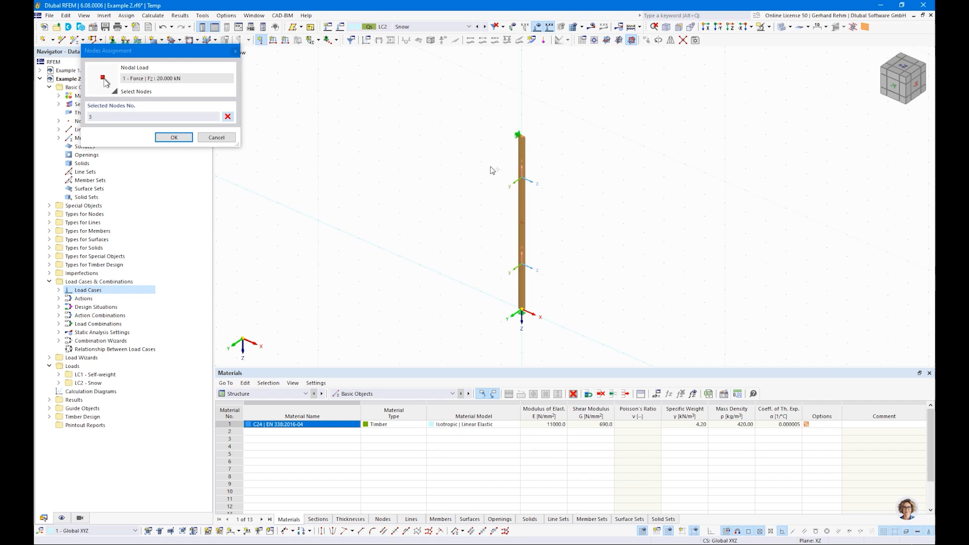
left_click(173, 138)
Select design situation DS1 from the load case list.
right_click(327, 144)
left_click(297, 132)
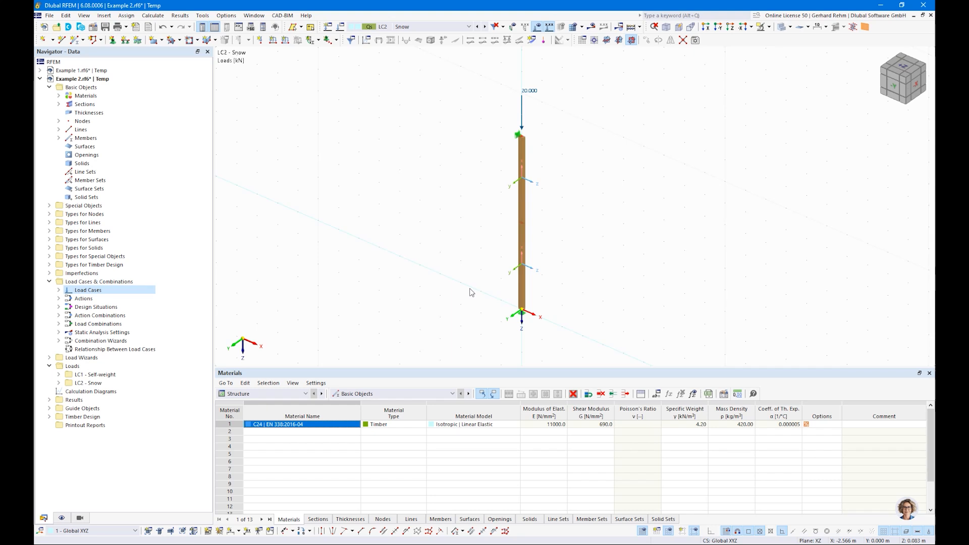
left_click(429, 27)
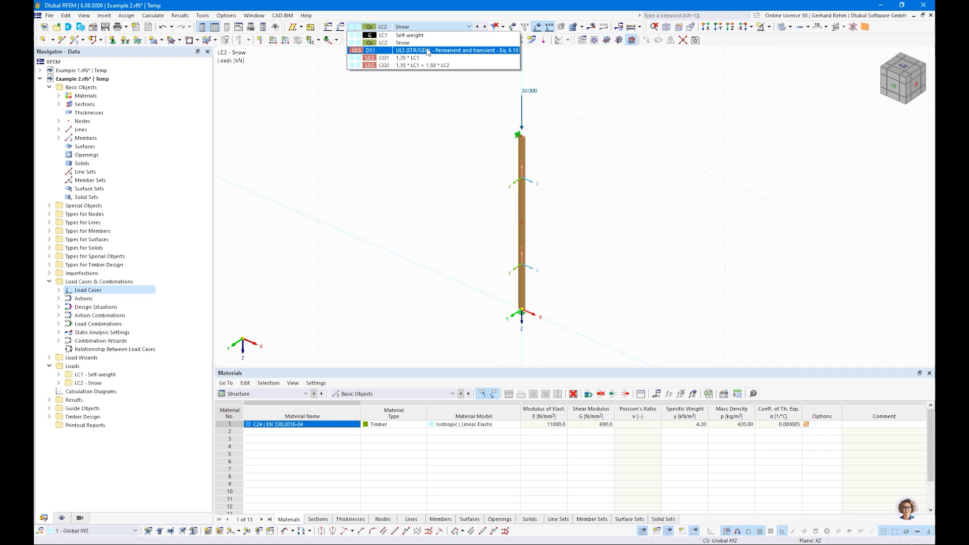
left_click(427, 50)
Show DS1 axial force N on the column (−77.25 to −78.56 kN) and switch tables to Timber Design.
left_click(592, 27)
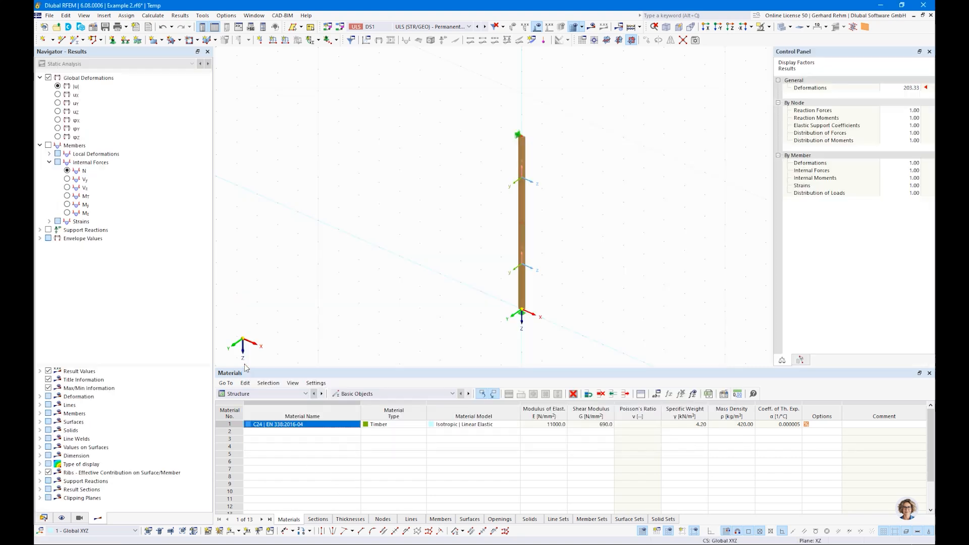
left_click(67, 170)
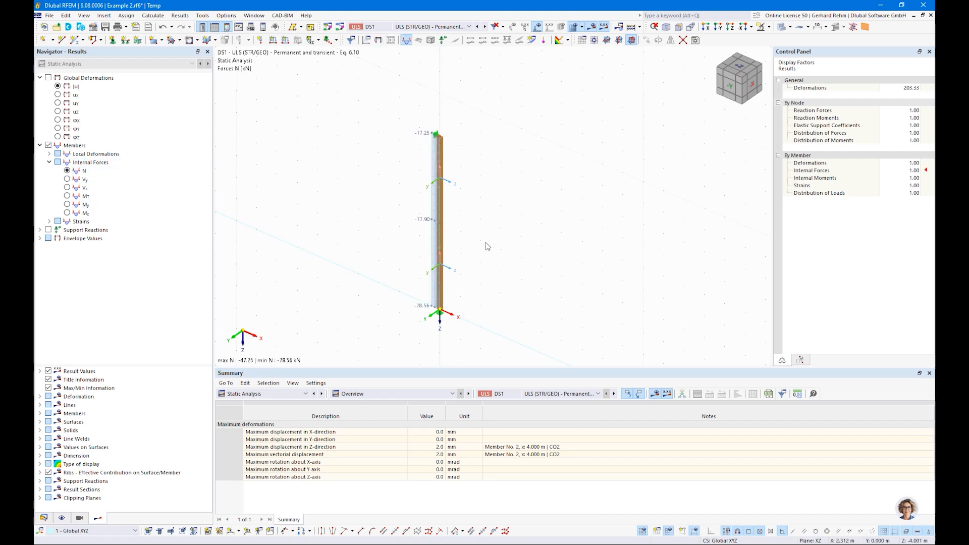
scroll(470, 251, "up", 2)
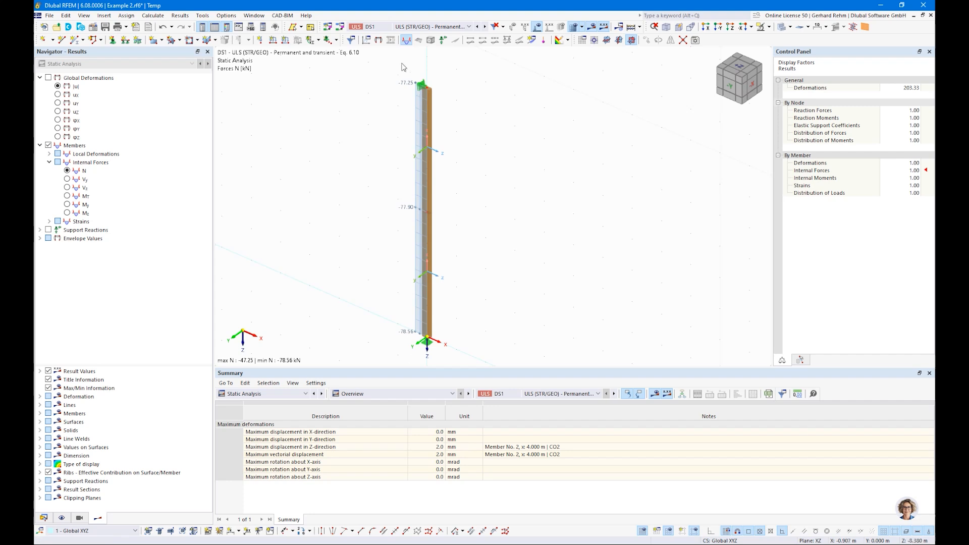
left_click(429, 189)
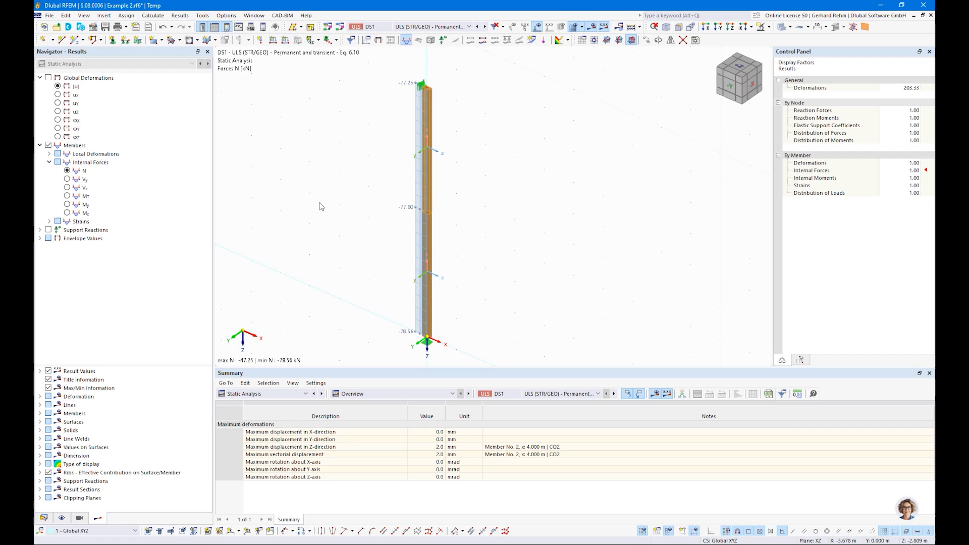
left_click(281, 394)
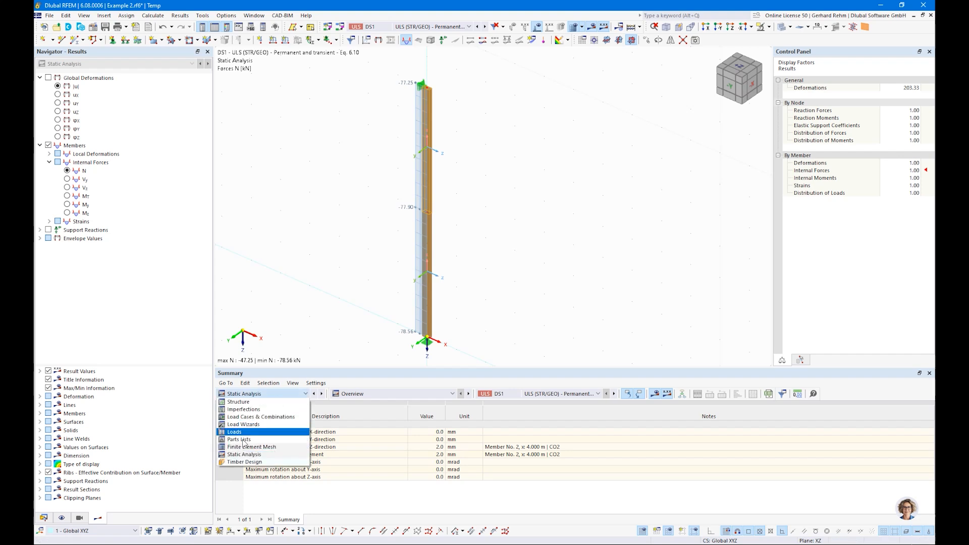
left_click(242, 462)
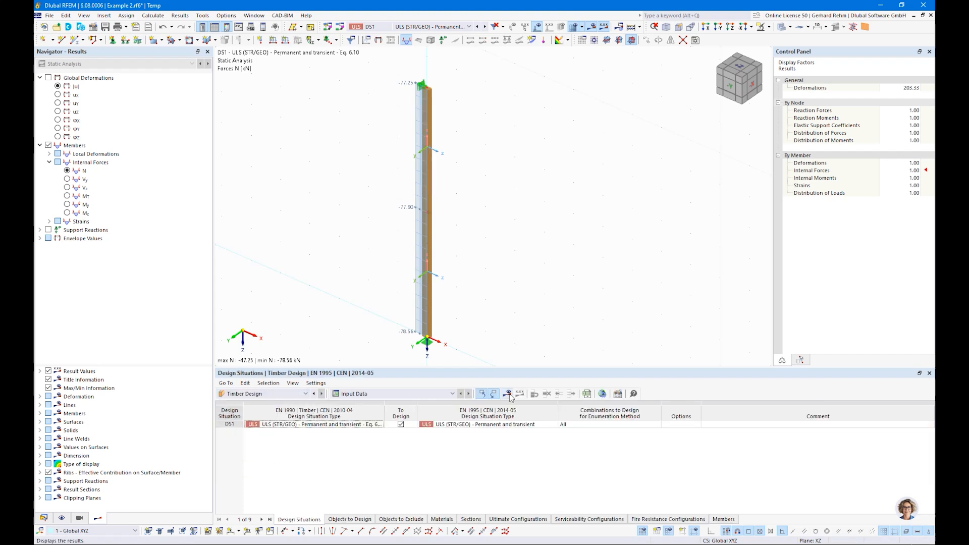
Run the timber design and list member design ratios by design situation, maximum 0.188.
left_click(511, 395)
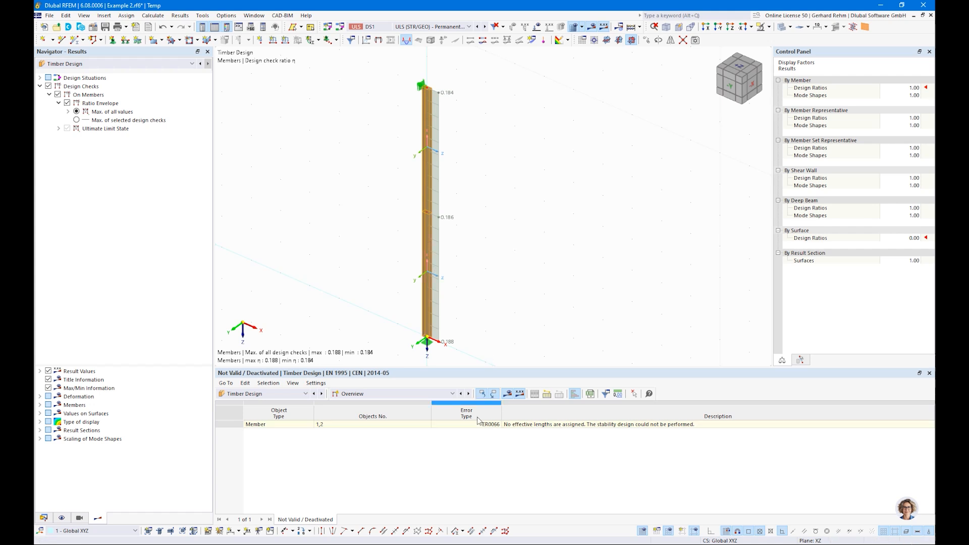
left_click(394, 394)
left_click(362, 418)
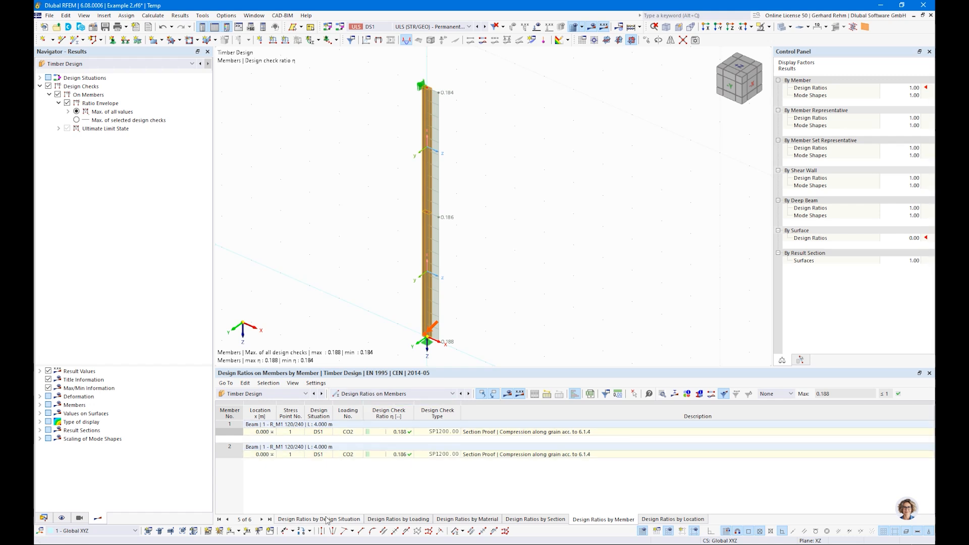
left_click(471, 432)
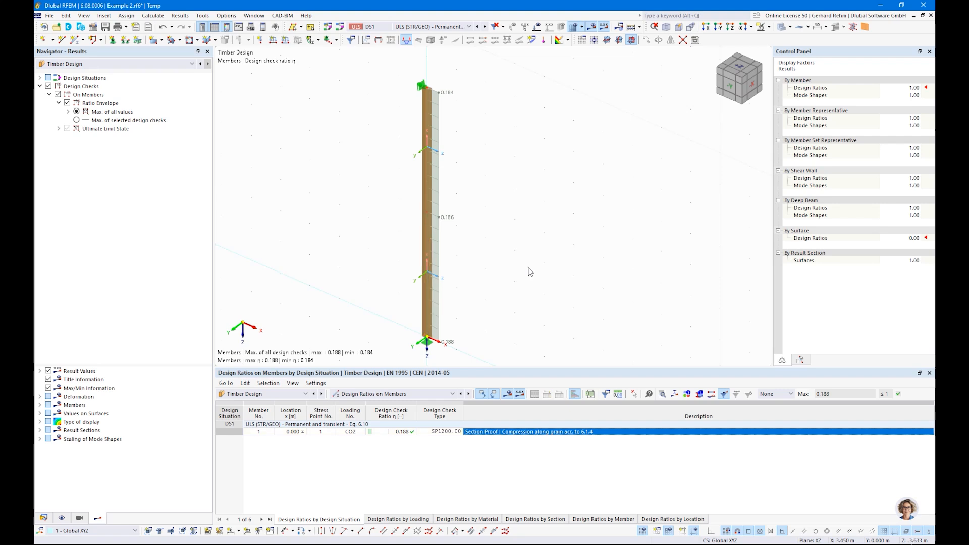
Window-select both column members and bring up their context menu.
scroll(530, 269, "down", 1)
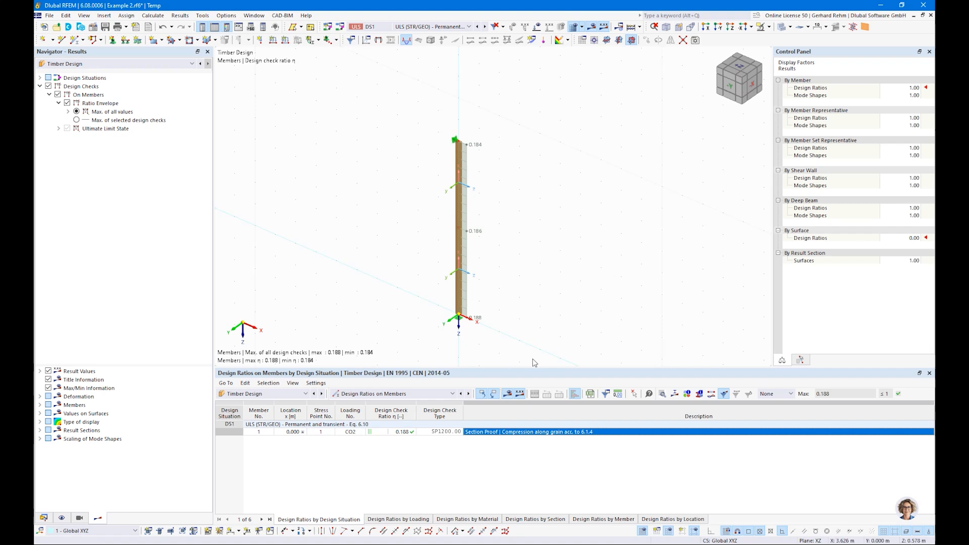
left_click_drag(527, 359, 427, 122)
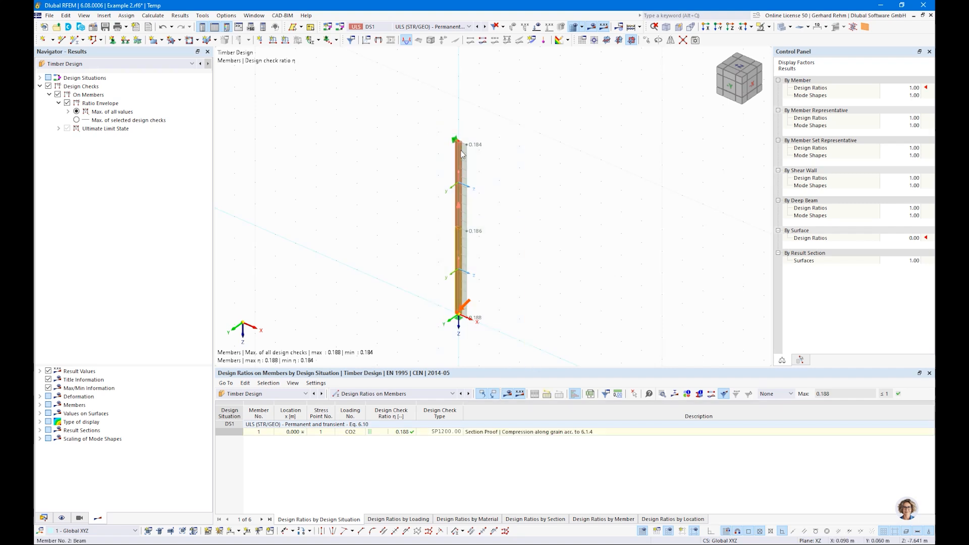
right_click(461, 150)
left_click(600, 127)
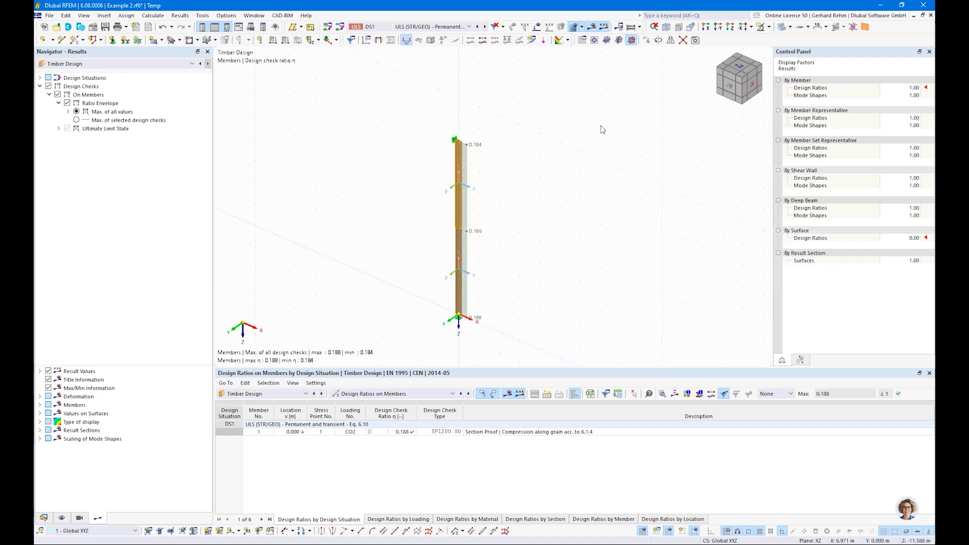
left_click_drag(559, 350, 407, 123)
right_click(460, 173)
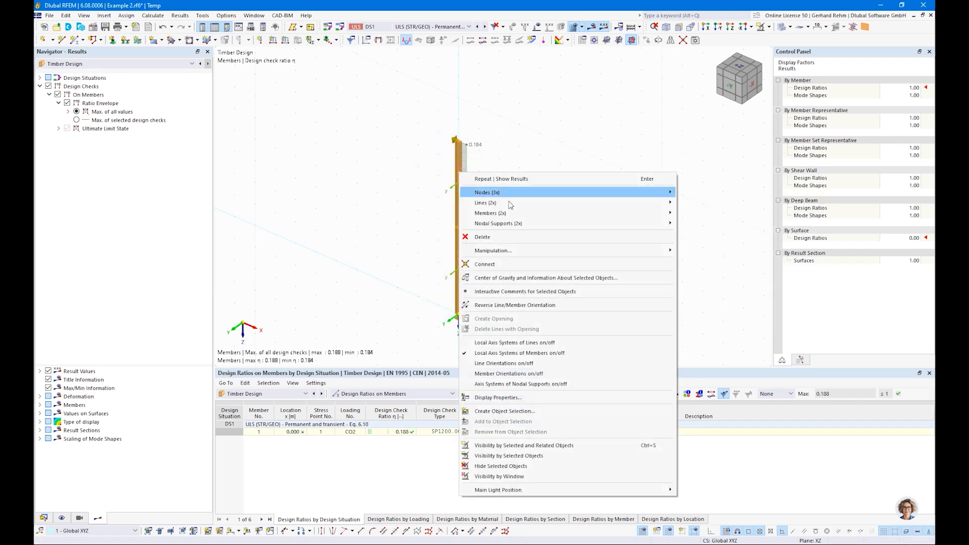
mouse_move(511, 218)
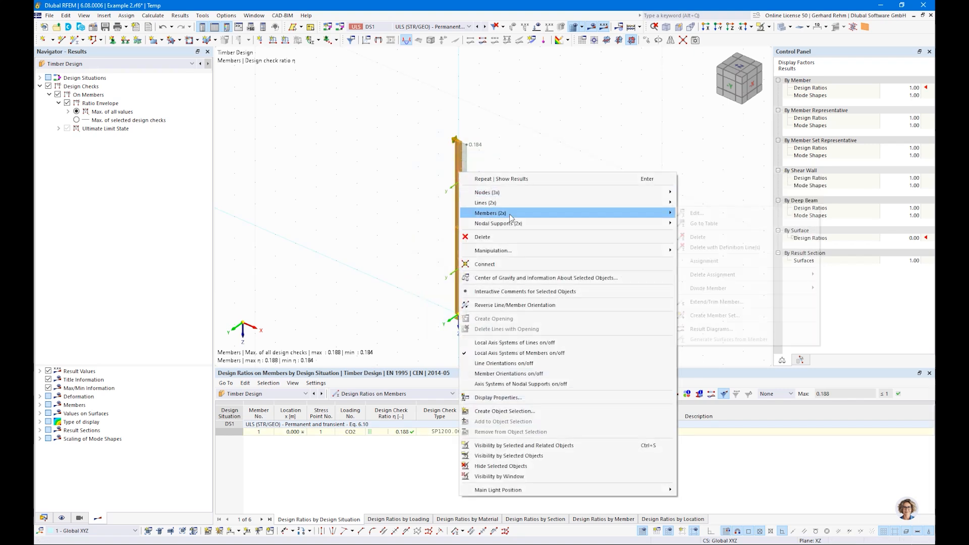
Make members 1 and 2 a member set with design properties and start new effective lengths.
left_click(712, 315)
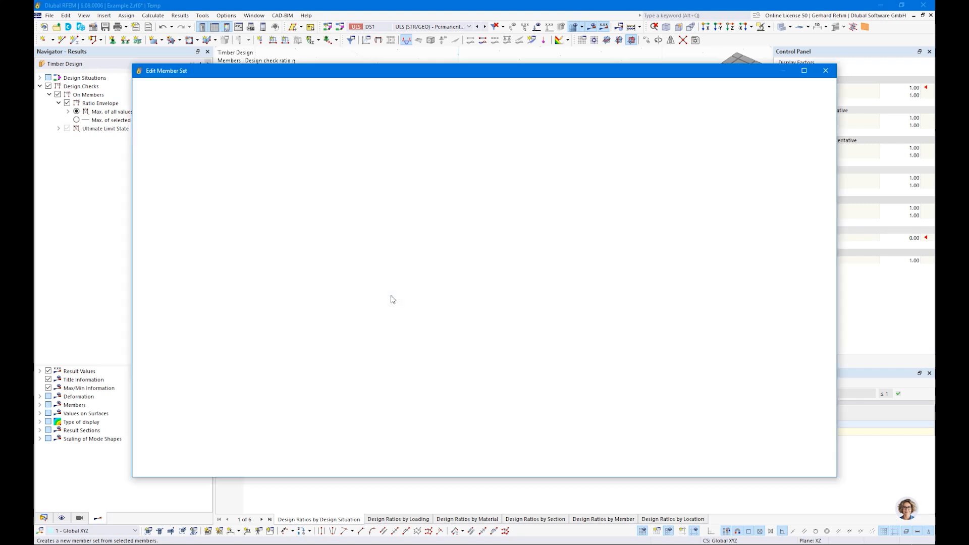
left_click(279, 223)
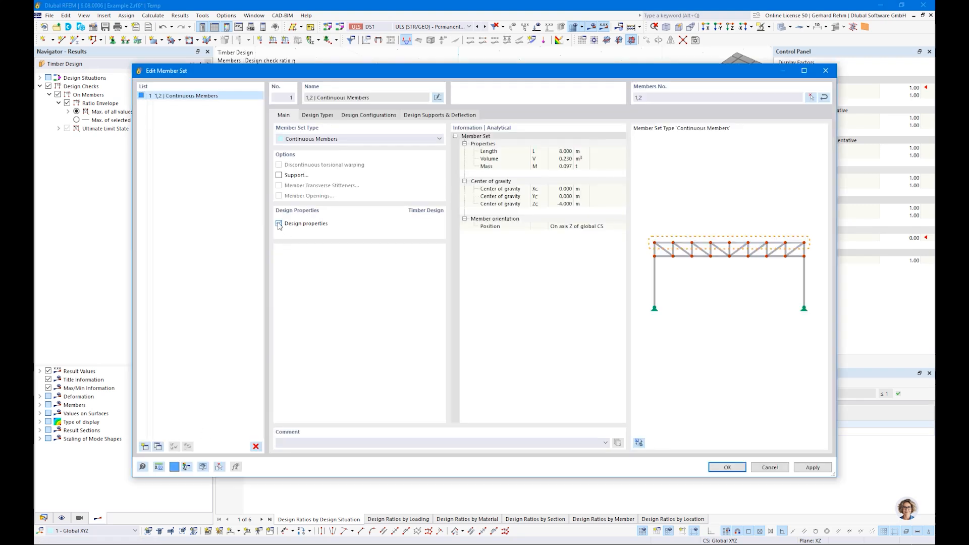
left_click(318, 115)
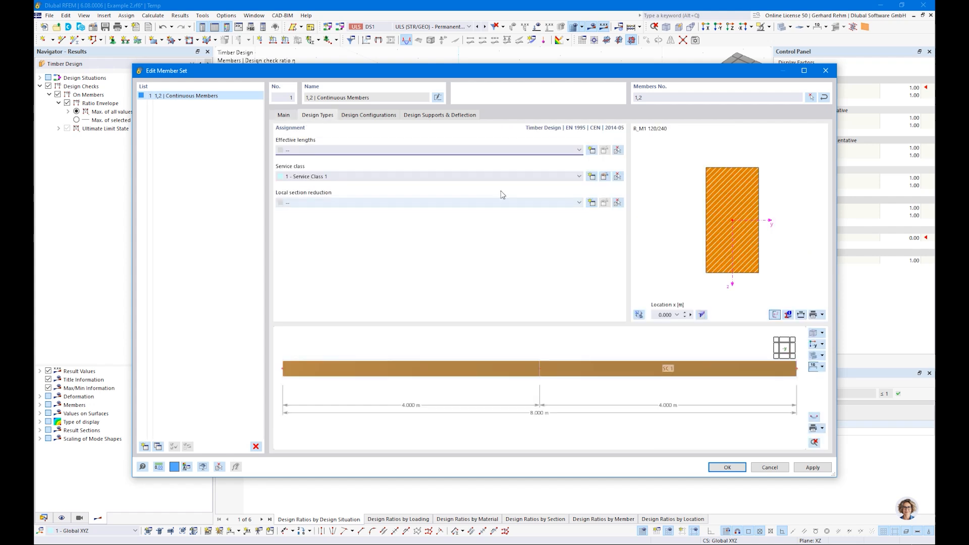
left_click(592, 150)
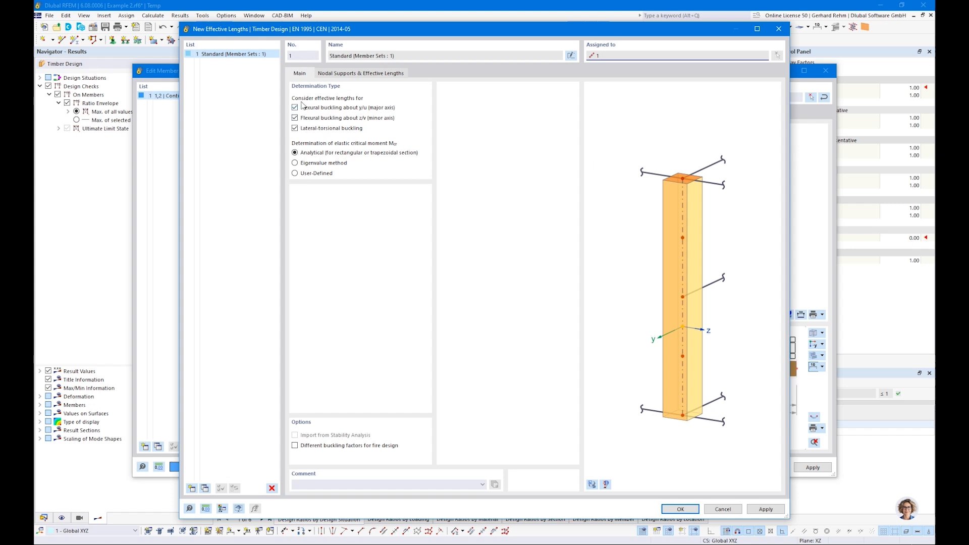
Exclude lateral-torsional buckling and bring up the nodal supports and effective lengths settings.
left_click(294, 128)
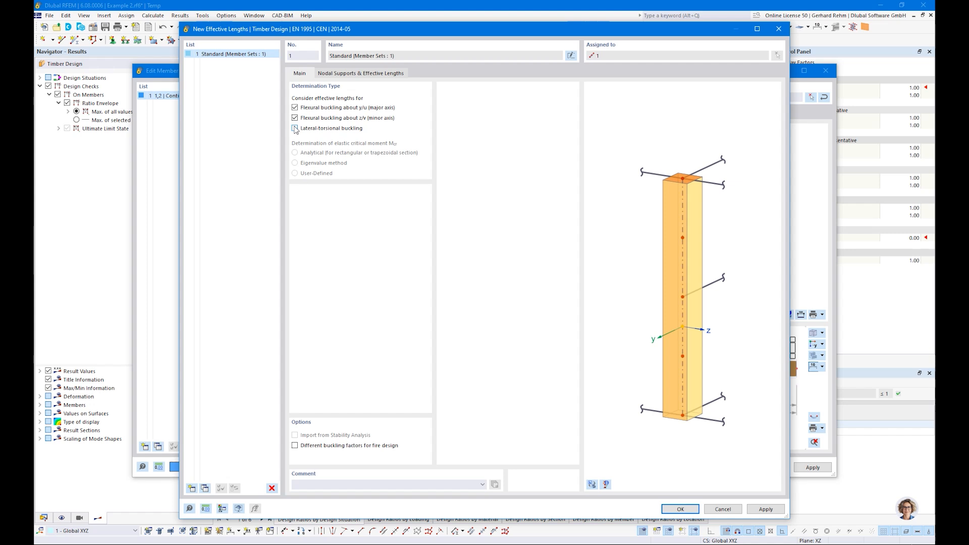
left_click(334, 75)
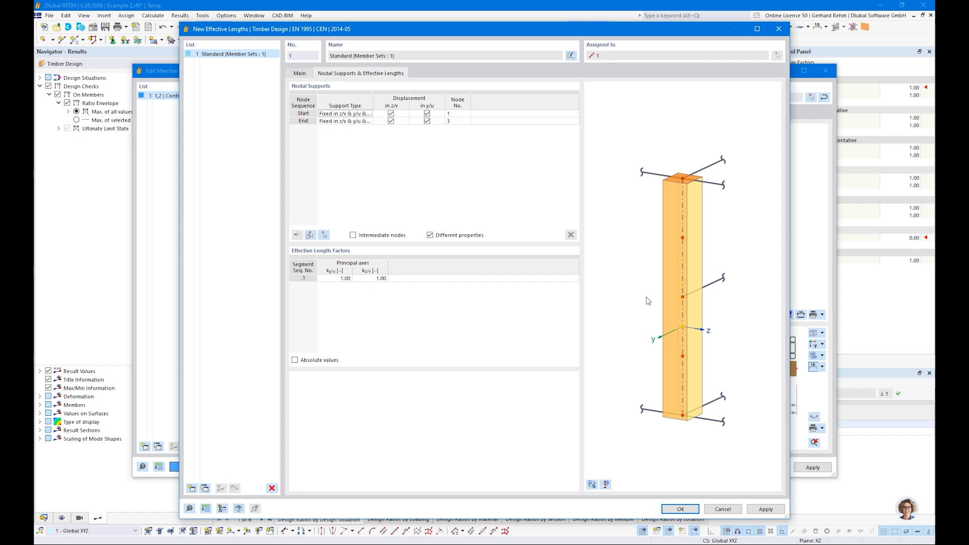
Show the 3D column model in the preview and allow intermediate nodes, keeping factors 1.00.
left_click(591, 484)
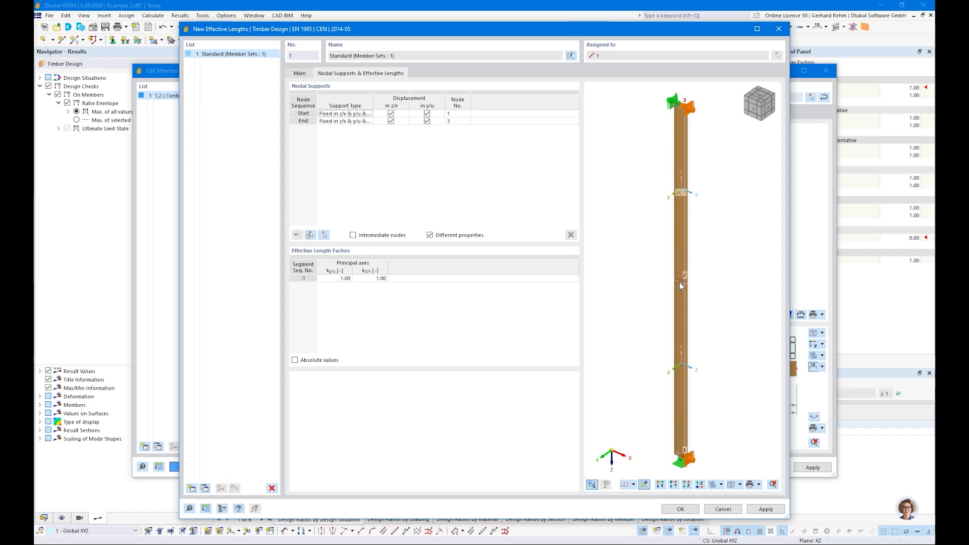
left_click(295, 360)
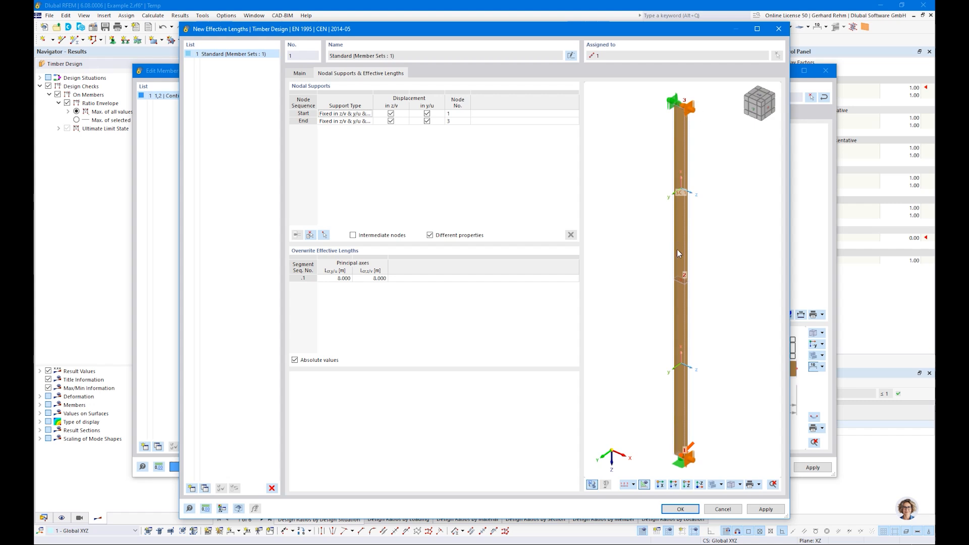
left_click(295, 361)
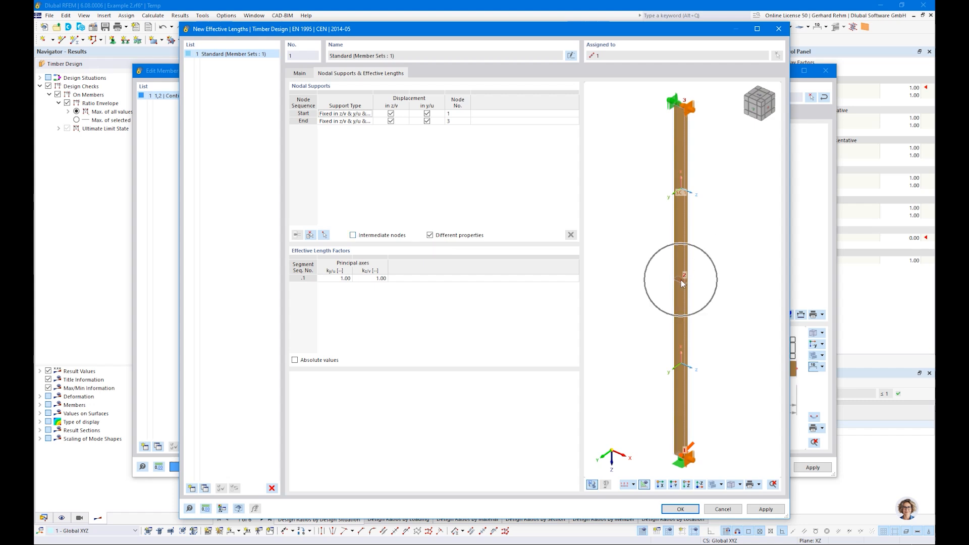
left_click(353, 235)
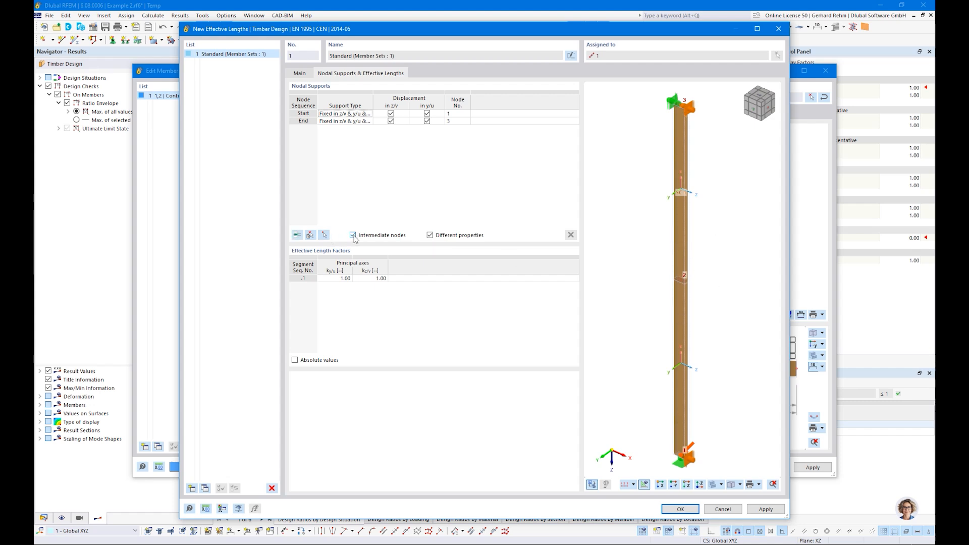
Add intermediate node 2 braced in y/u and switch to absolute lengths of 8.000 and 4.000 m.
left_click(298, 236)
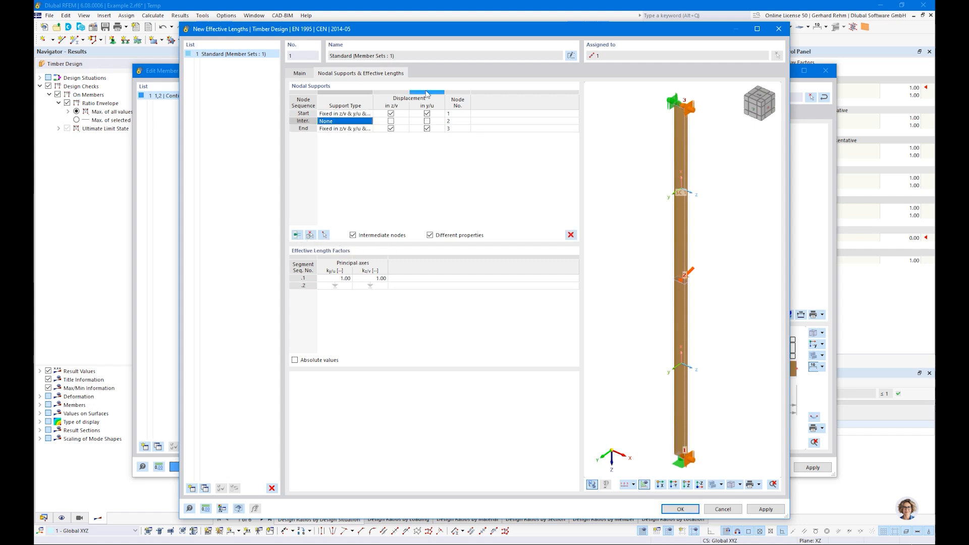
left_click(456, 121)
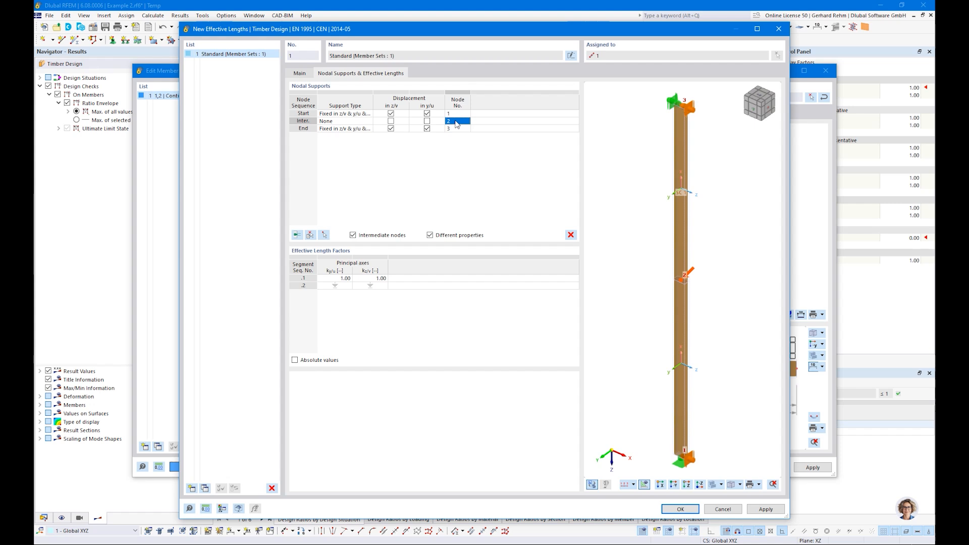
left_click(427, 121)
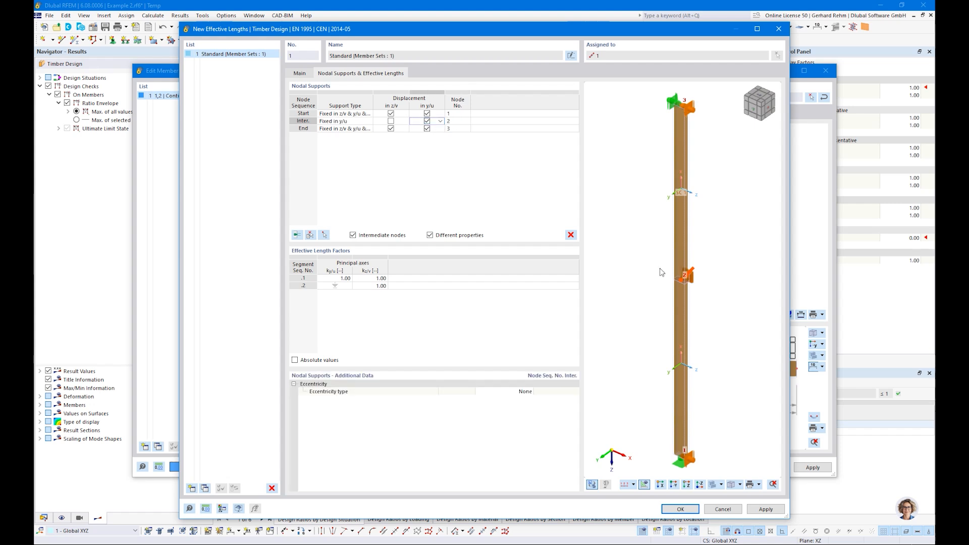
scroll(711, 236, "up", 2)
middle_click_drag(711, 235, 698, 396, "ctrl")
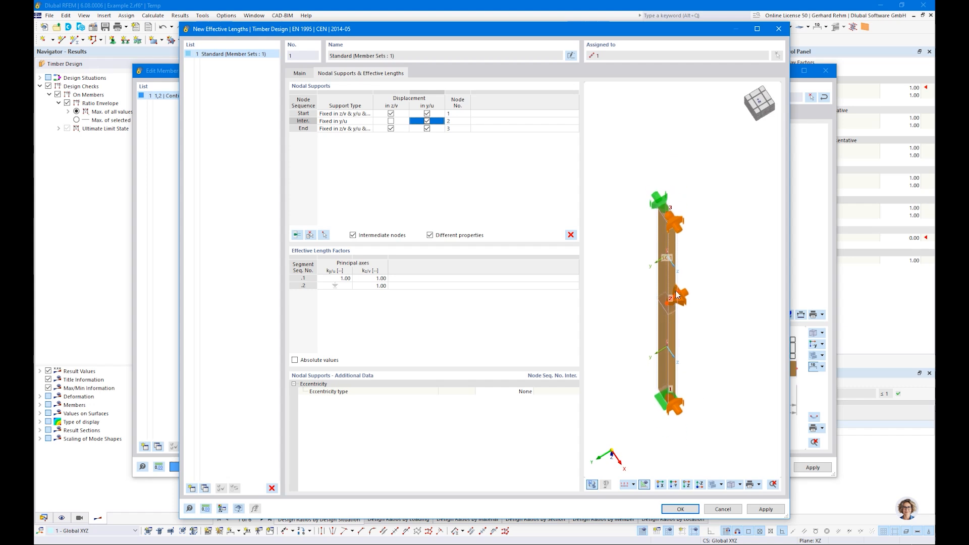
middle_click_drag(676, 399, 696, 353, "ctrl")
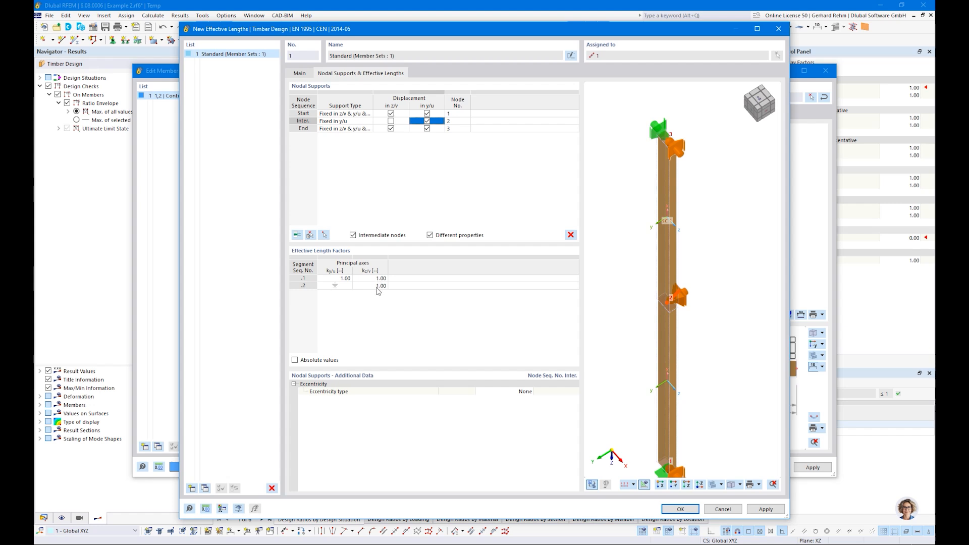
left_click(295, 360)
Confirm the effective lengths, hide results, and display member effective lengths on the column.
left_click(673, 510)
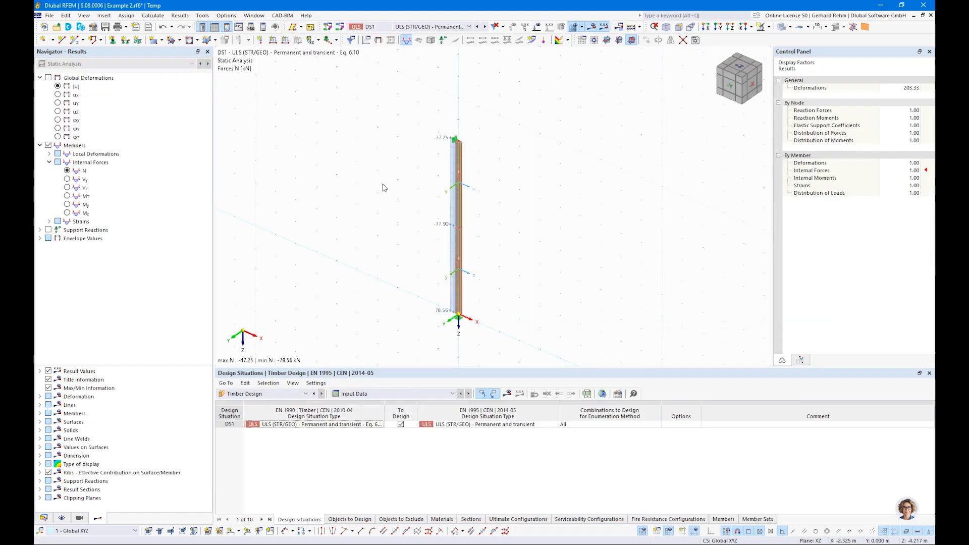
left_click(591, 27)
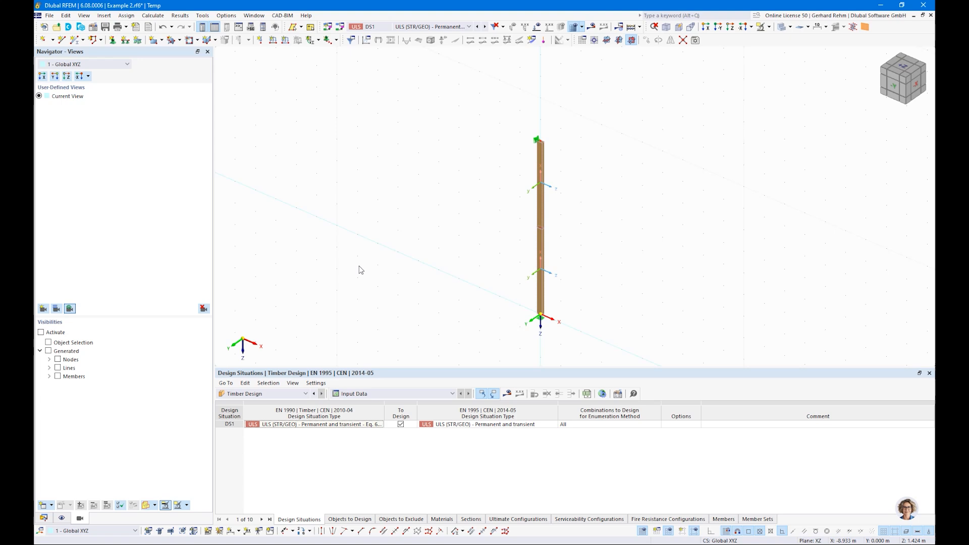
left_click(62, 519)
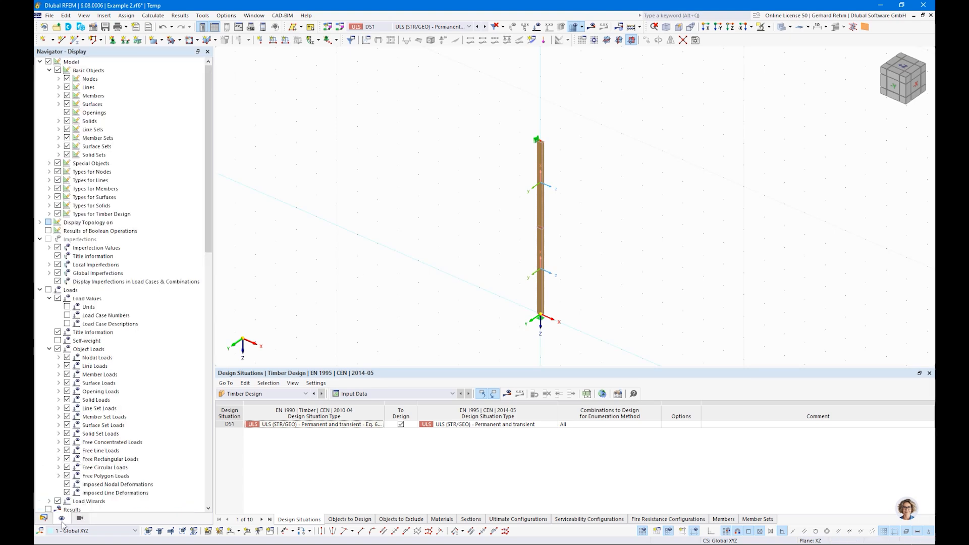
left_click(49, 214)
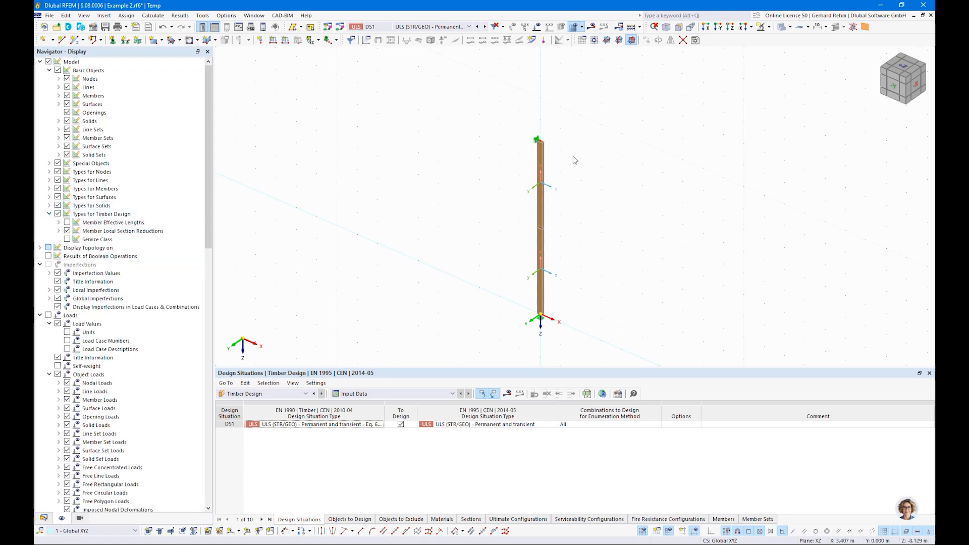
scroll(579, 259, "up", 2)
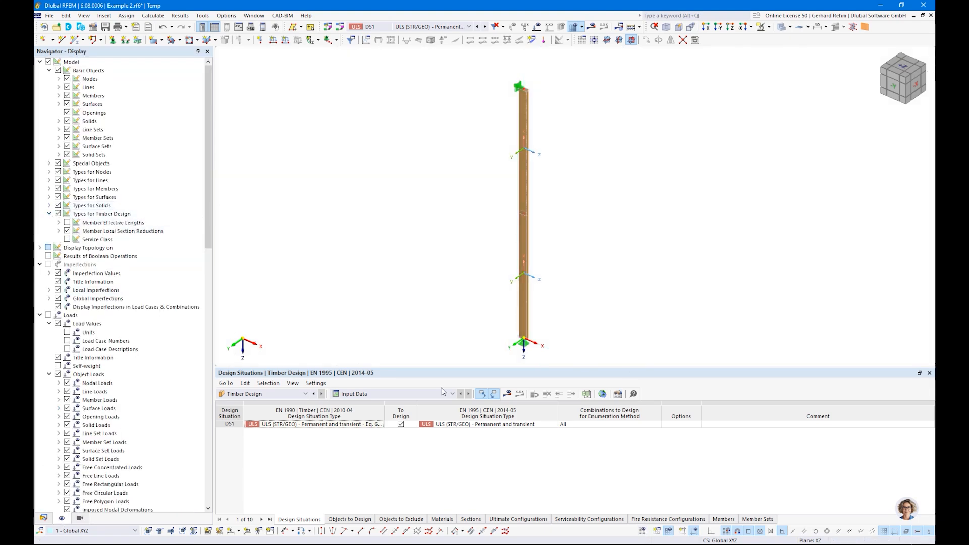
left_click(67, 223)
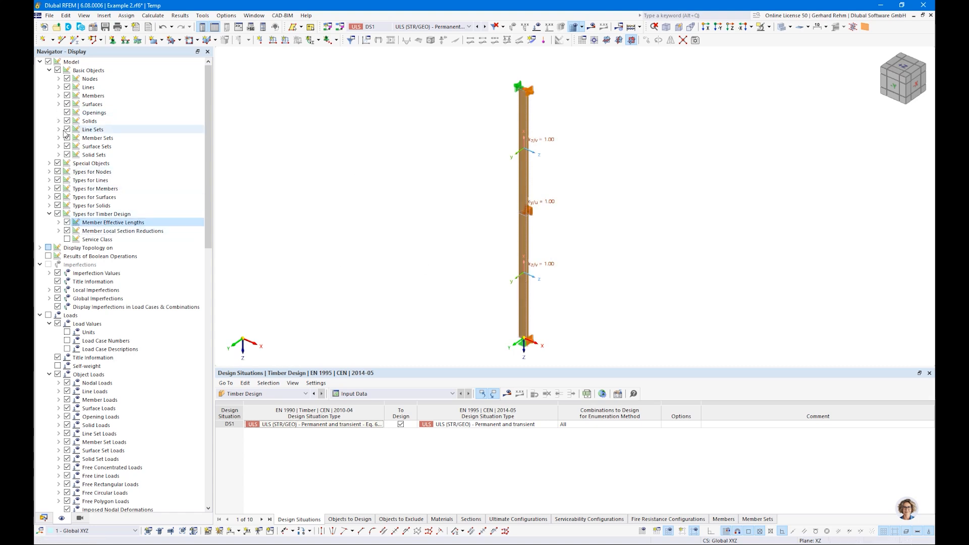
Label the column with effective lengths instead of factors, hide design labels, and rerun timber design.
left_click(49, 172)
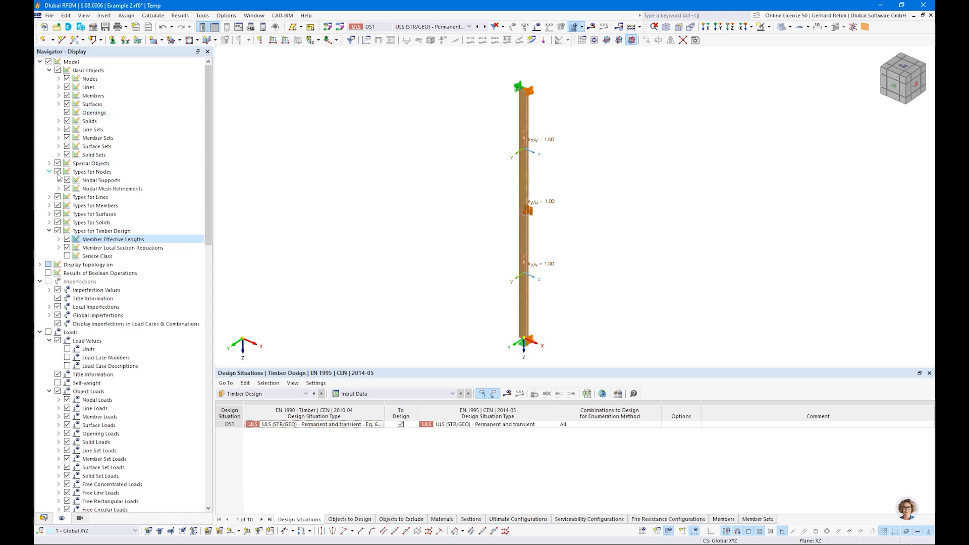
left_click(67, 180)
middle_click_drag(669, 215, 587, 238, "ctrl")
right_click(587, 239)
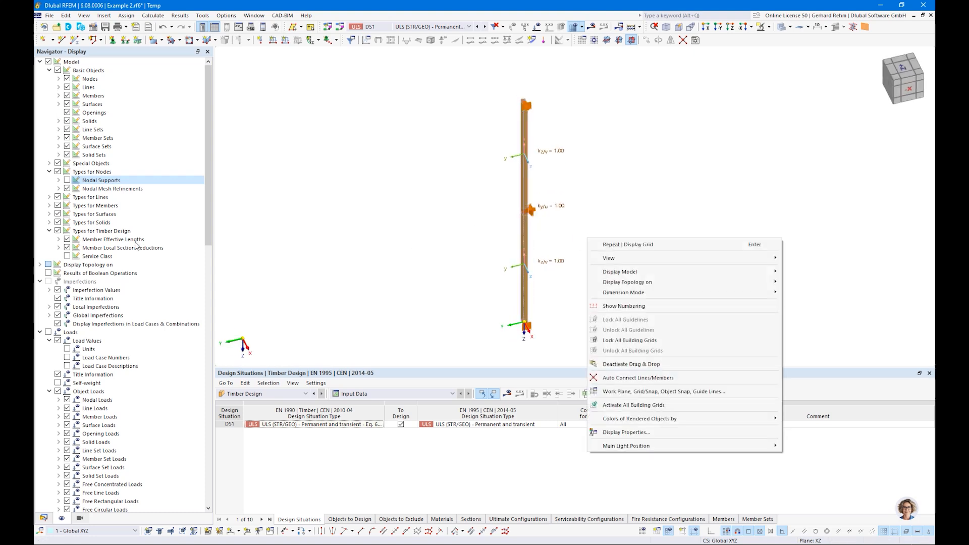
left_click(337, 255)
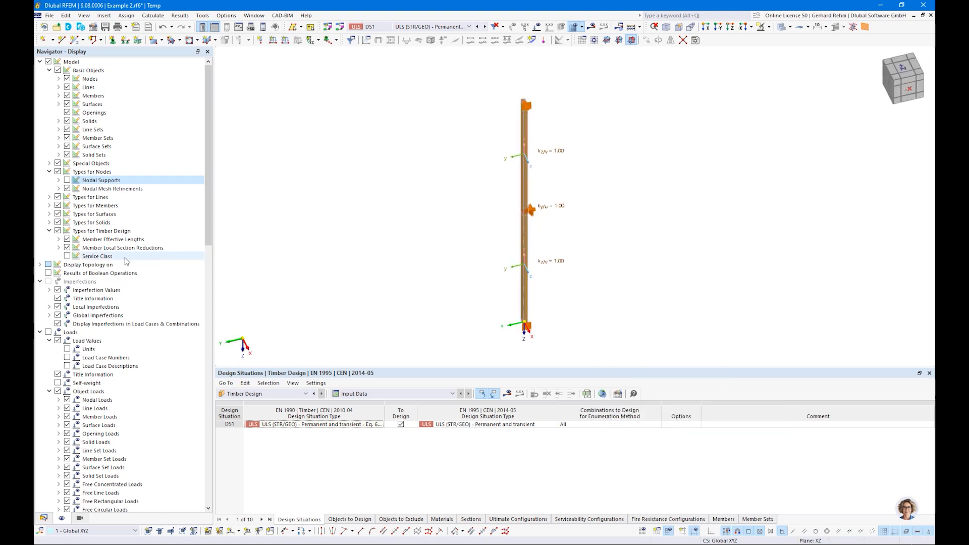
left_click(59, 239)
left_click(76, 273)
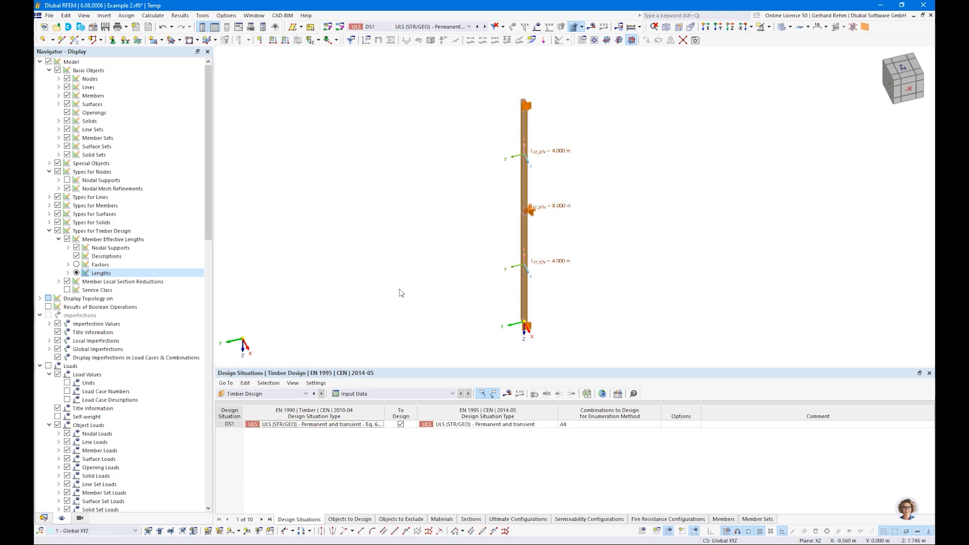
left_click(58, 232)
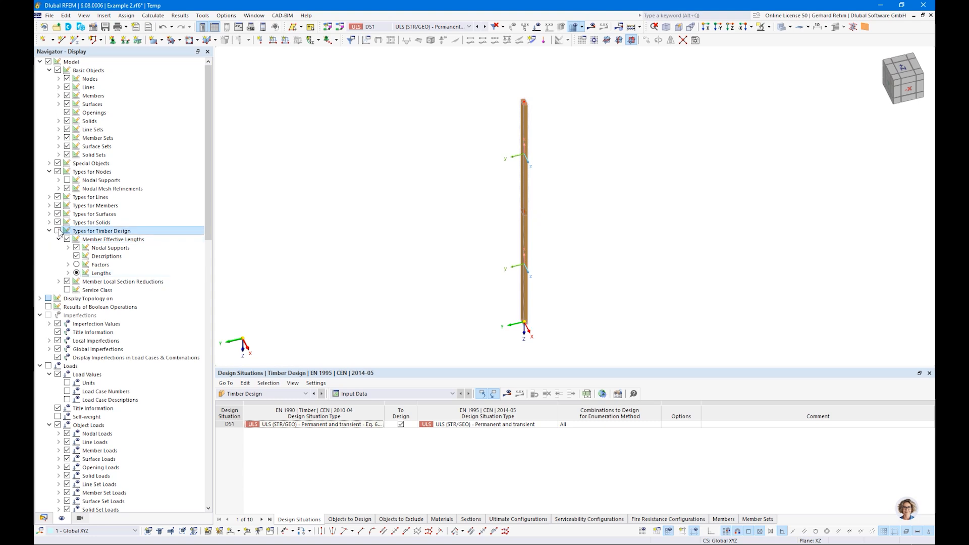
left_click(67, 180)
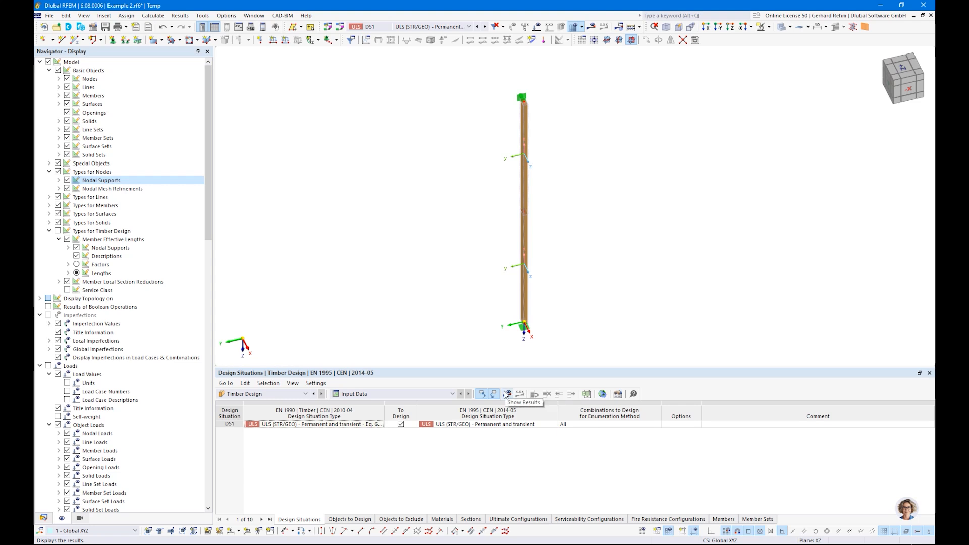
left_click(506, 394)
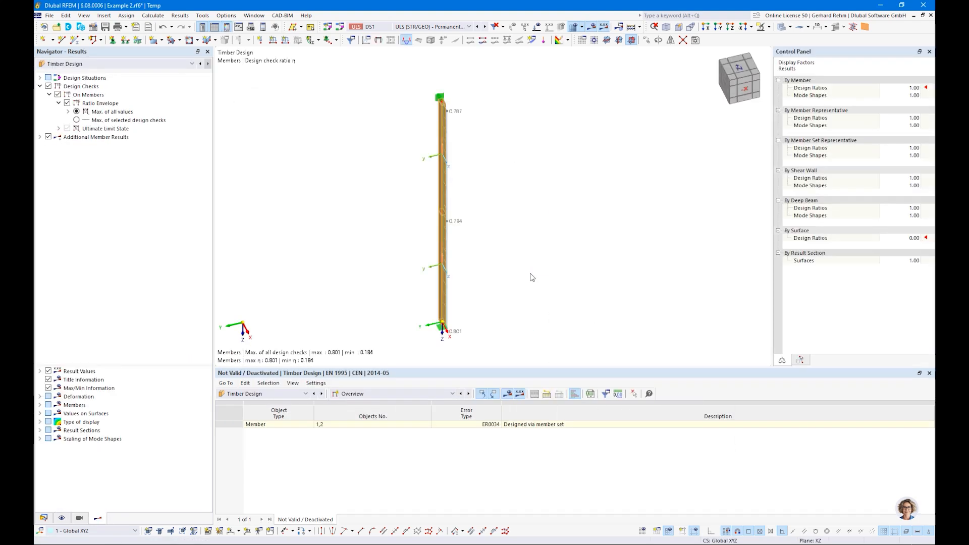
left_click(347, 394)
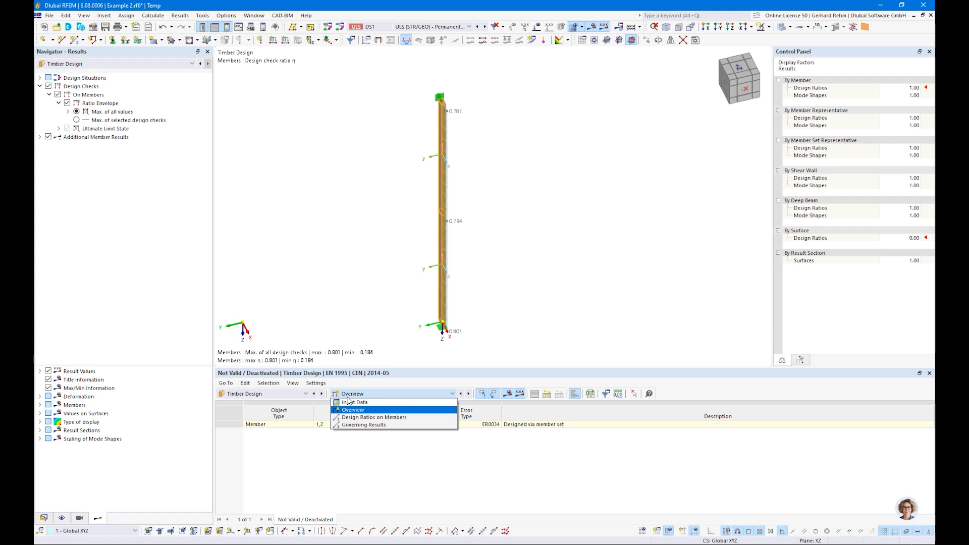
In Objects to Design, untick individual Members so only the member set is designed, then recalculate.
left_click(348, 402)
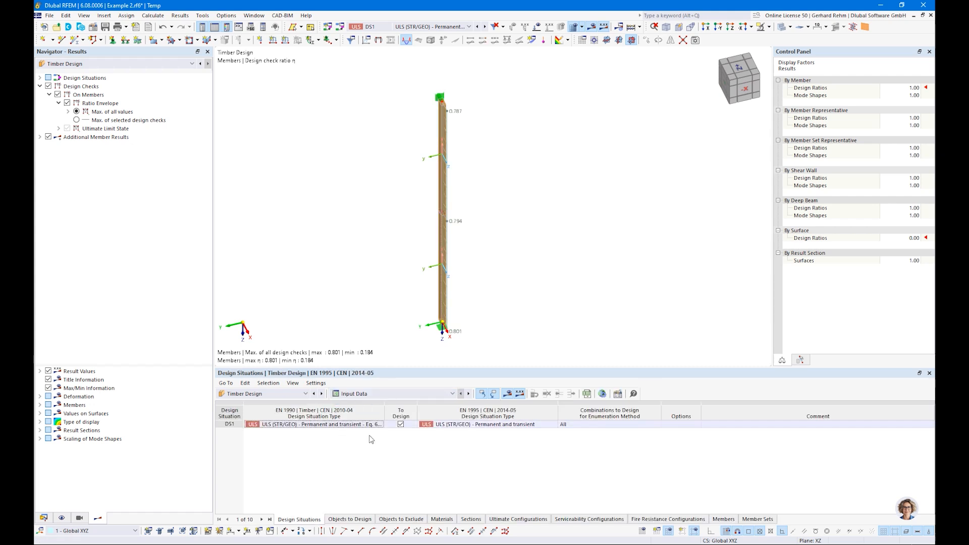
left_click(349, 519)
left_click(447, 424)
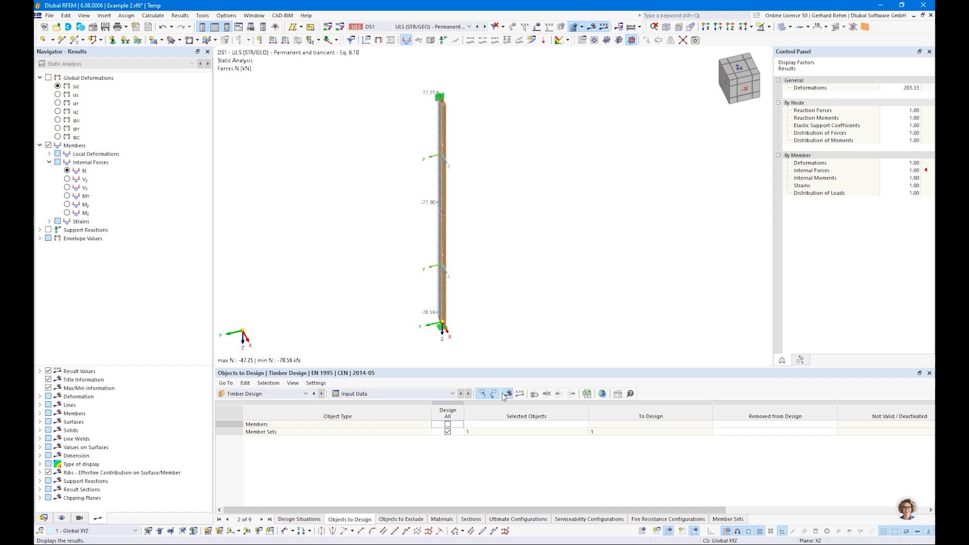
left_click(506, 395)
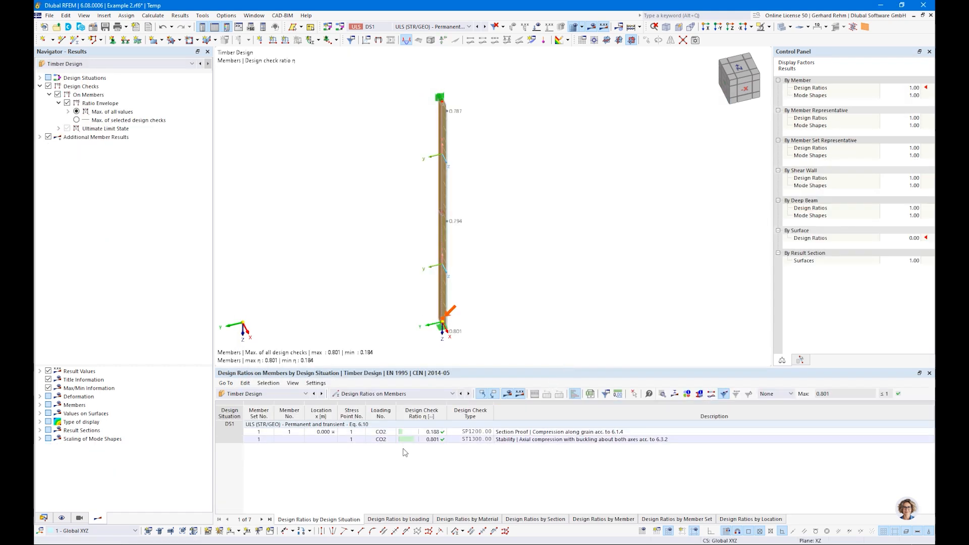
Select the 0.801 ST1300 stability check result after viewing the 0.188 section proof.
left_click(437, 433)
middle_click_drag(511, 292, 597, 302, "ctrl")
right_click(597, 301)
left_click(504, 461)
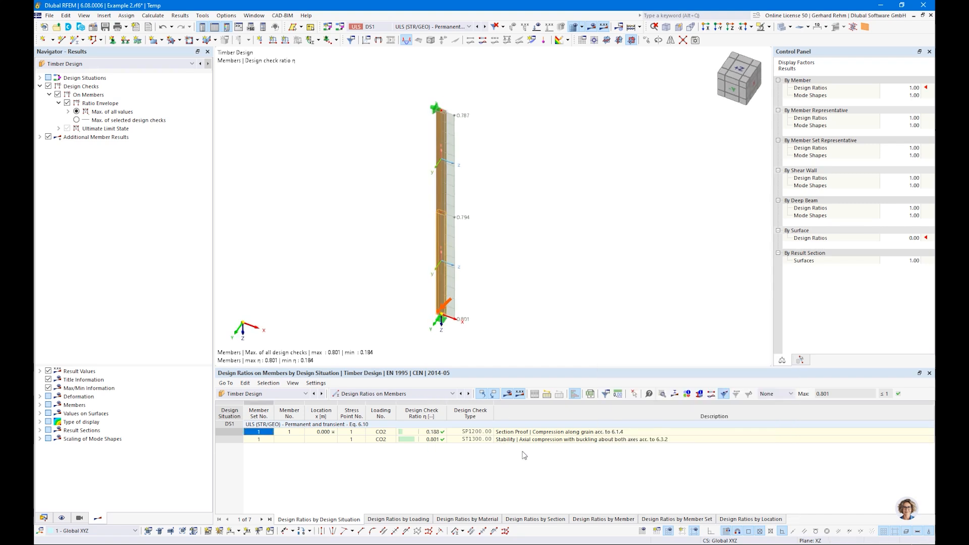
left_click(532, 440)
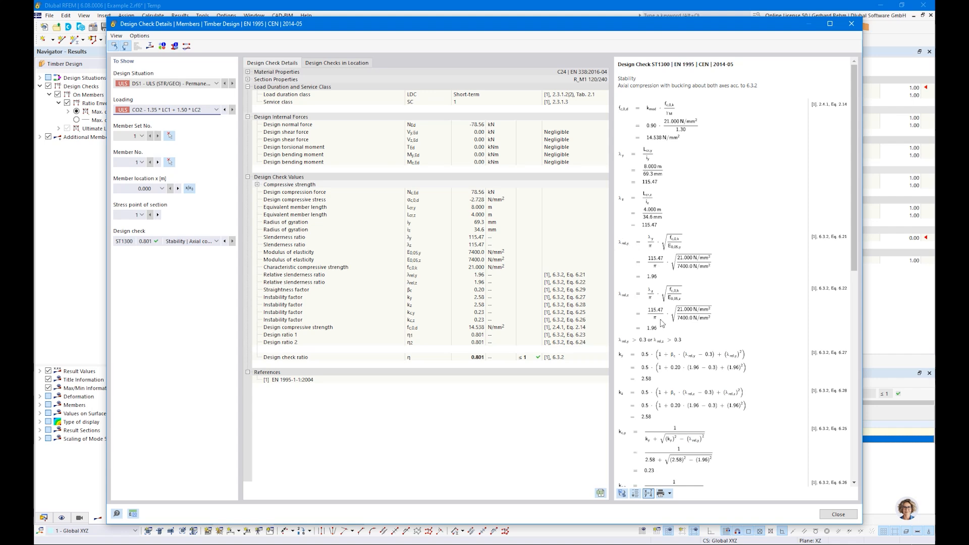
Scroll through the ST1300 formulas and check the Design check list, keeping the stability check.
scroll(661, 322, "down", 2)
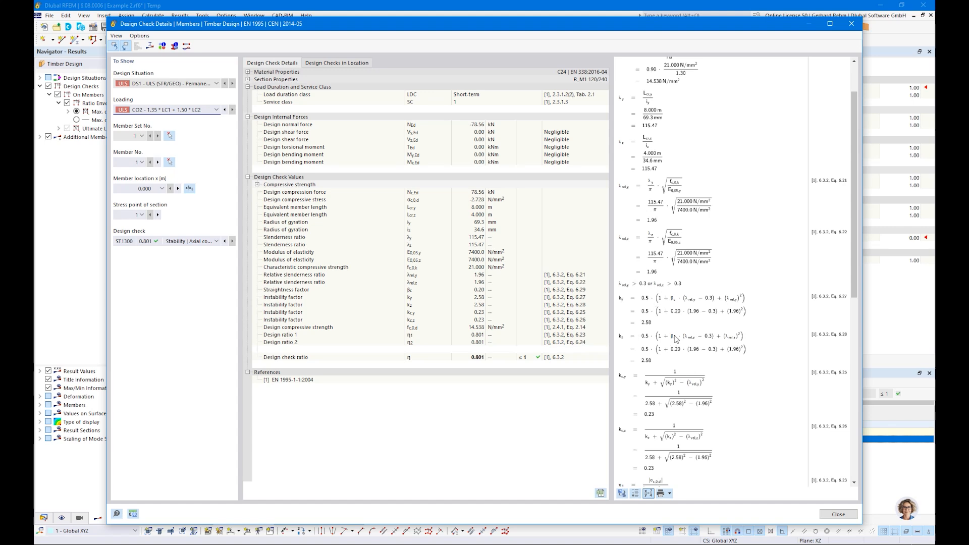
scroll(675, 323, "down", 2)
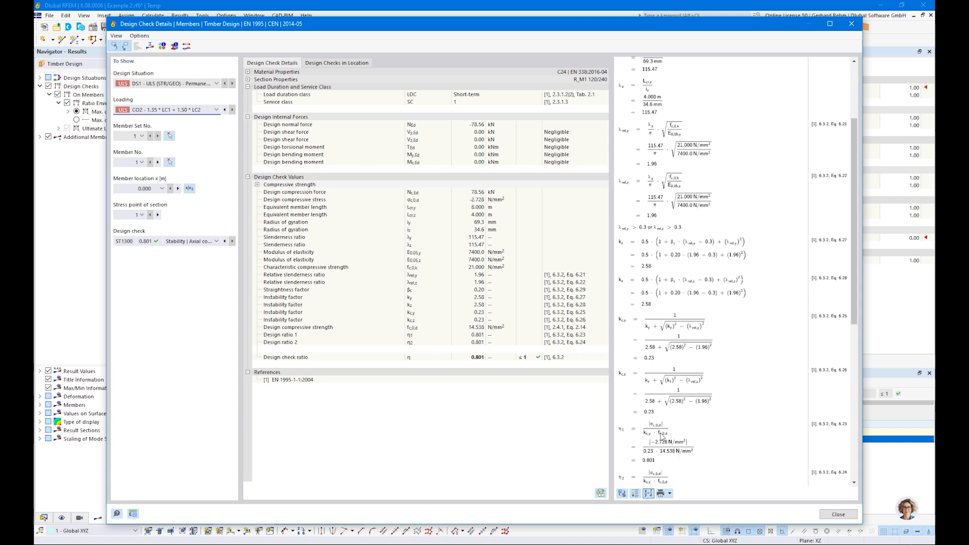
left_click(183, 242)
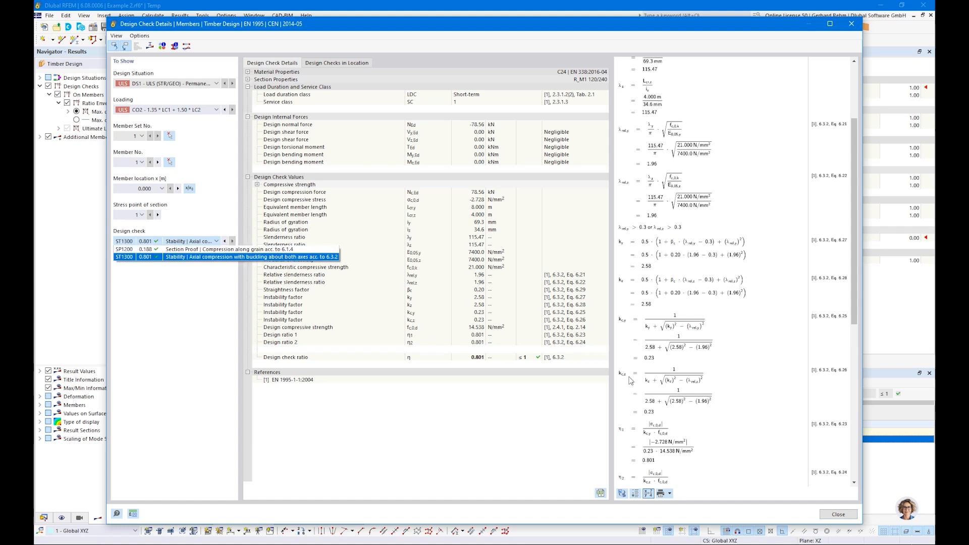
left_click(654, 459)
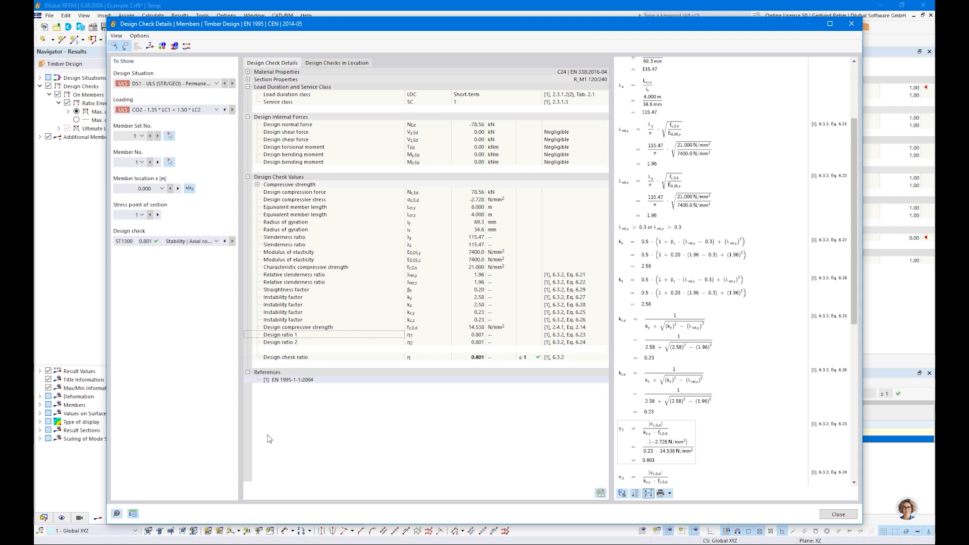
left_click(181, 241)
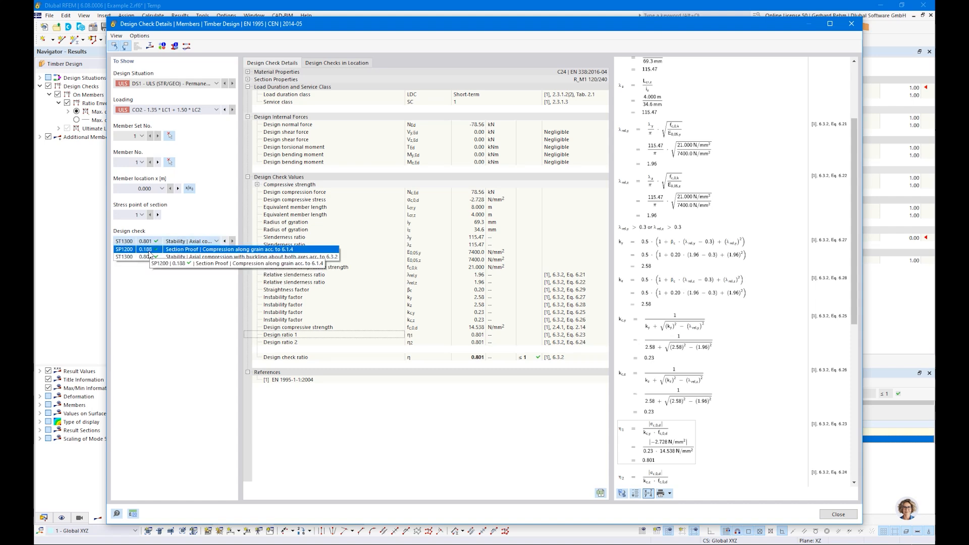
left_click(462, 443)
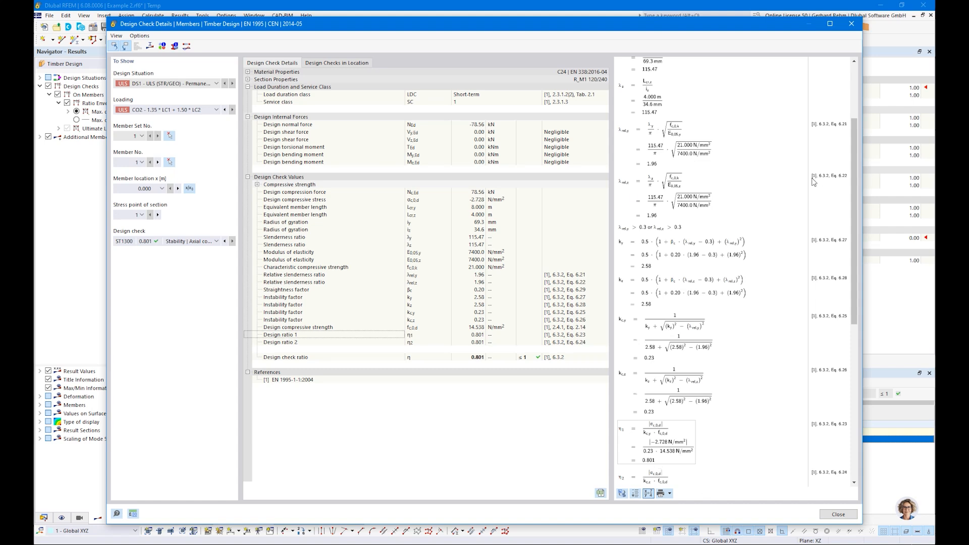
Review the remaining derivation of the 0.801 ratio and close Design Check Details.
left_click_drag(855, 159, 860, 89)
left_click_drag(860, 123, 852, 98)
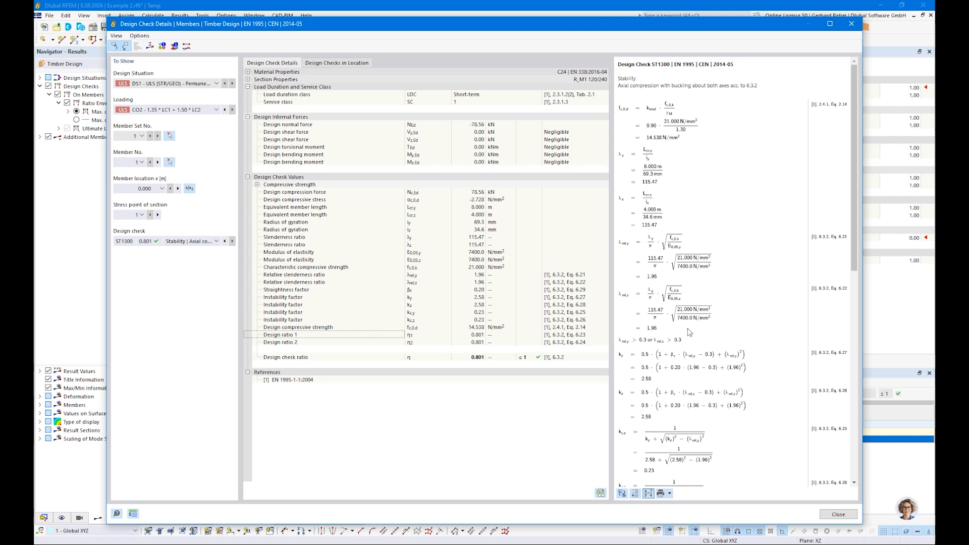
scroll(688, 328, "down", 5)
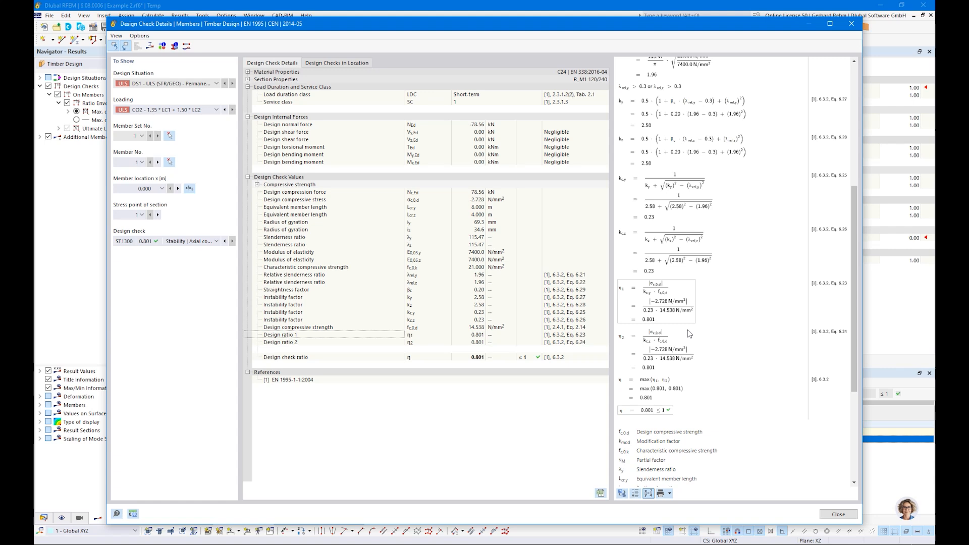
scroll(688, 329, "up", 5)
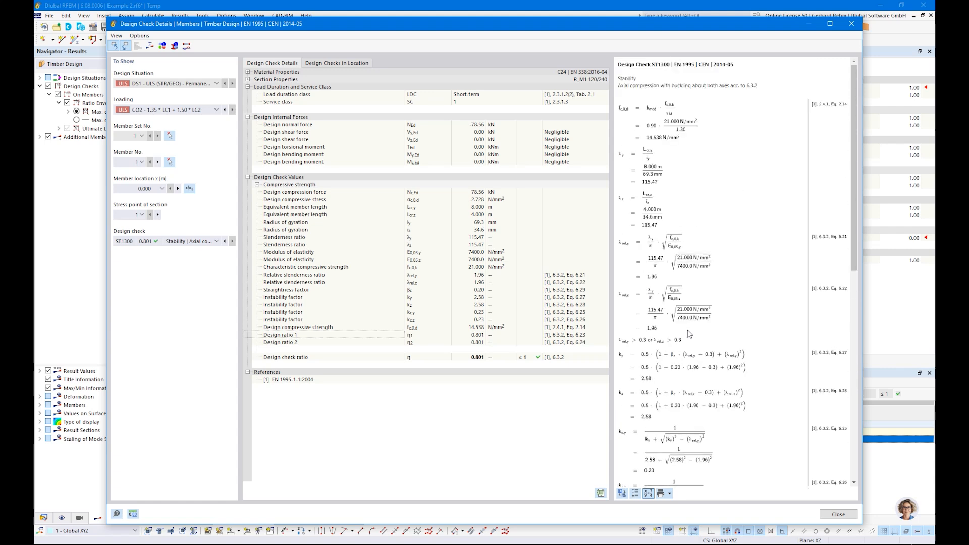
left_click(839, 515)
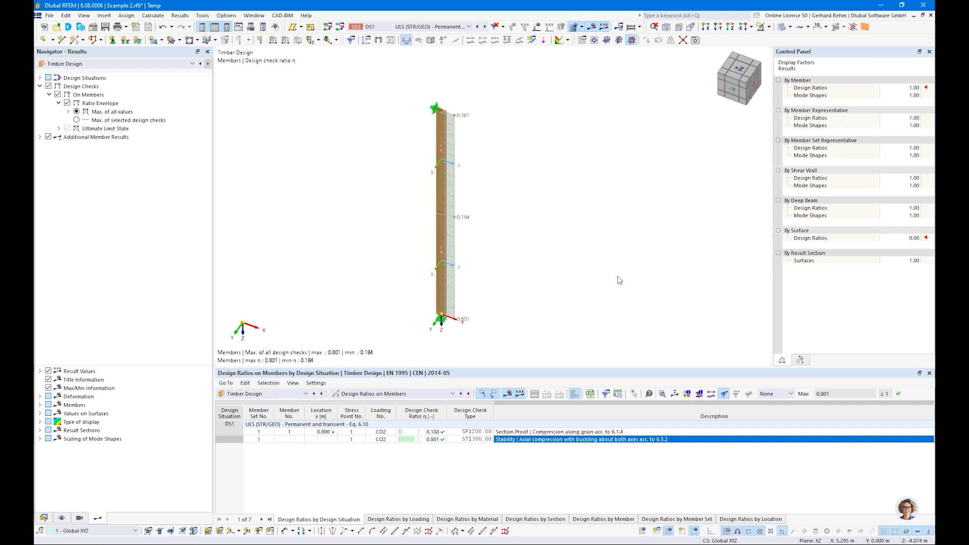
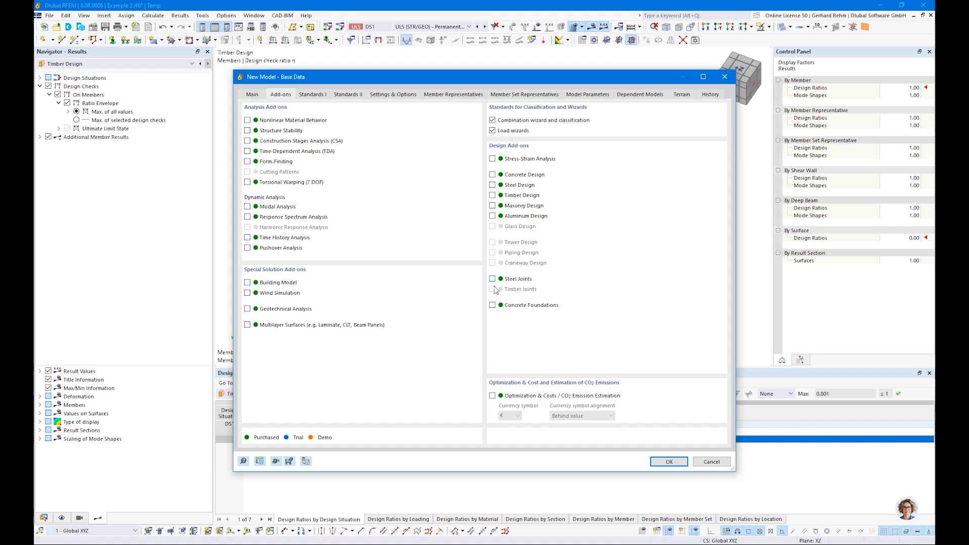
Create Example 3 with Timber Design on and member and member-set representatives disabled.
left_click(492, 195)
left_click(320, 96)
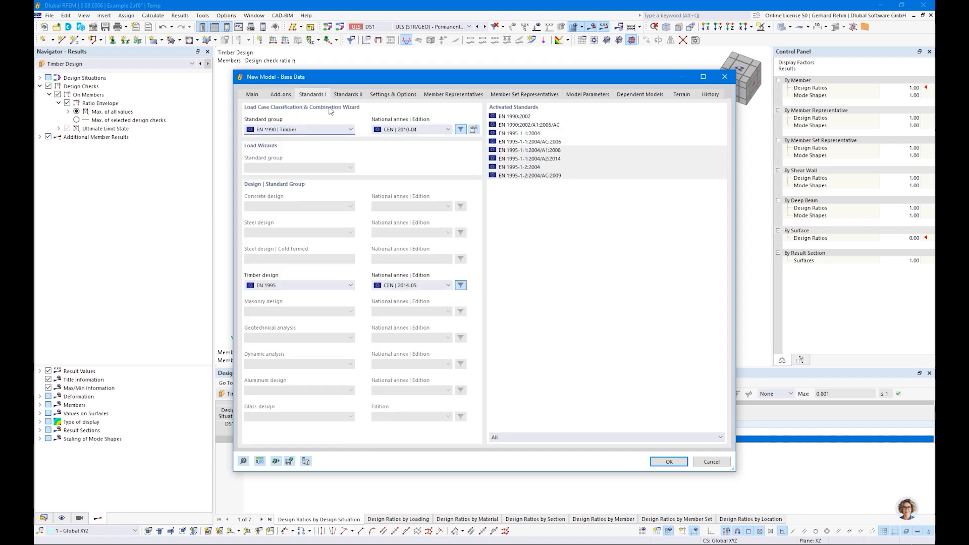
left_click(379, 95)
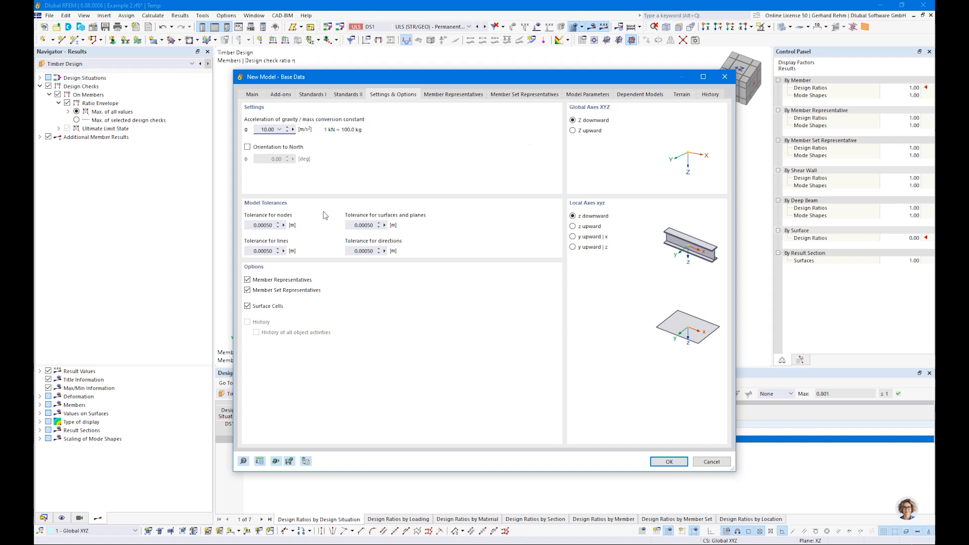
left_click(248, 290)
left_click(248, 280)
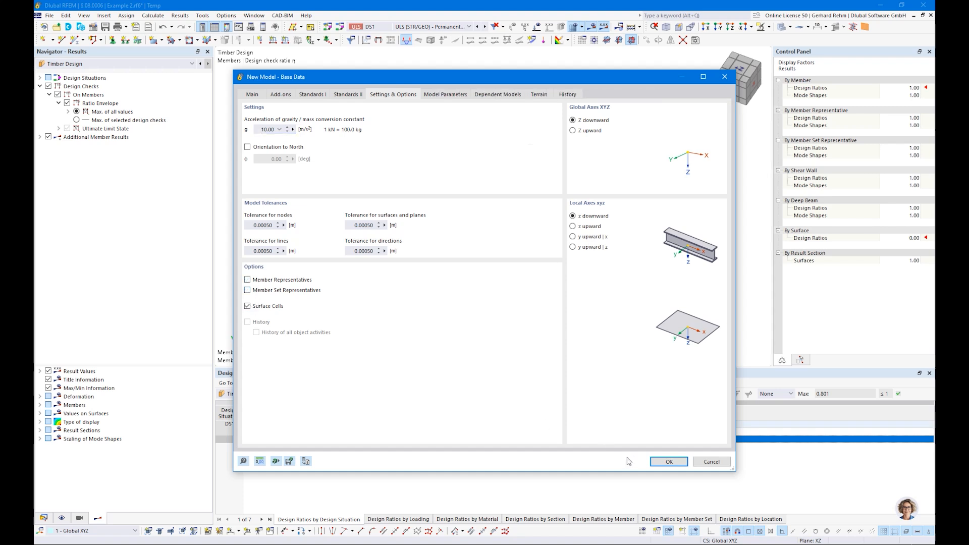
left_click(669, 461)
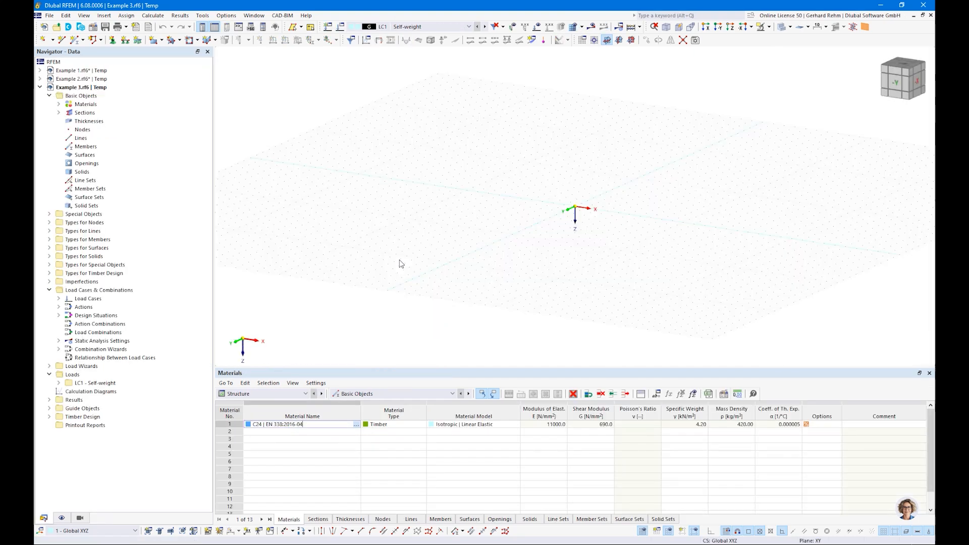
Start a new member and give its rectangular section b = 160 mm and h = 1600 mm.
scroll(641, 208, "up", 3)
middle_click_drag(651, 225, 497, 215)
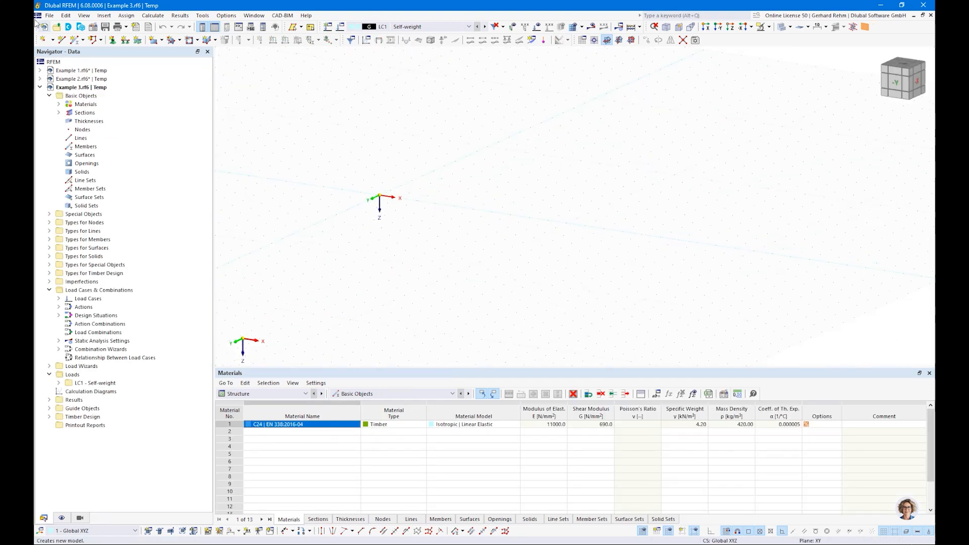
left_click(76, 40)
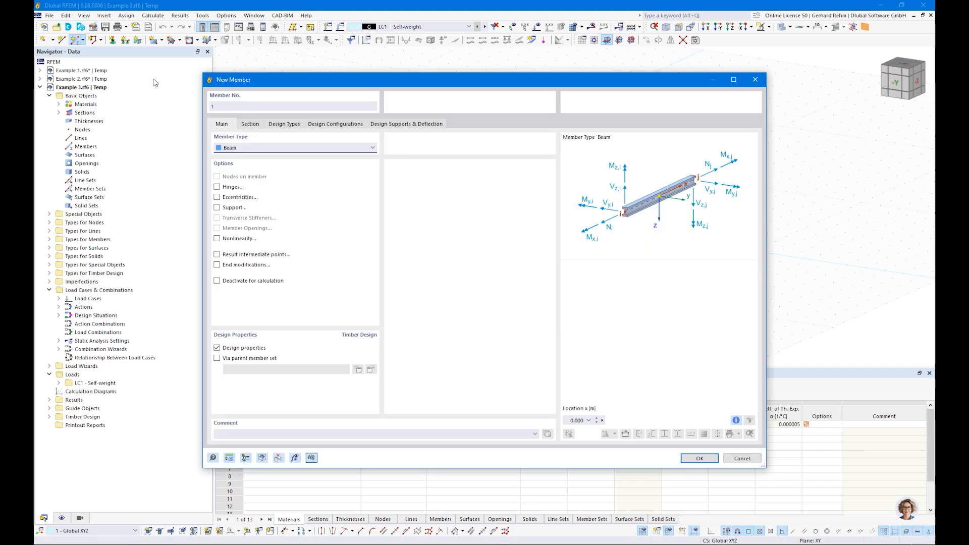
left_click(250, 124)
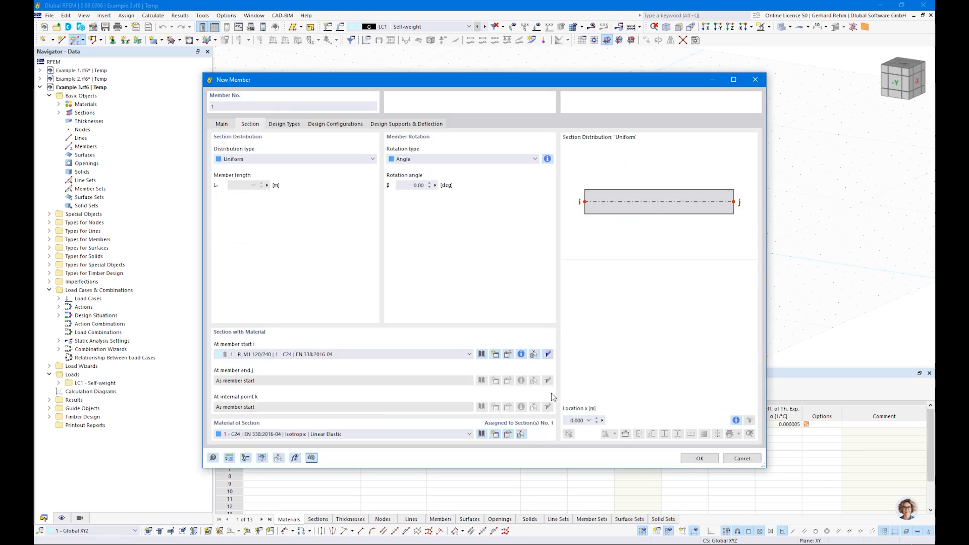
left_click(507, 355)
left_click(321, 162)
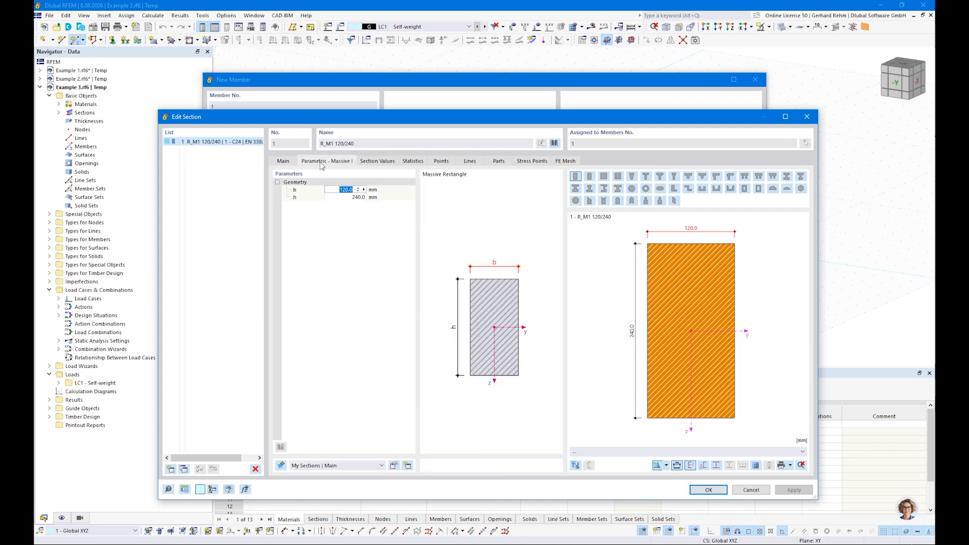
type("160")
key("Tab")
type("1")
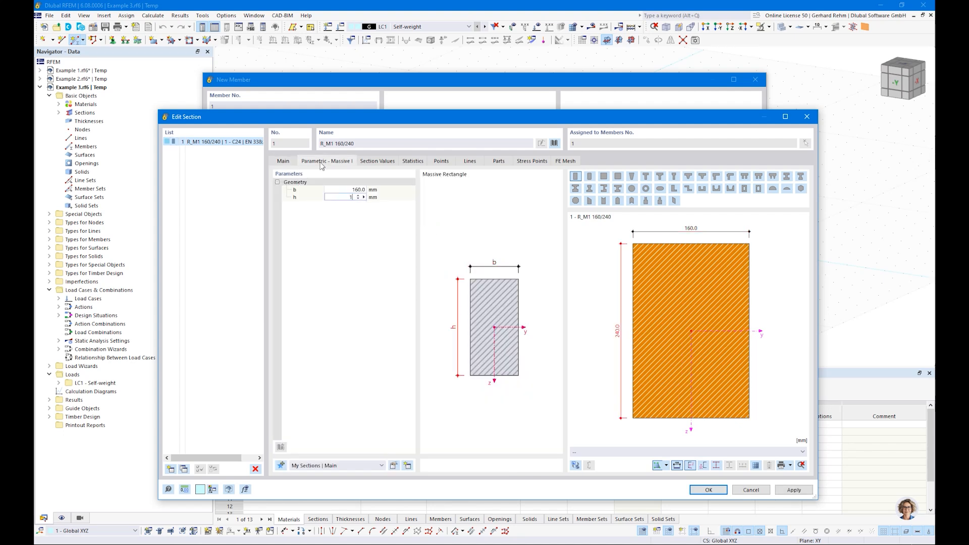
type("600")
key("Tab")
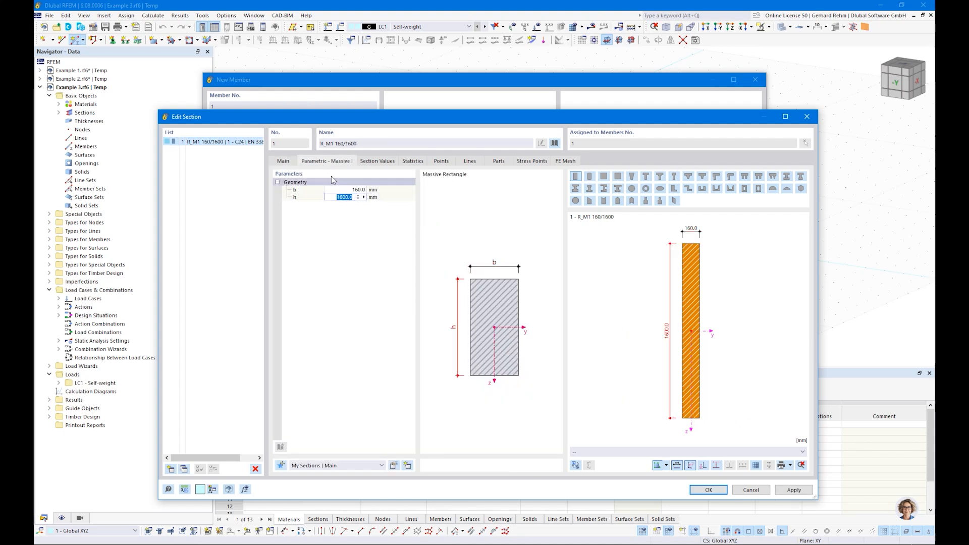
Assign GL24h glulam as the section material and accept the section.
left_click(283, 161)
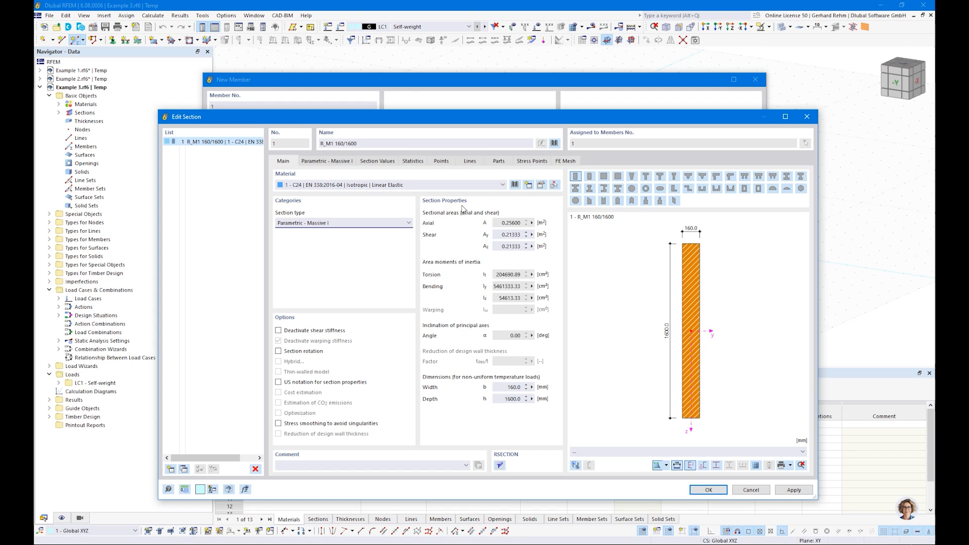
left_click(514, 185)
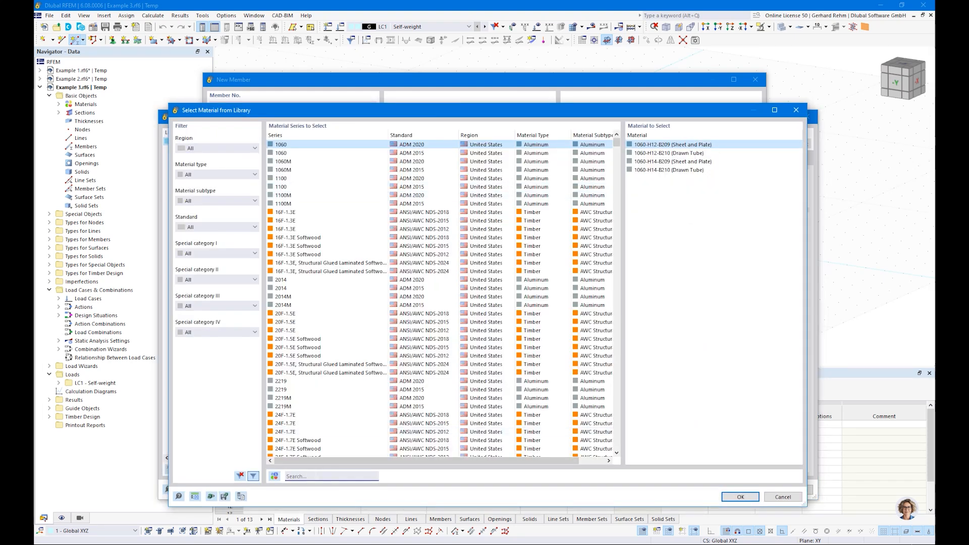
type("gl24h")
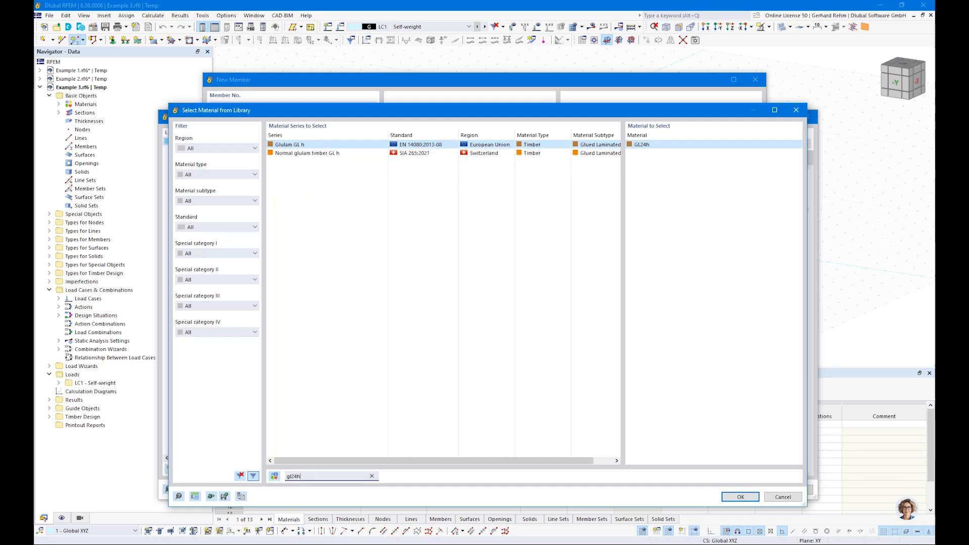
left_click(740, 496)
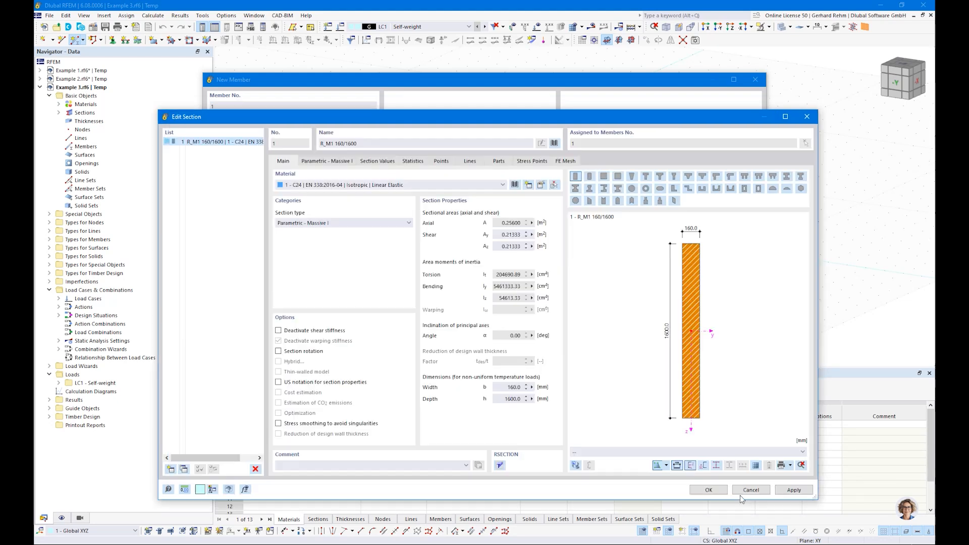
left_click(708, 488)
Draw a single 17 m beam member.
left_click(700, 458)
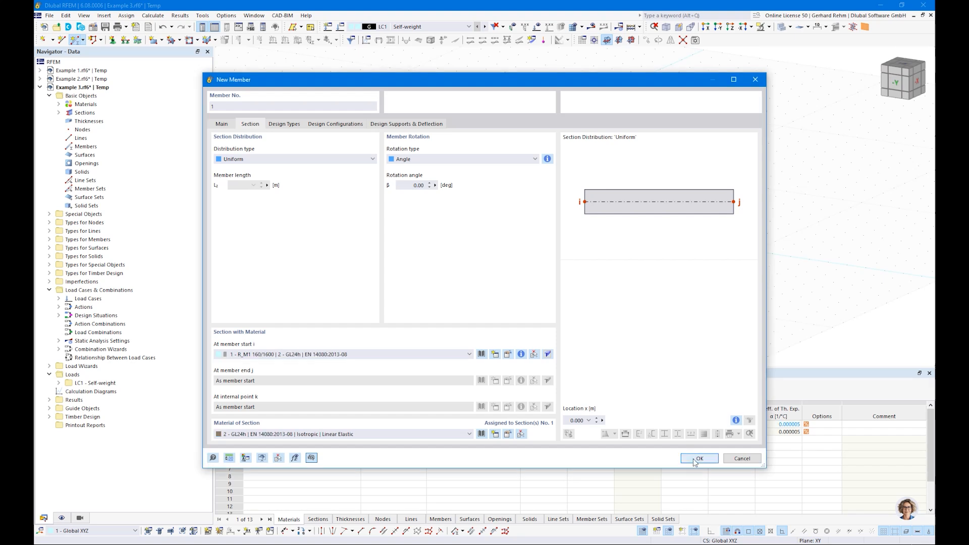
left_click(384, 191)
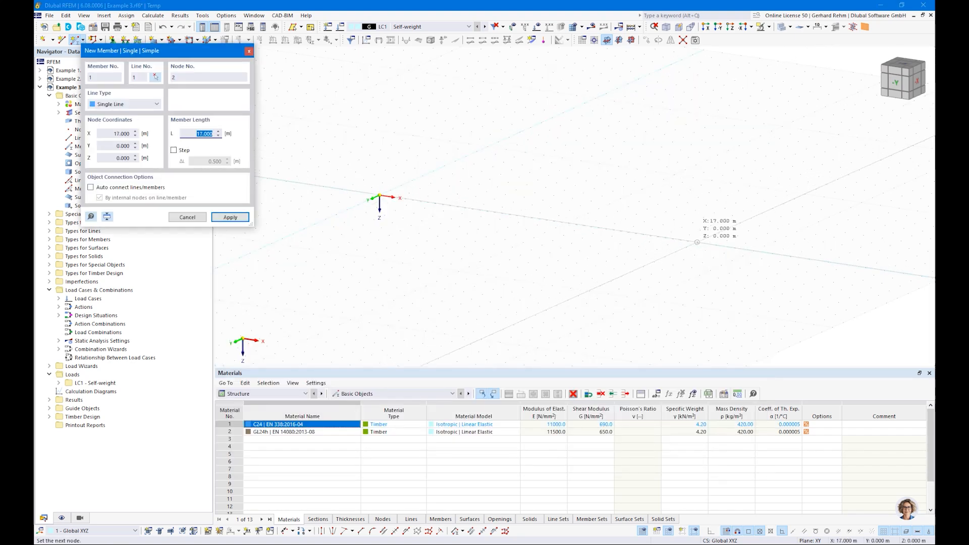
left_click(715, 244)
key("Escape")
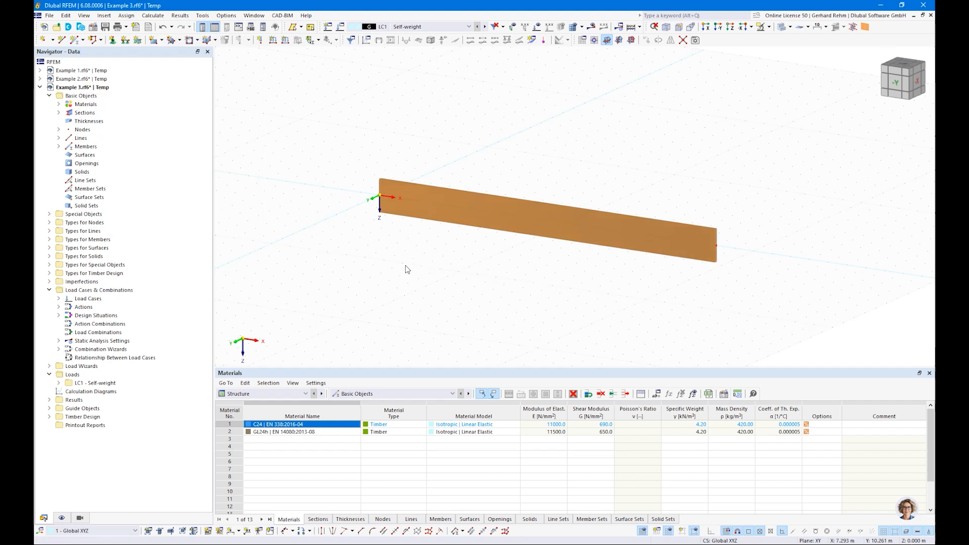
left_click(109, 40)
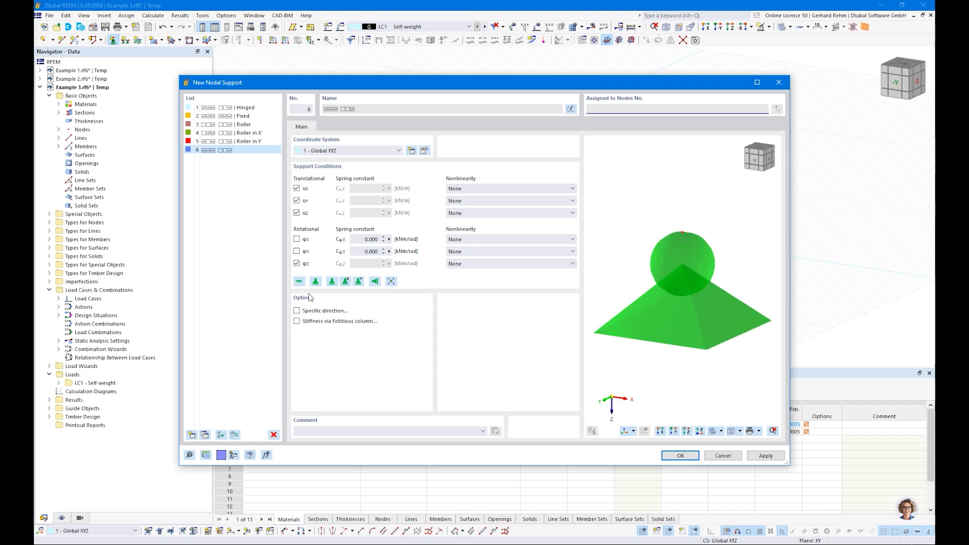
Create a support with uX, uY, uZ and φX fixed, φZ free, and apply it to the start node.
left_click(297, 239)
left_click(297, 263)
left_click(297, 188)
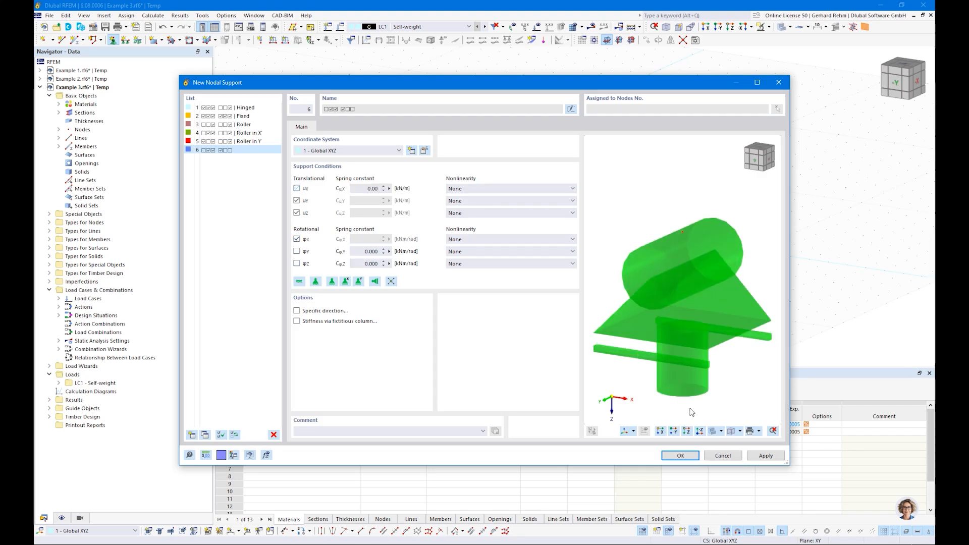
left_click(296, 188)
left_click(681, 455)
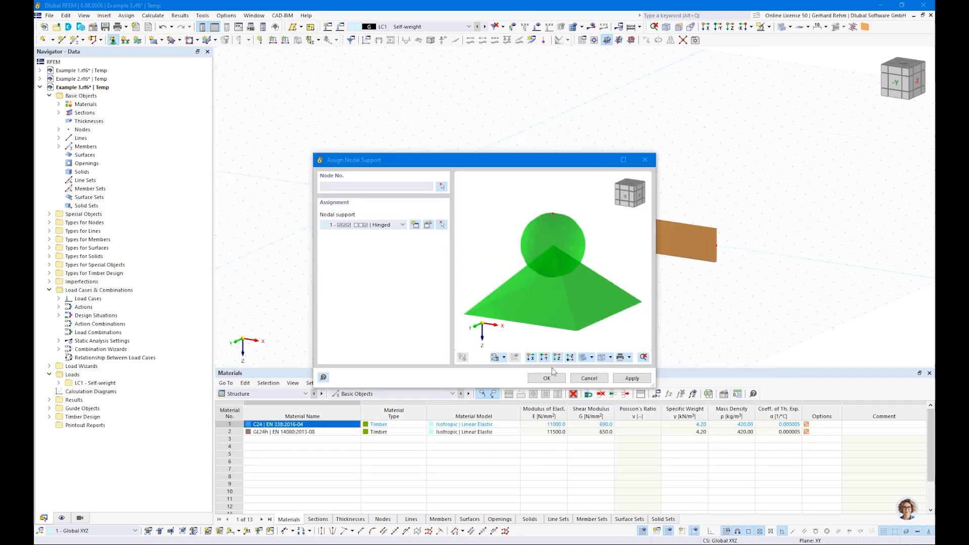
left_click(545, 380)
left_click_drag(325, 143, 461, 262)
Create a sliding support with uX free and torsion restrained, and apply it to the right end node.
left_click(112, 39)
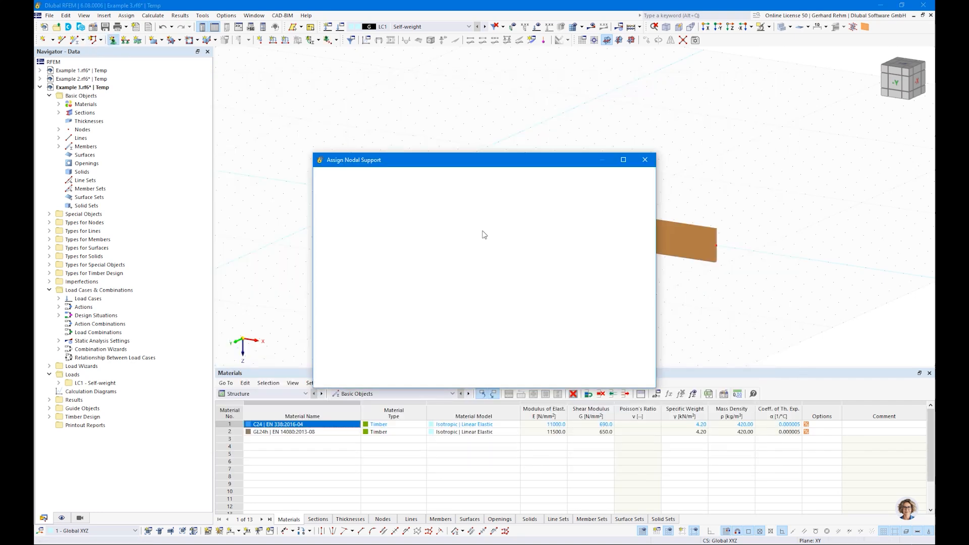
left_click(412, 222)
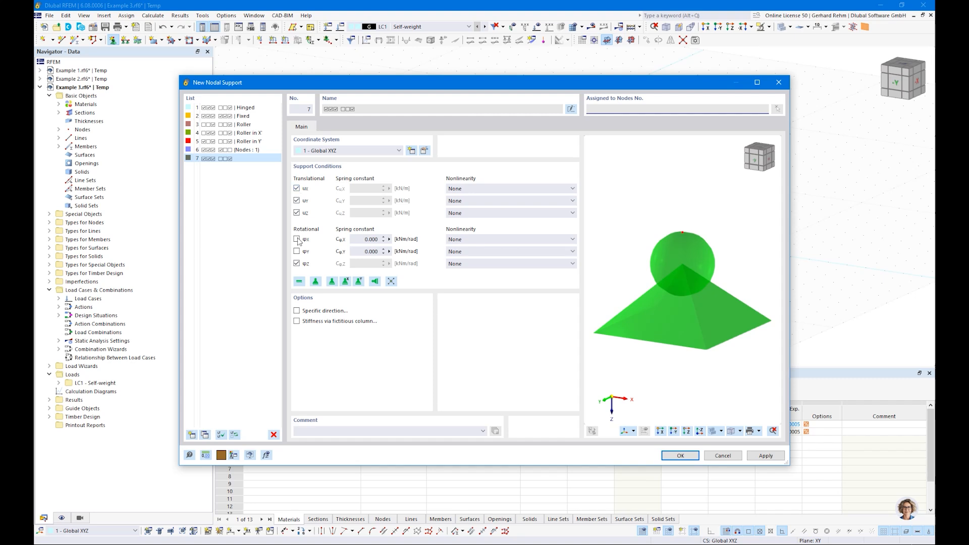
left_click(297, 263)
left_click(297, 239)
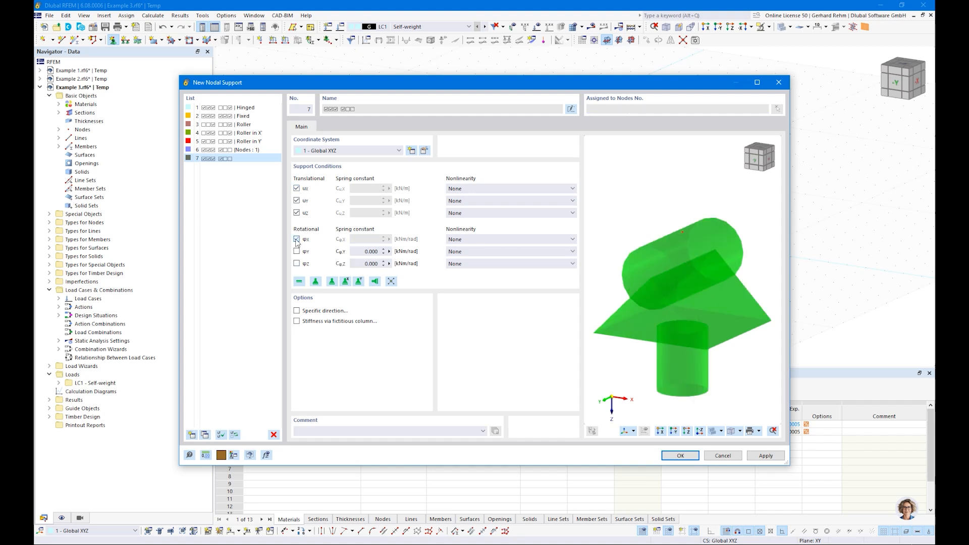
left_click(296, 189)
left_click(680, 456)
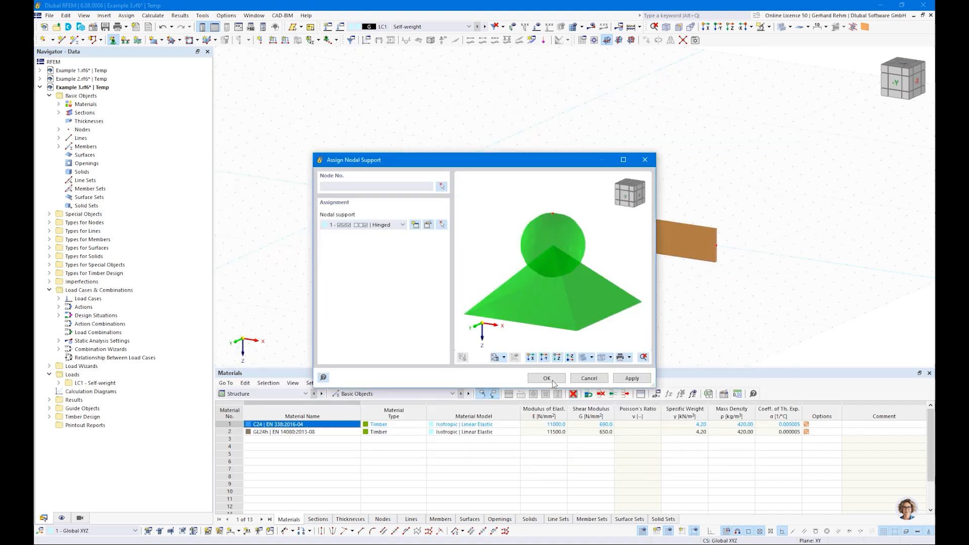
left_click(546, 379)
left_click_drag(685, 206, 747, 281)
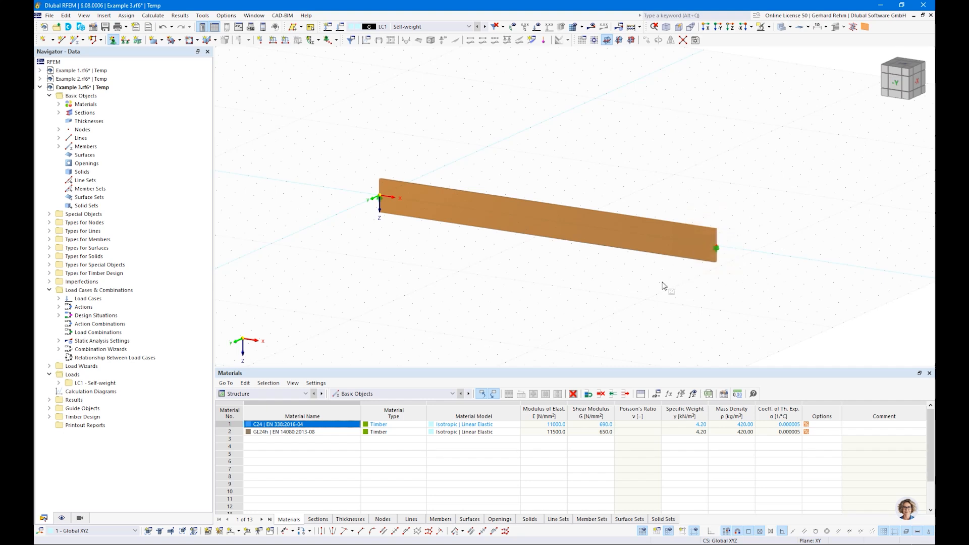
Adjust the support symbol size and review the load cases and combinations.
right_click(719, 254)
left_click_drag(746, 338, 786, 339)
left_click(601, 306)
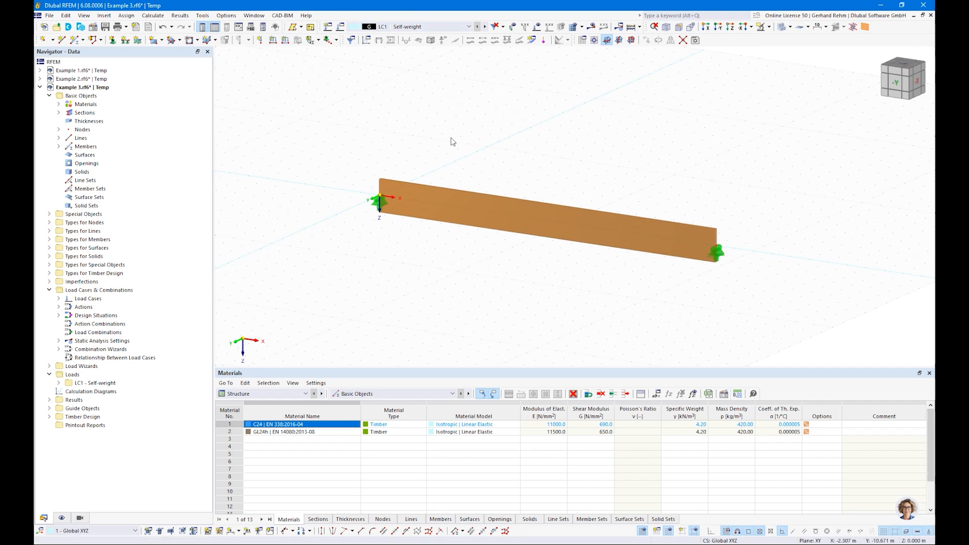
scroll(453, 143, "down", 1)
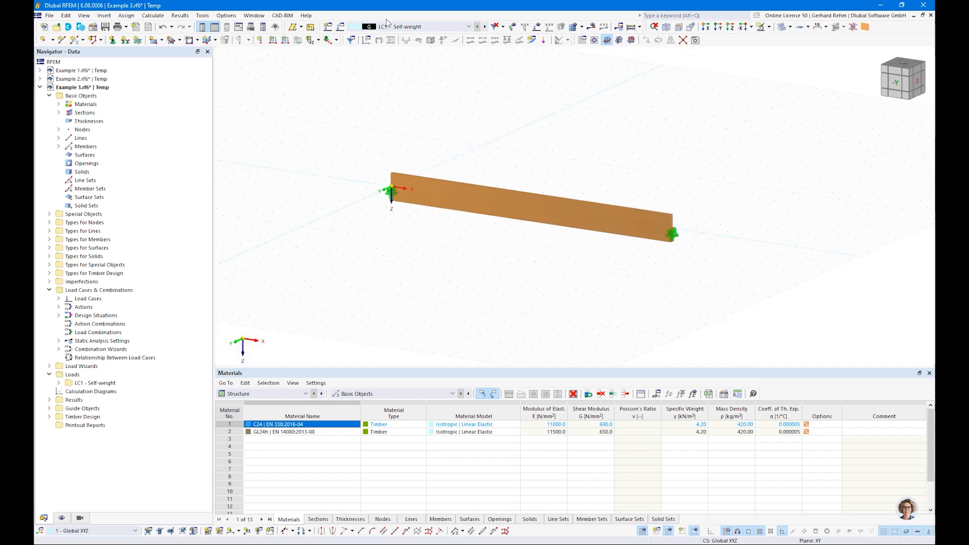
left_click(394, 27)
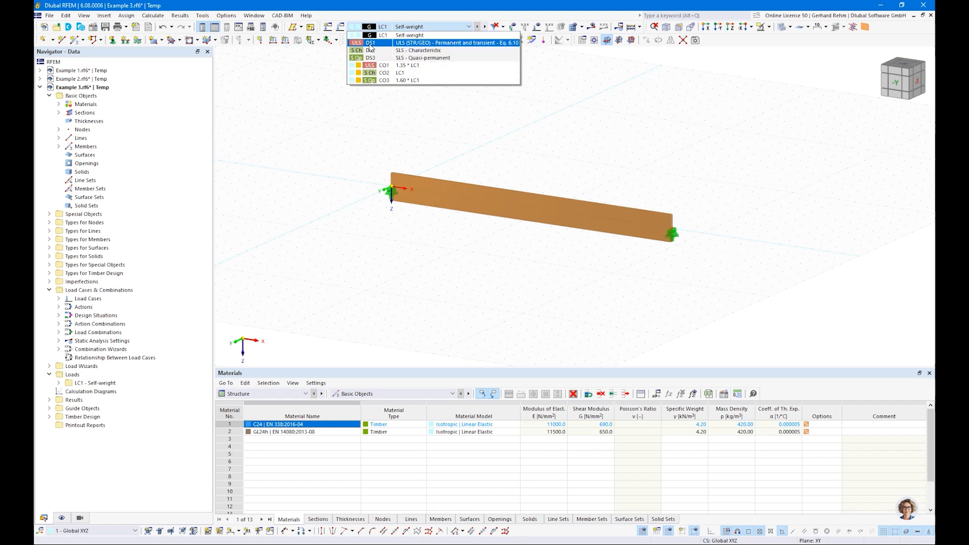
Apply an 8 kN/m uniform member load to the beam in LC1 Self-weight.
left_click(374, 133)
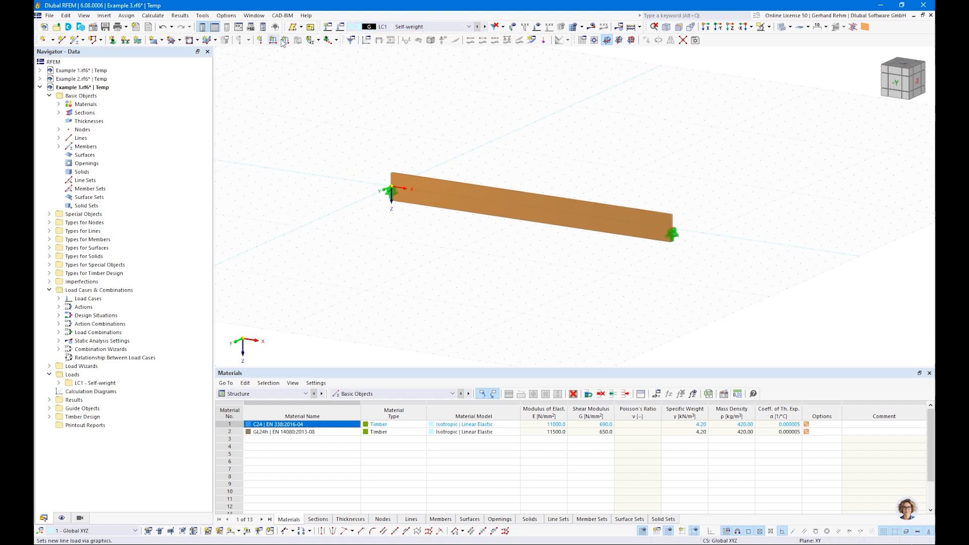
double_click(398, 170)
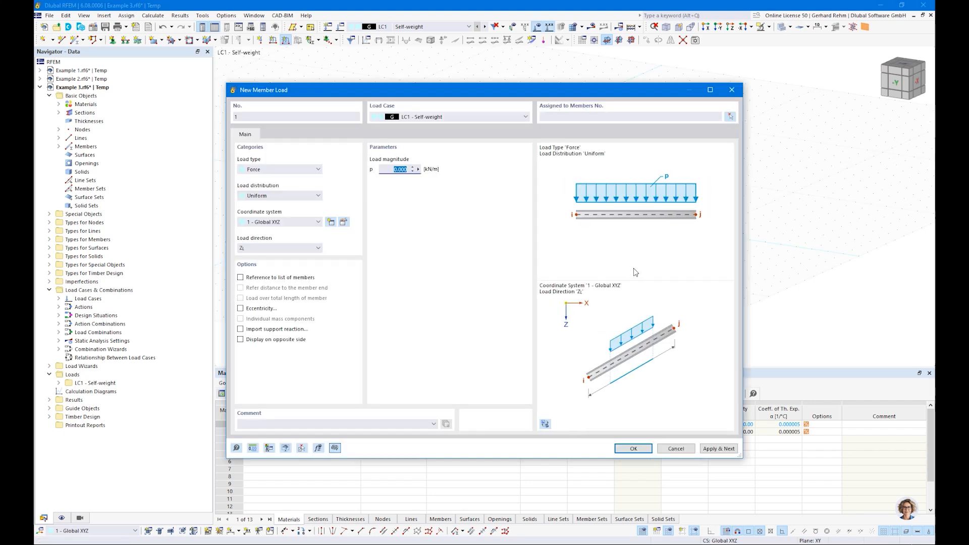
type("8")
left_click(633, 448)
left_click(548, 203)
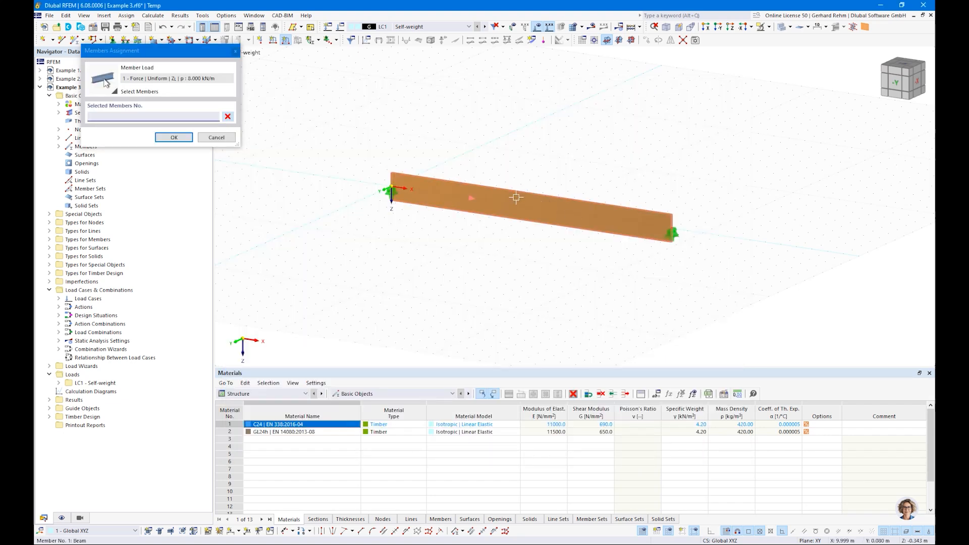
left_click(174, 136)
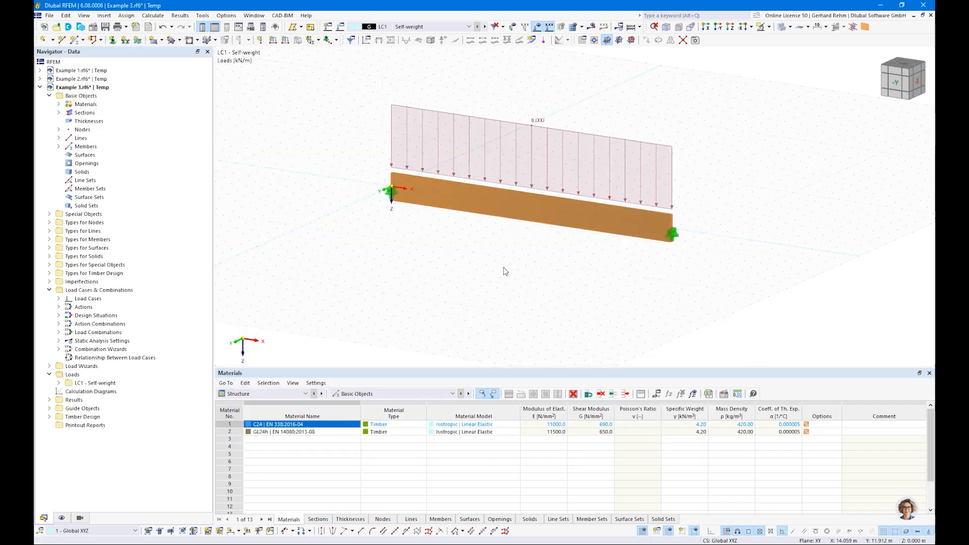
Hide the grid, show the Timber Design tables, and calculate all.
right_click(509, 267)
left_click(455, 262)
left_click(644, 531)
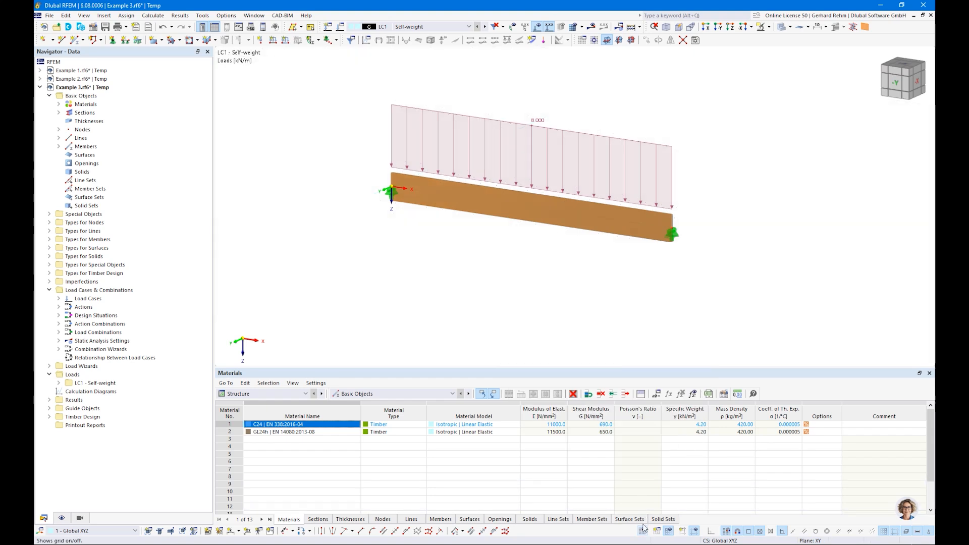
left_click(305, 394)
left_click(247, 418)
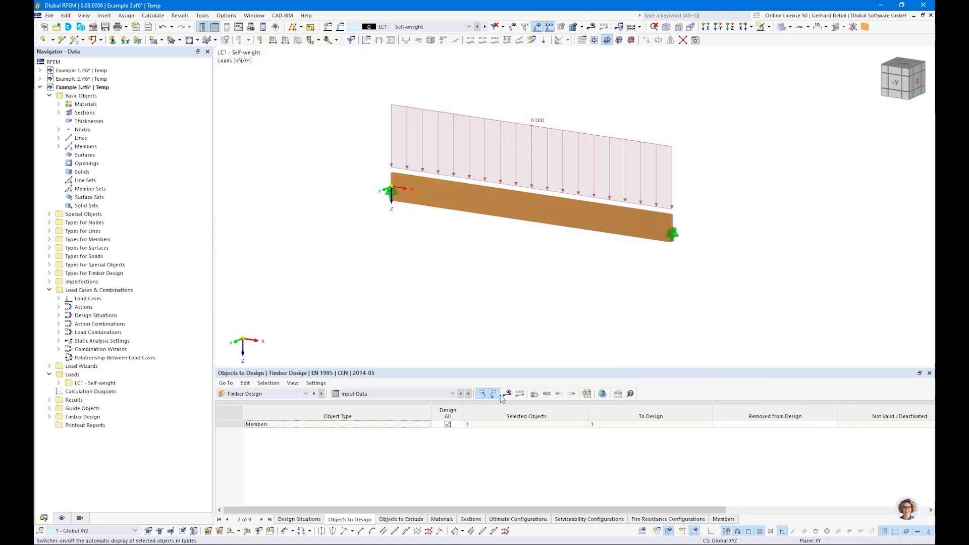
left_click(506, 393)
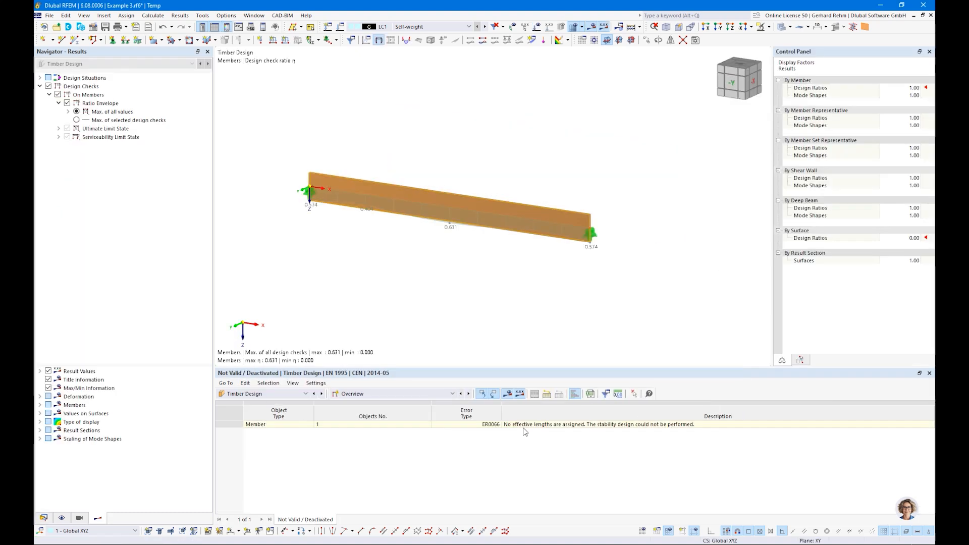
Show Design Ratios on Members and select the governing 0.631 bending check row.
left_click(376, 393)
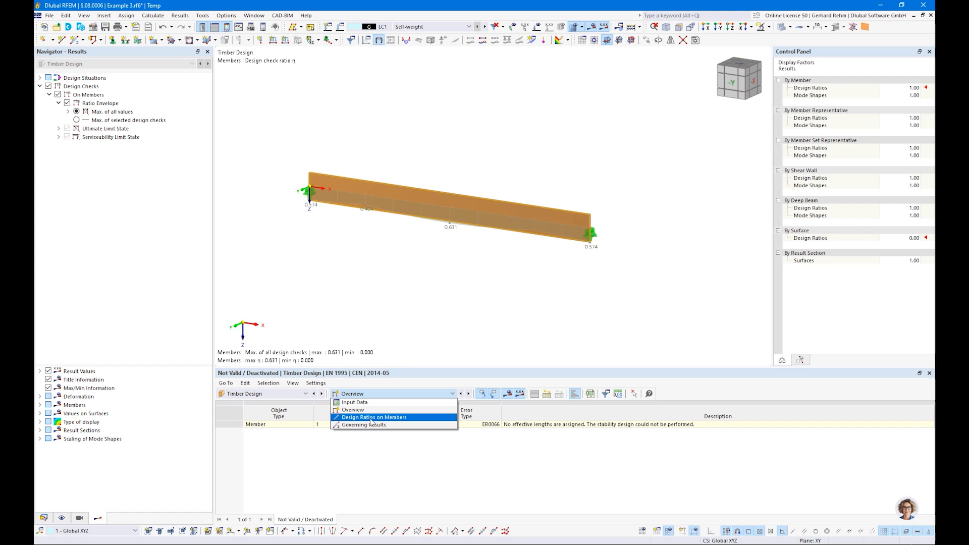
left_click(369, 417)
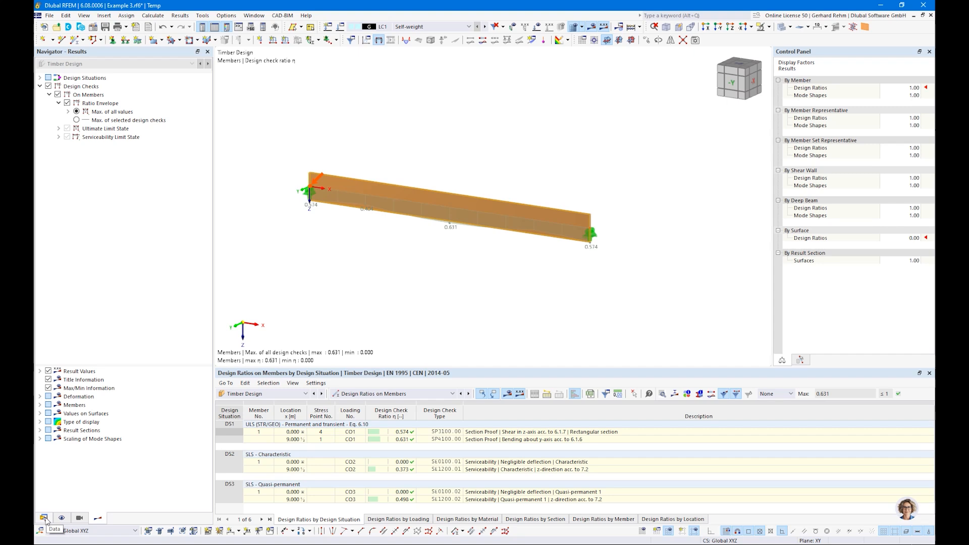
left_click(394, 440)
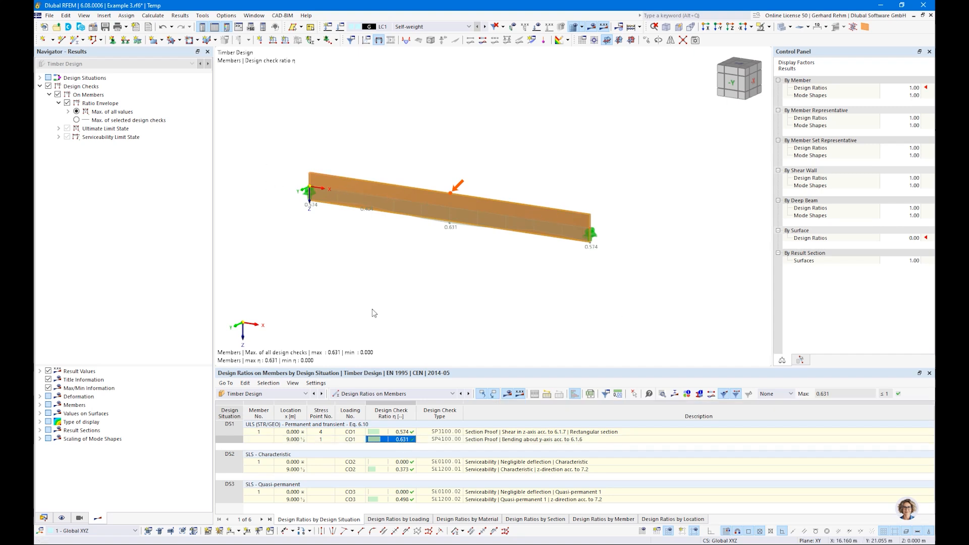
Create a new effective-length set for member 1 with flexural buckling about y/u excluded.
double_click(462, 198)
left_click(250, 124)
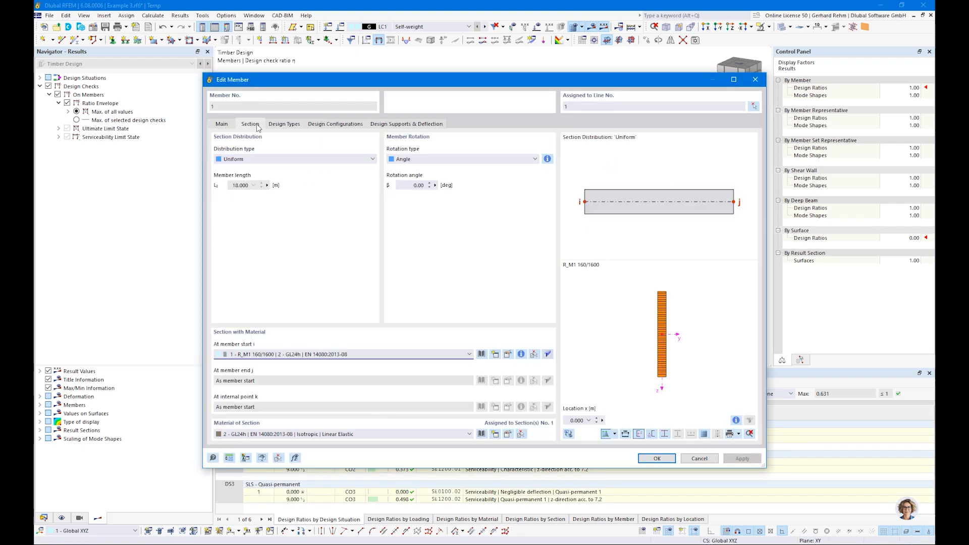
left_click(272, 125)
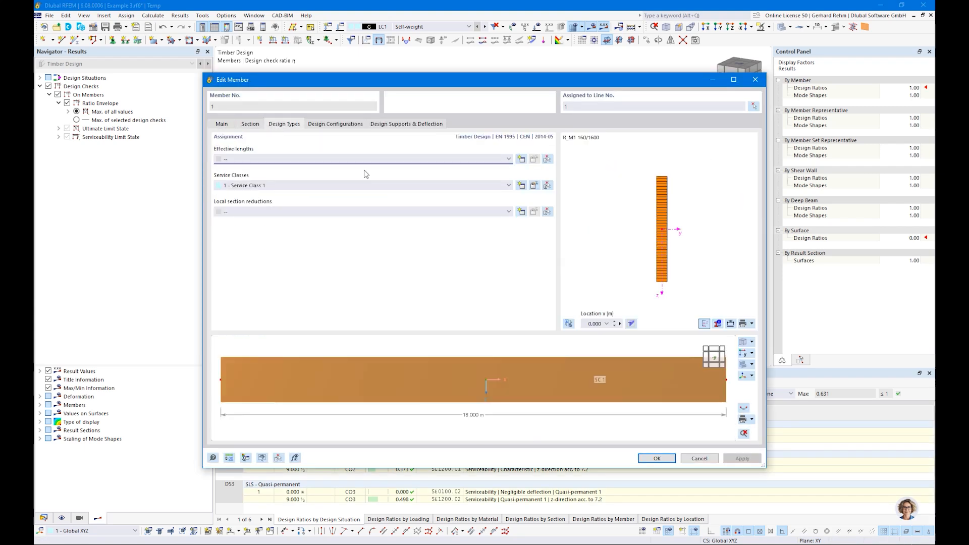
left_click(521, 159)
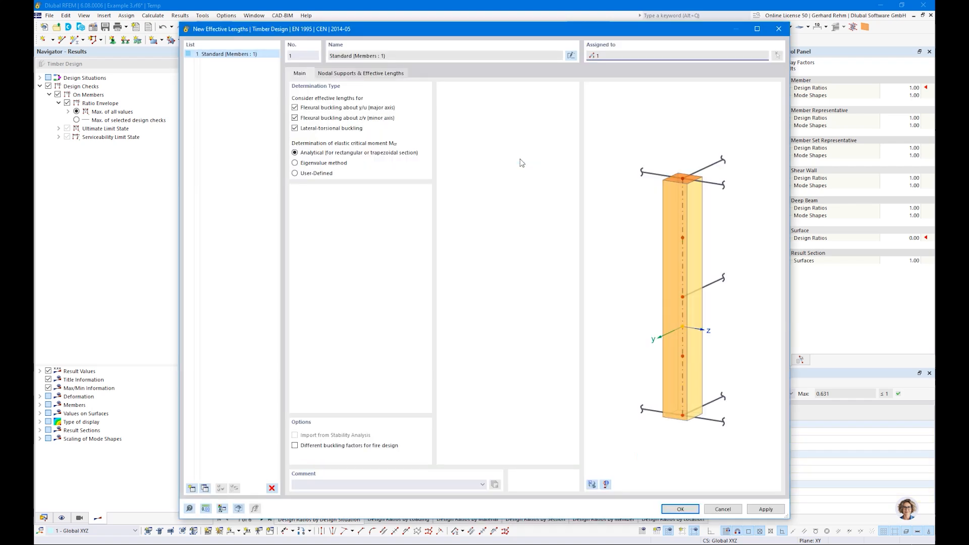
left_click(295, 108)
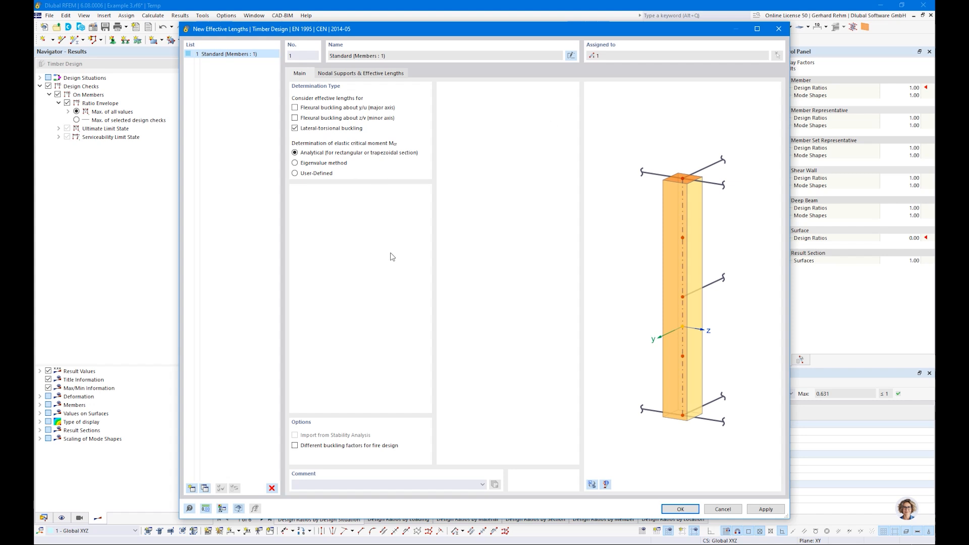
left_click(358, 75)
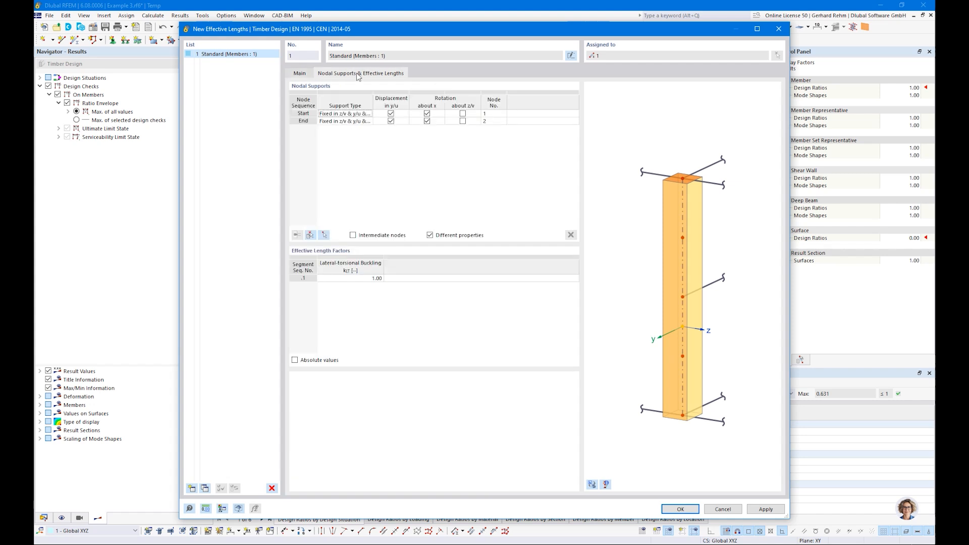
left_click(309, 74)
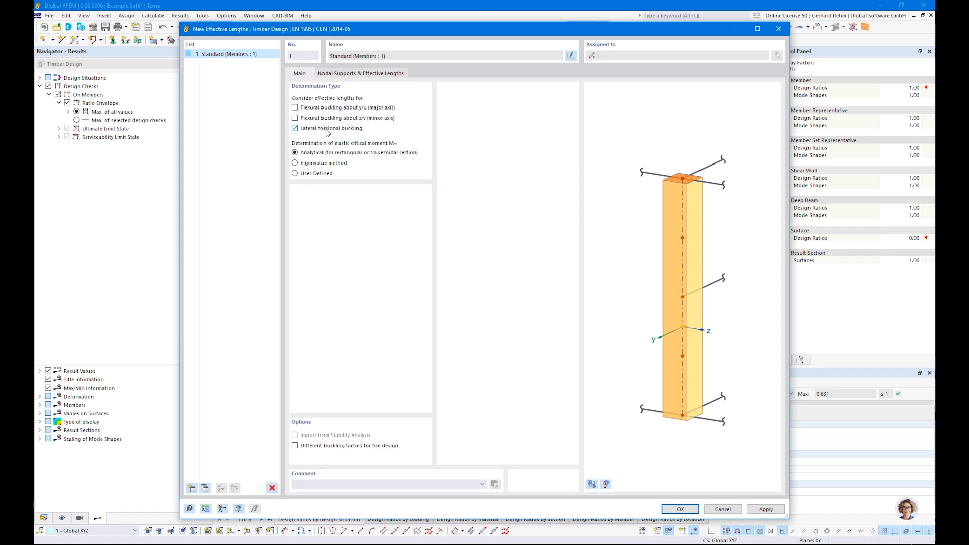
left_click(342, 74)
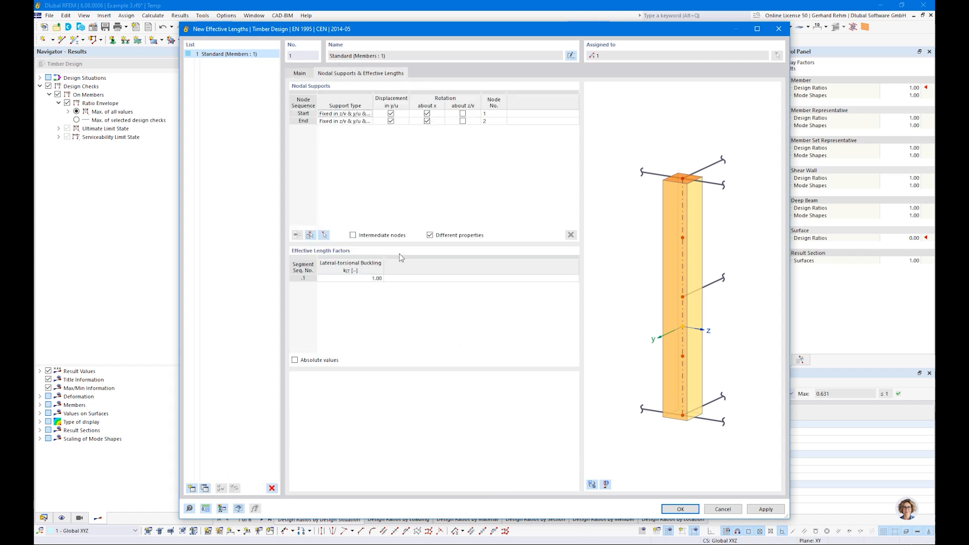
Set kLT to 0.90 for uniformly distributed load and confirm the effective lengths.
left_click(337, 282)
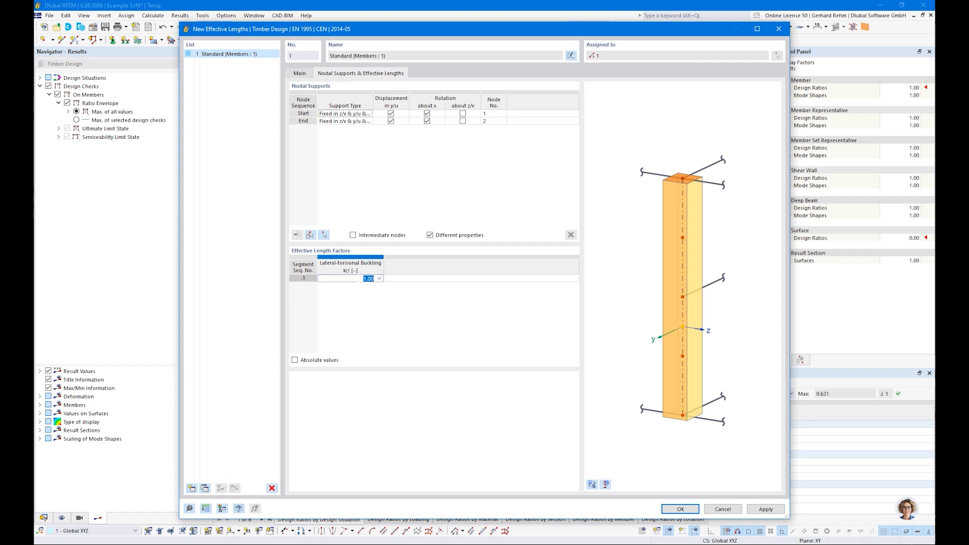
left_click(379, 279)
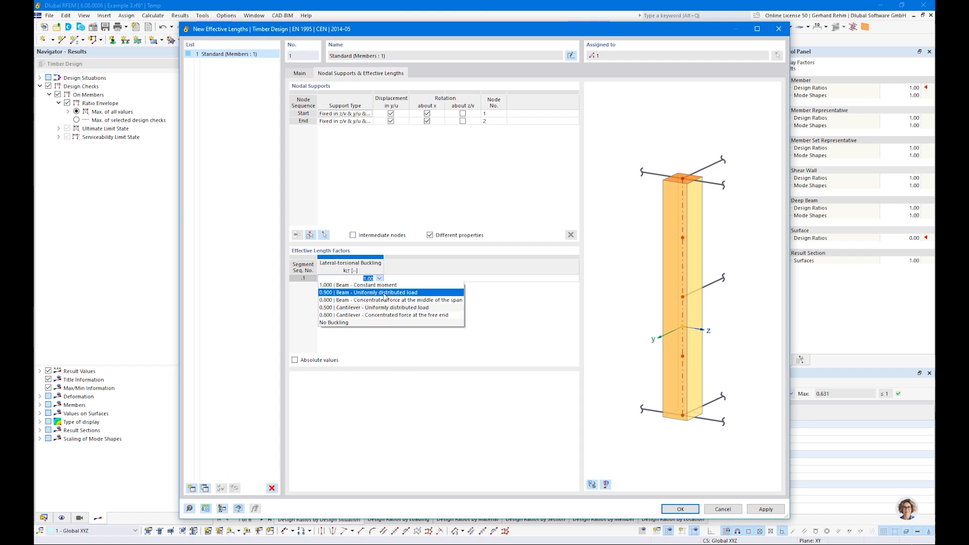
left_click(346, 294)
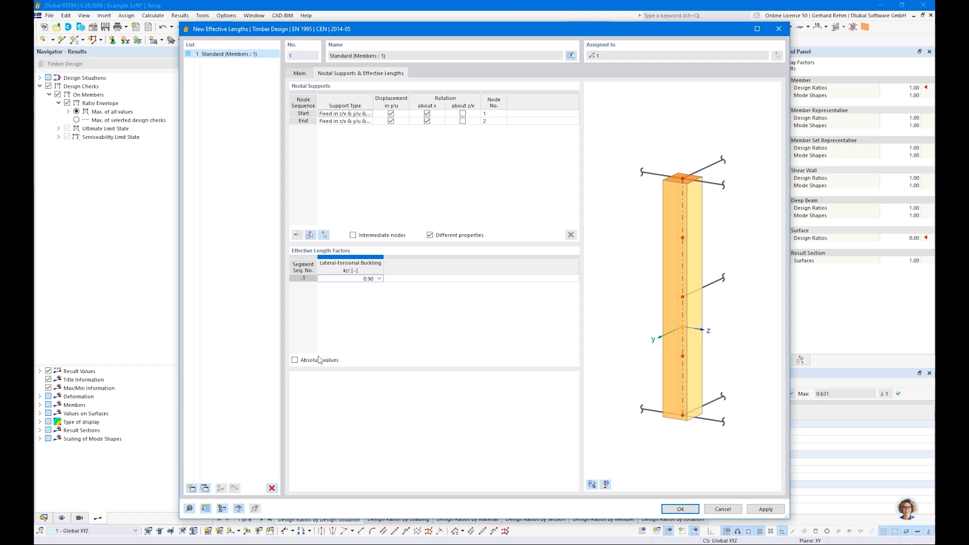
left_click(295, 360)
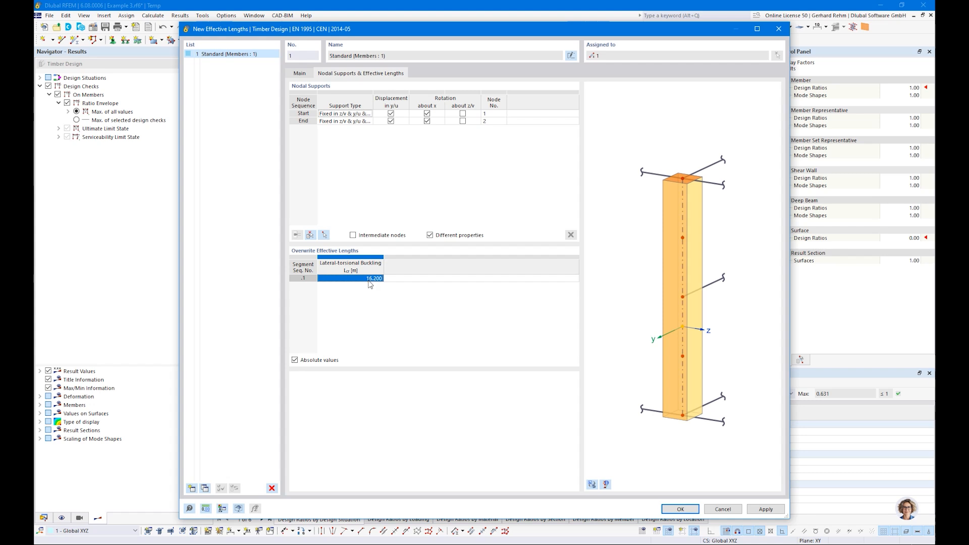
left_click(295, 360)
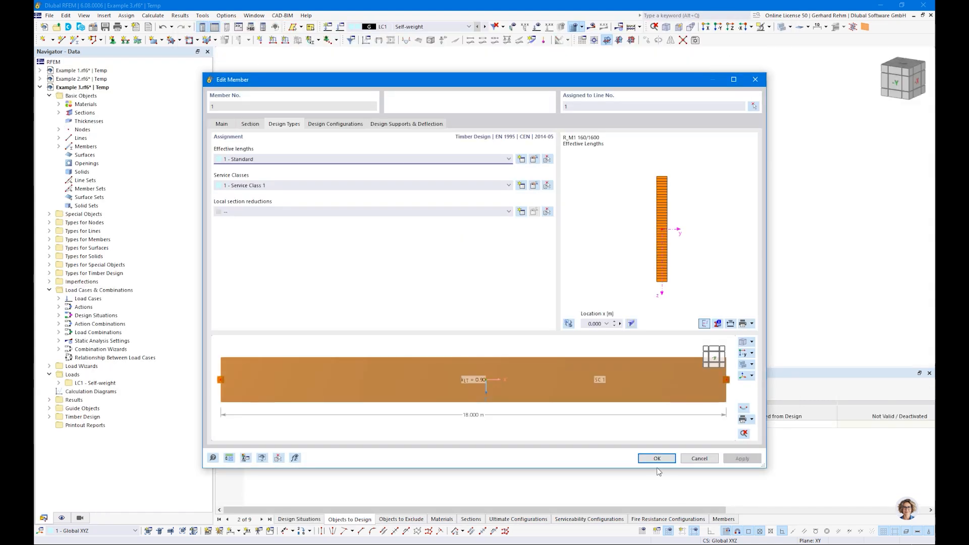
left_click(658, 460)
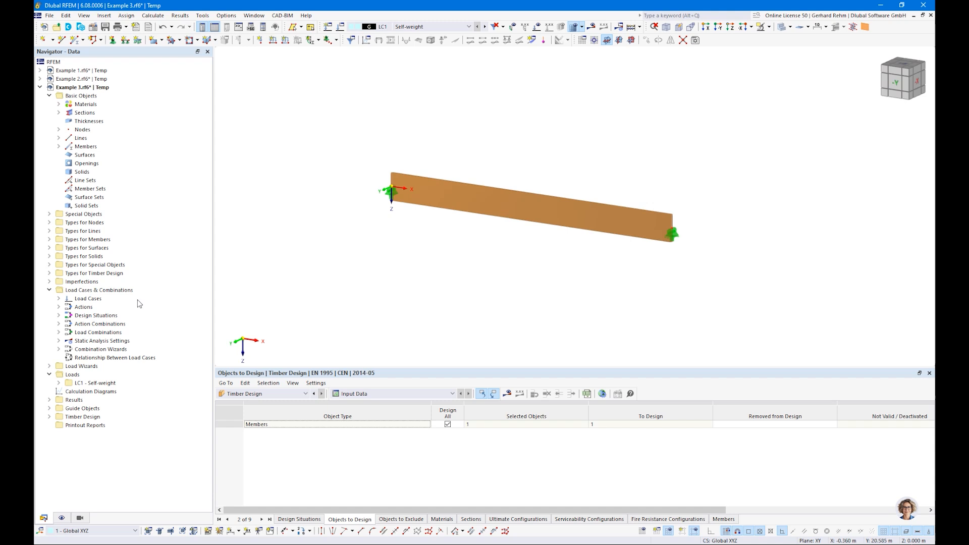
left_click(49, 416)
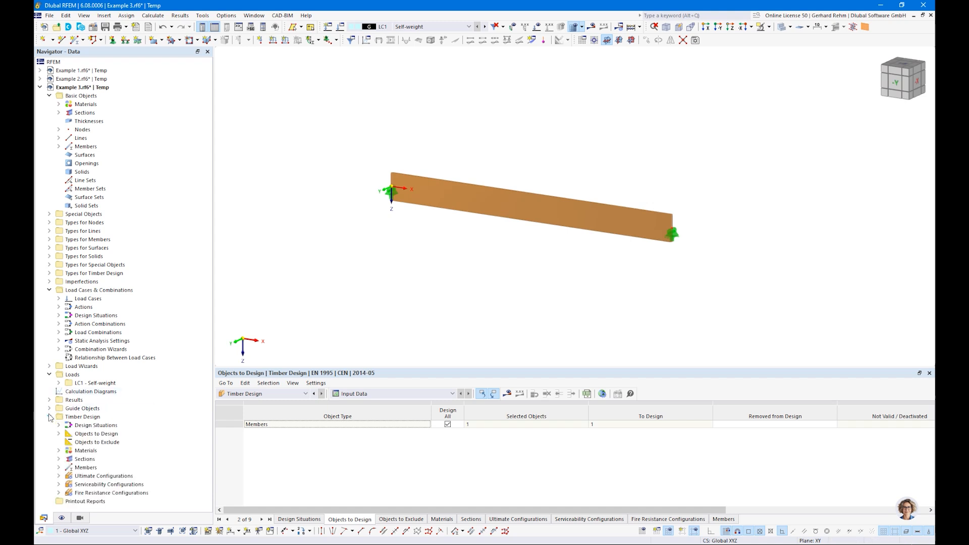
left_click(59, 476)
double_click(95, 485)
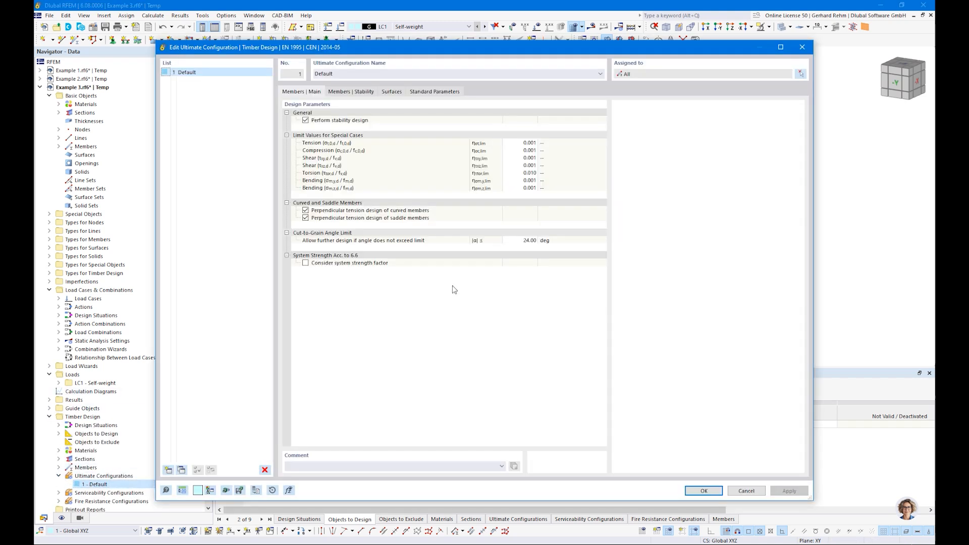
left_click(357, 92)
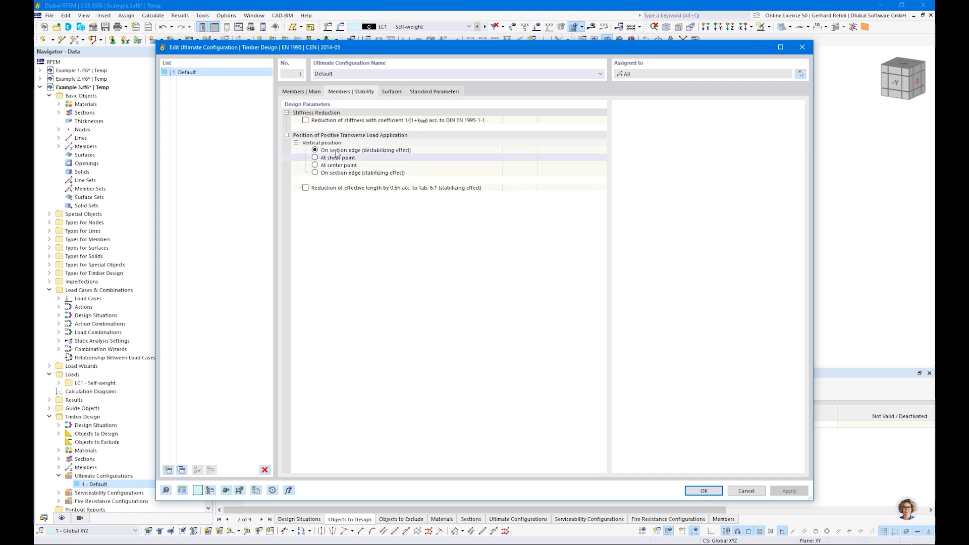
left_click_drag(332, 52, 342, 279)
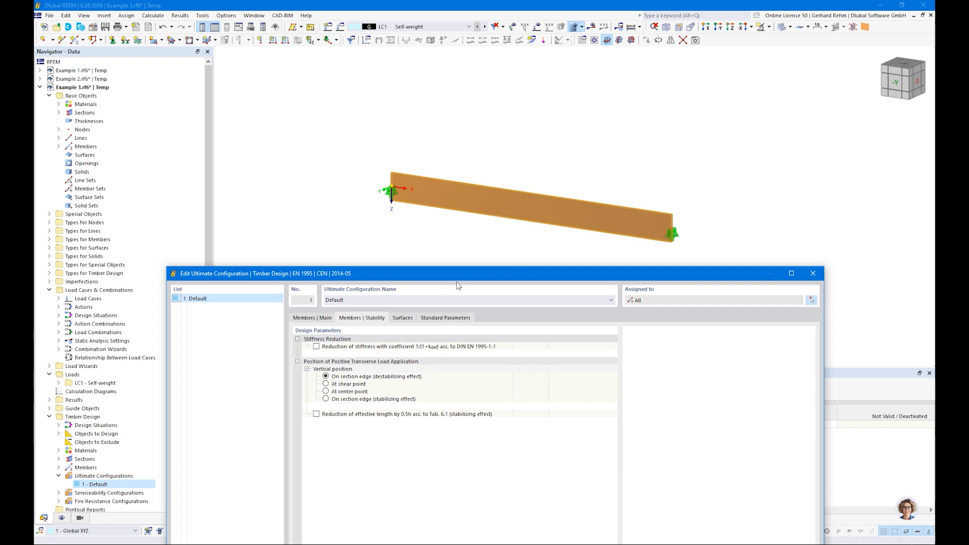
left_click_drag(454, 274, 441, 61)
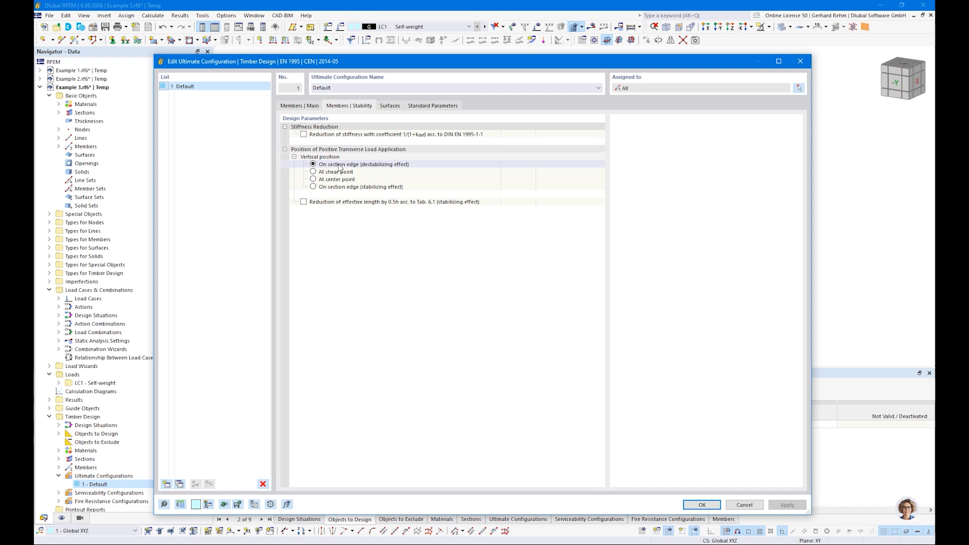
left_click(701, 505)
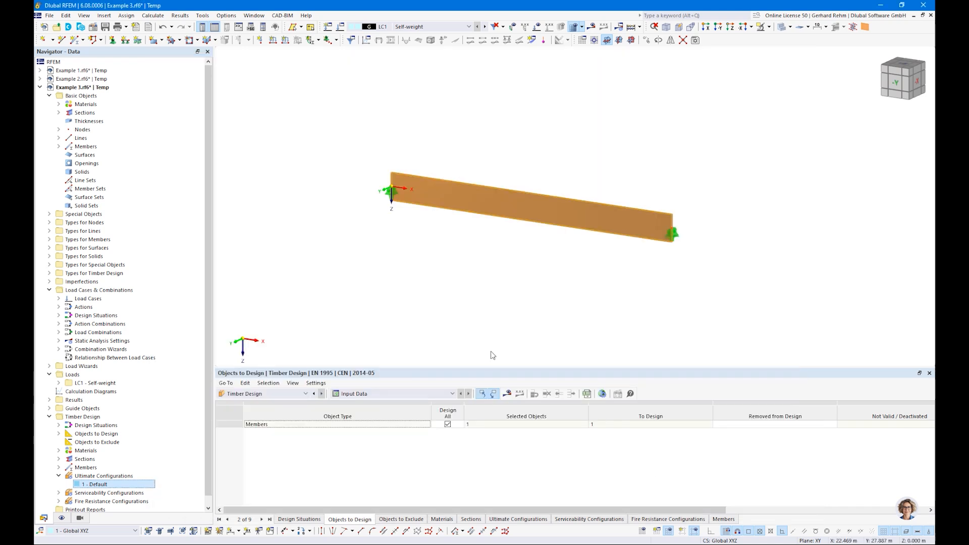
Recalculate, show design ratios on members, and delete design situations DS2 and DS3.
left_click(510, 398)
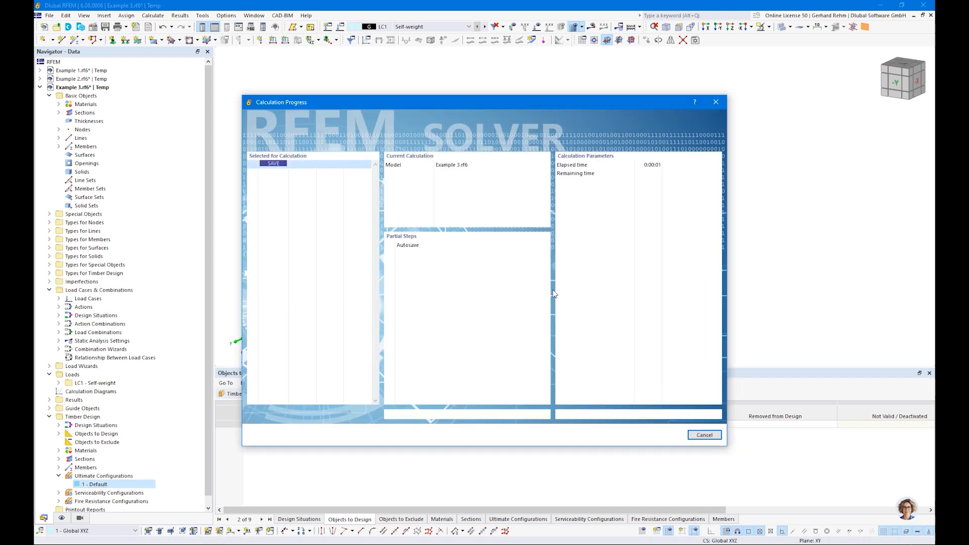
left_click(352, 394)
left_click(352, 417)
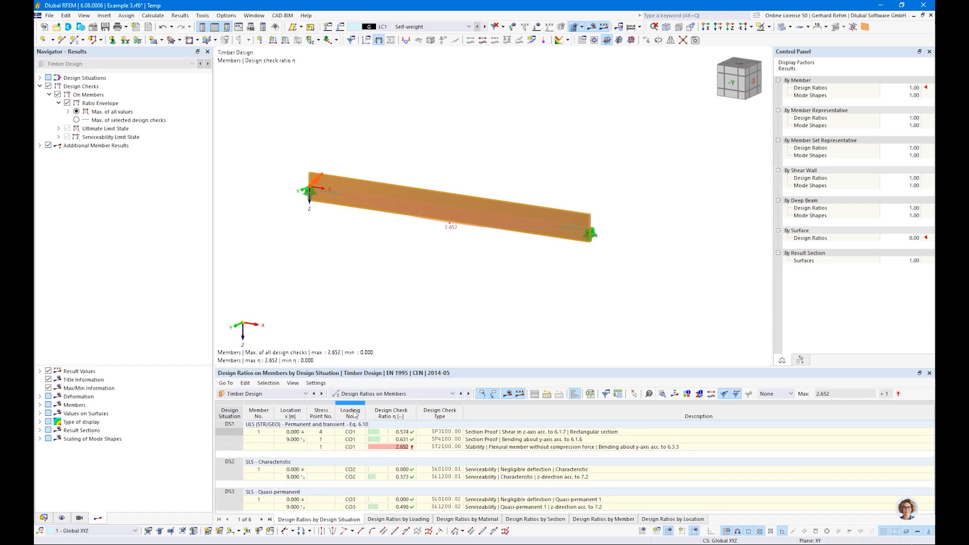
left_click(44, 519)
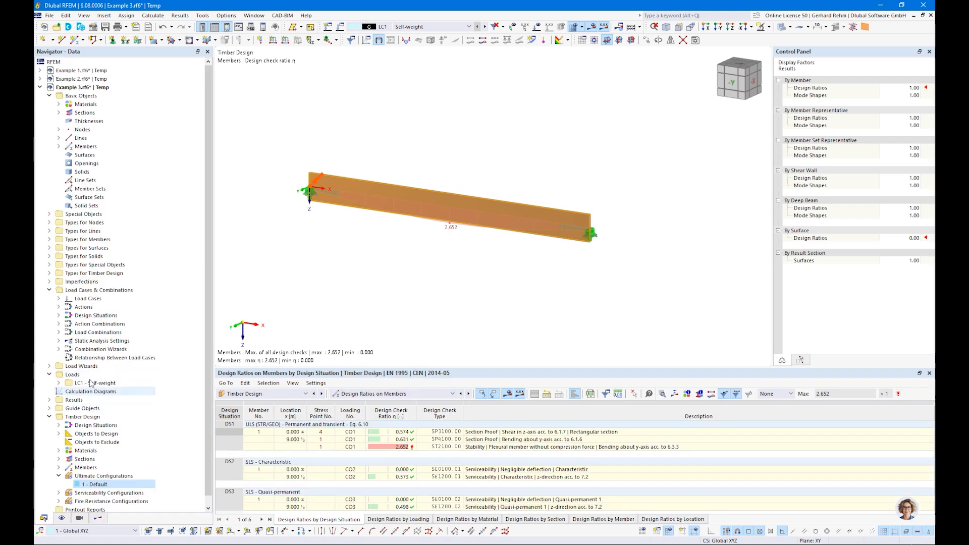
double_click(88, 317)
left_click_drag(95, 334, 178, 337)
key("Delete")
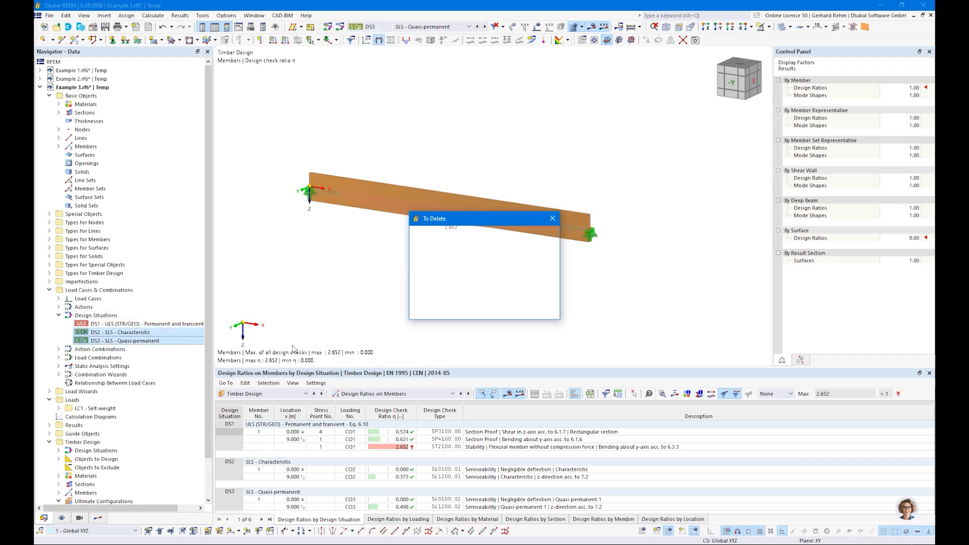
left_click(498, 312)
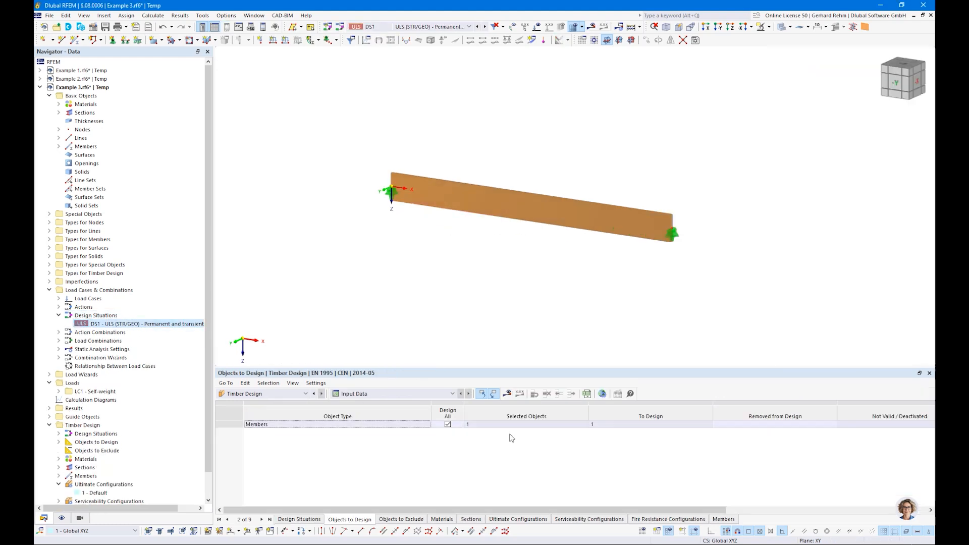
Recalculate and select the failing 2.652 ST2100 stability check in Design Ratios on Members.
left_click(508, 394)
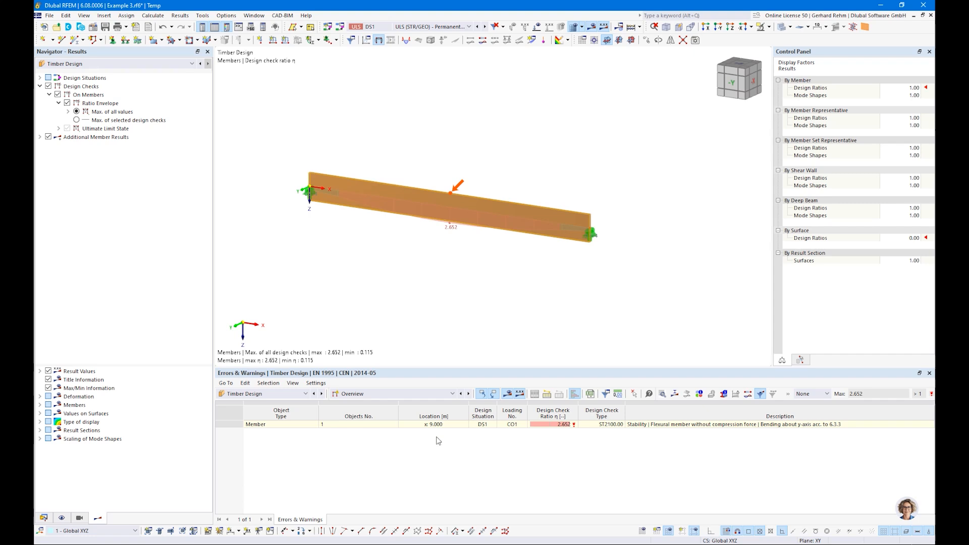
left_click(561, 426)
left_click(402, 395)
left_click(397, 415)
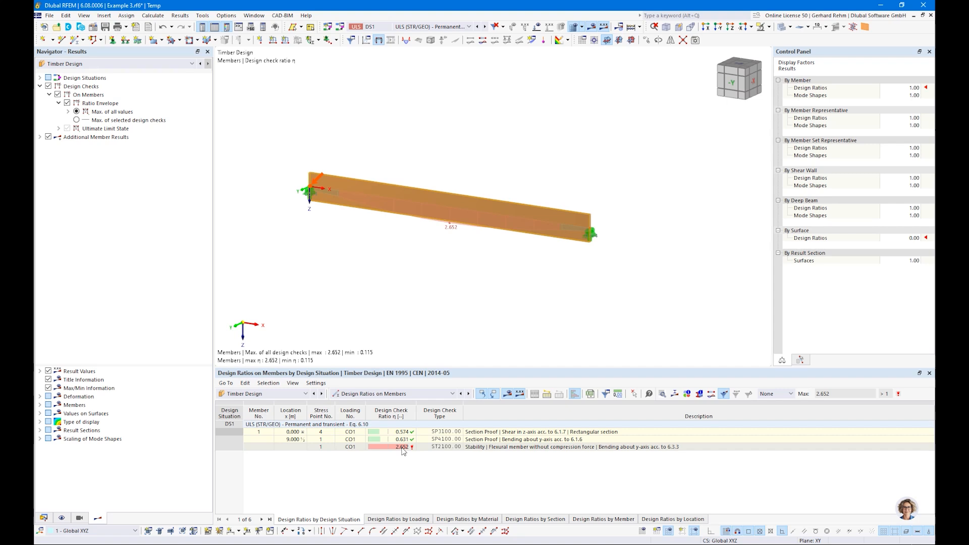
left_click(482, 448)
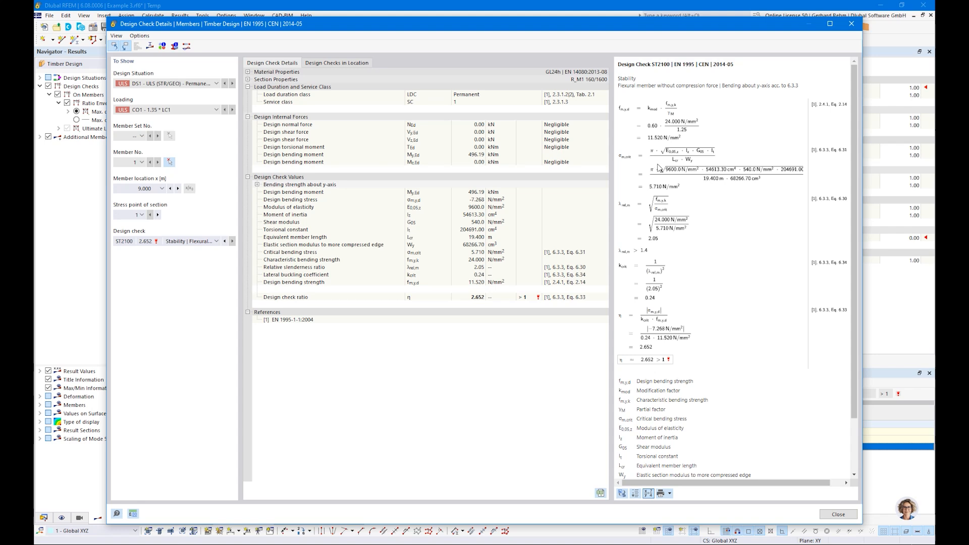
Review the full-screen ST2100 derivation (kcrit 0.24, slenderness 2.05, η = 2.652) and close it.
left_click(829, 24)
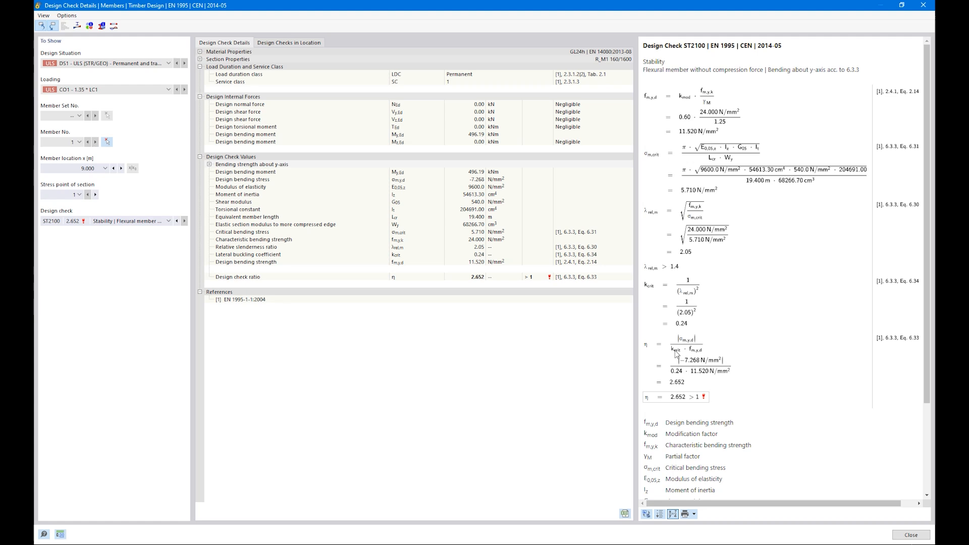
left_click(122, 221)
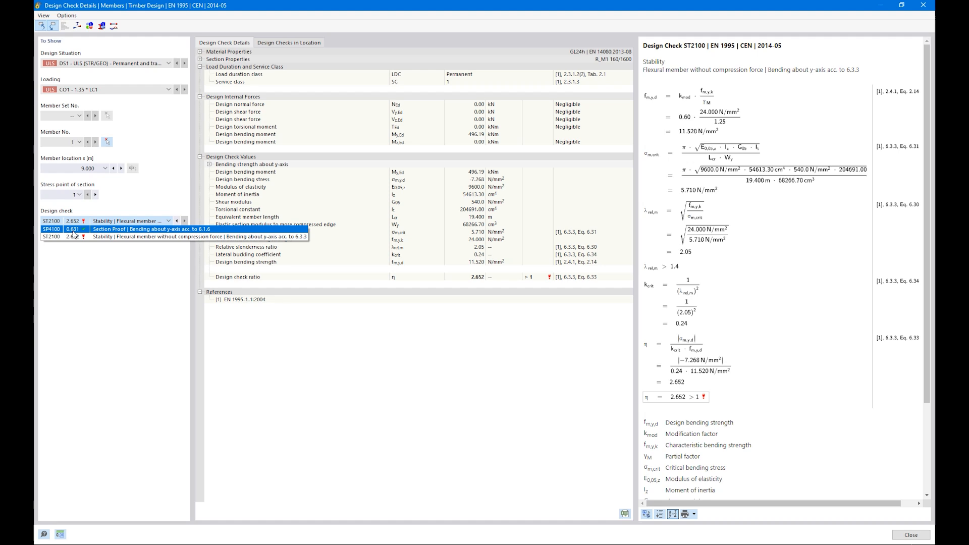
left_click(691, 401)
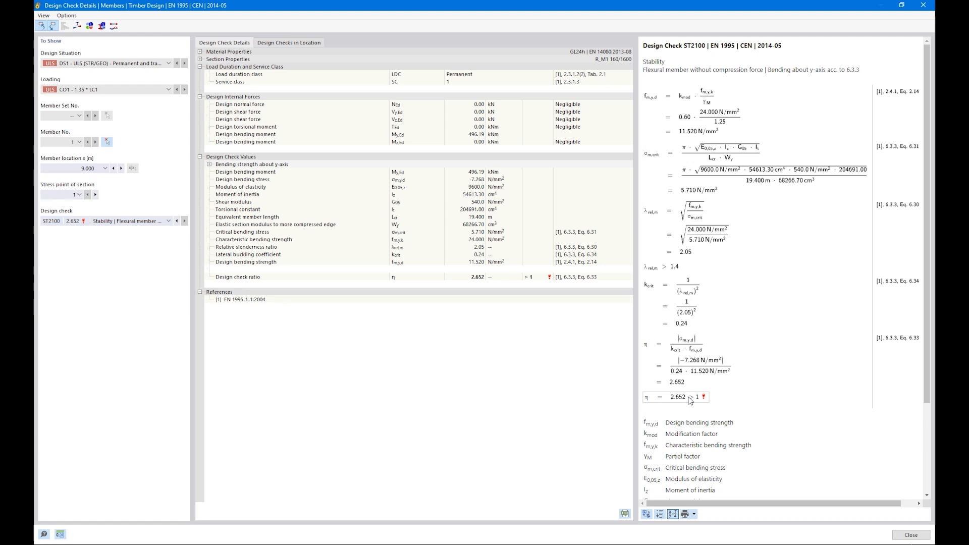
left_click(903, 535)
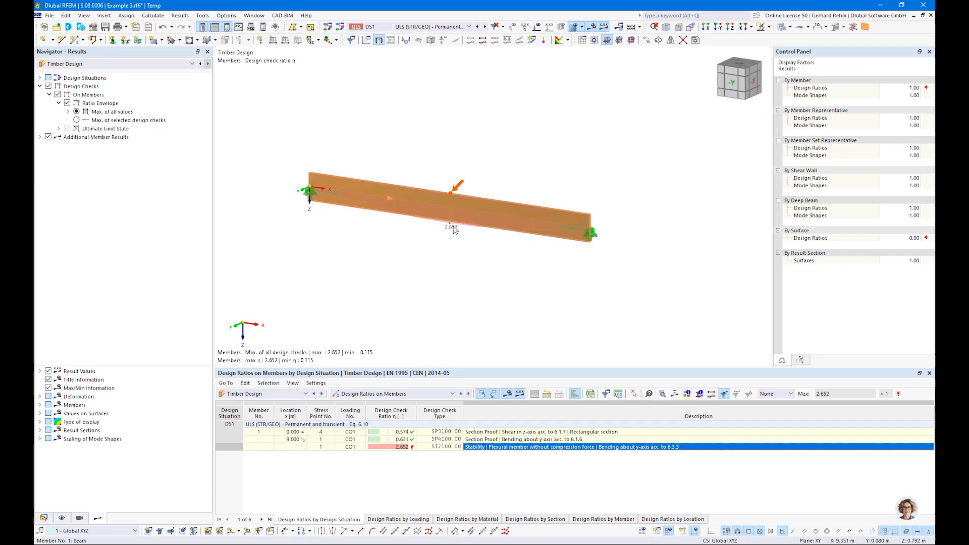
Deselect and reorient the beam view, then show the Data tree and open member 1's properties.
left_click(638, 253)
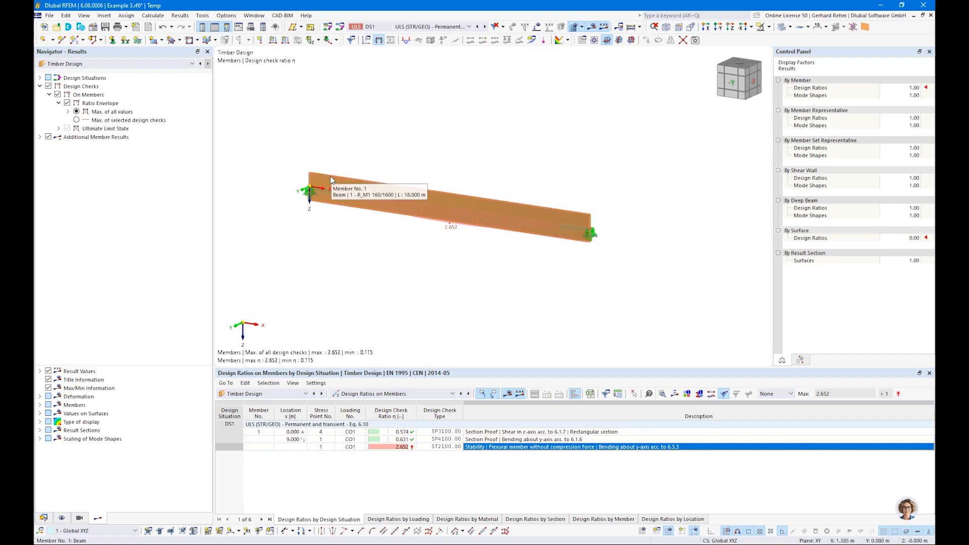
mouse_move(414, 218)
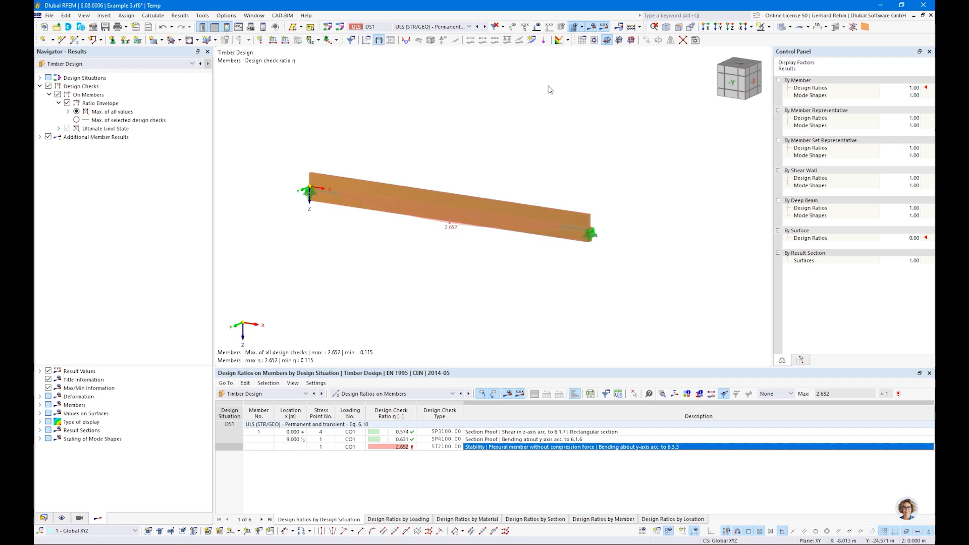
middle_click_drag(569, 141, 591, 194)
middle_click_drag(591, 195, 615, 229, "ctrl")
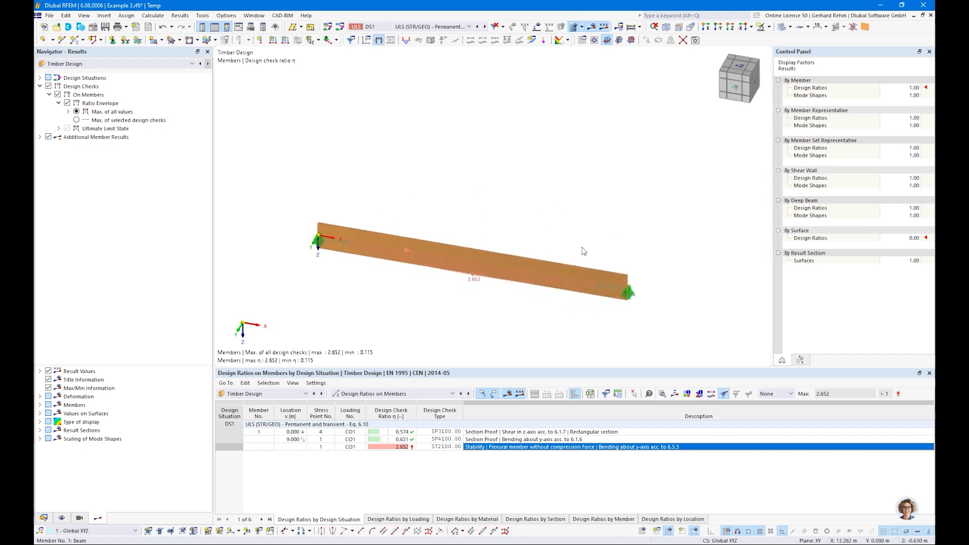
mouse_move(586, 285)
middle_click_drag(330, 308, 337, 244)
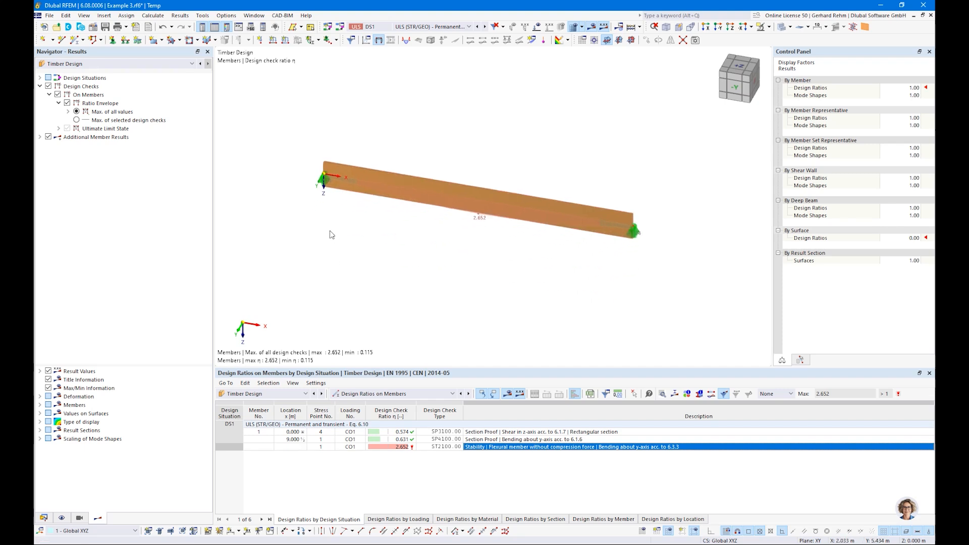
left_click(44, 518)
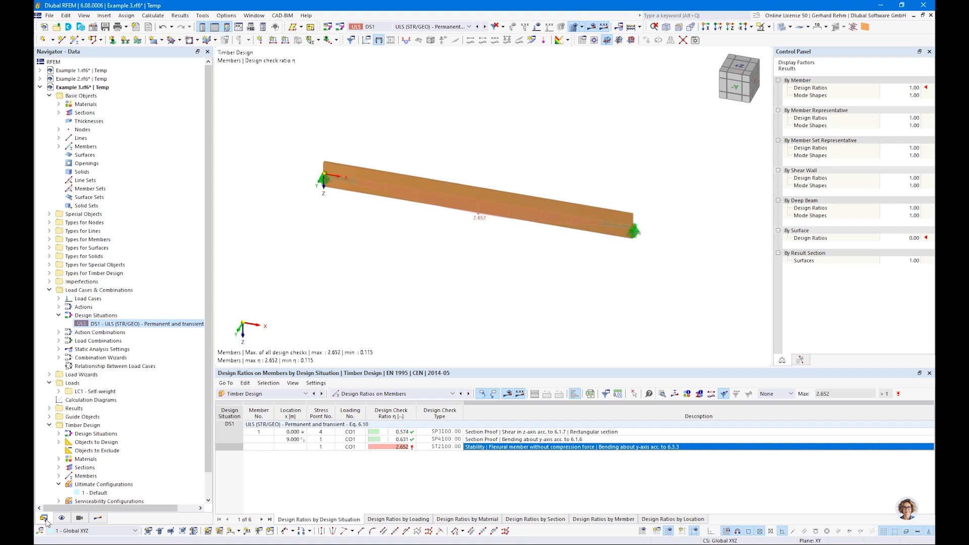
double_click(438, 184)
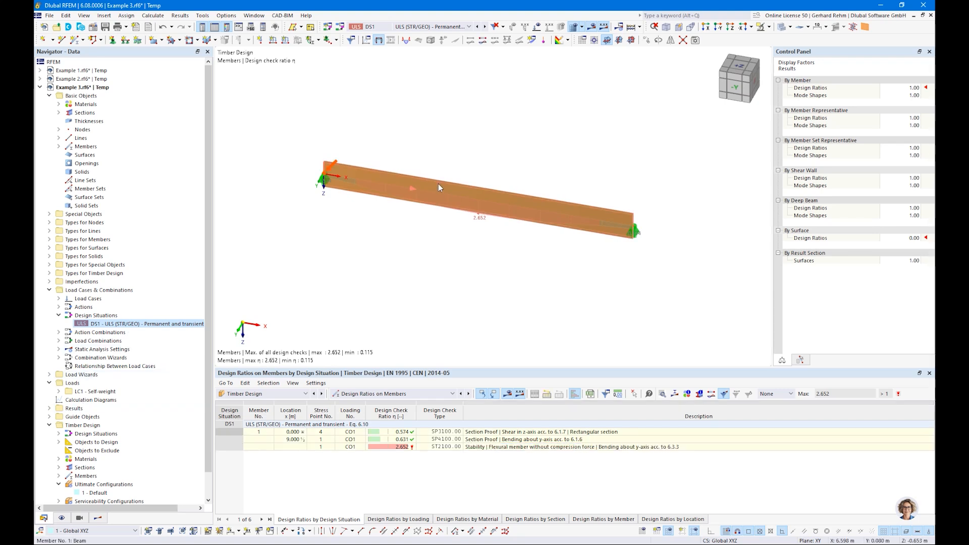
Copy the selected beam 5 m along Y as a new member.
key("Escape")
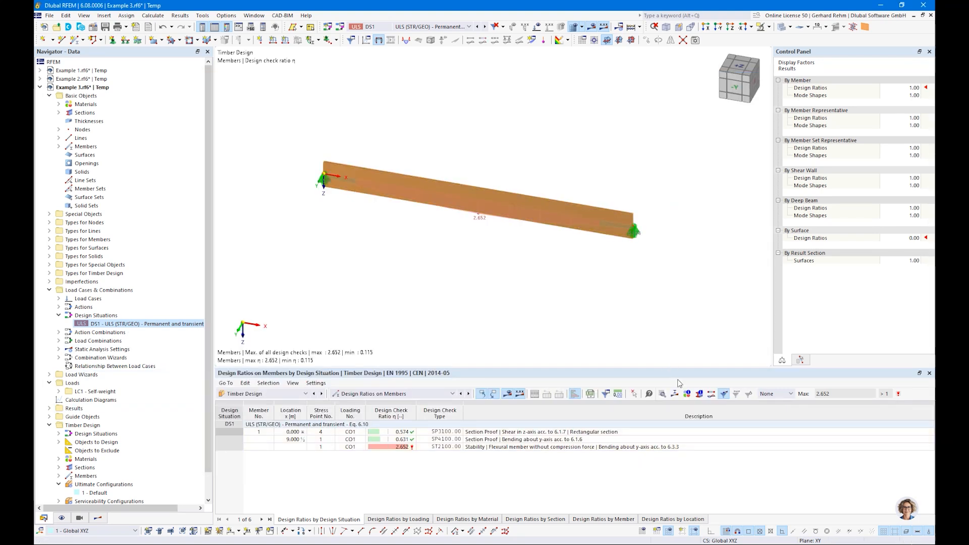
left_click_drag(683, 329, 245, 135)
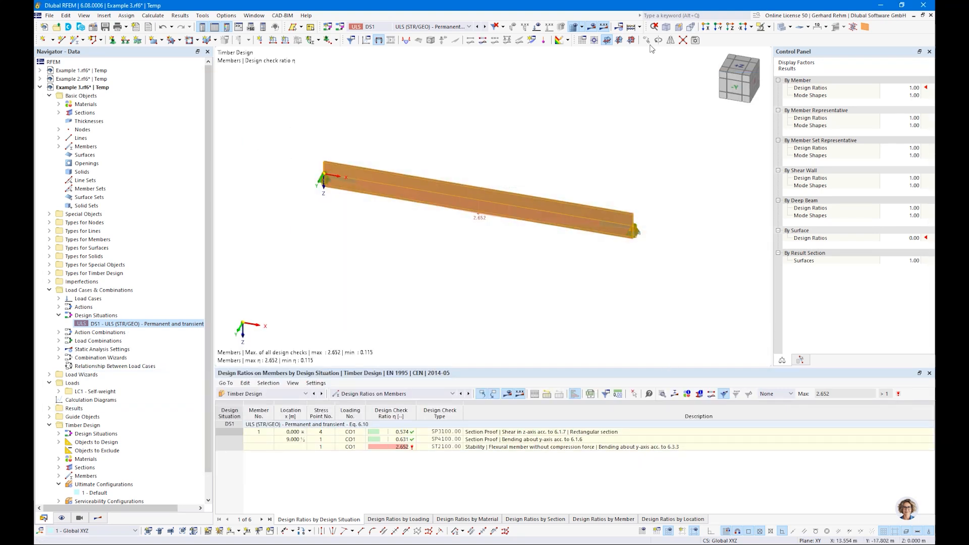
left_click_drag(366, 315, 440, 322)
type("5")
left_click(358, 193)
left_click(384, 167)
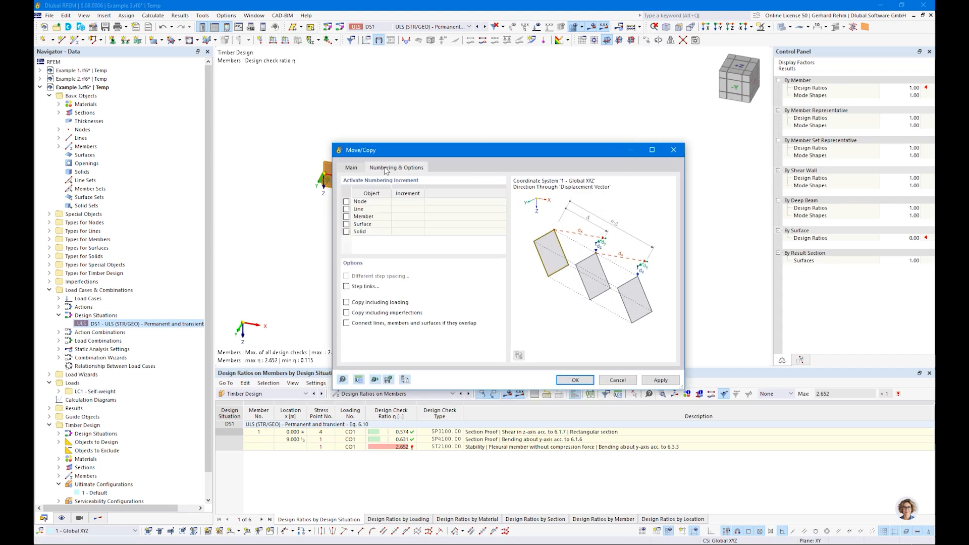
left_click(575, 381)
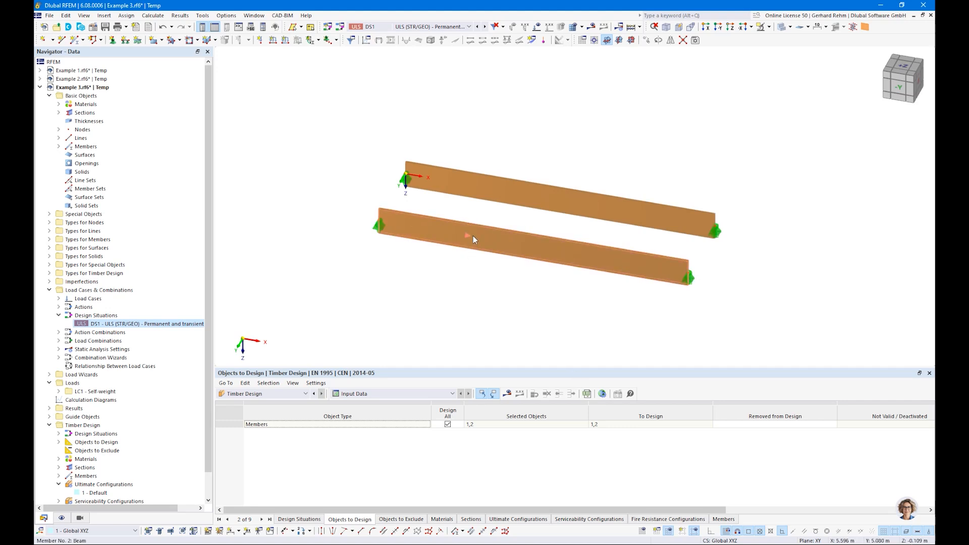
Give member 2 a new effective-length set with lateral-torsional buckling only and an eigenvalue-method critical moment.
double_click(473, 236)
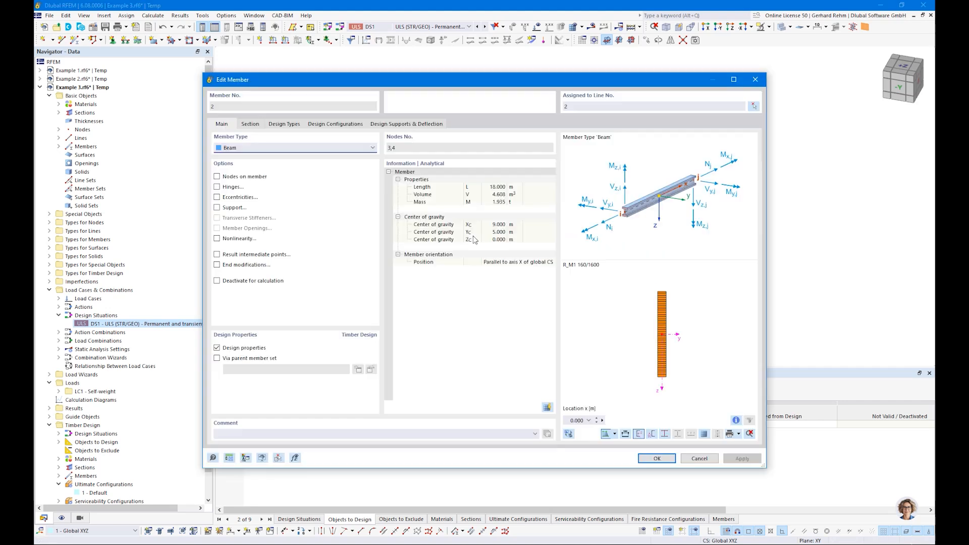
left_click(281, 124)
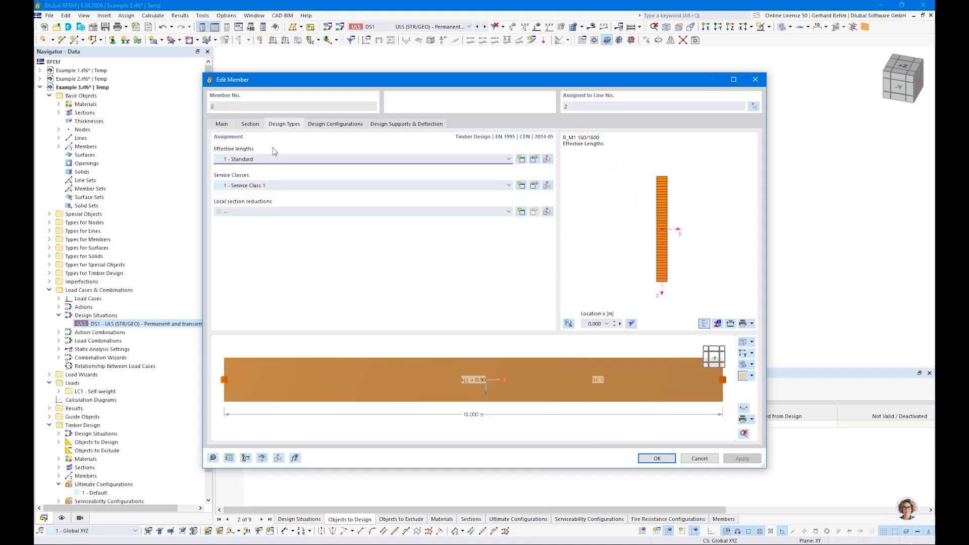
left_click(521, 160)
left_click(295, 108)
left_click(295, 118)
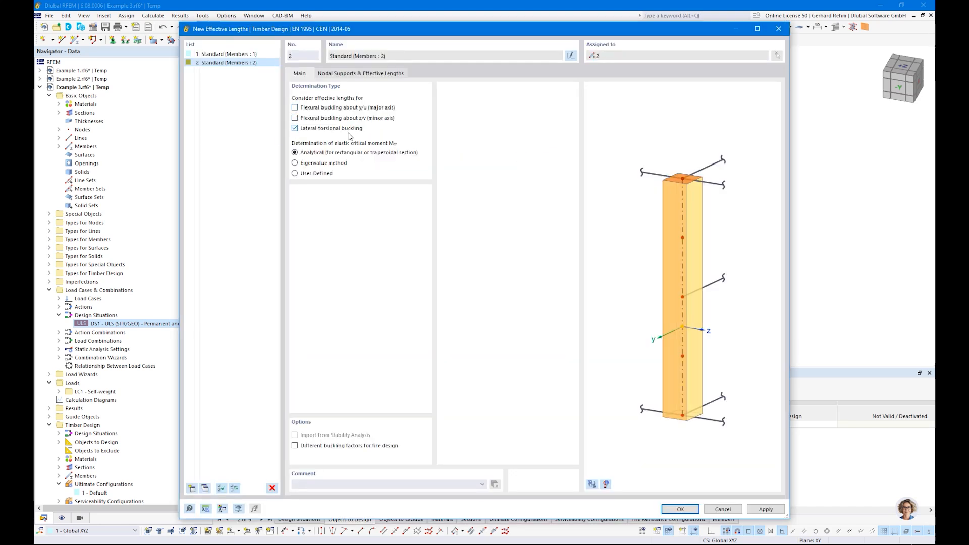
left_click(296, 163)
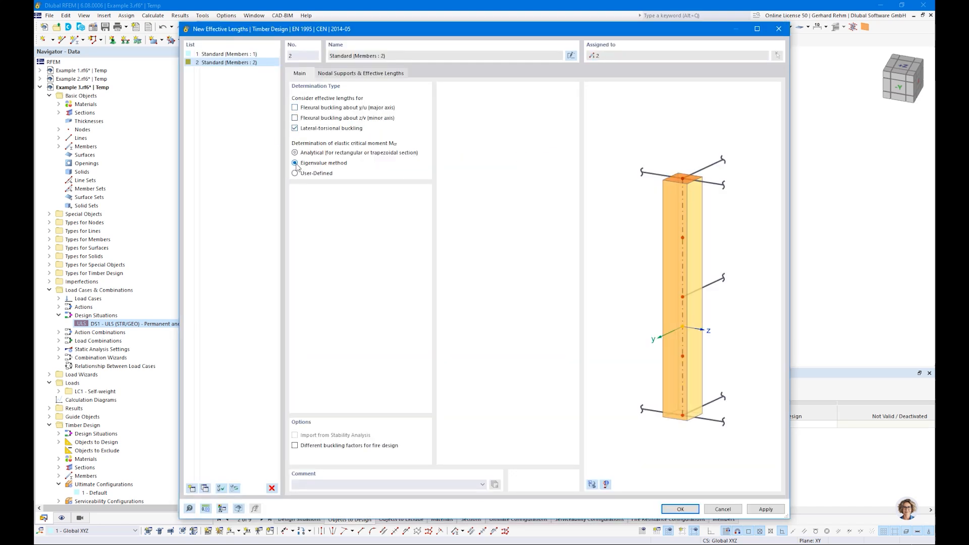
left_click(673, 512)
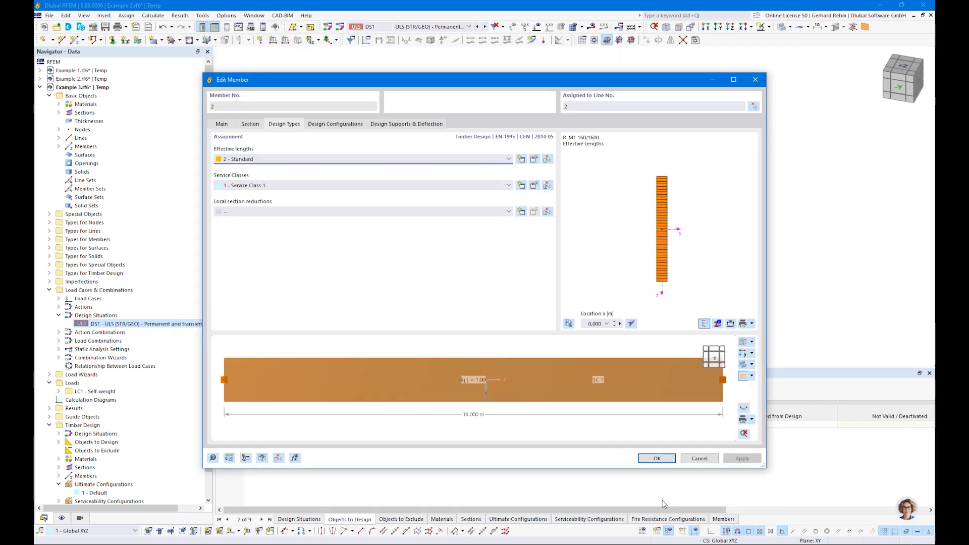
left_click(656, 458)
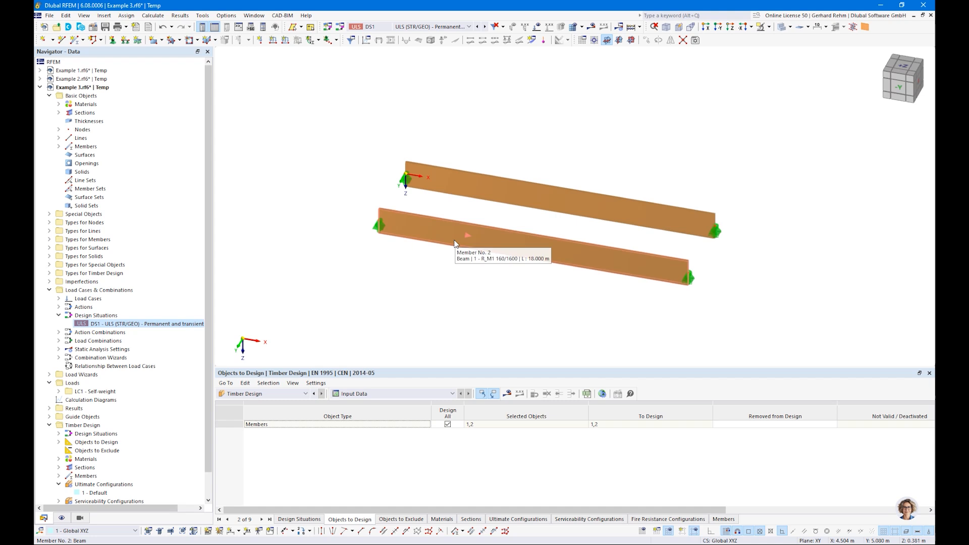
Recalculate and show both beams' ratio diagrams in wireframe: 2.652 original, 2.463 copy.
left_click(507, 394)
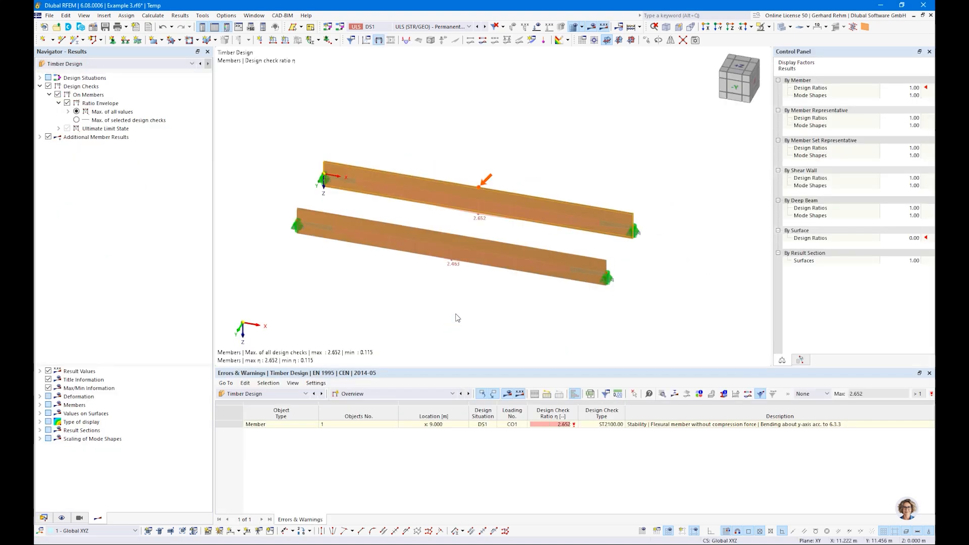
left_click(782, 27)
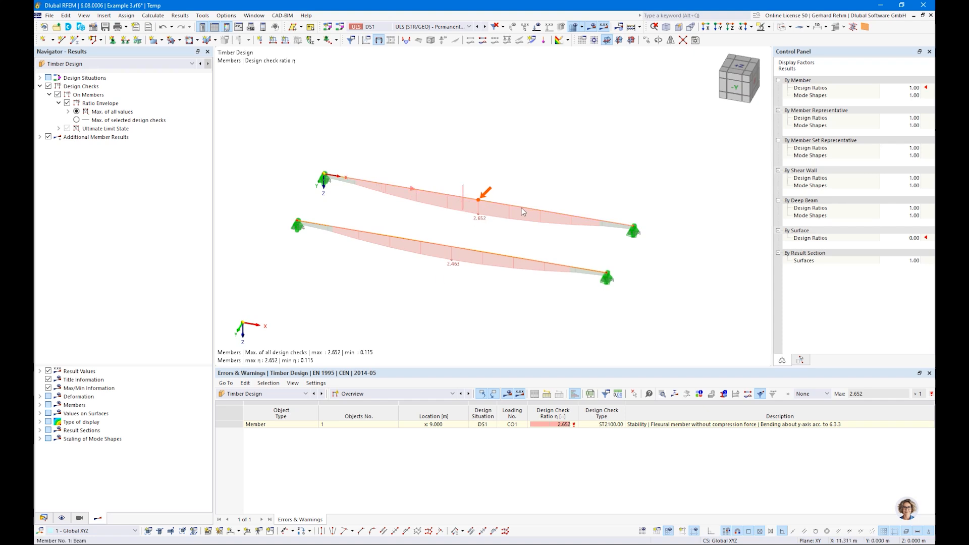
mouse_move(525, 207)
mouse_move(468, 199)
left_click(44, 518)
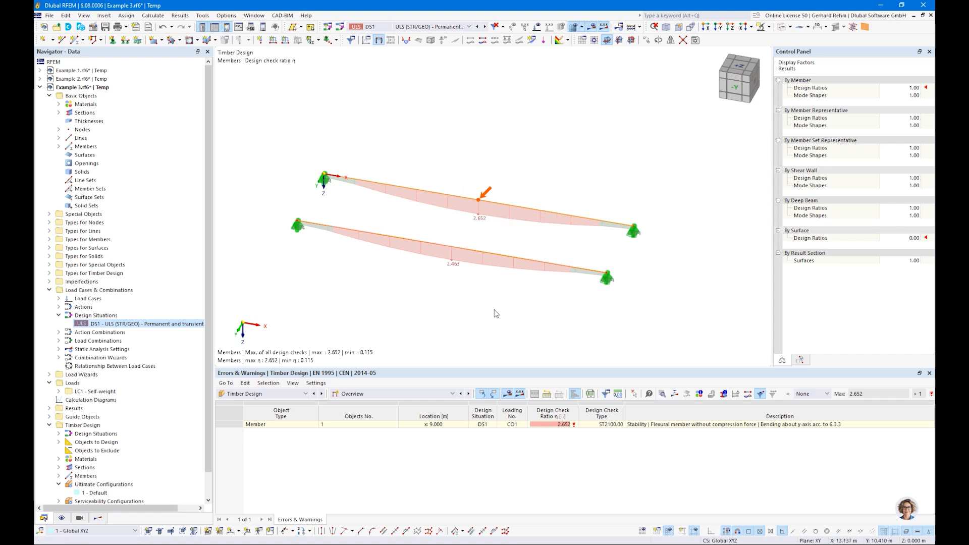
Divide both beams with 2 intermediate On Member nodes.
right_click(443, 194)
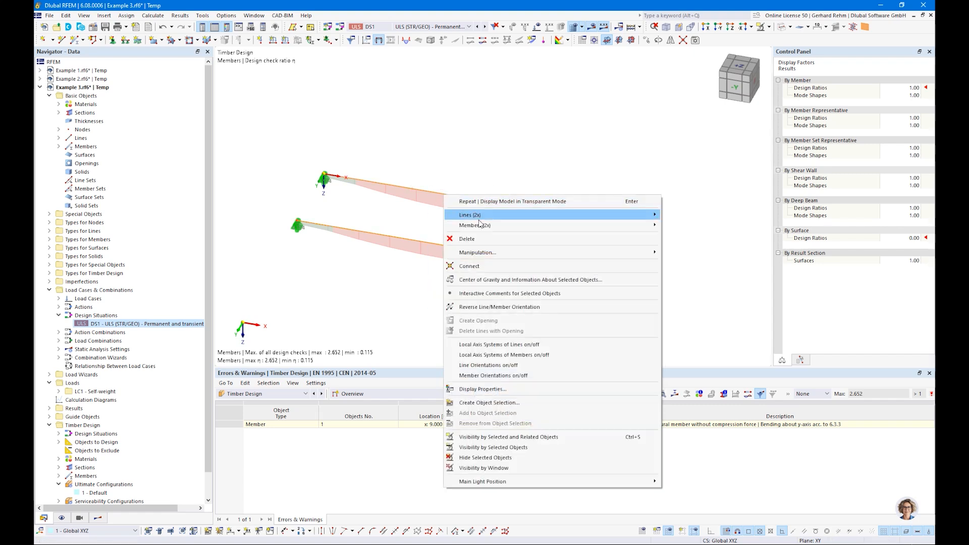
mouse_move(479, 225)
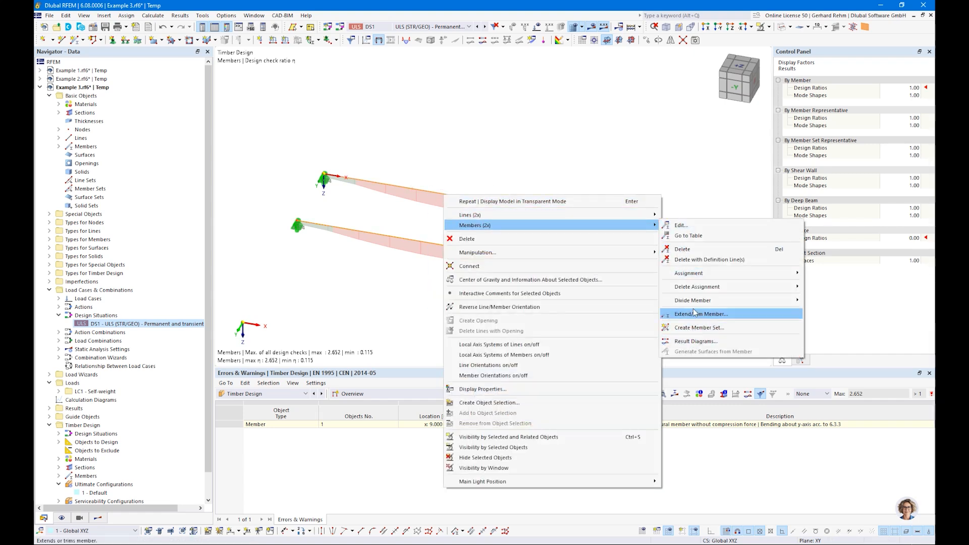
mouse_move(693, 302)
left_click(838, 312)
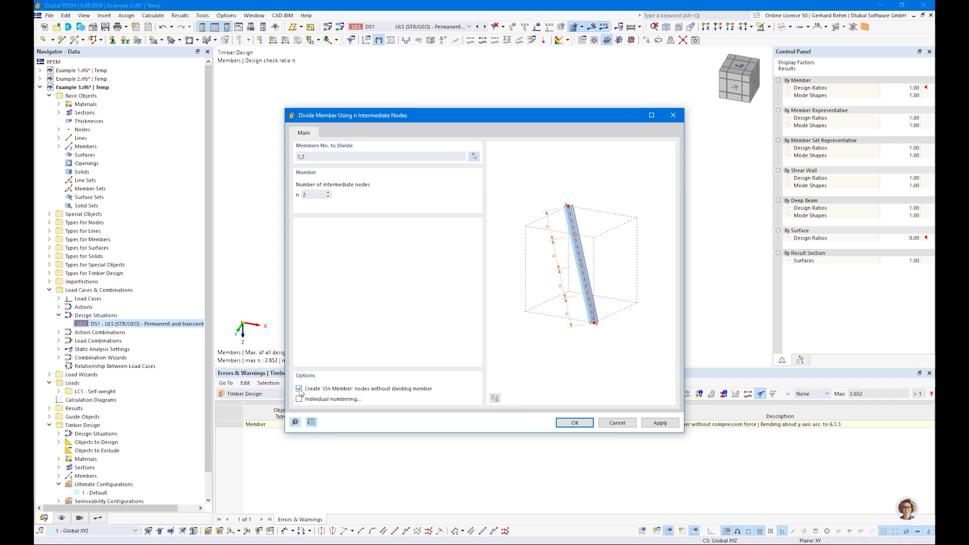
left_click(584, 426)
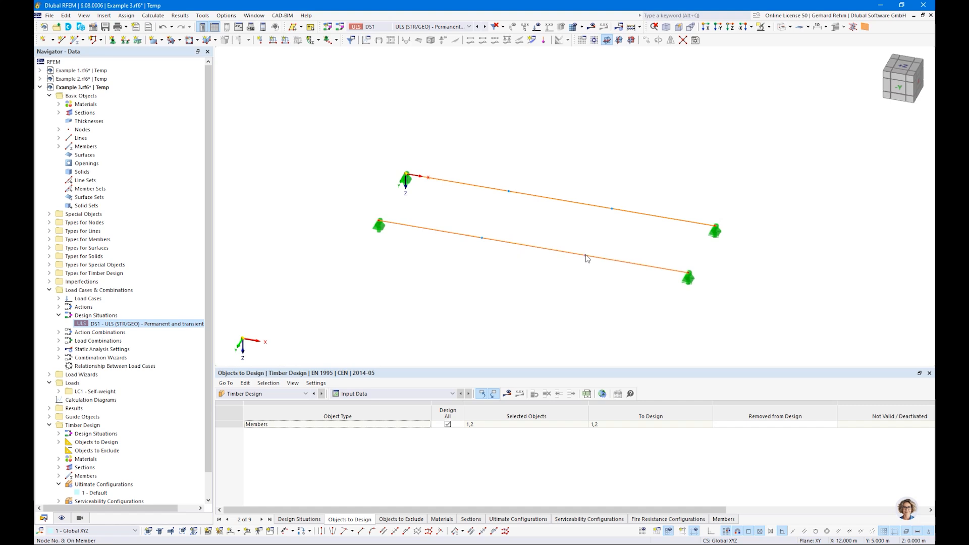
Check that node 7 is an On Member node.
double_click(483, 240)
left_click(241, 146)
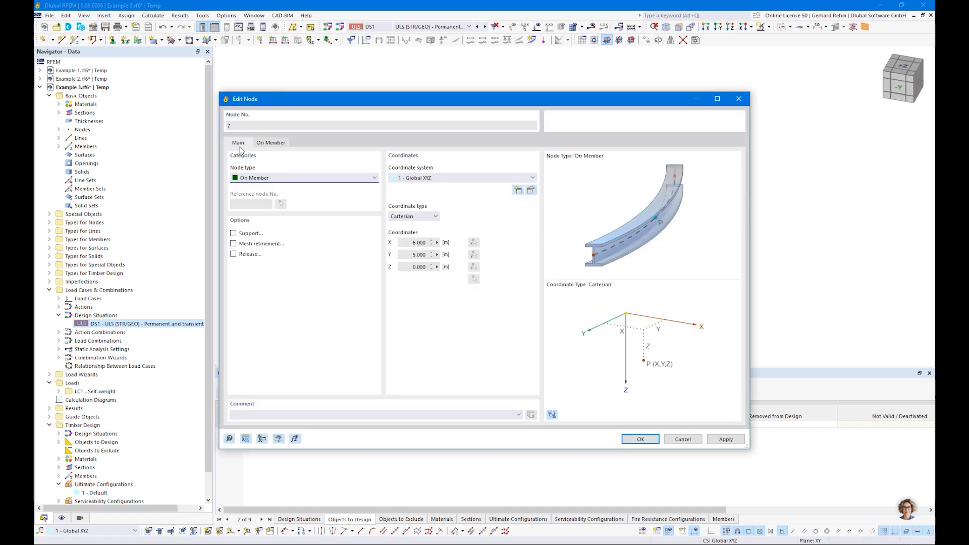
left_click(248, 179)
left_click(262, 180)
key("Escape")
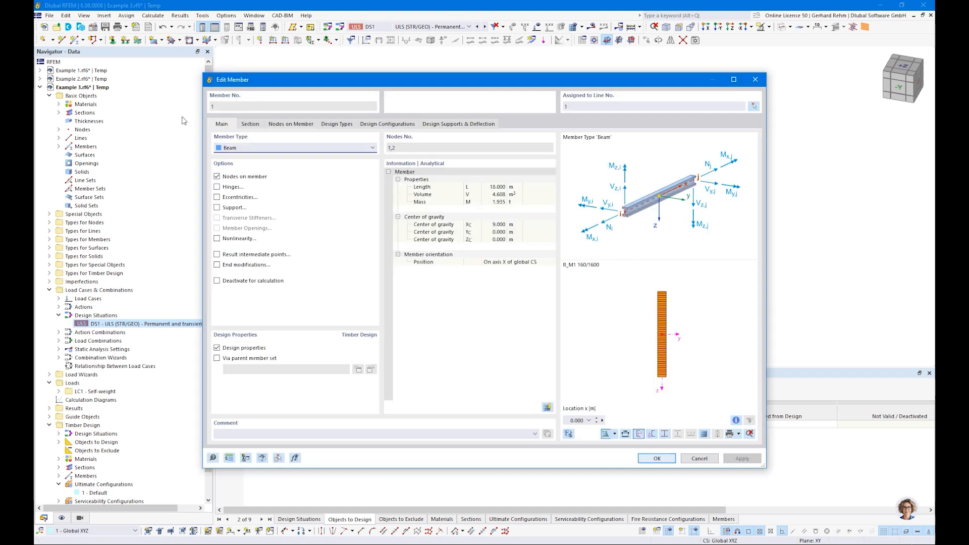
Open the 1 - Standard effective-length settings from member 1's design types.
left_click(291, 125)
left_click(325, 125)
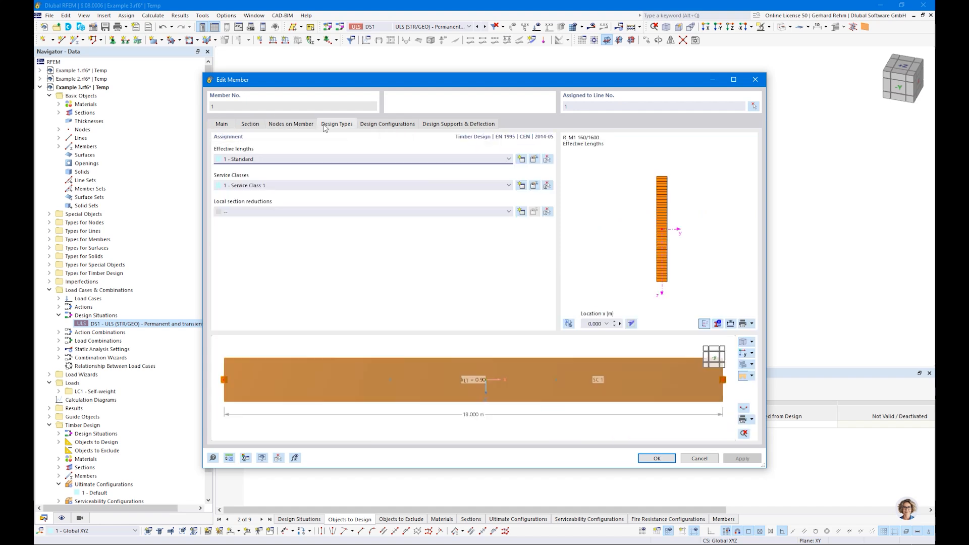
left_click(534, 160)
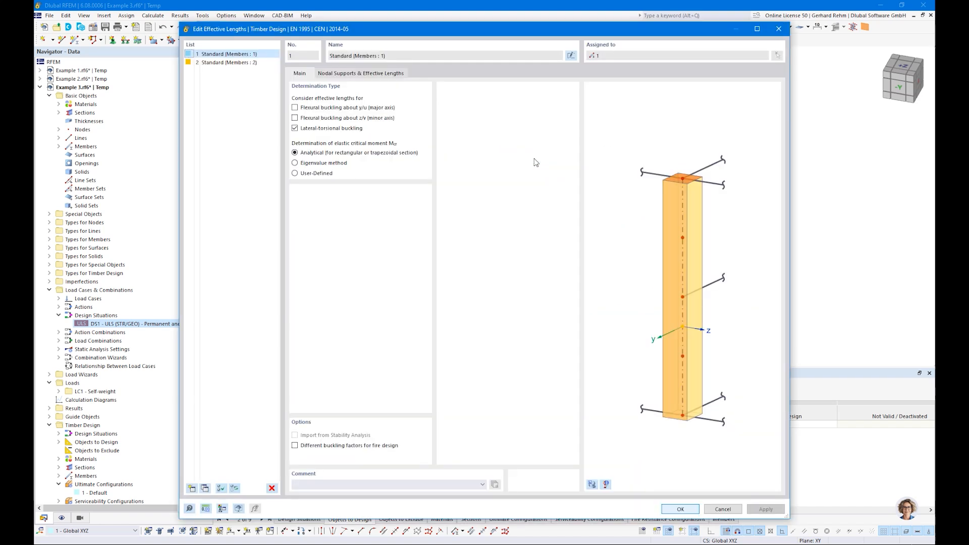
Add two intermediate nodes to effective length 1, fixed in y/u, with factor 1.00.
left_click(328, 76)
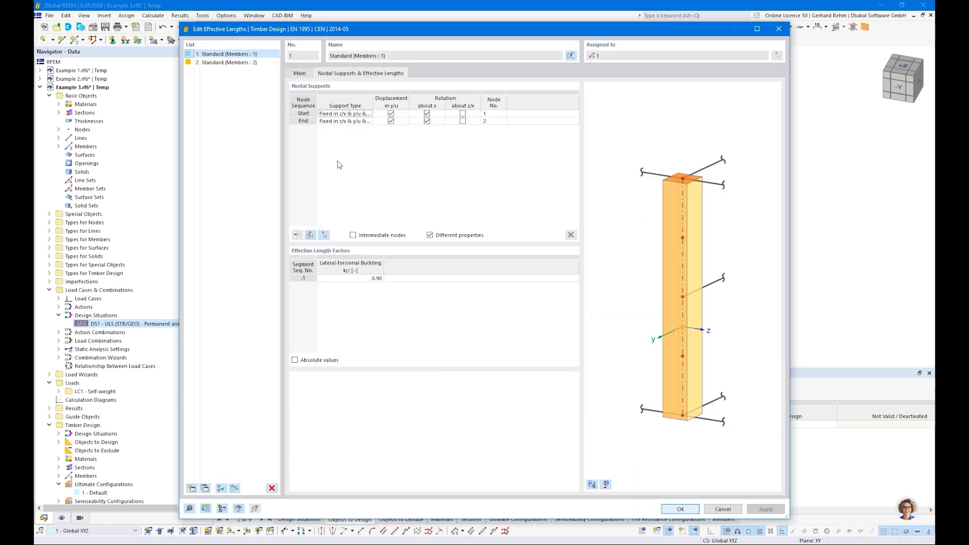
left_click(360, 235)
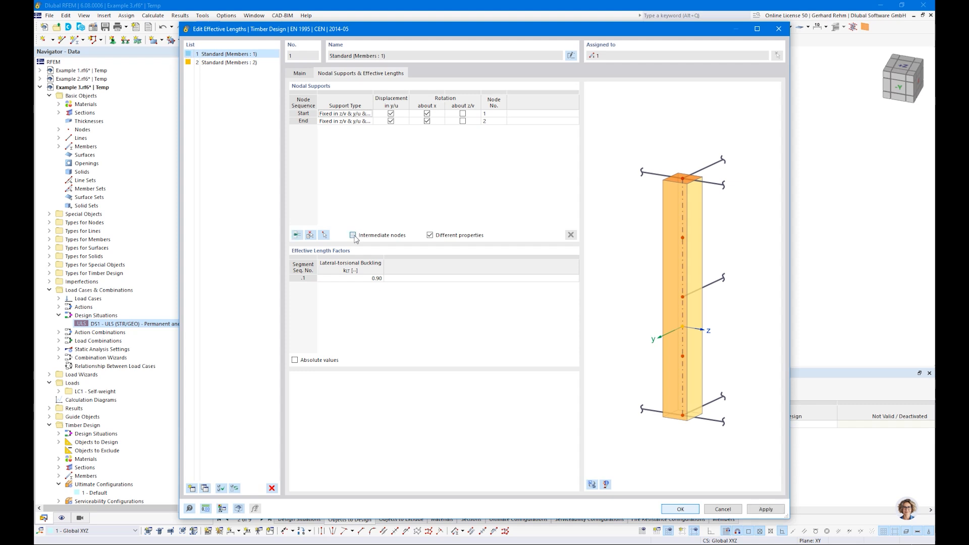
left_click(297, 235)
left_click(298, 235)
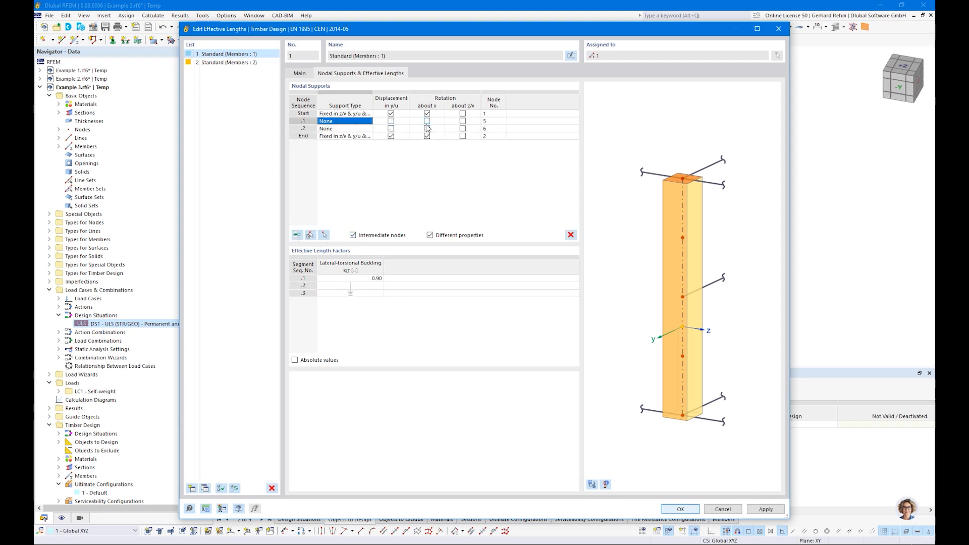
left_click(391, 121)
left_click(390, 129)
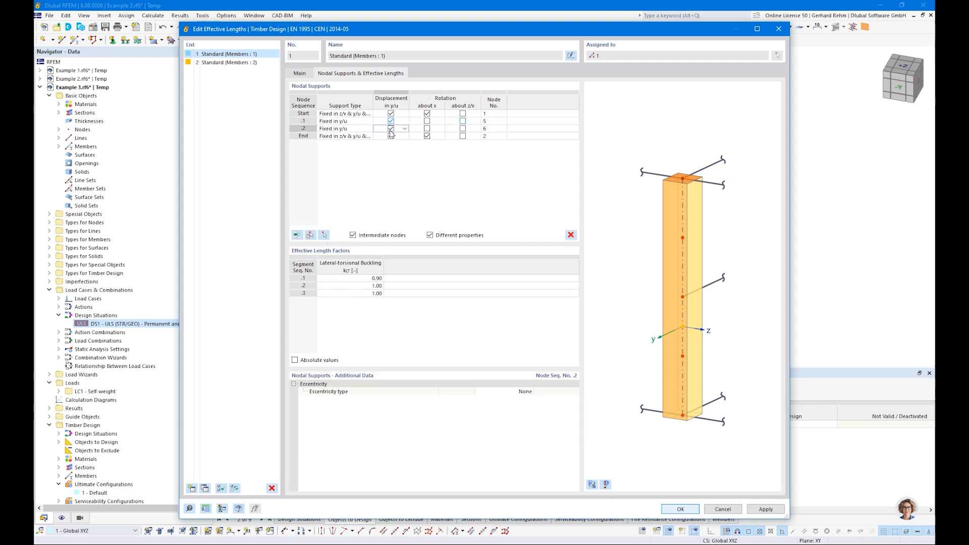
left_click(334, 279)
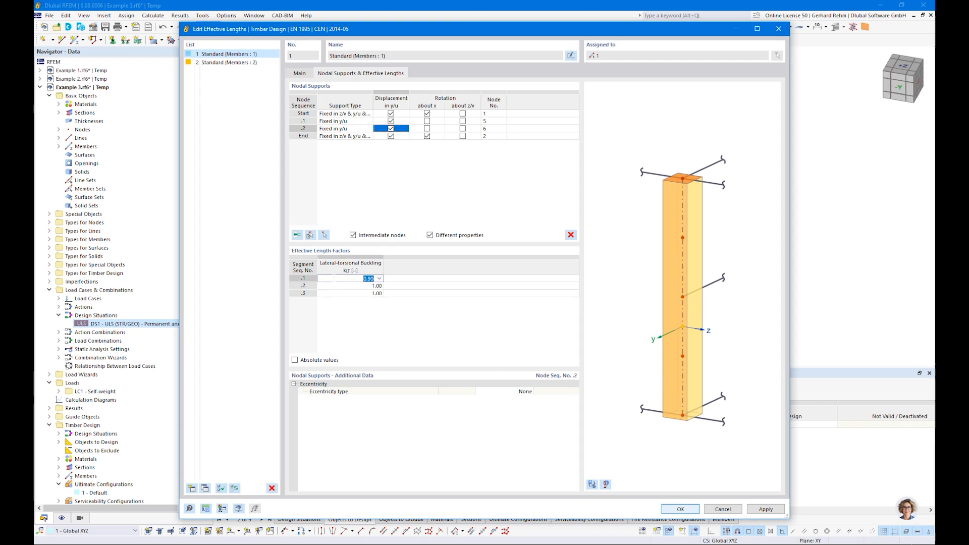
type("1")
key("Return")
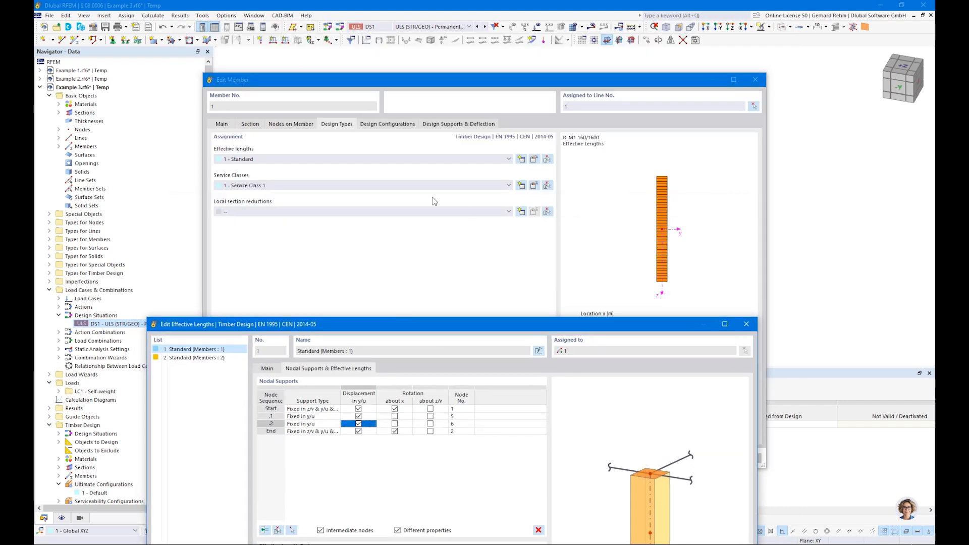
Finish effective length 1 and bring up member 2's effective length 2.
left_click_drag(495, 331, 554, 120)
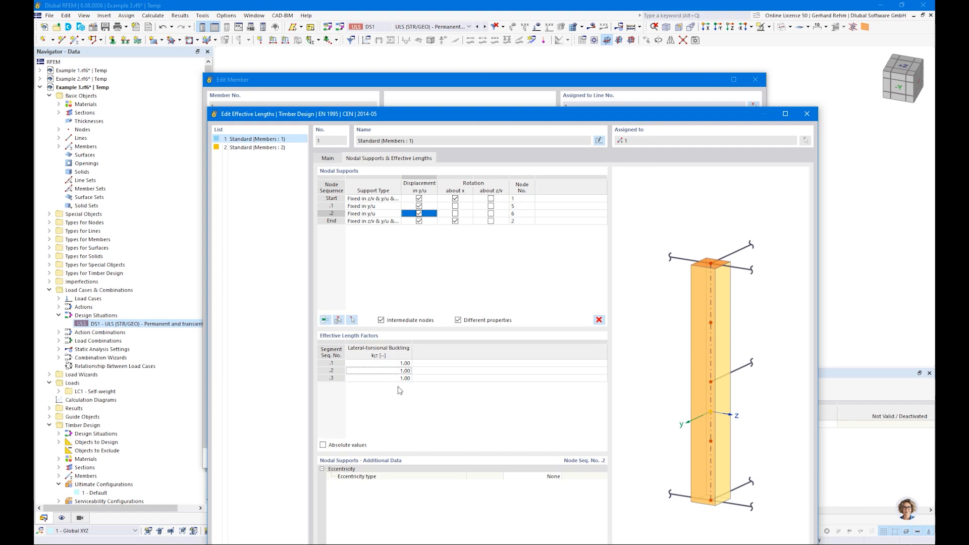
left_click(242, 139)
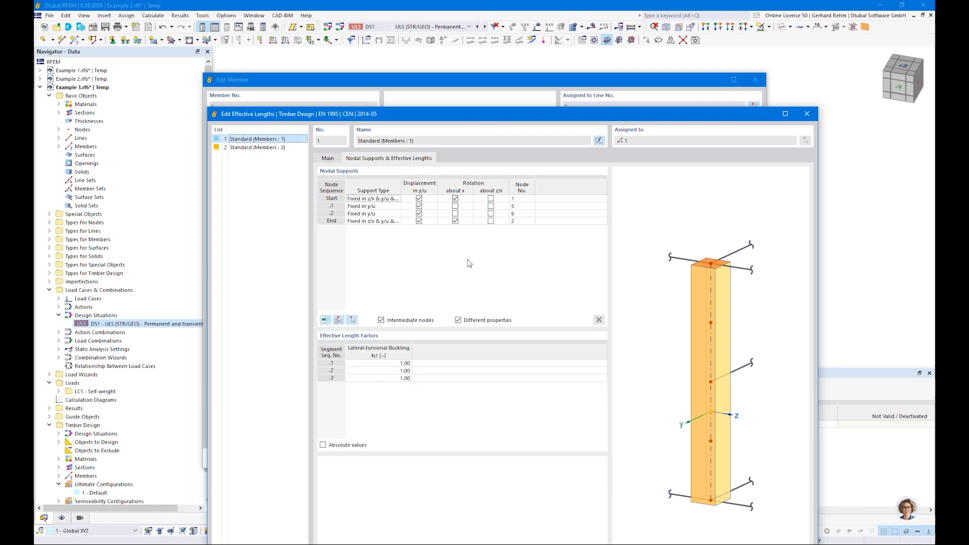
left_click(238, 149)
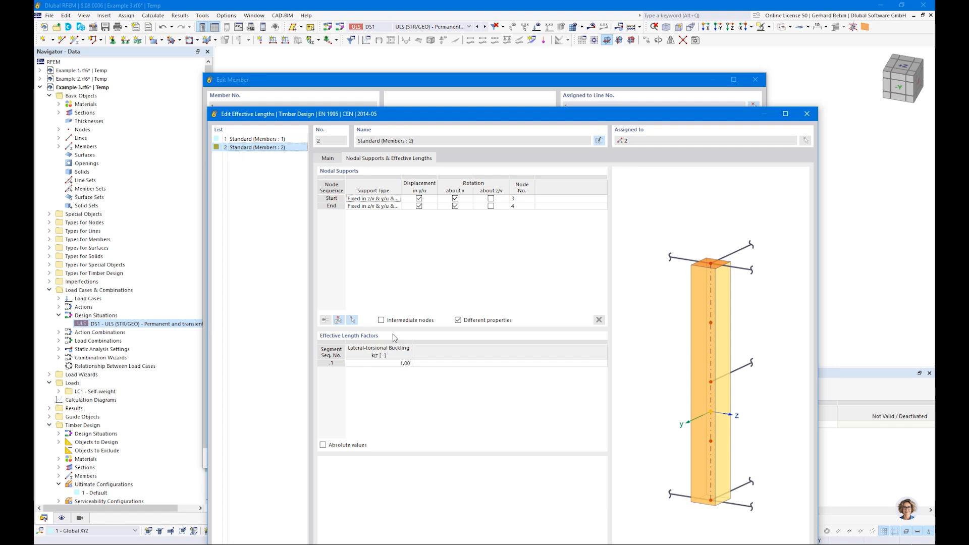
Add two intermediate nodes to effective length 2, fixed in y/u, and select both supports.
left_click(381, 320)
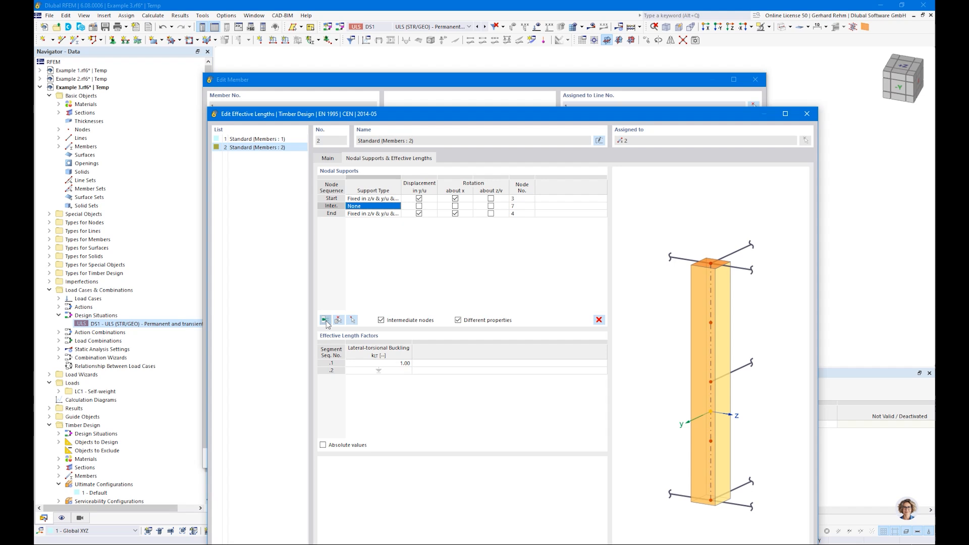
left_click(419, 206)
left_click(419, 214)
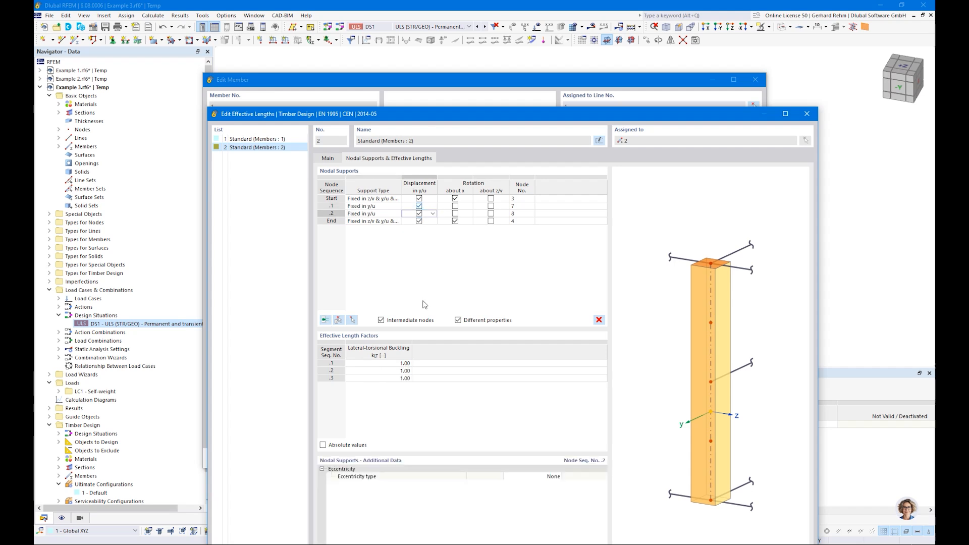
double_click(429, 117)
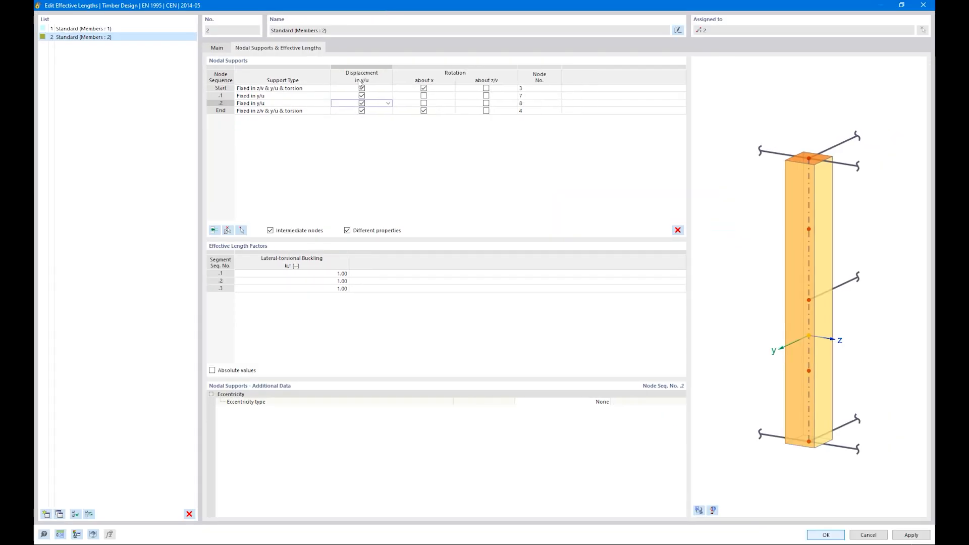
left_click(312, 96)
left_click(307, 104, "shift")
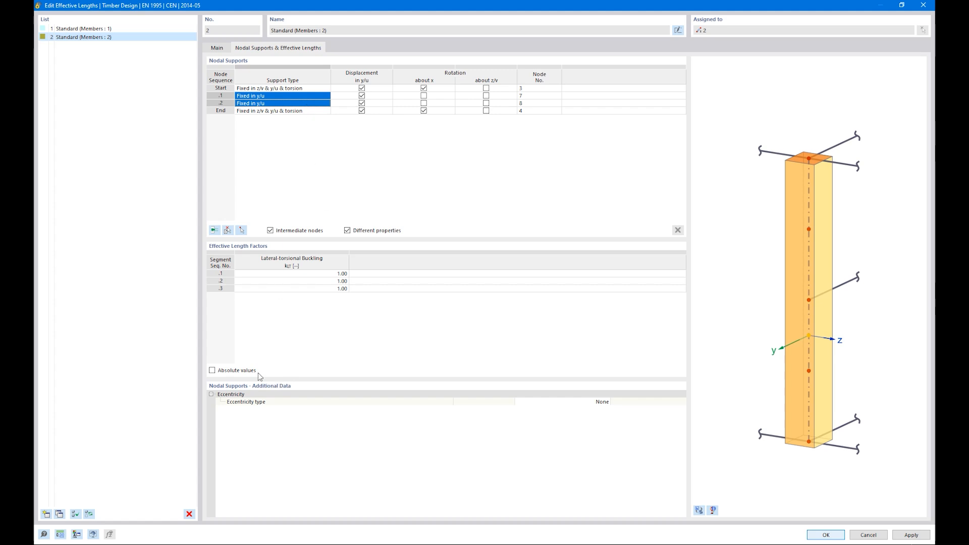
Review the braced beam in the effective-length dialog's 3-D preview.
left_click(605, 402)
left_click(606, 403)
left_click(694, 500)
left_click(699, 510)
middle_click_drag(823, 314, 673, 286, "ctrl")
right_click(673, 287)
left_click(815, 301)
scroll(817, 304, "up", 6)
middle_click_drag(817, 309, 817, 284, "ctrl")
right_click(817, 284)
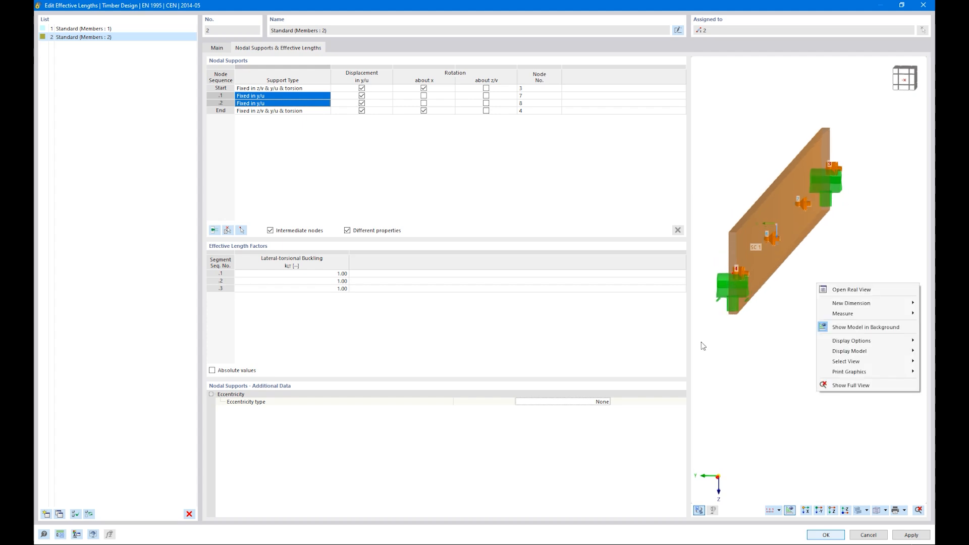
left_click(591, 404)
Set both supports' eccentricity to At upper flange and confirm both dialogs.
left_click(607, 402)
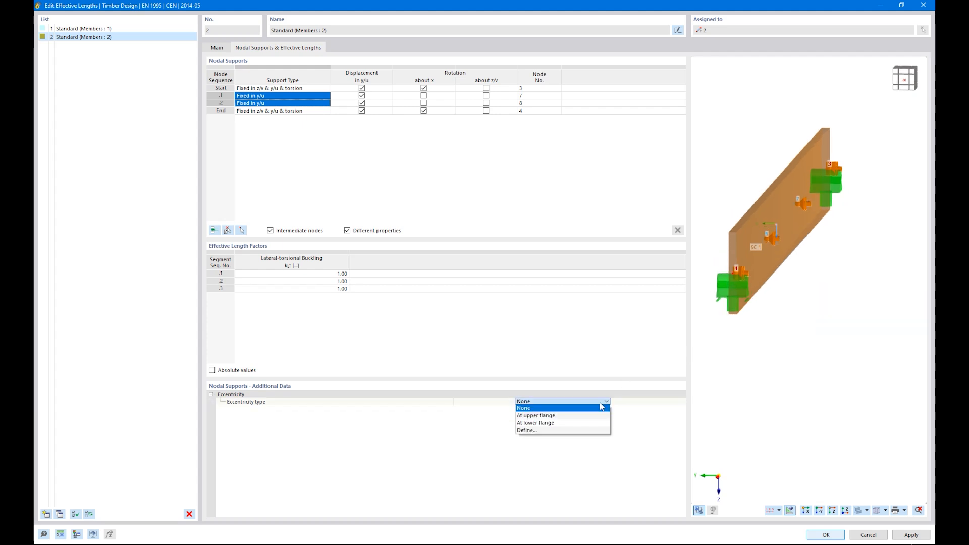
left_click(576, 416)
middle_click_drag(770, 376, 826, 383, "ctrl")
scroll(768, 341, "down", 5)
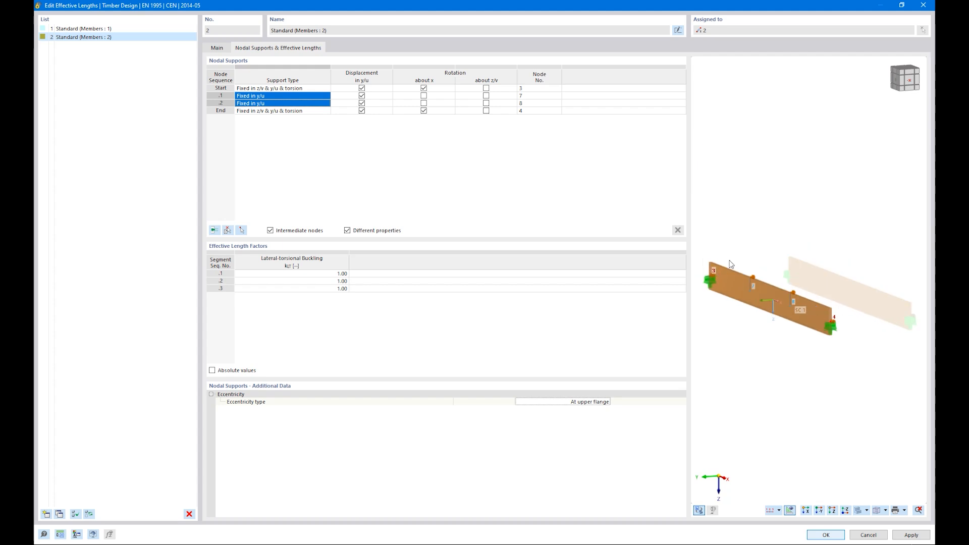
left_click(826, 535)
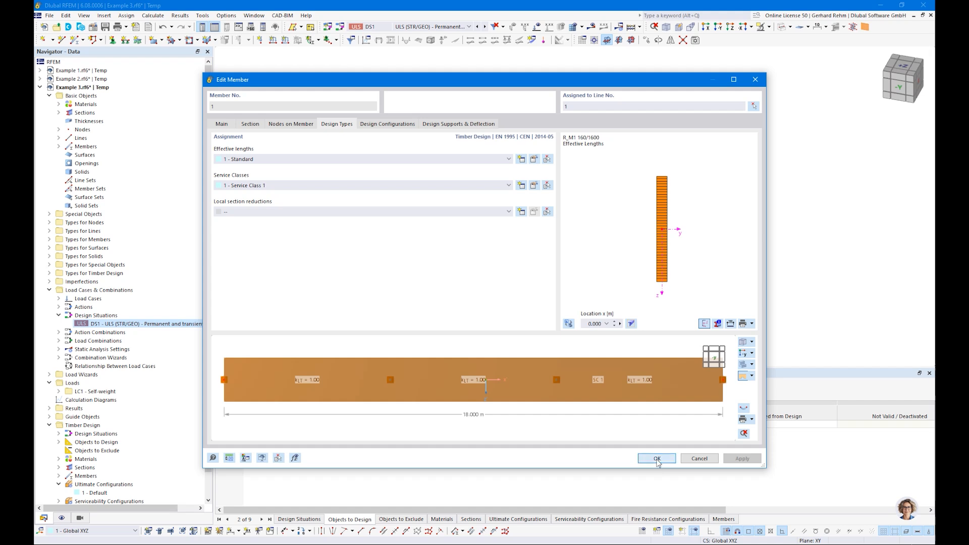
left_click(659, 459)
Recalculate, list design ratios on members, and open member 1's failing ST2100 check (1.258).
left_click(508, 394)
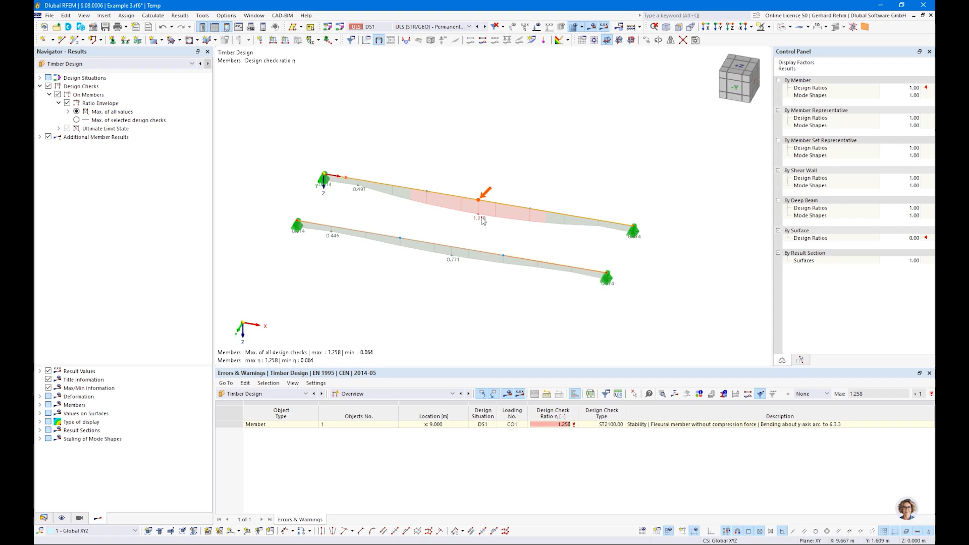
left_click(405, 392)
left_click(384, 417)
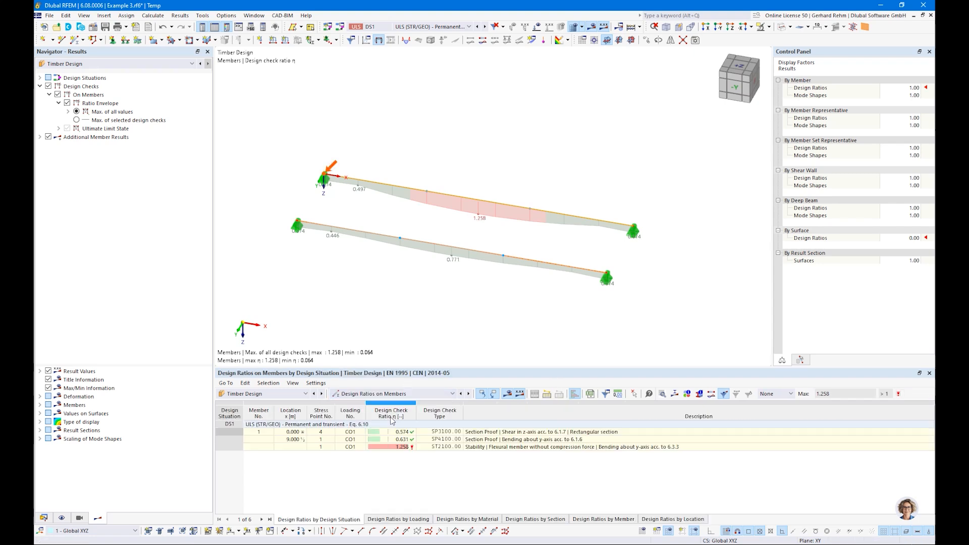
left_click(494, 447)
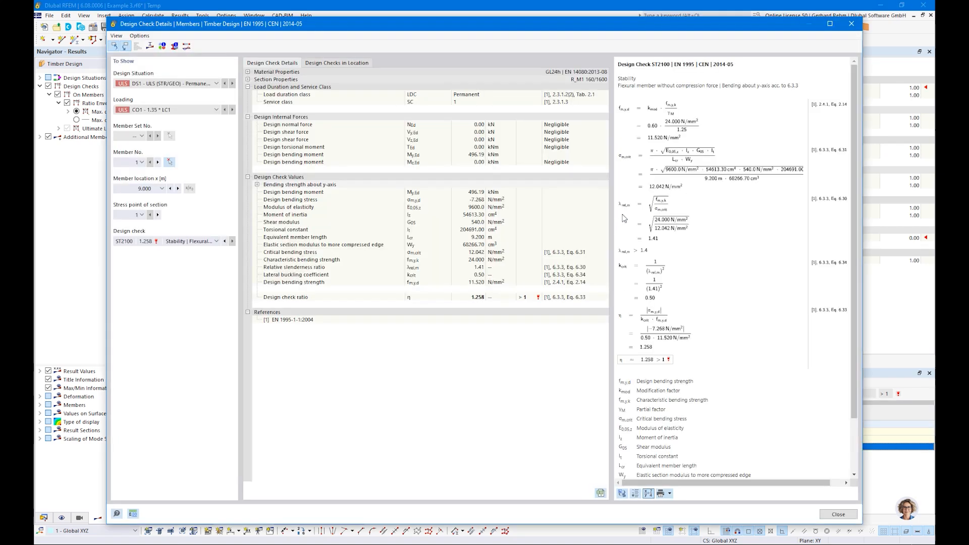
left_click(715, 183)
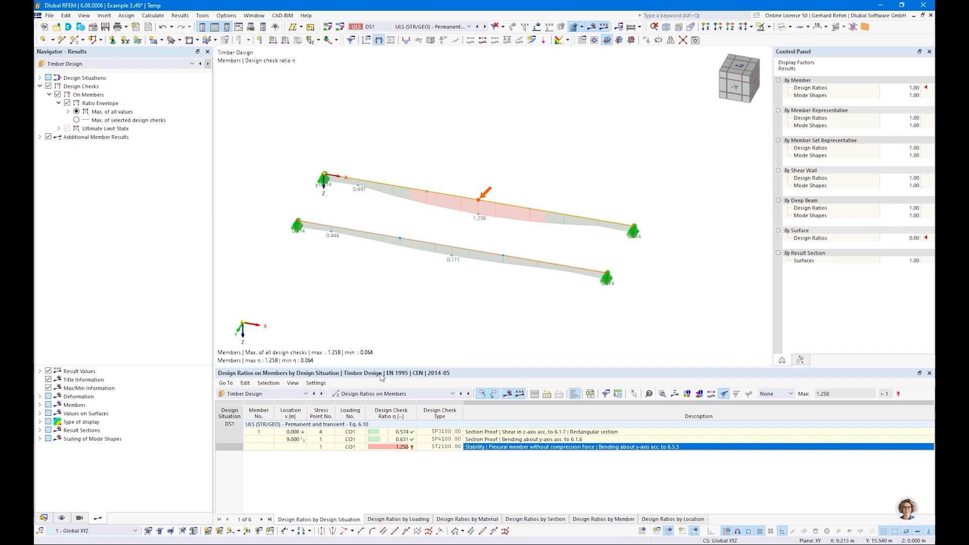
Switch to Design Ratios by Member and review member 2's ST2100 check details (0.771).
left_click(452, 394)
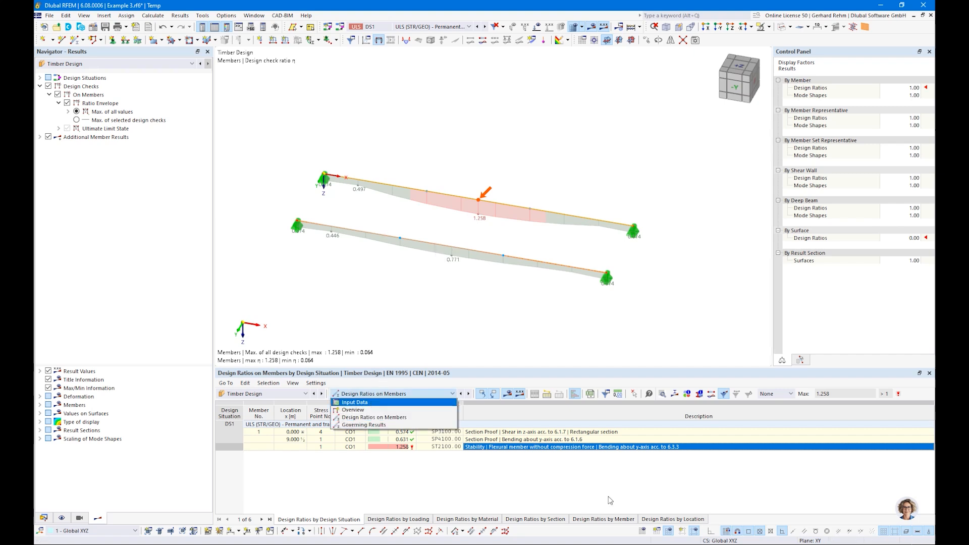
left_click(604, 519)
left_click(555, 485)
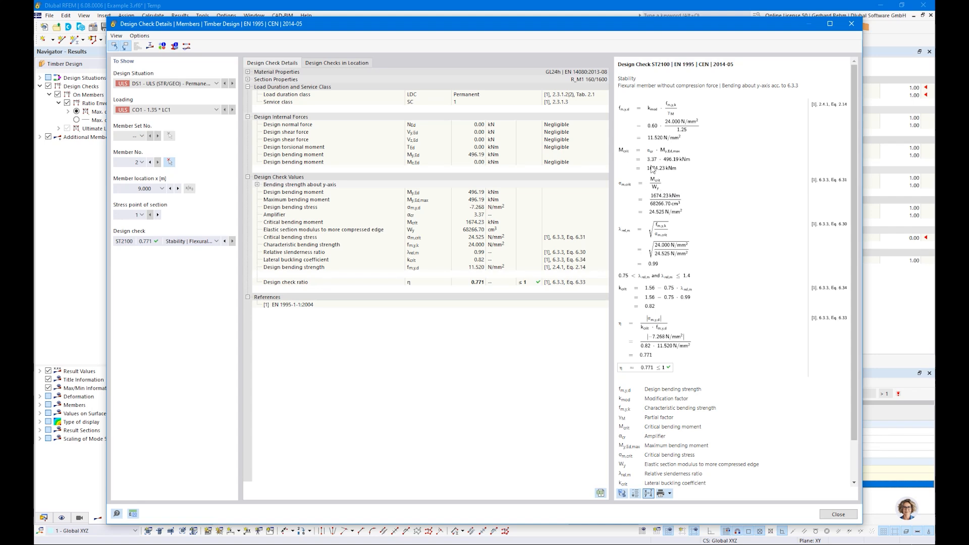
scroll(651, 164, "up", 2, "ctrl")
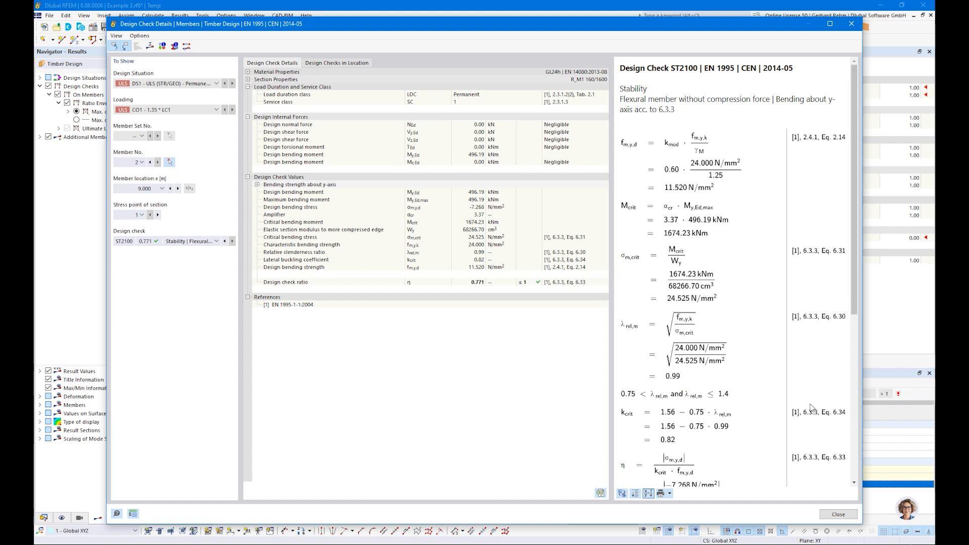
scroll(809, 403, "down", 3)
Close the check details and turn on Mode Shapes under Additional Member Results.
left_click(817, 515)
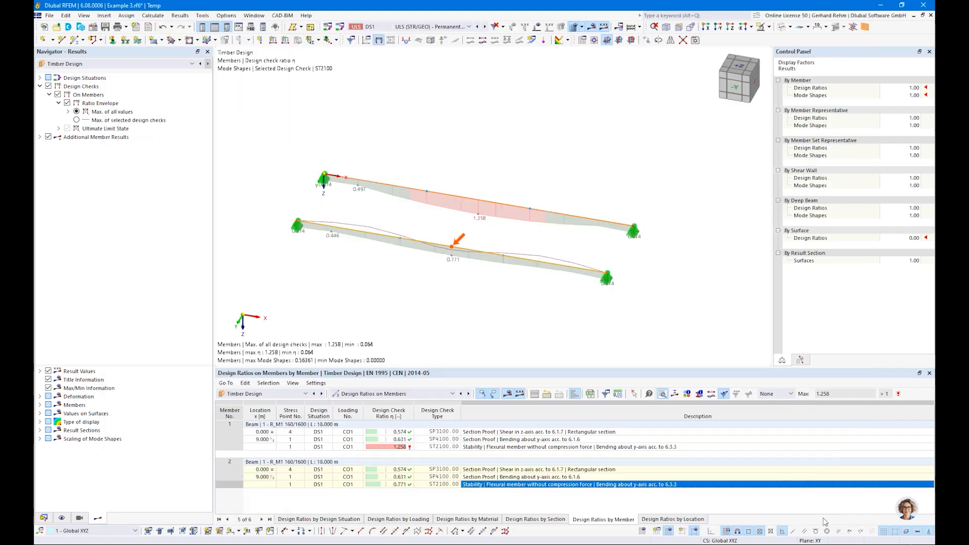
left_click(40, 137)
left_click(49, 145)
middle_click_drag(531, 315, 442, 273, "ctrl")
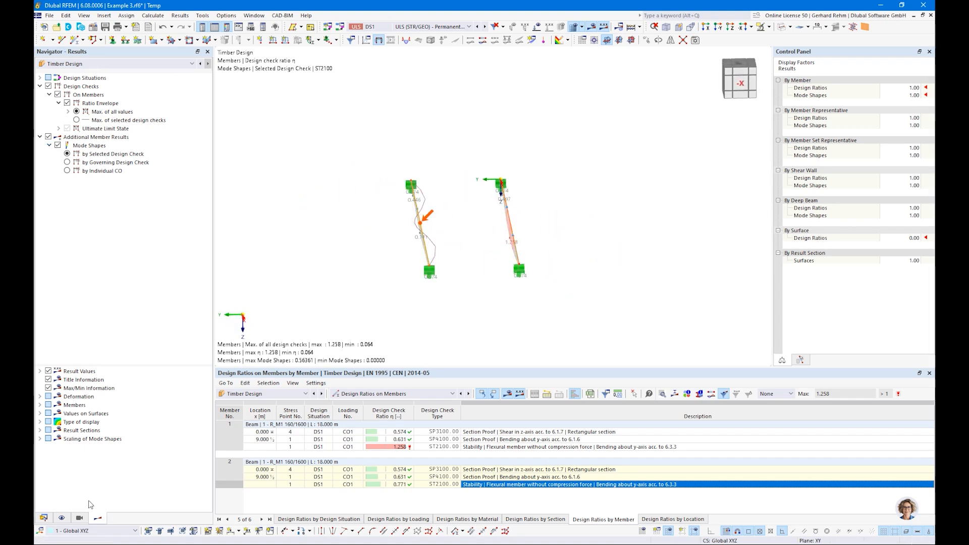
Show member deformation as Section Colored and orbit to inspect the mode shape (max 0.56361).
left_click(39, 396)
left_click(49, 404)
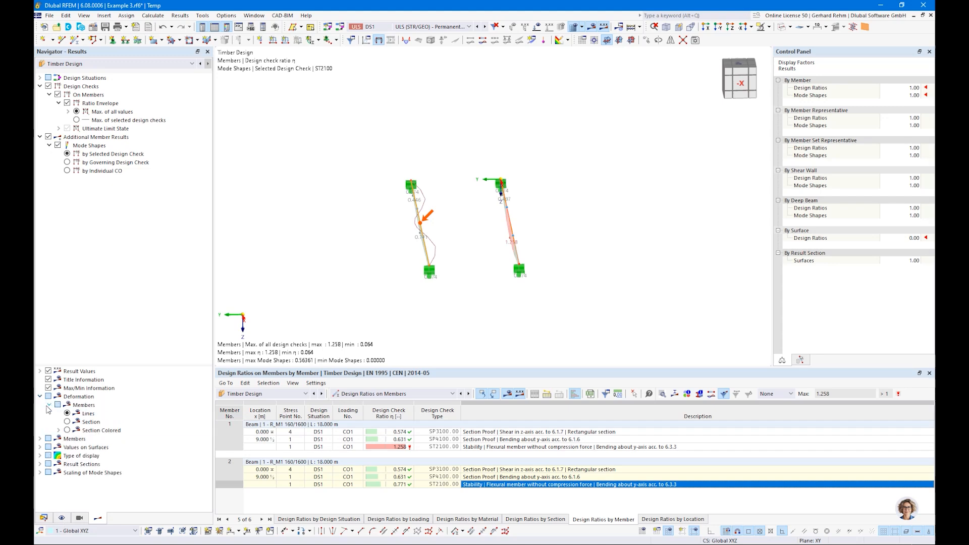
left_click(68, 430)
middle_click_drag(408, 269, 417, 226, "ctrl")
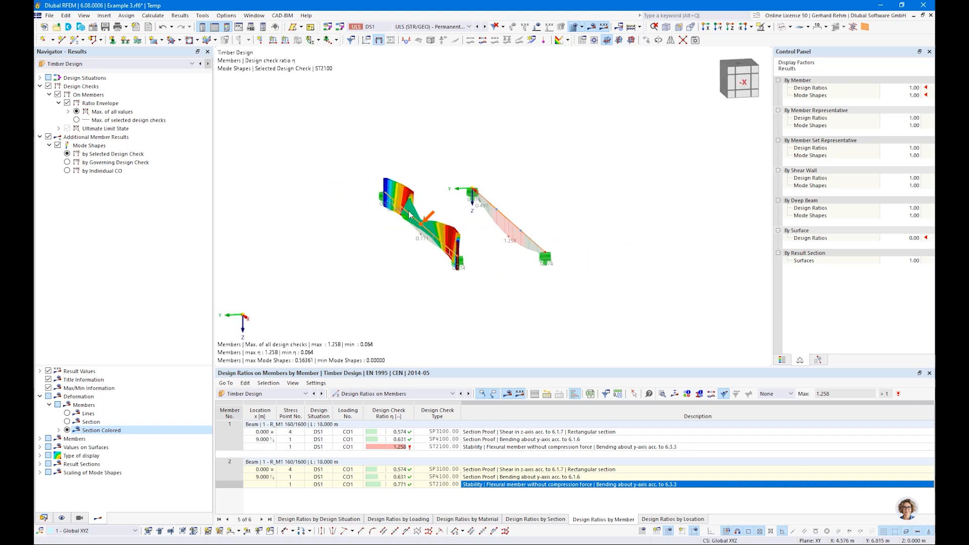
middle_click_drag(410, 273, 478, 332, "ctrl")
scroll(392, 219, "up", 5)
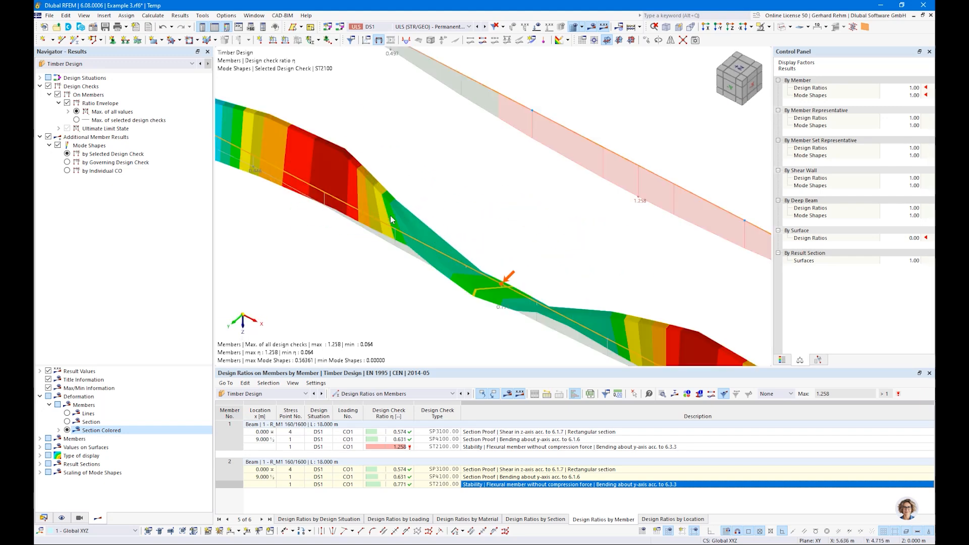
scroll(392, 219, "down", 1)
scroll(395, 197, "down", 1)
middle_click_drag(533, 287, 582, 299, "ctrl")
middle_click_drag(547, 332, 382, 221, "ctrl")
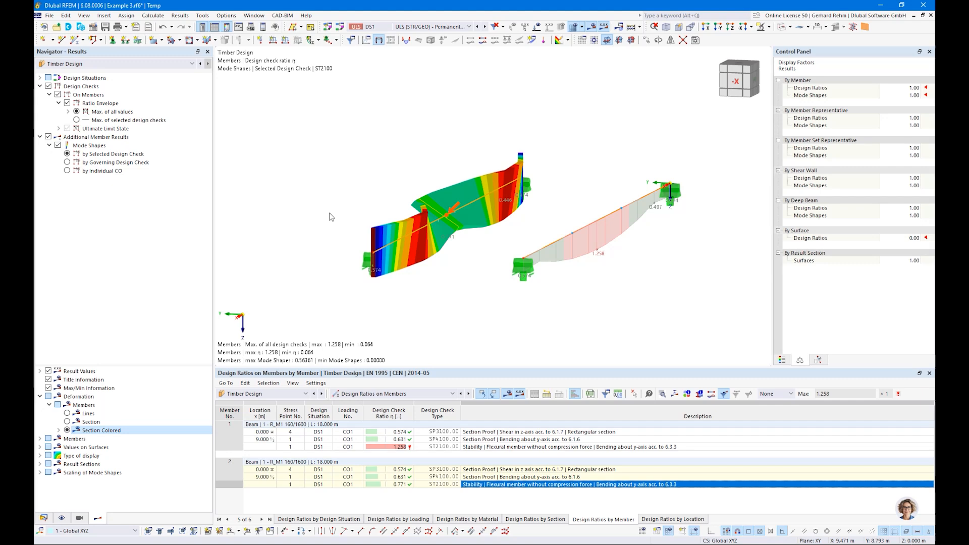
middle_click_drag(331, 217, 474, 250, "ctrl")
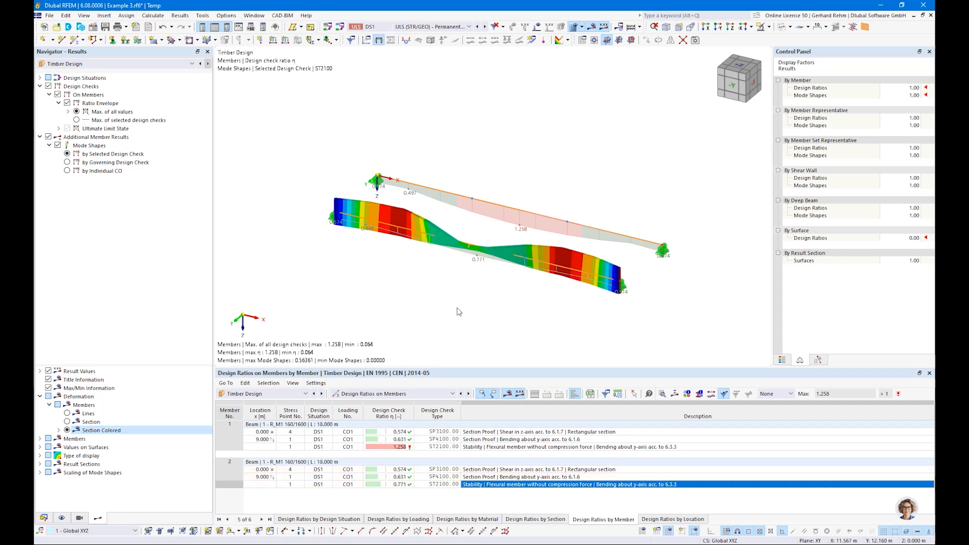
key("alt+Tab")
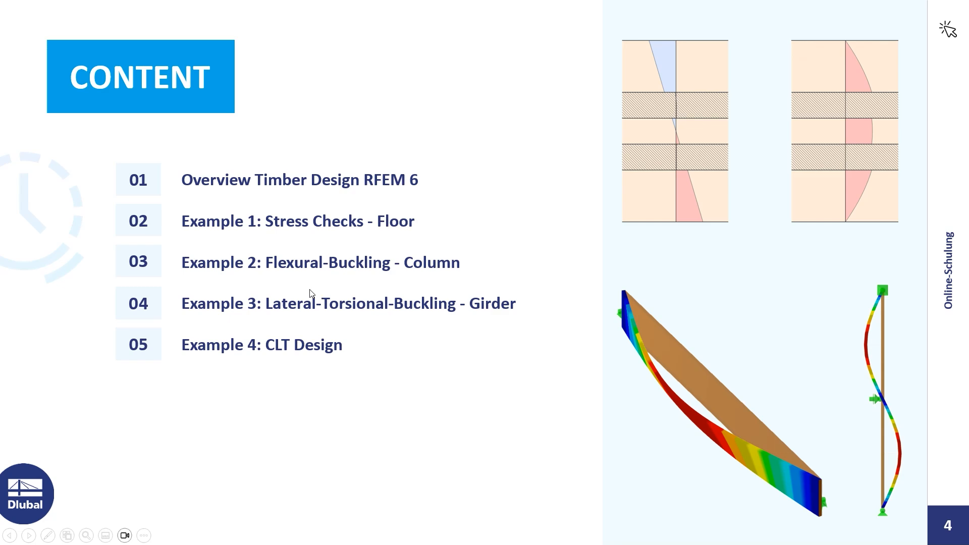
Return from the agenda slide to RFEM's New Model dialog for Example 4.
key("alt+Tab")
key("alt+Tab")
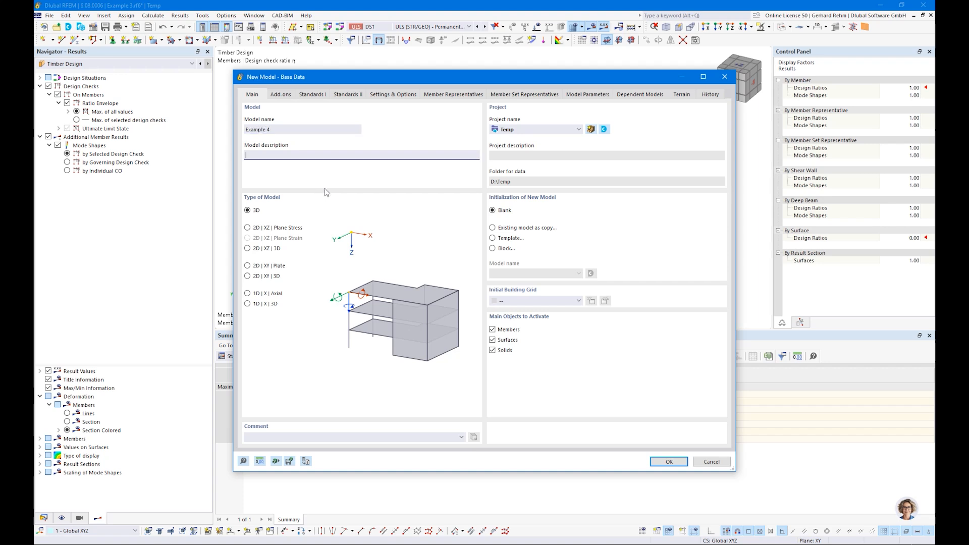
Create Example 4 with load wizards off and Standards I checked, overwriting the existing file.
left_click(280, 94)
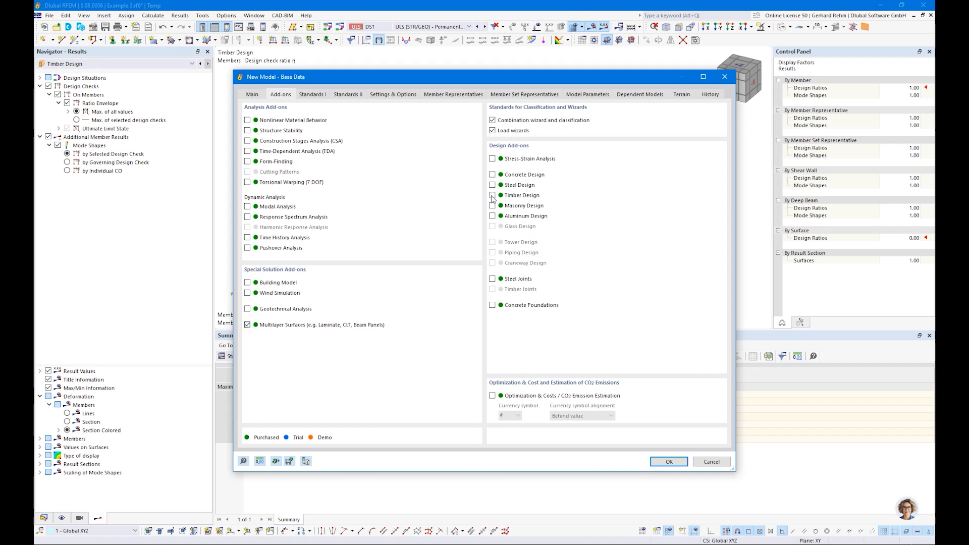
left_click(492, 131)
left_click(313, 95)
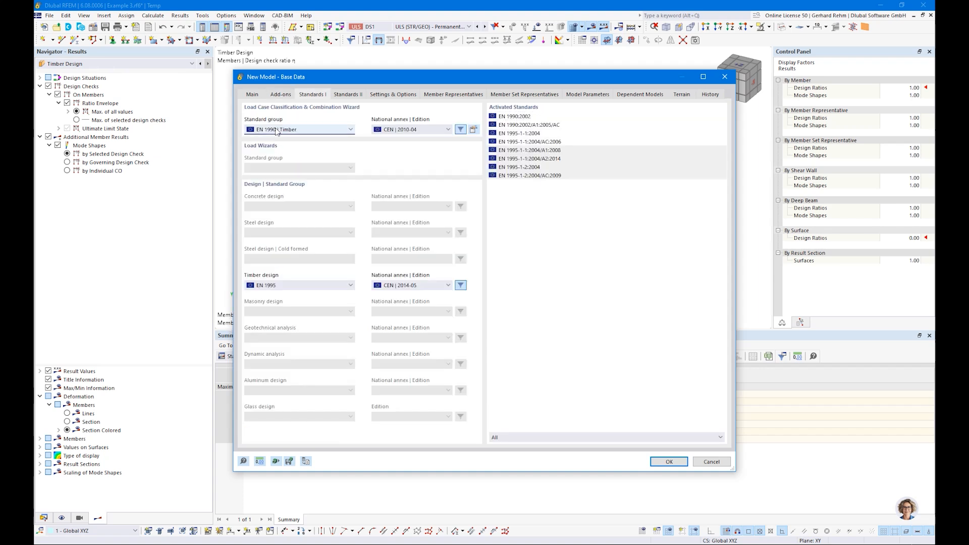
left_click(653, 461)
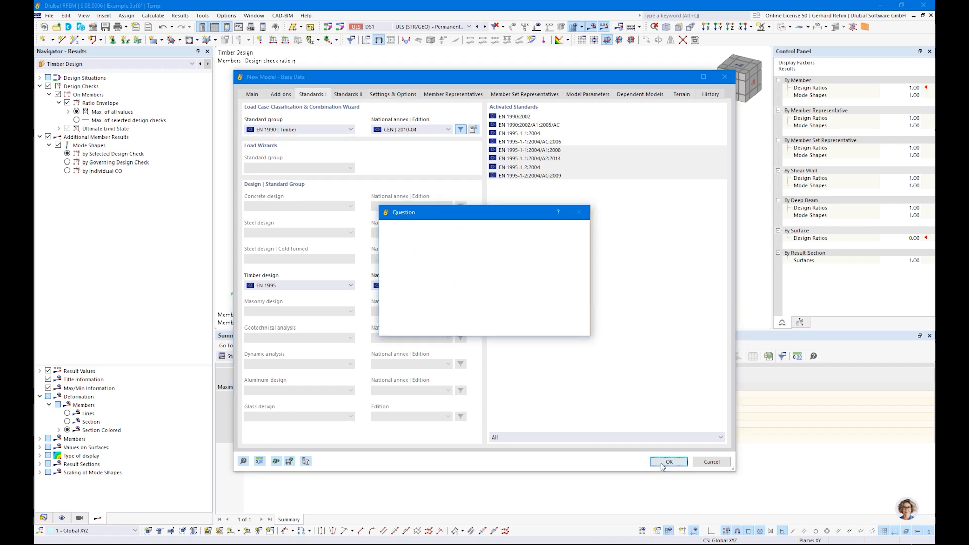
left_click(523, 327)
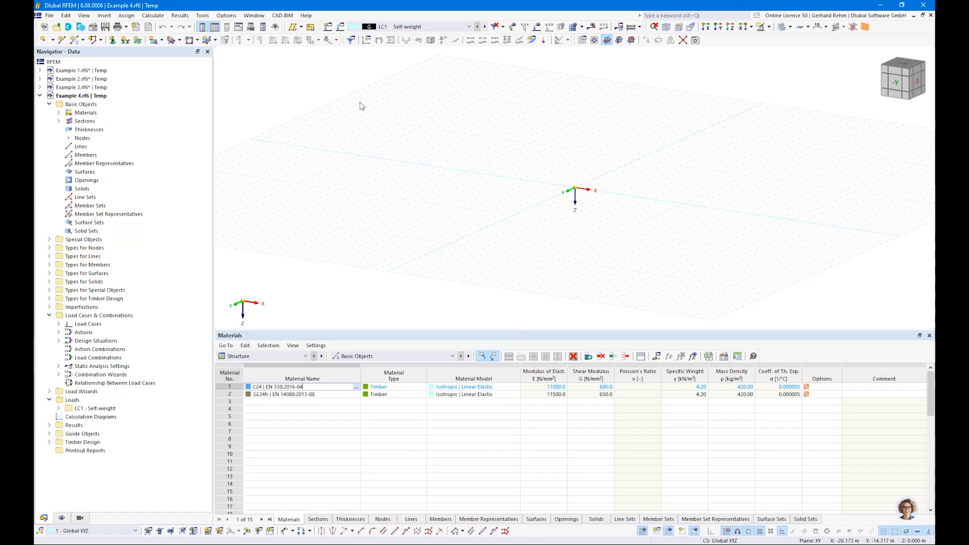
Start a new rectangular surface and create a new thickness of type Layers.
left_click(154, 41)
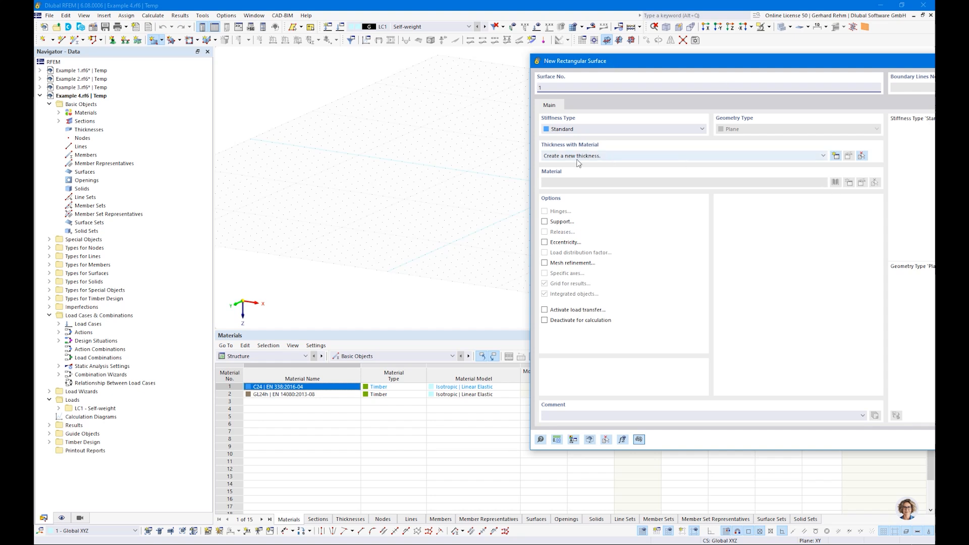
left_click(836, 156)
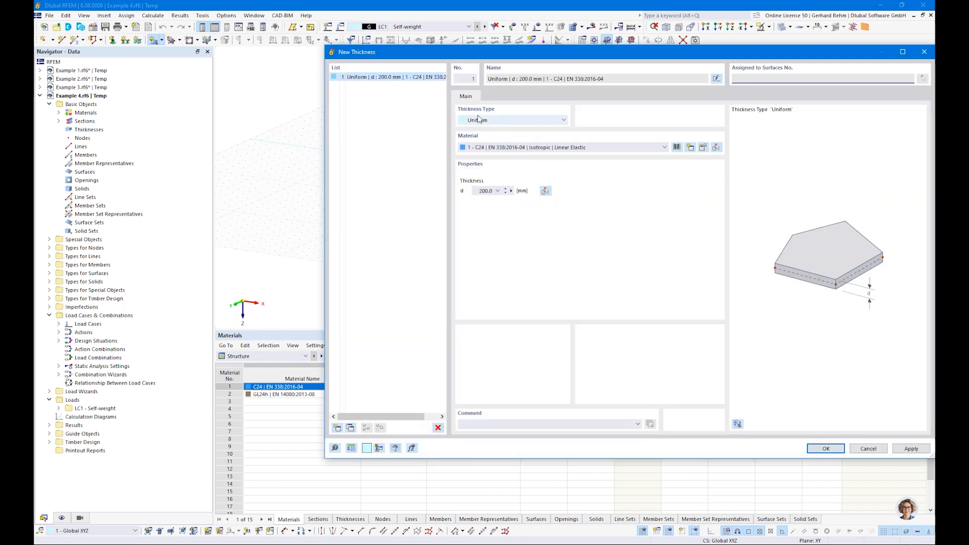
left_click(479, 119)
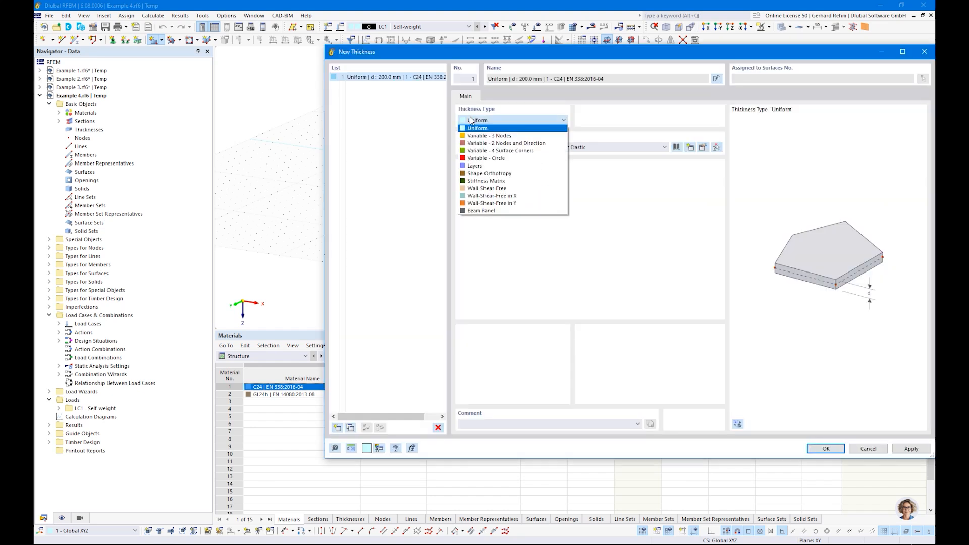
left_click(477, 166)
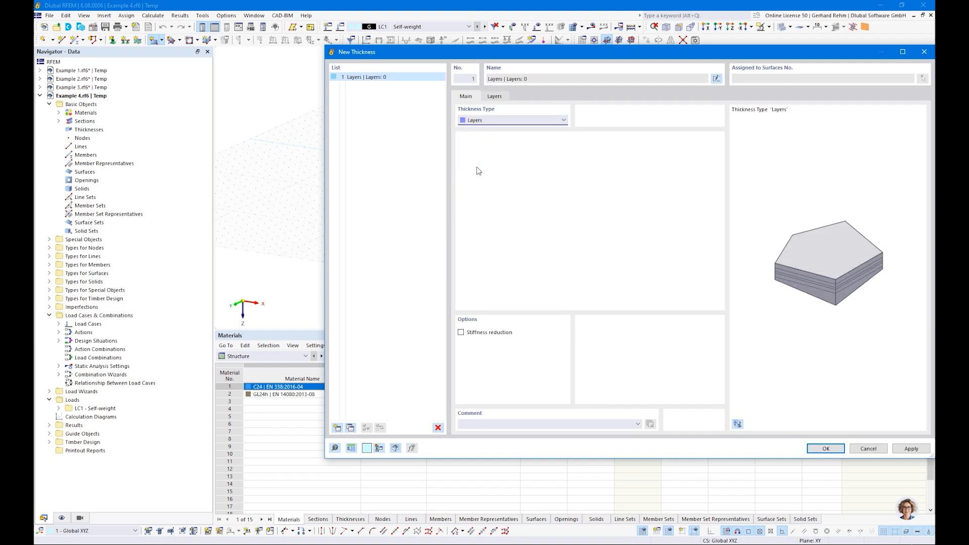
left_click(495, 96)
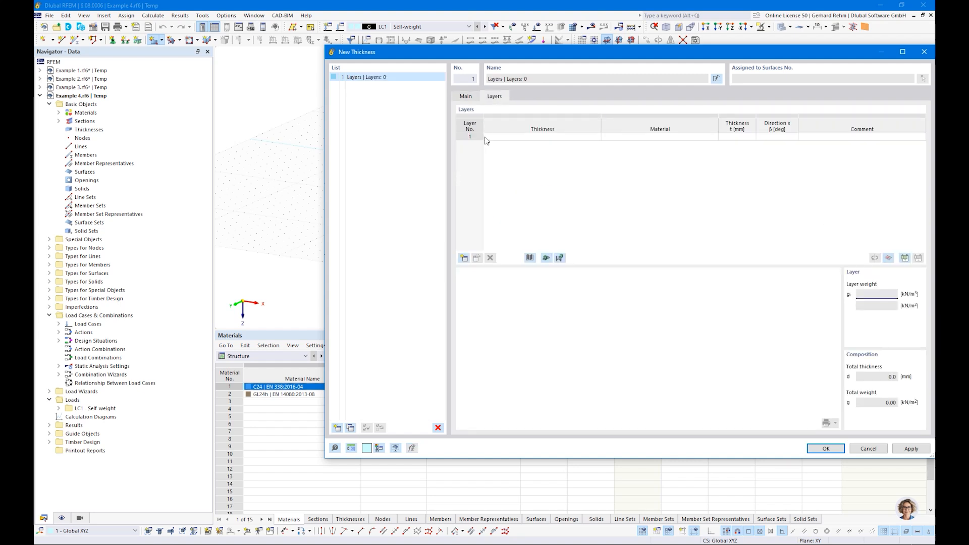
left_click_drag(538, 61, 403, 74)
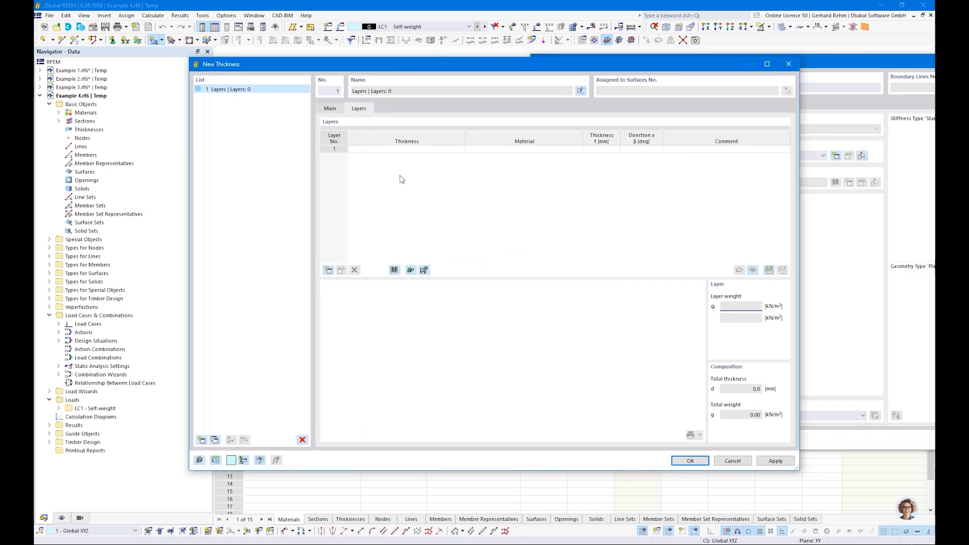
Import the five-layer BBS SYS 140-5s composition by Binderholz (EU) from the library.
left_click(394, 271)
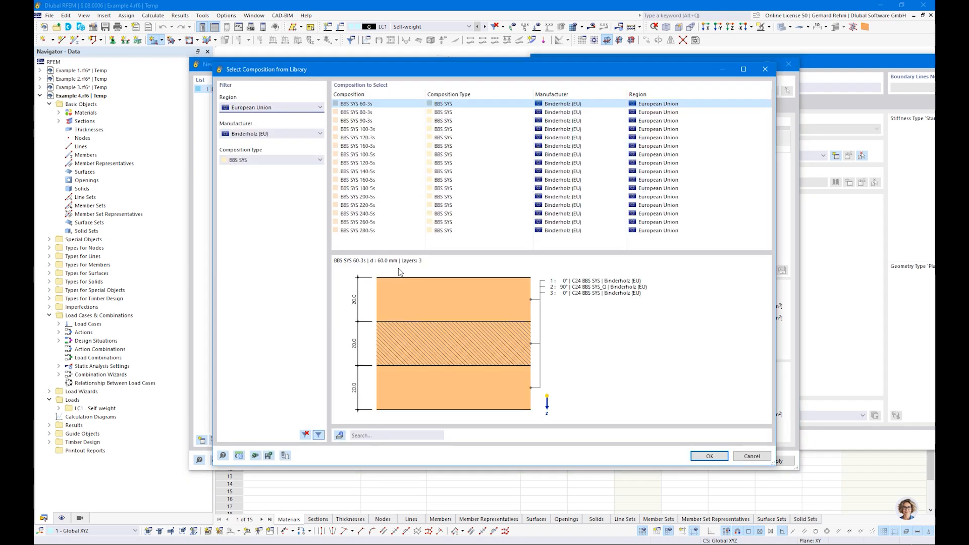
left_click(235, 108)
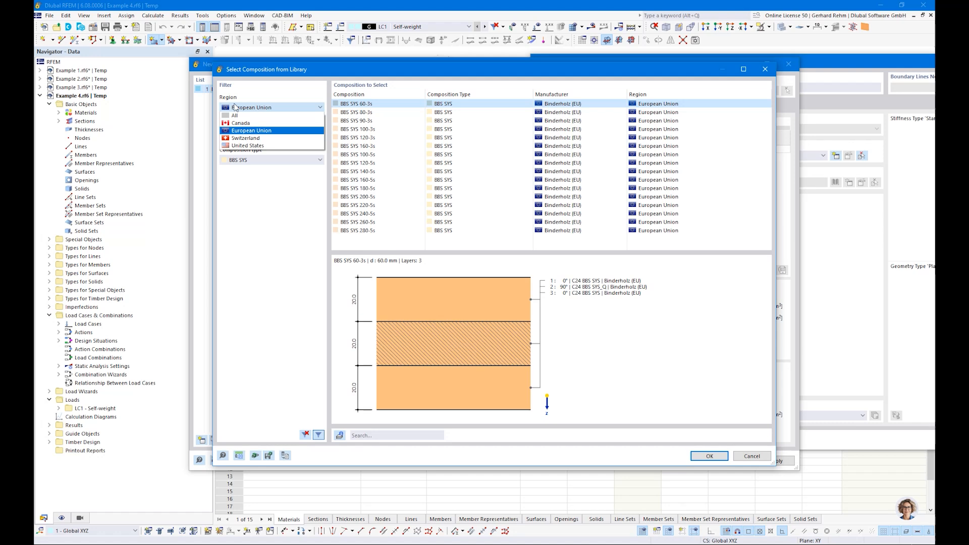
left_click(235, 108)
left_click(241, 109)
left_click(242, 108)
left_click(247, 136)
left_click(245, 135)
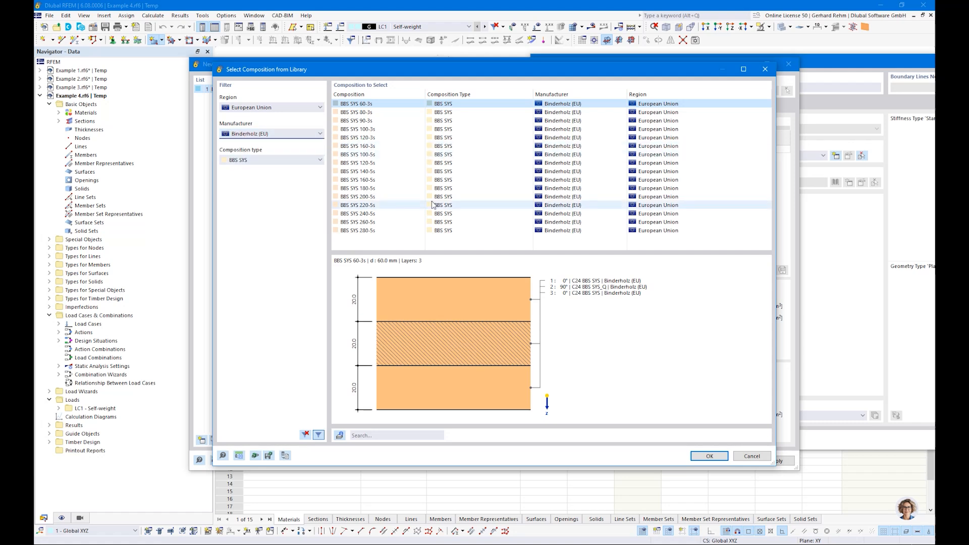
left_click(432, 171)
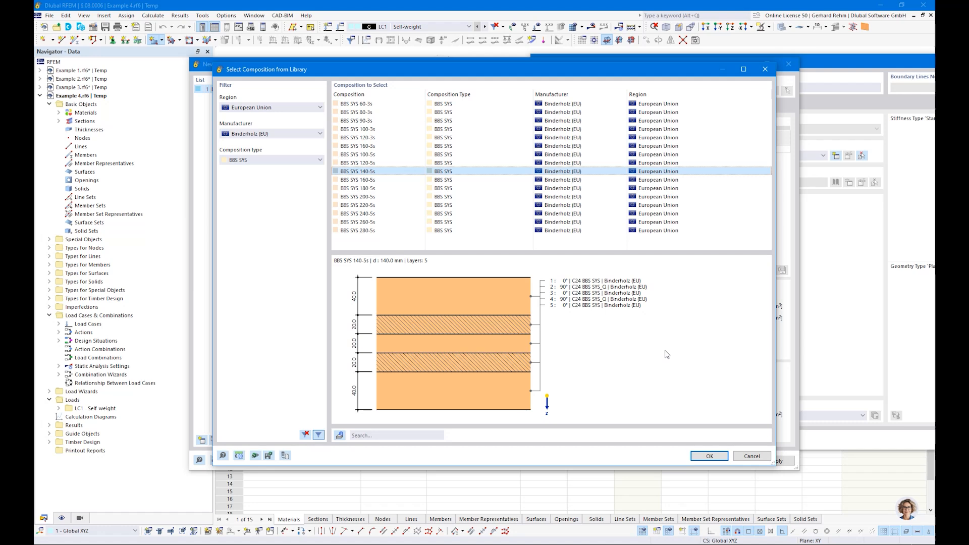
left_click(707, 456)
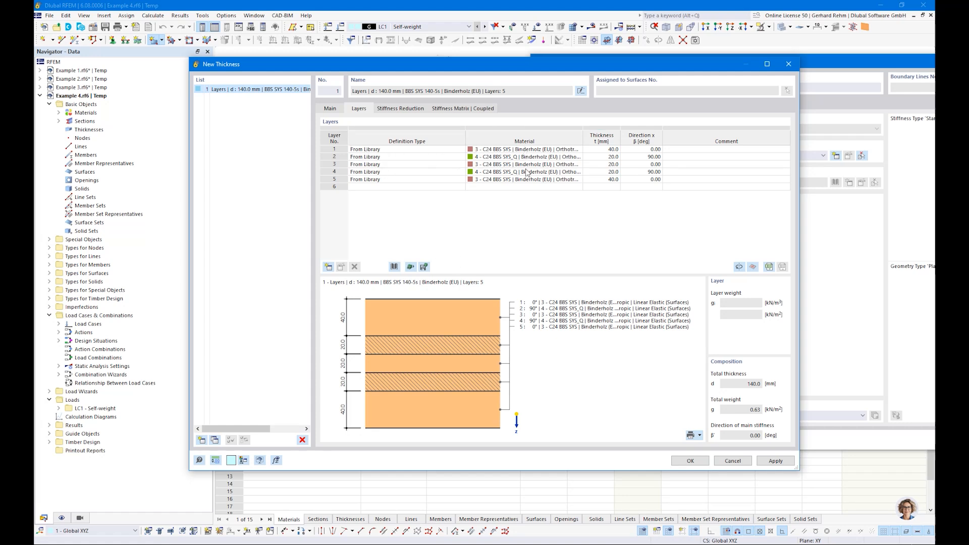
Review the layer thicknesses and 0°/90° direction angles, then accept the 140 mm thickness.
left_click(602, 150)
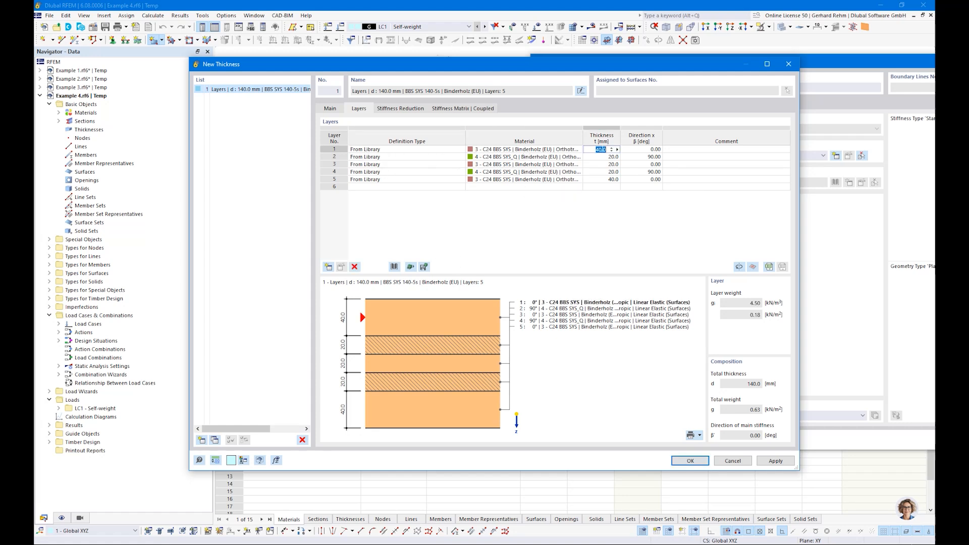
key("Down")
key("Down")
left_click(655, 150)
key("Down")
key("Down")
key("Down")
key("Down")
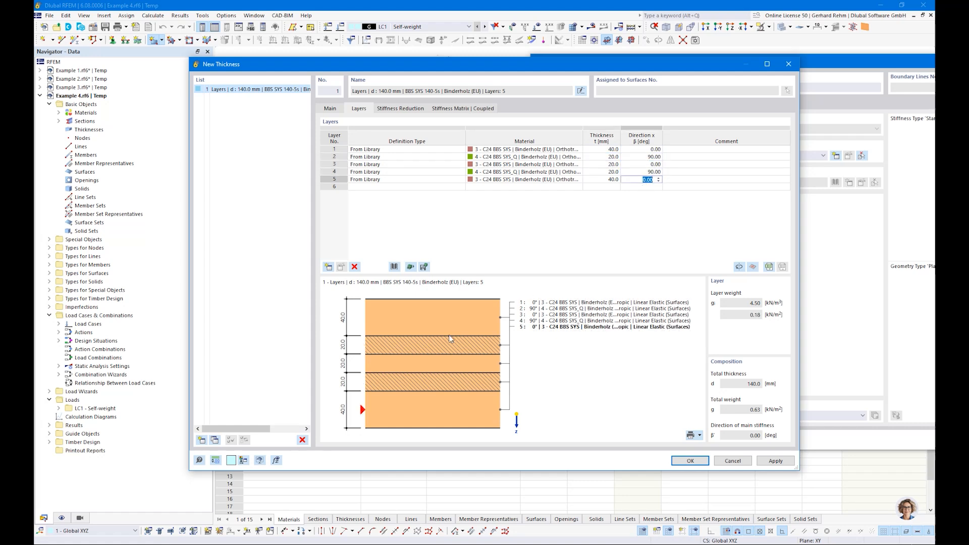
left_click(648, 150)
key("Down")
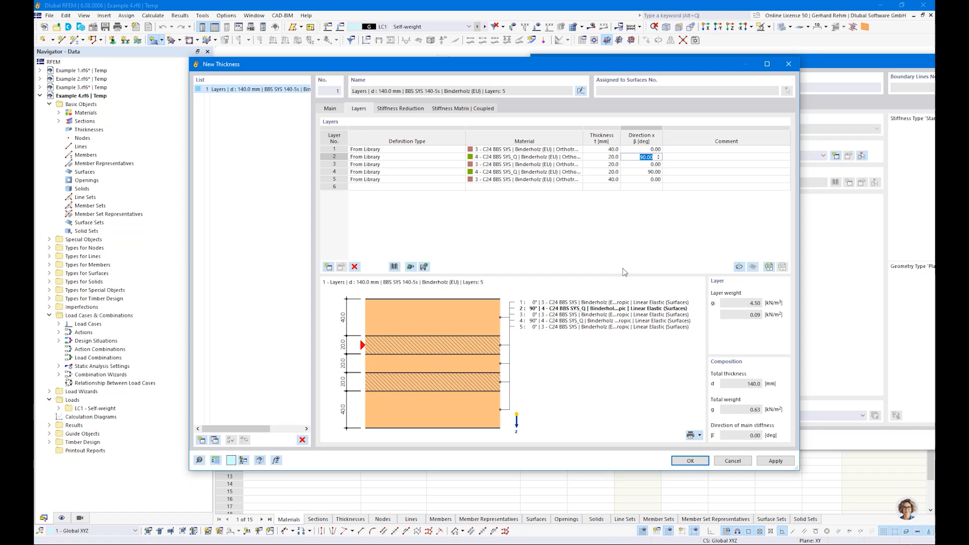
left_click(690, 461)
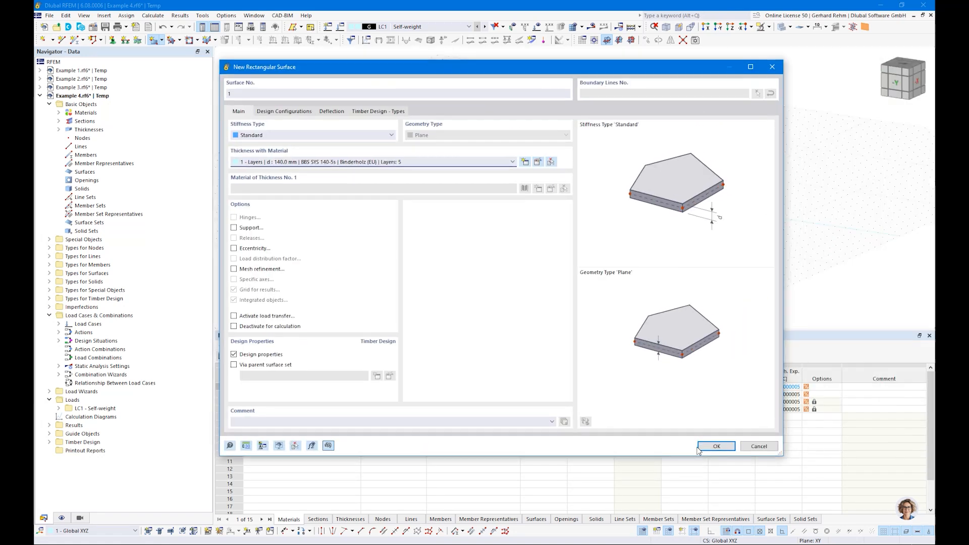
Draw the 8 m by 1 m rectangular surface from the origin to (8,1,0).
left_click(700, 447)
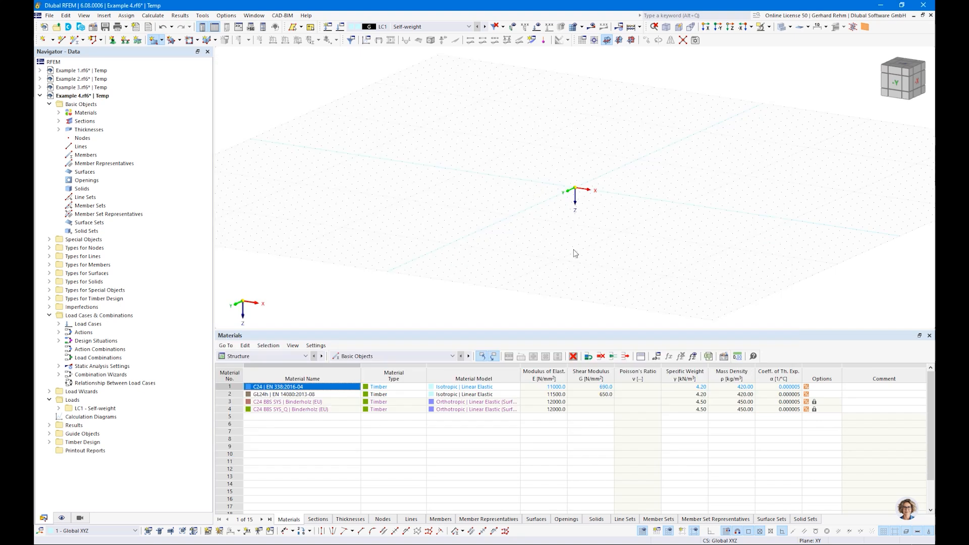
left_click(575, 187)
scroll(618, 189, "up", 6)
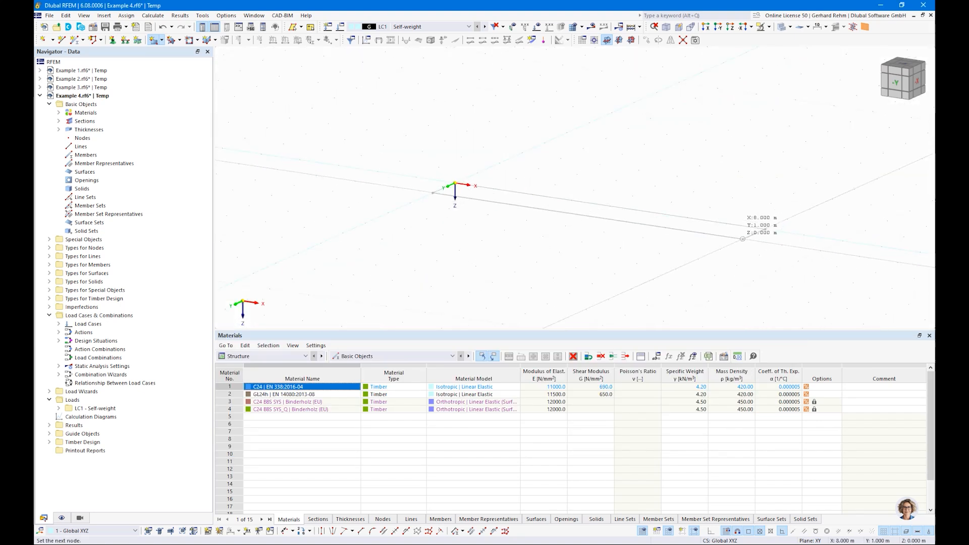
left_click(742, 239)
key("Escape")
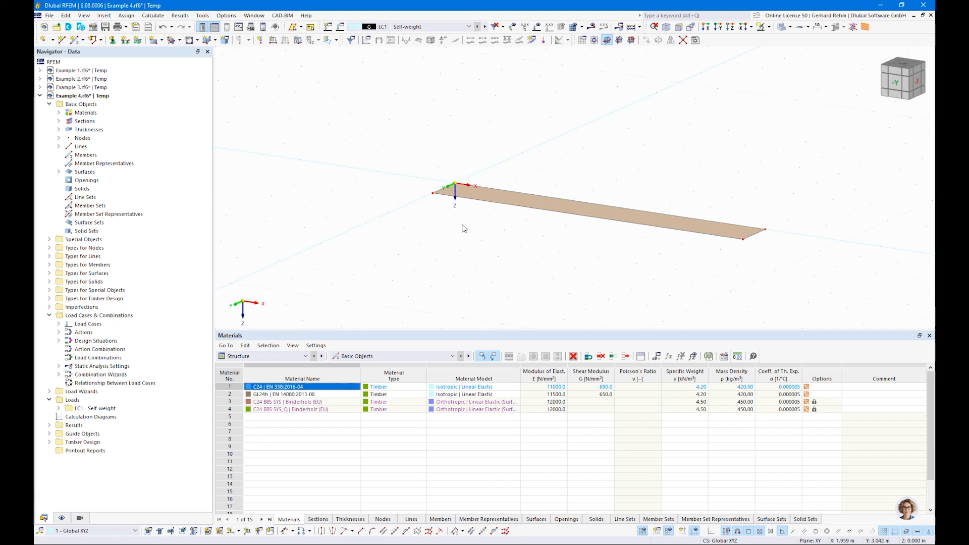
Turn on the local axis system display for the new surface.
right_click(607, 218)
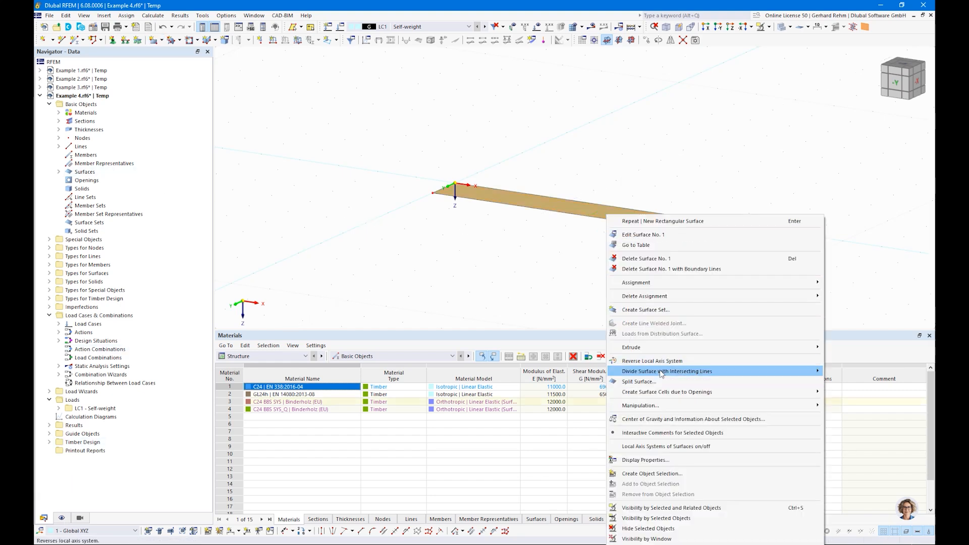
left_click(665, 446)
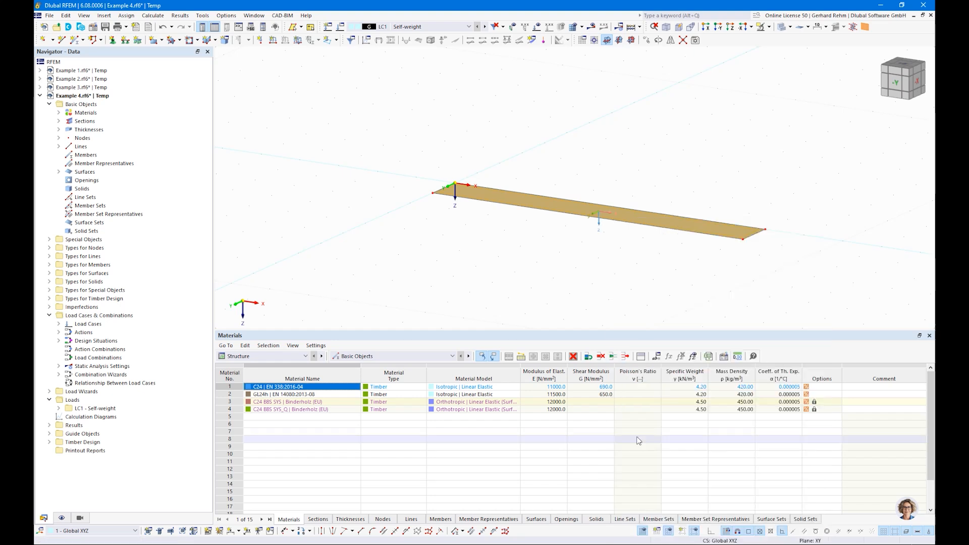
right_click_drag(560, 200, 589, 271)
left_click(542, 271)
scroll(604, 216, "up", 3)
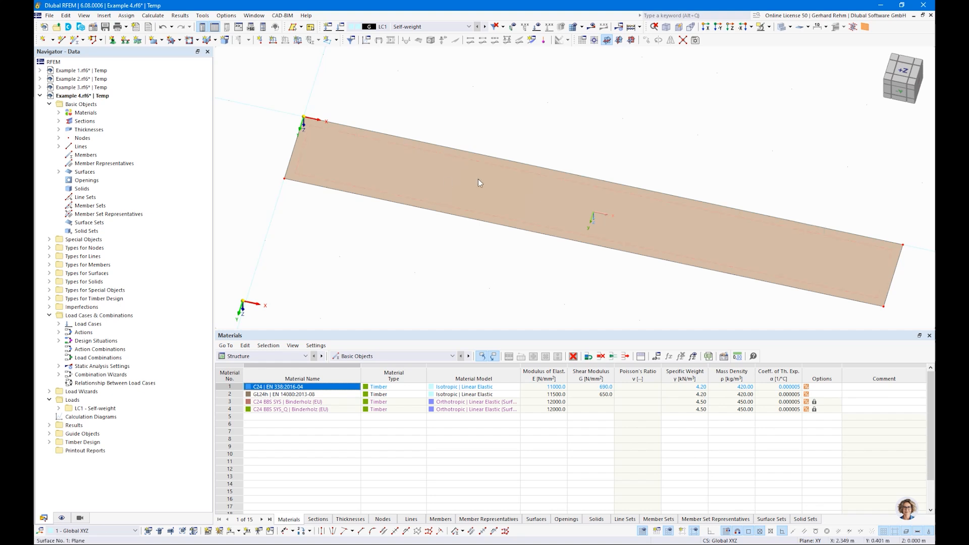
Display the surface's layer directions with layer index labels.
left_click(61, 518)
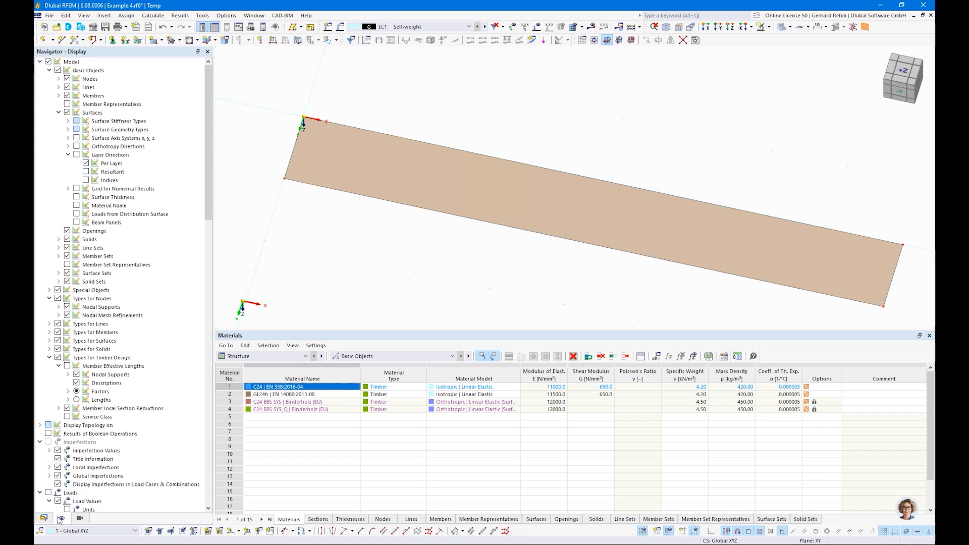
left_click(76, 155)
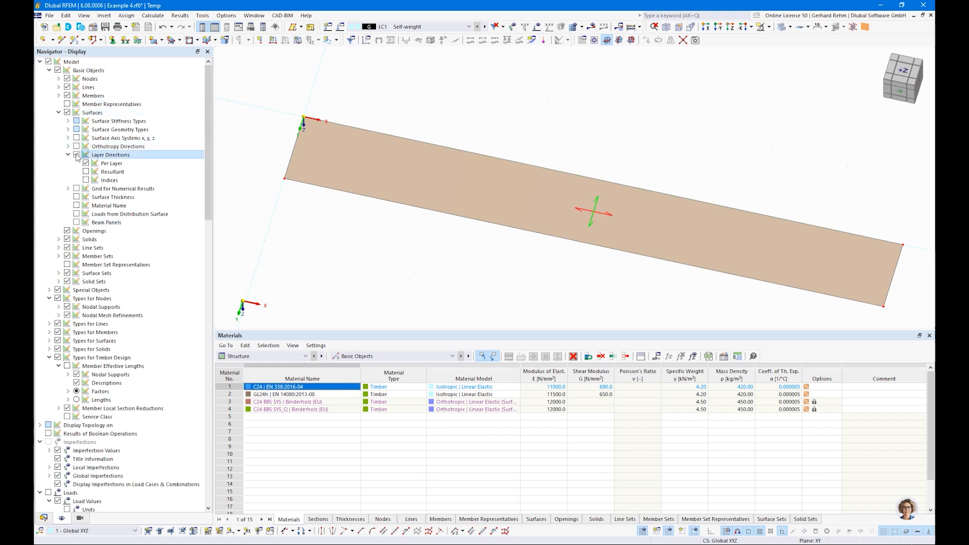
left_click(85, 181)
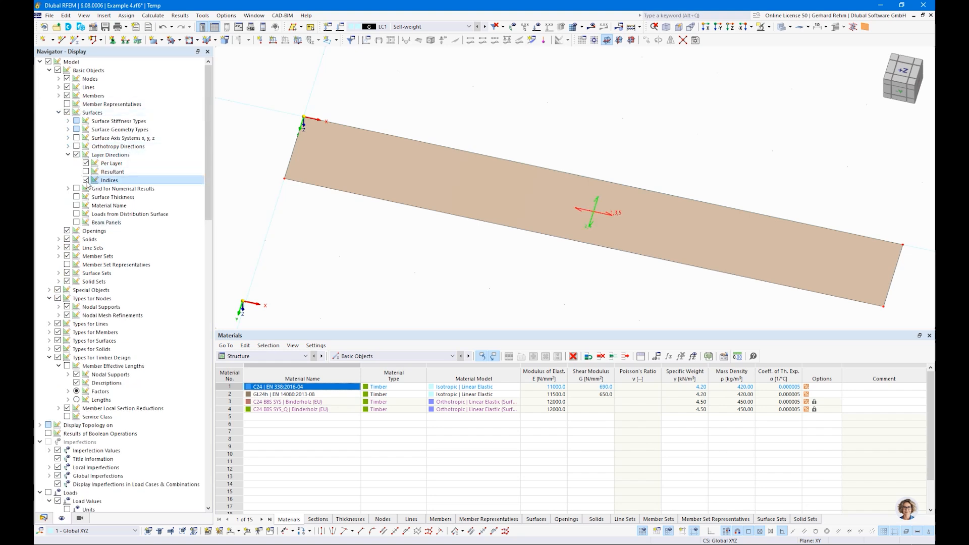
scroll(632, 222, "up", 4)
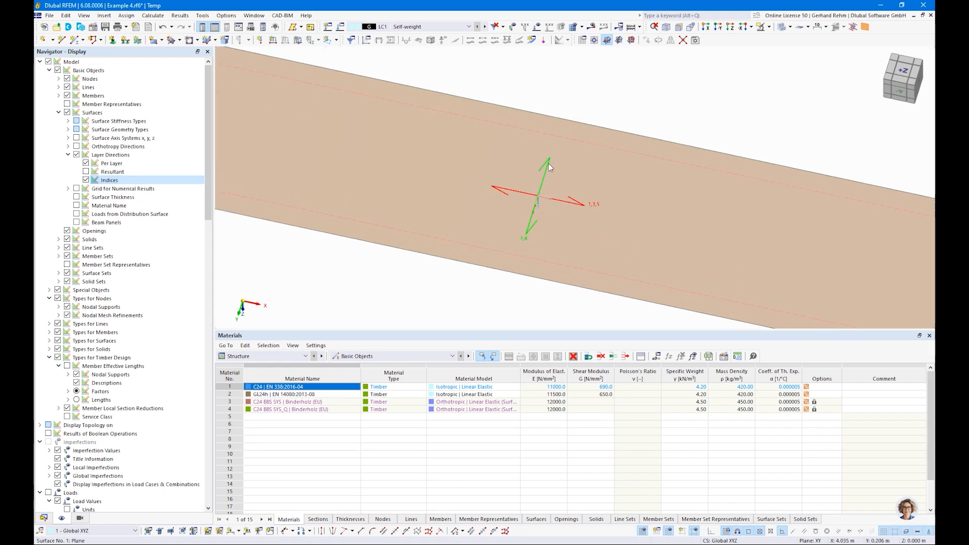
Switch to the resultant layer direction (0.00 deg) and hide the per-layer arrows and index labels.
left_click(86, 172)
left_click(86, 163)
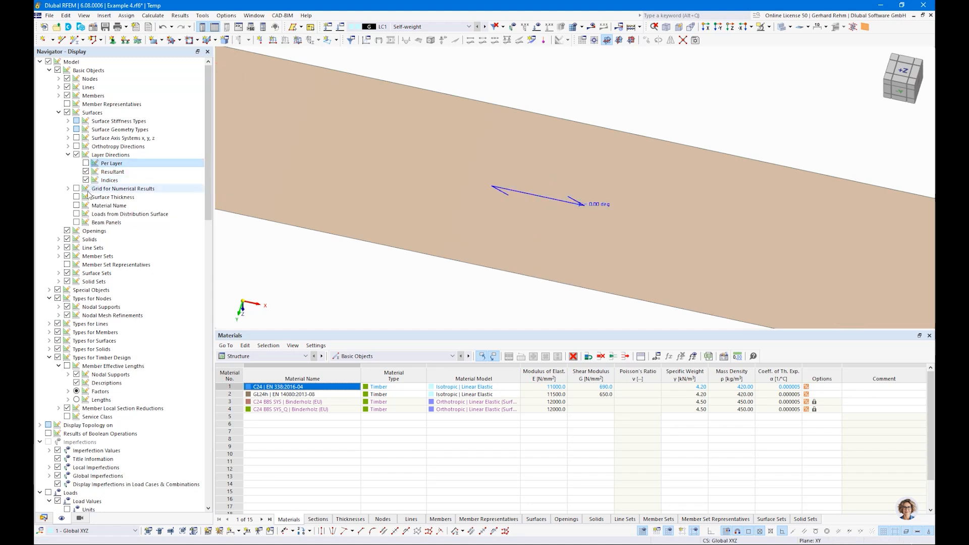
left_click(86, 180)
scroll(549, 188, "down", 3)
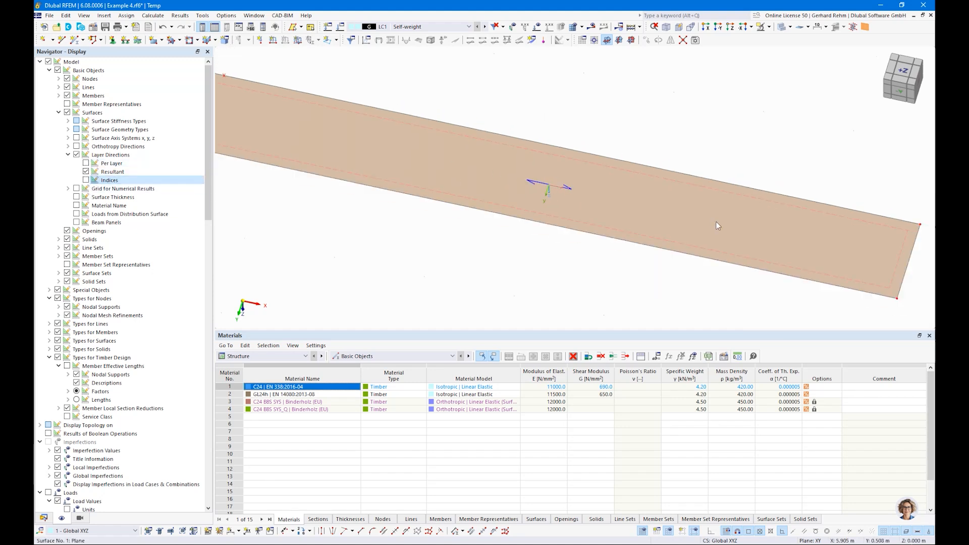
scroll(716, 222, "down", 2)
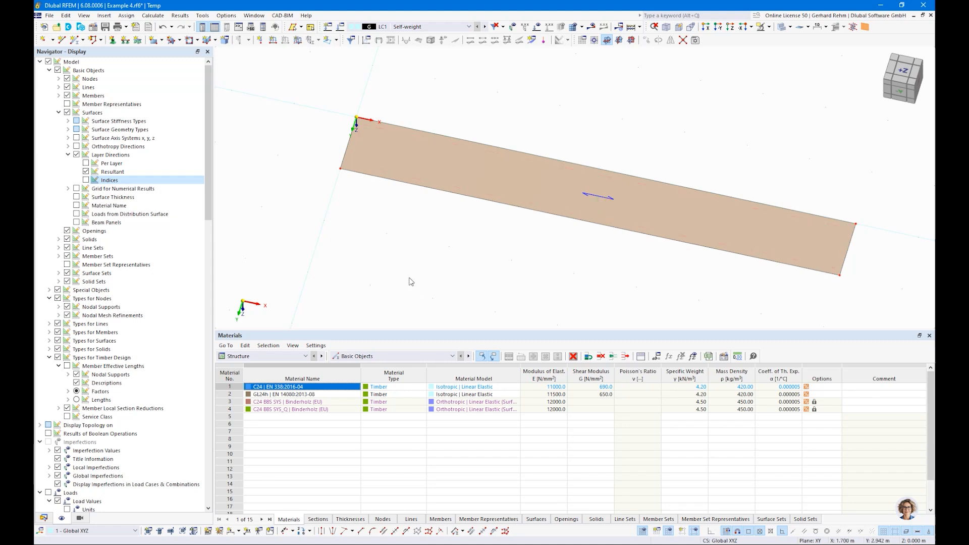
scroll(418, 301, "down", 2)
Draw a 7.000 m² Surface No. 2 above the plate and open its Edit Surface dialog.
left_click(154, 40)
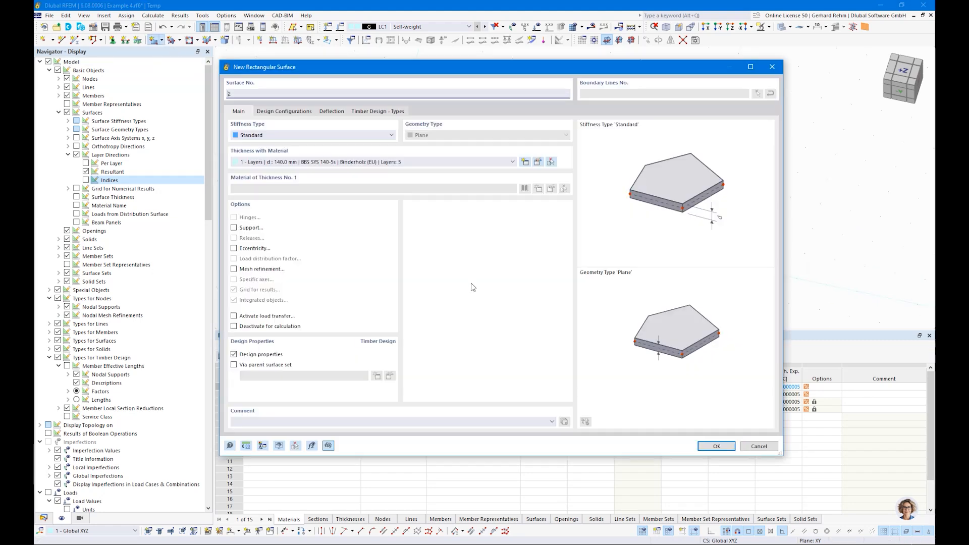
left_click(717, 446)
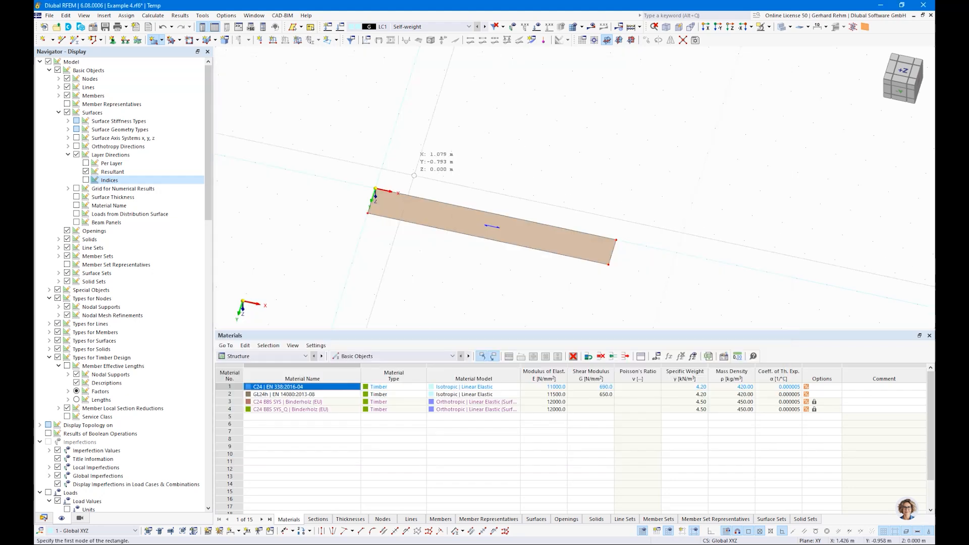
left_click(383, 163)
scroll(446, 140, "down", 3)
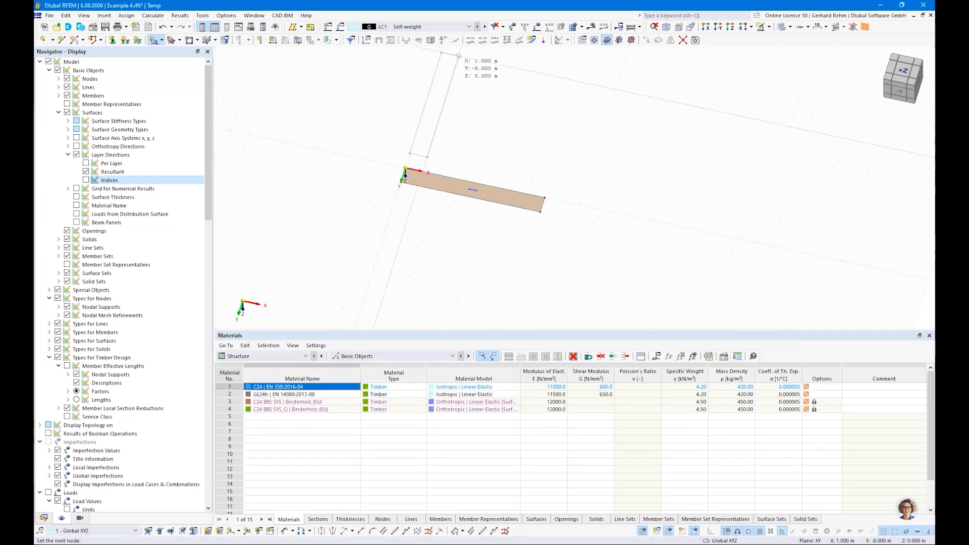
left_click(459, 56)
key("Escape")
scroll(437, 111, "up", 3)
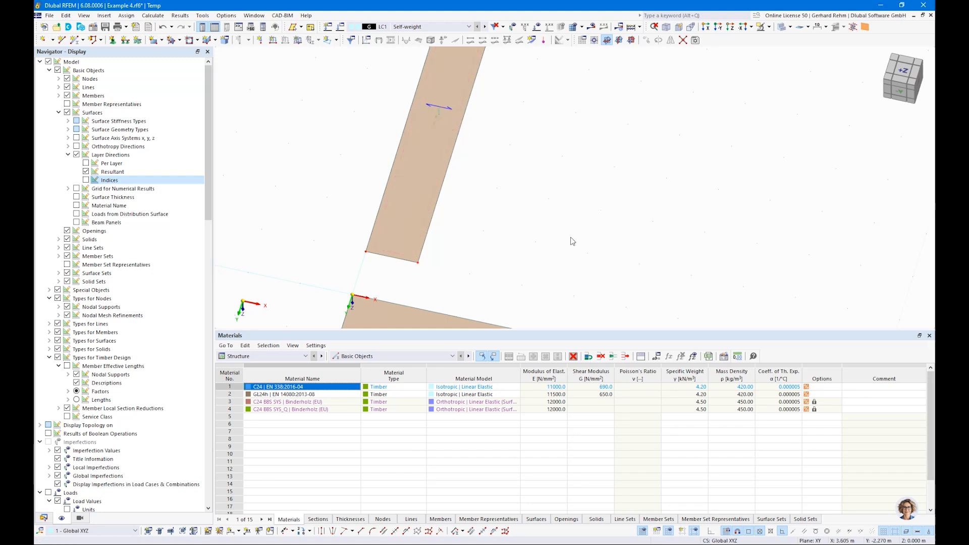
scroll(537, 192, "down", 2)
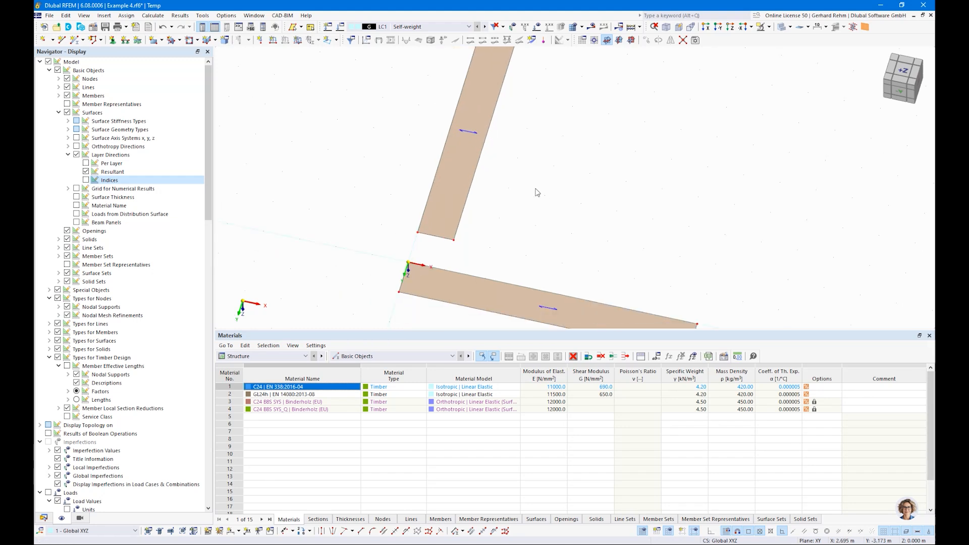
double_click(464, 182)
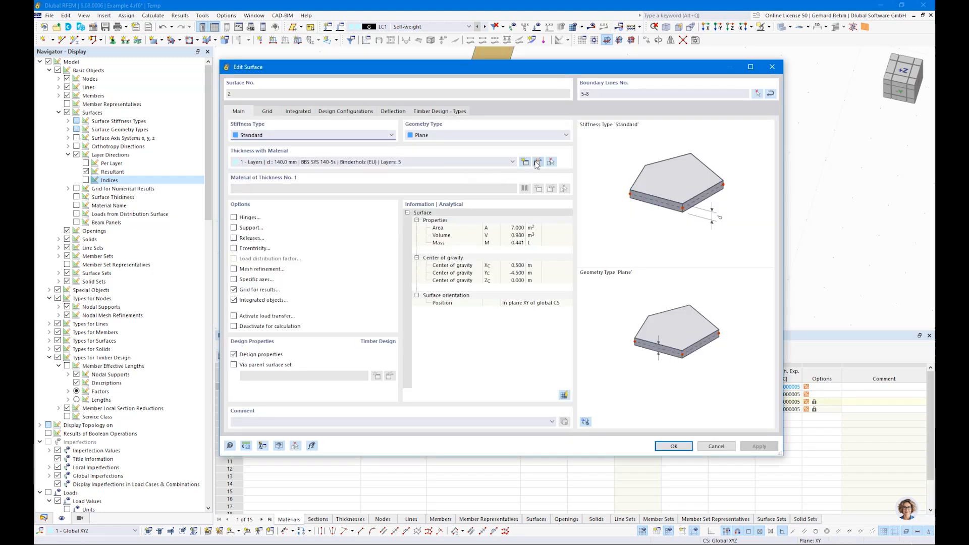
Copy the five-layer thickness and set layer 1's direction angle to 90.
left_click(537, 162)
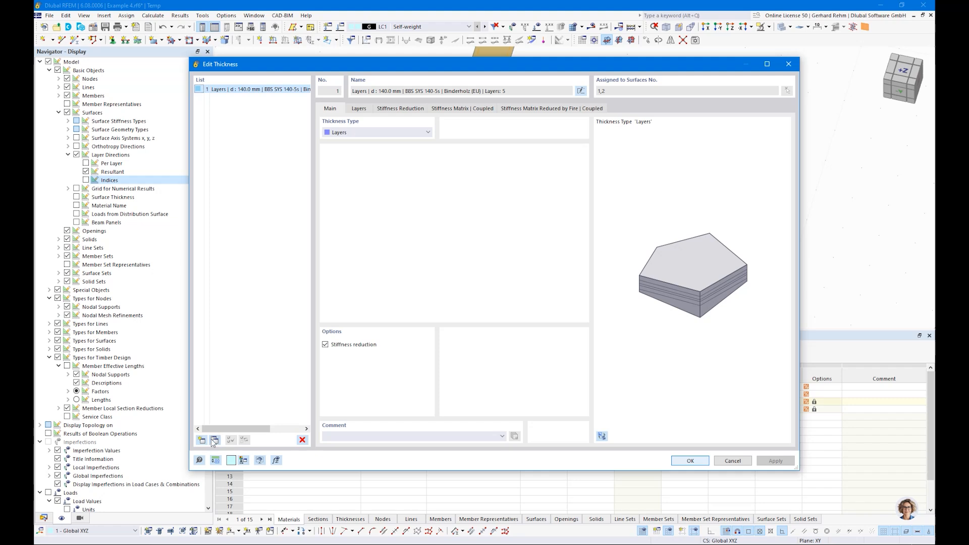
left_click(213, 441)
left_click(363, 109)
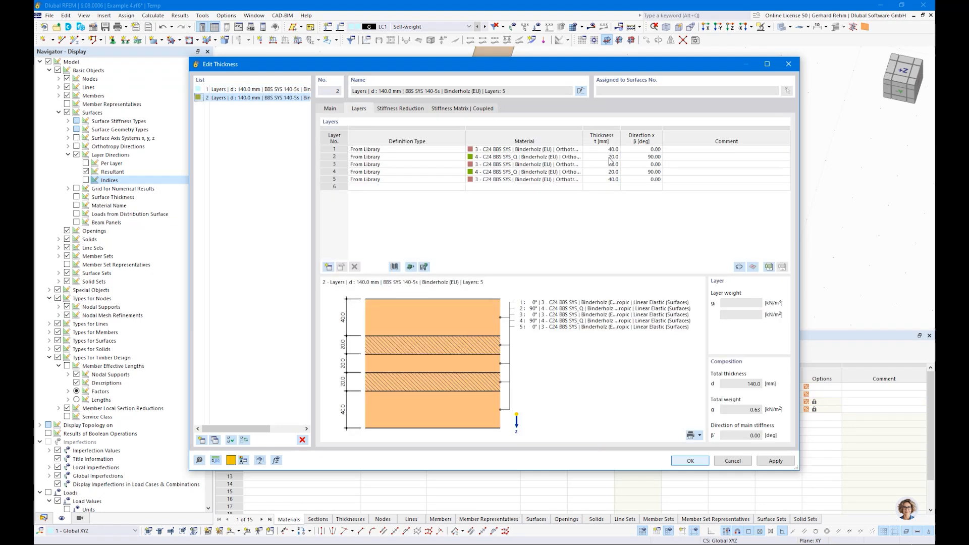
left_click(643, 149)
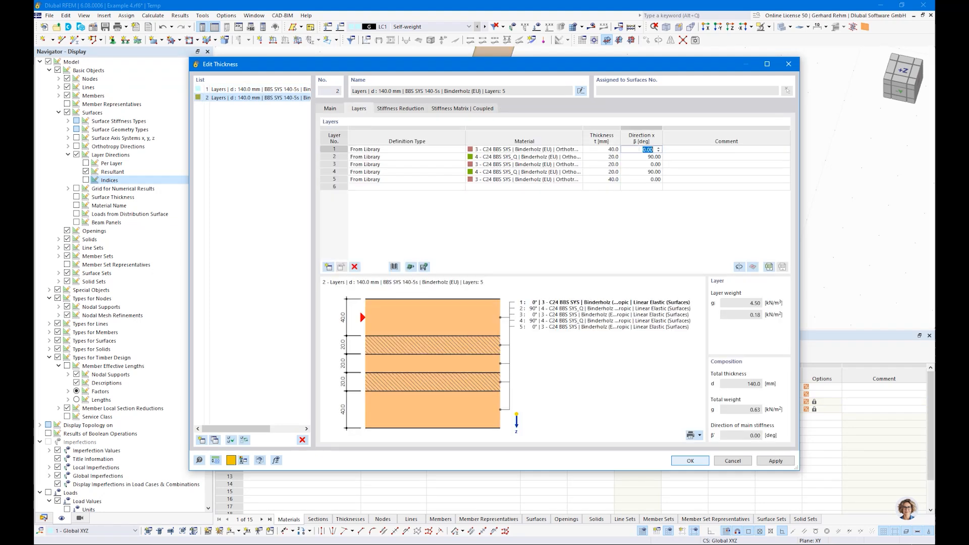
type("90")
key("Return")
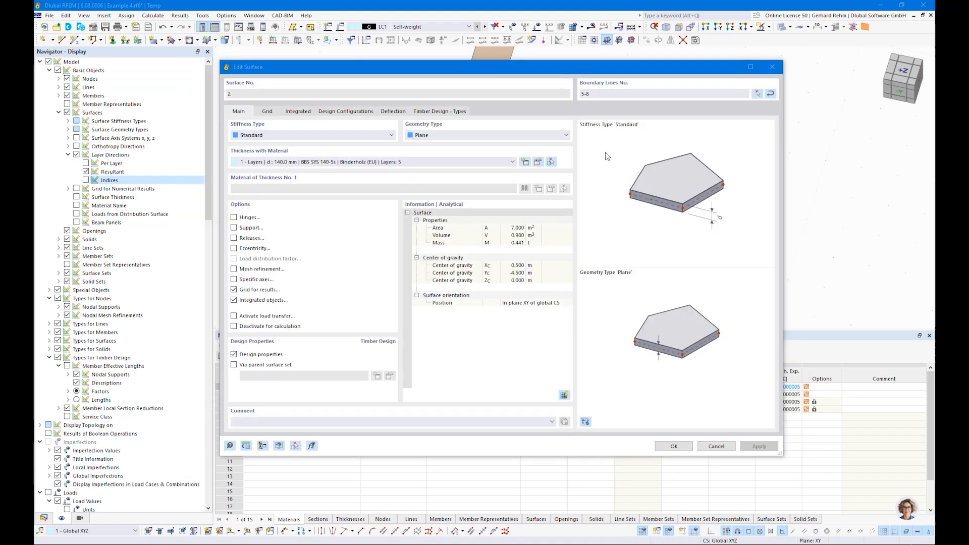
key("Return")
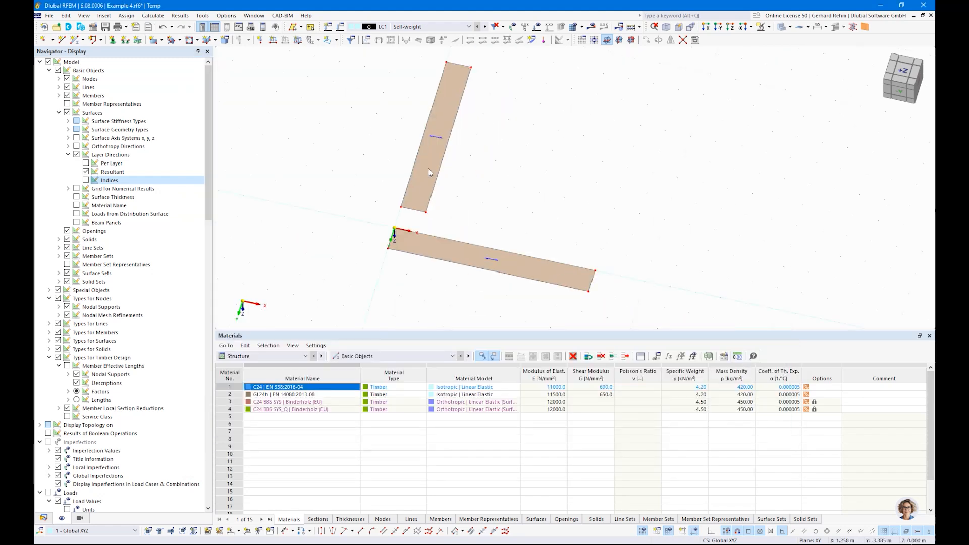
Enable specific axes on Surface No. 2 with a 90° input-axis rotation.
double_click(426, 169)
left_click_drag(392, 76, 677, 86)
left_click(531, 293)
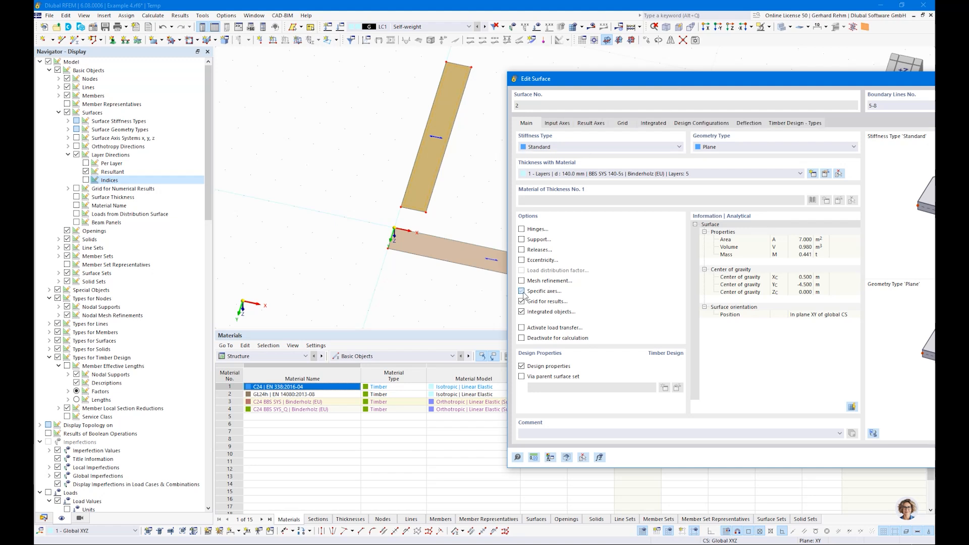
left_click(558, 123)
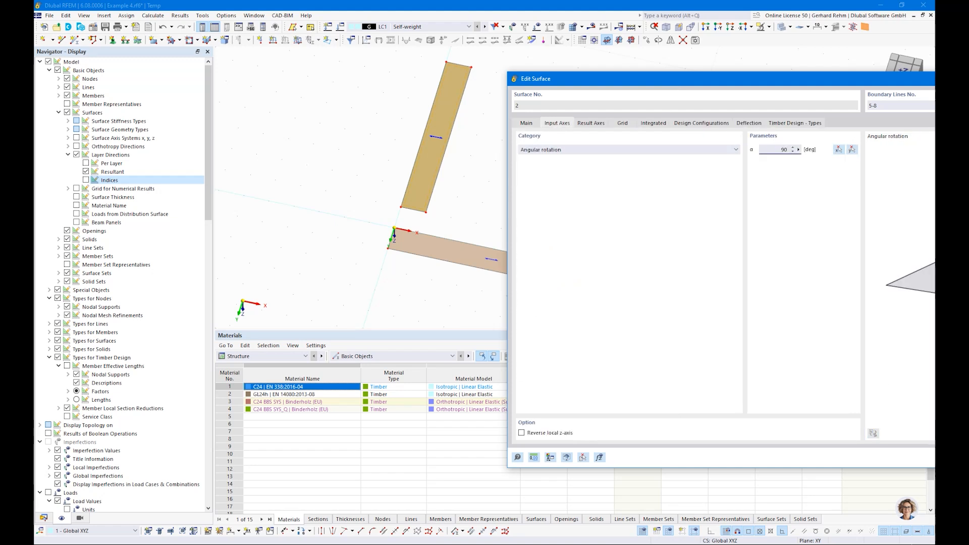
key("Return")
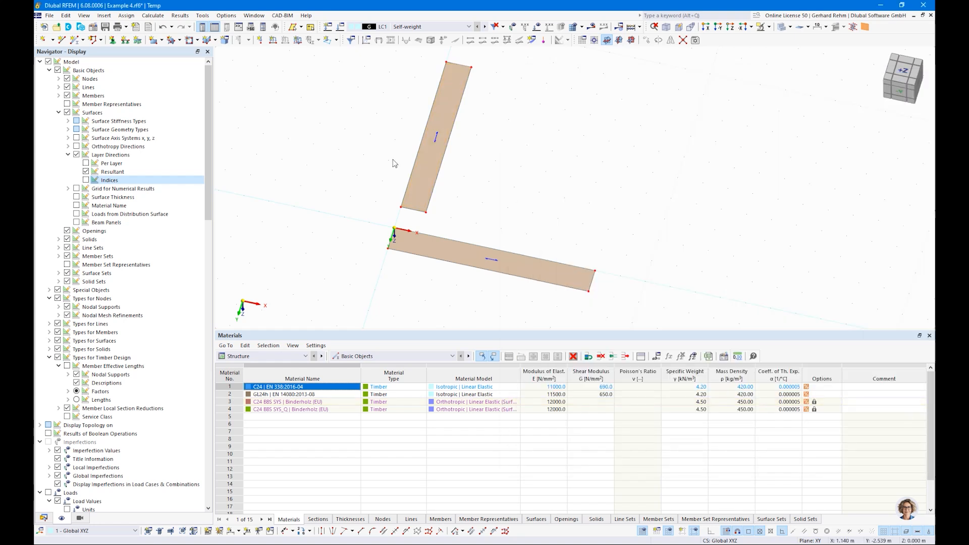
Delete Surface No. 2, leaving only the original plate.
middle_click_drag(356, 214, 371, 227, "ctrl")
left_click_drag(454, 244, 364, 60)
key("Delete")
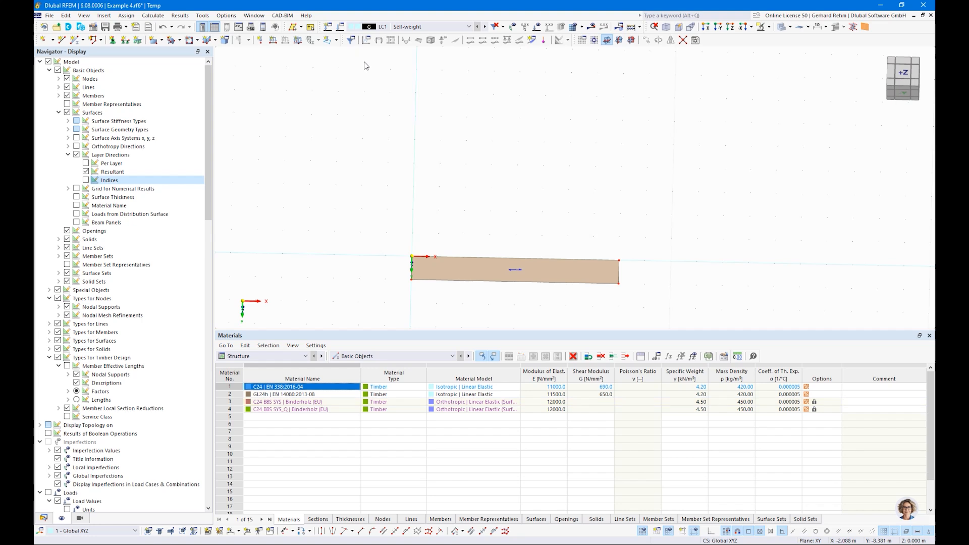
Draw a line across the middle of the plate.
left_click(64, 41)
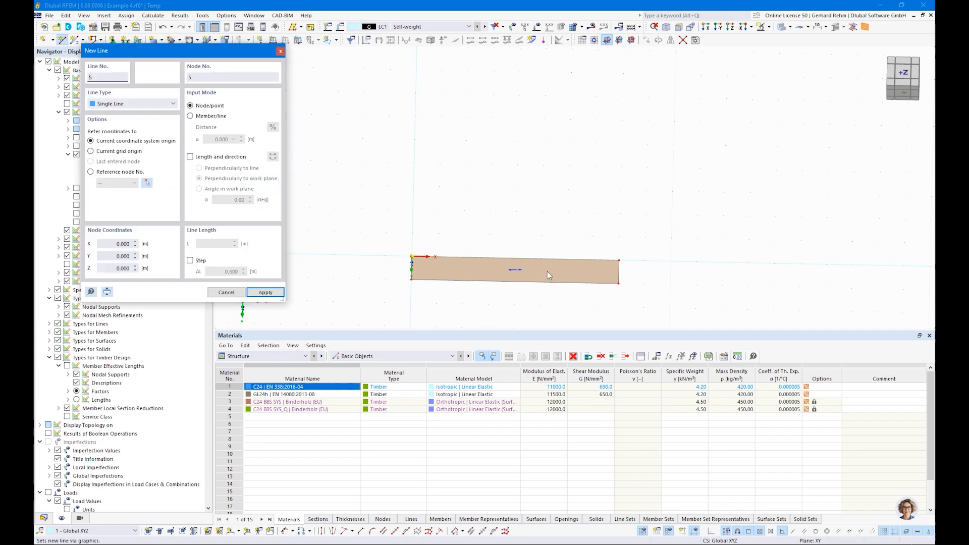
left_click(515, 281)
left_click(515, 258)
right_click(625, 177)
right_click(625, 177)
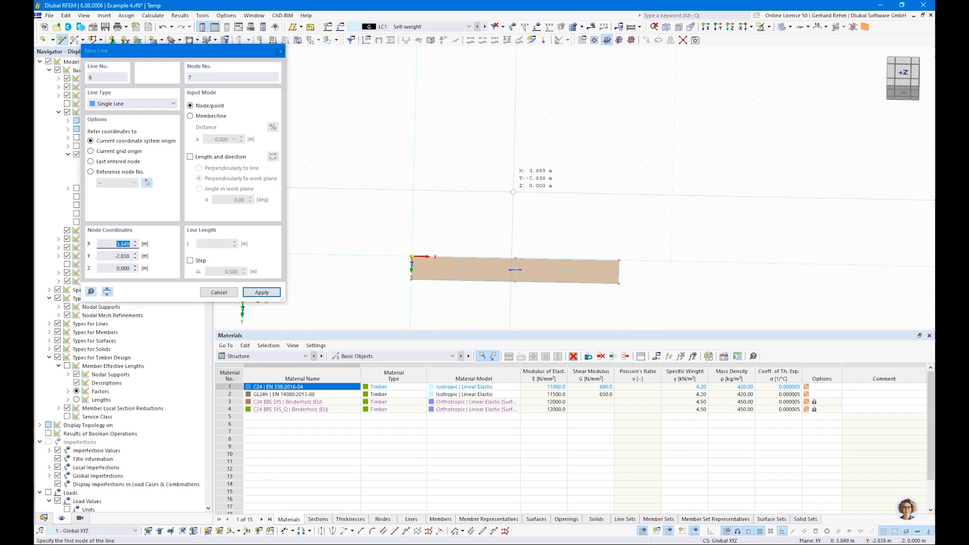
Assign line supports to the plate's left edge, middle line and right edge.
left_click(126, 41)
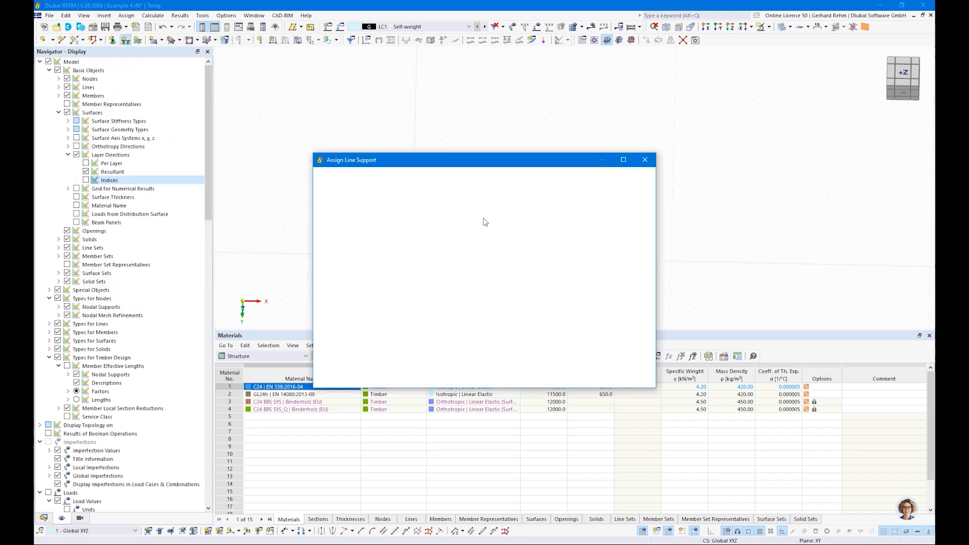
left_click(541, 378)
left_click_drag(378, 211, 451, 321)
left_click_drag(477, 214, 540, 323)
left_click_drag(585, 223, 641, 304)
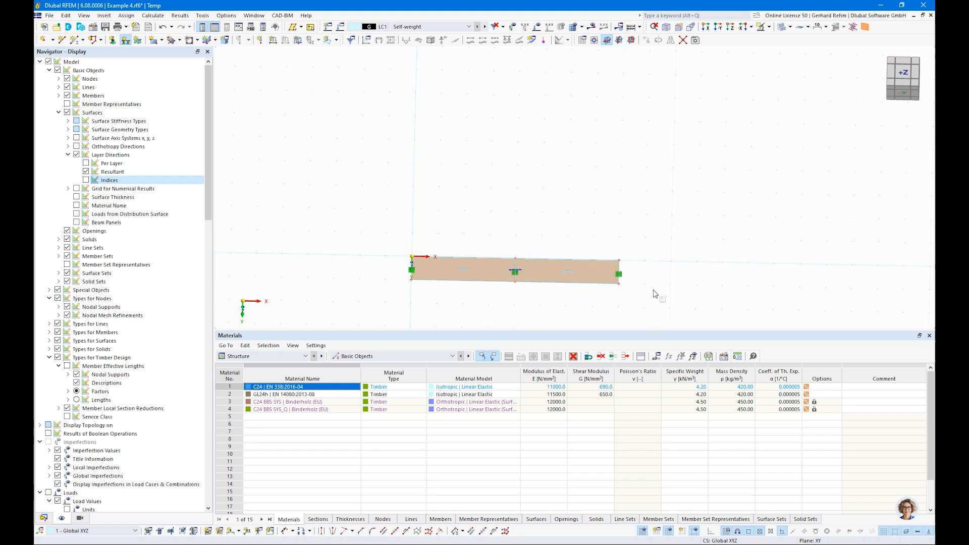
Enlarge the line support symbols and view the plate in perspective.
right_click(619, 274)
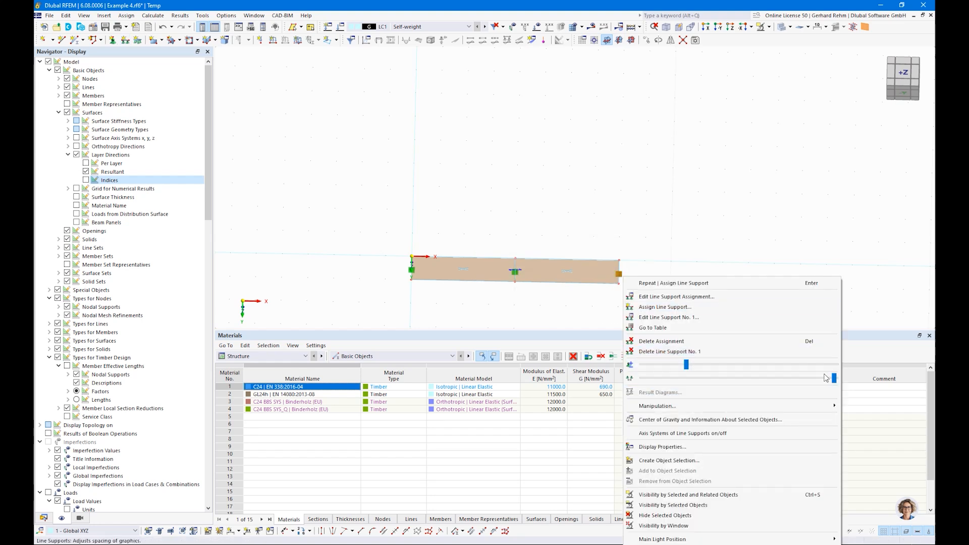
left_click_drag(826, 378, 716, 378)
left_click(496, 296)
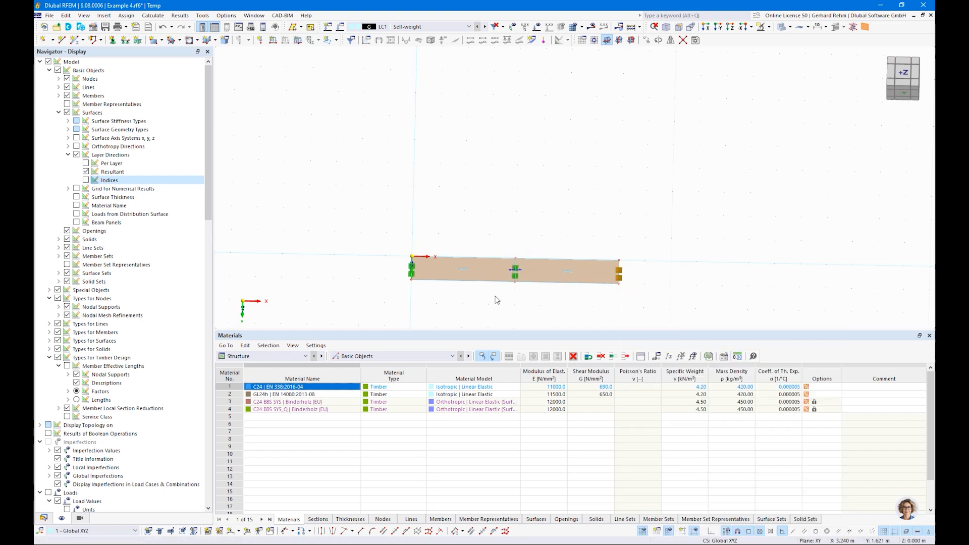
middle_click_drag(394, 293, 443, 241, "ctrl")
scroll(419, 304, "up", 5)
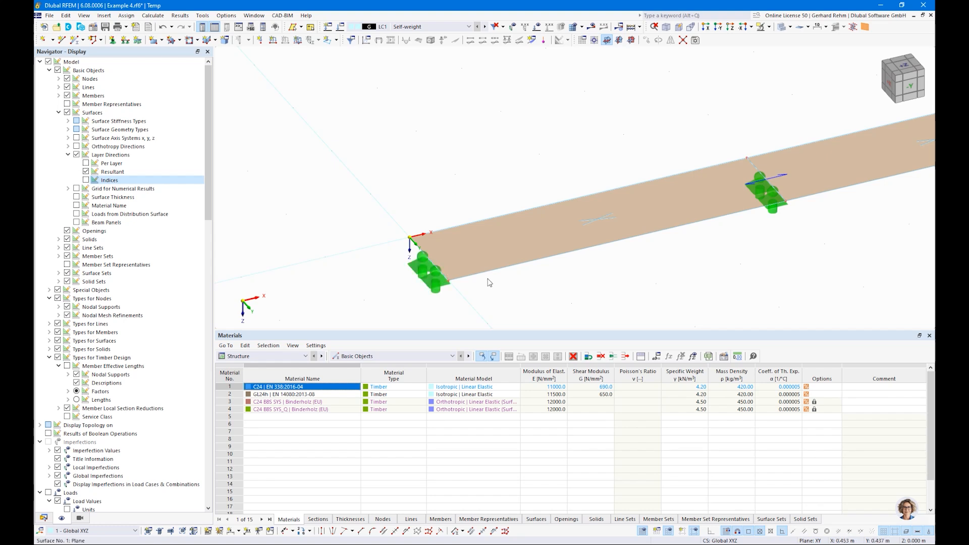
scroll(475, 268, "down", 3)
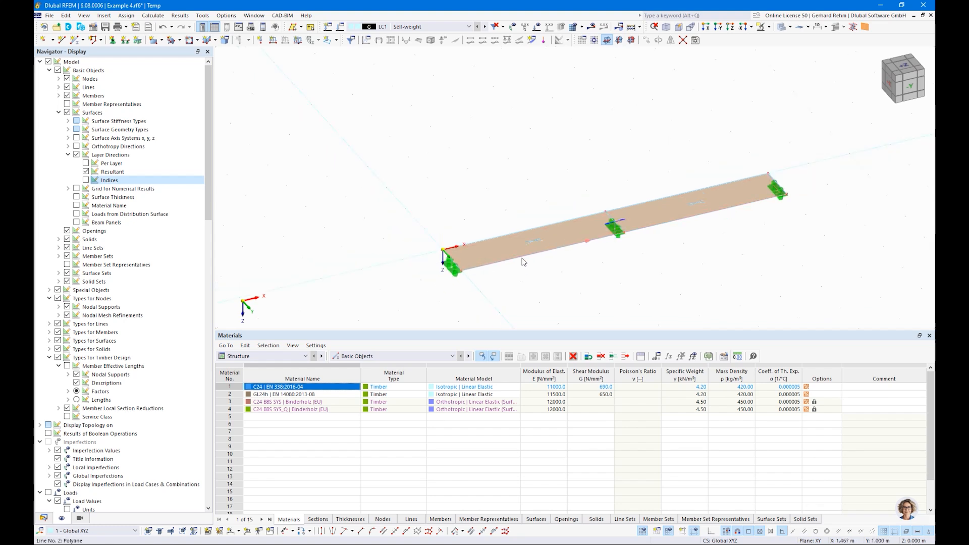
Name LC2 'Imposed Load 1' with action category imposed load A.
middle_click_drag(640, 276, 561, 285, "ctrl")
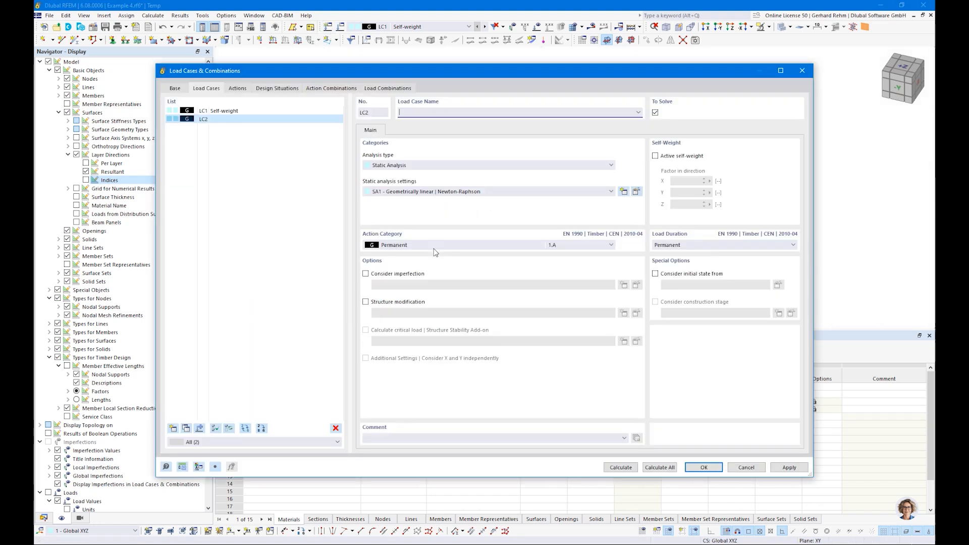
left_click(639, 112)
left_click(419, 134)
left_click(442, 245)
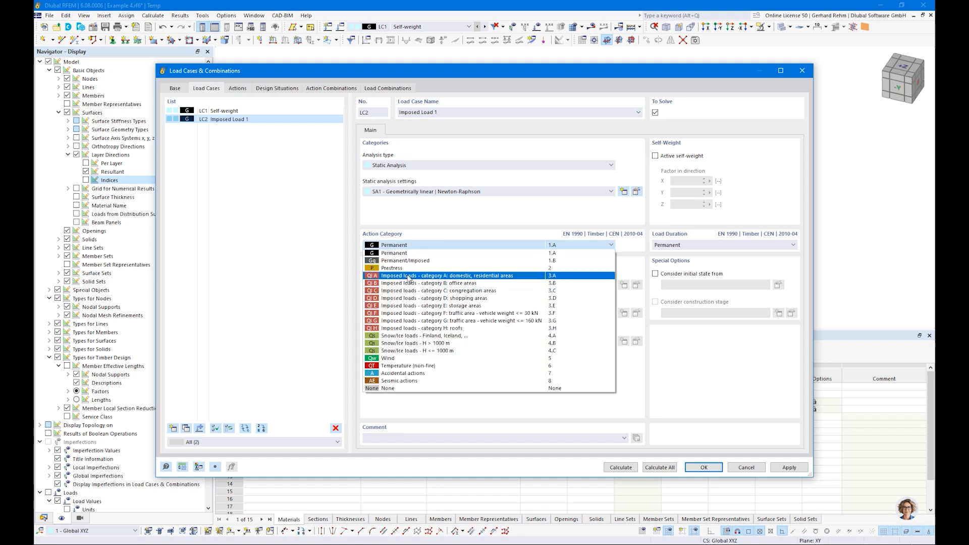
left_click(408, 277)
Copy LC2 as LC3 'Imposed Load 2', save, and make Self-weight the current load case.
left_click(186, 429)
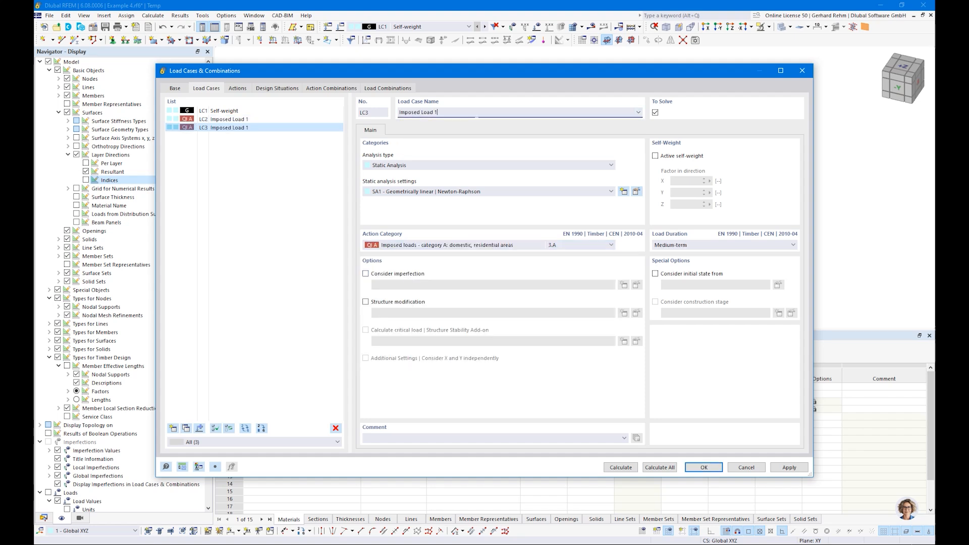
key("Tab")
left_click(702, 468)
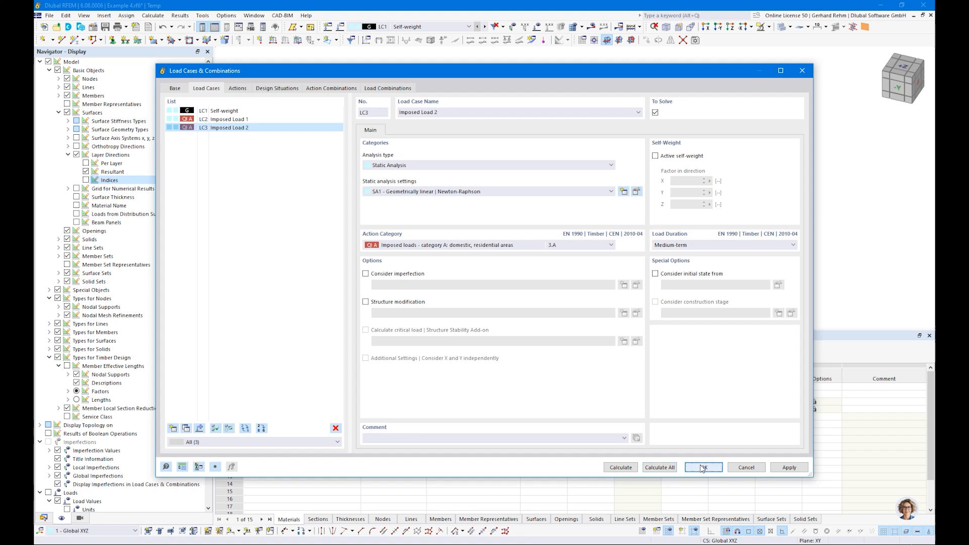
left_click(421, 30)
left_click(401, 35)
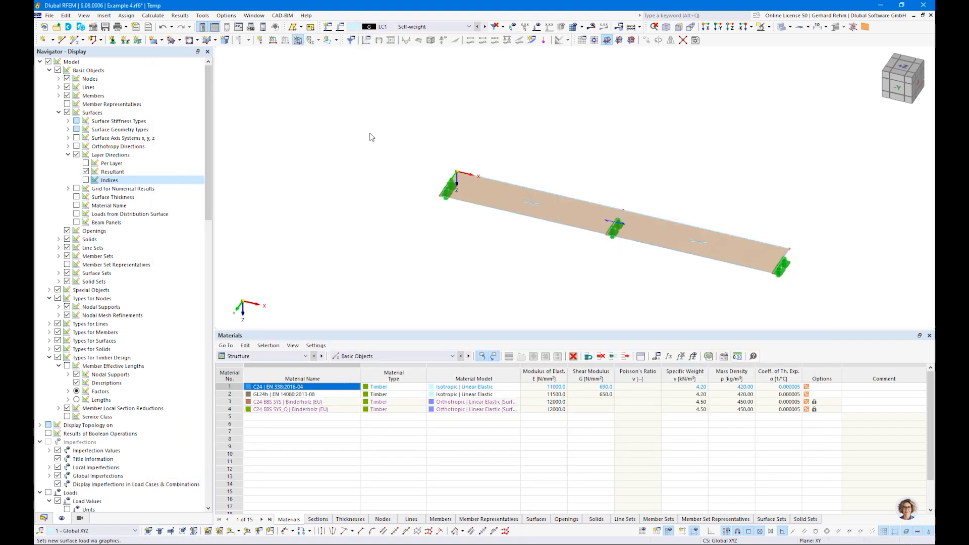
Assign a 2.50 kN/m² surface load to the plate in the Self-weight case.
left_click(387, 175)
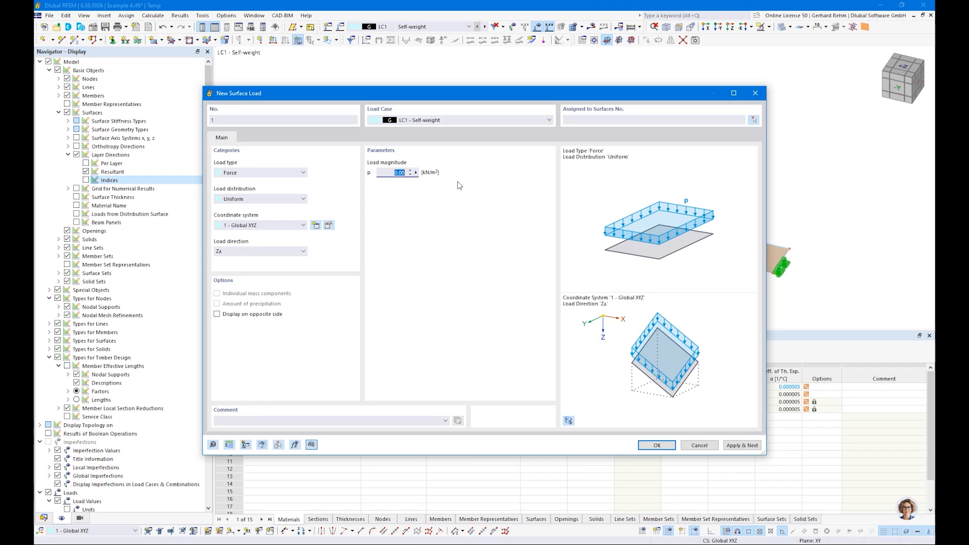
left_click(657, 445)
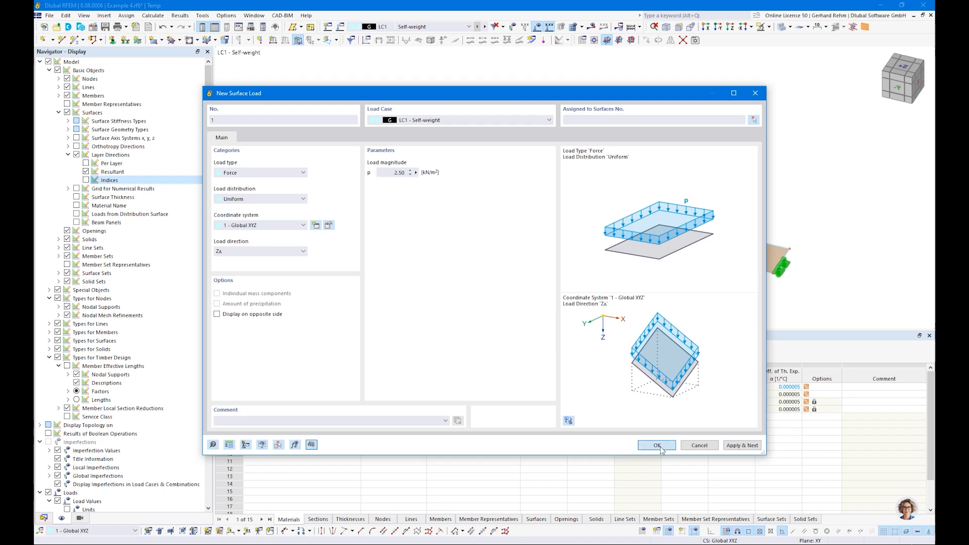
left_click(562, 229)
left_click(175, 148)
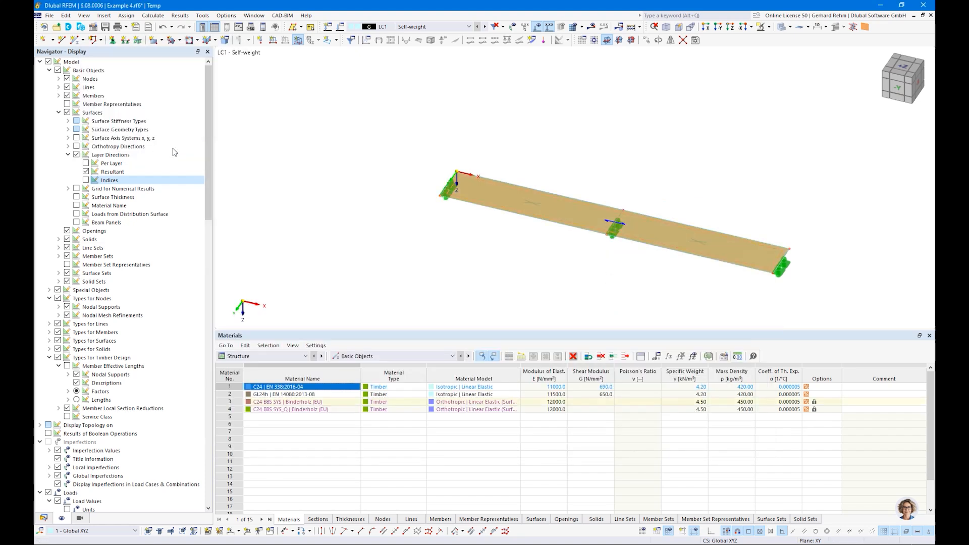
Make LC2 Imposed Load 1 current and list the free load types.
left_click(484, 26)
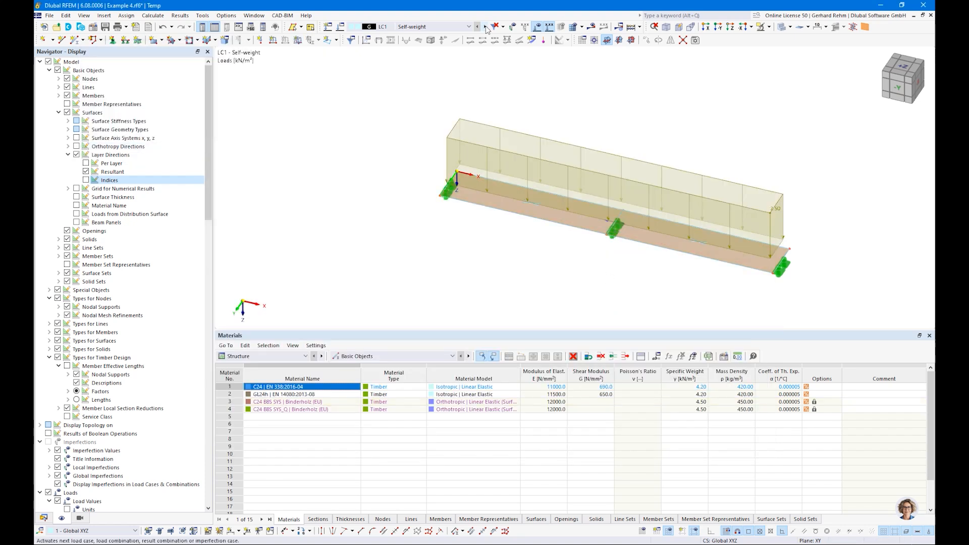
scroll(526, 244, "up", 2)
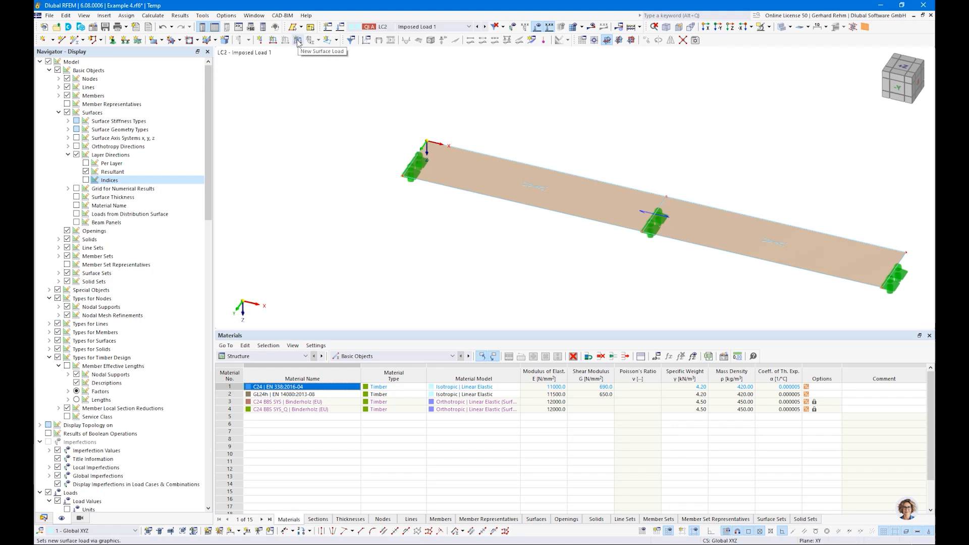
left_click(336, 40)
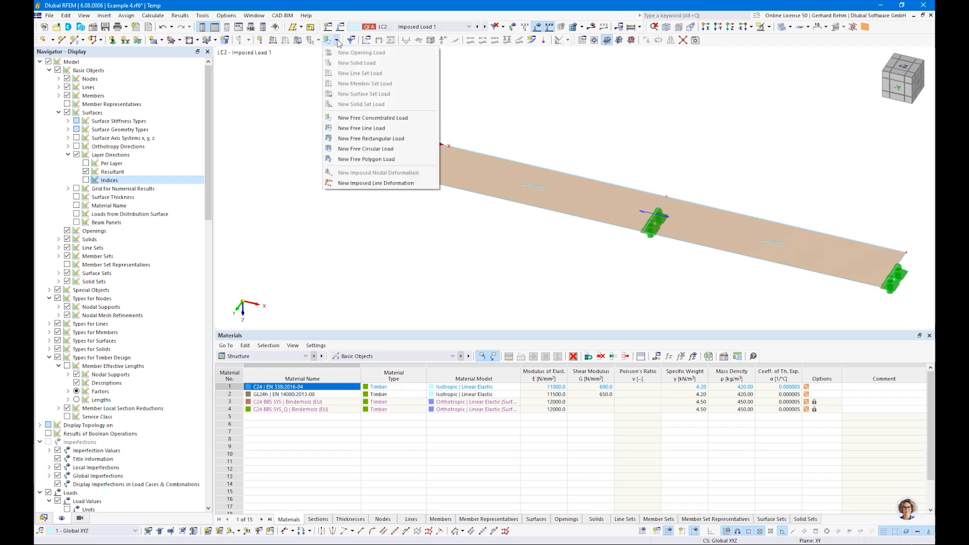
Place a 2.80 kN/m² free rectangular load on surface 1 from (0,1) to (4,0).
left_click(387, 140)
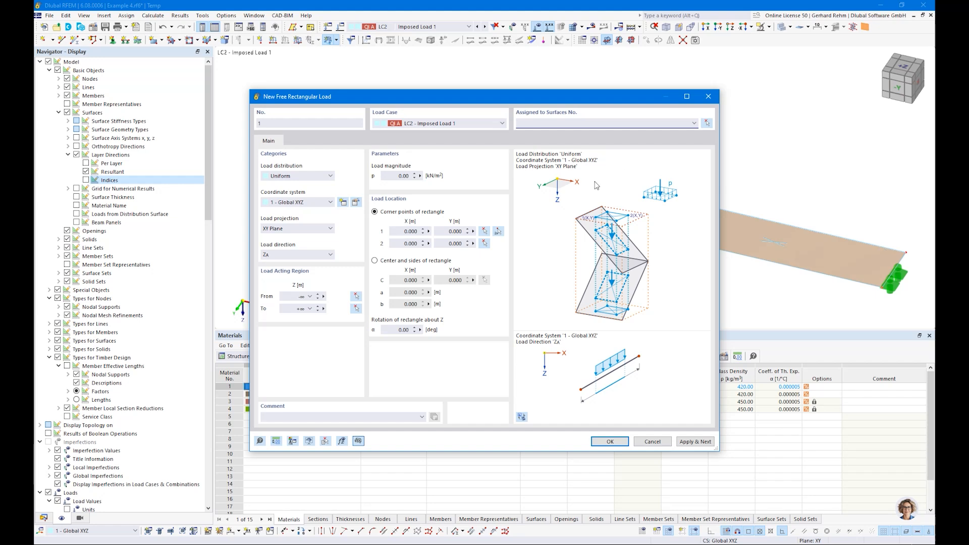
left_click(706, 125)
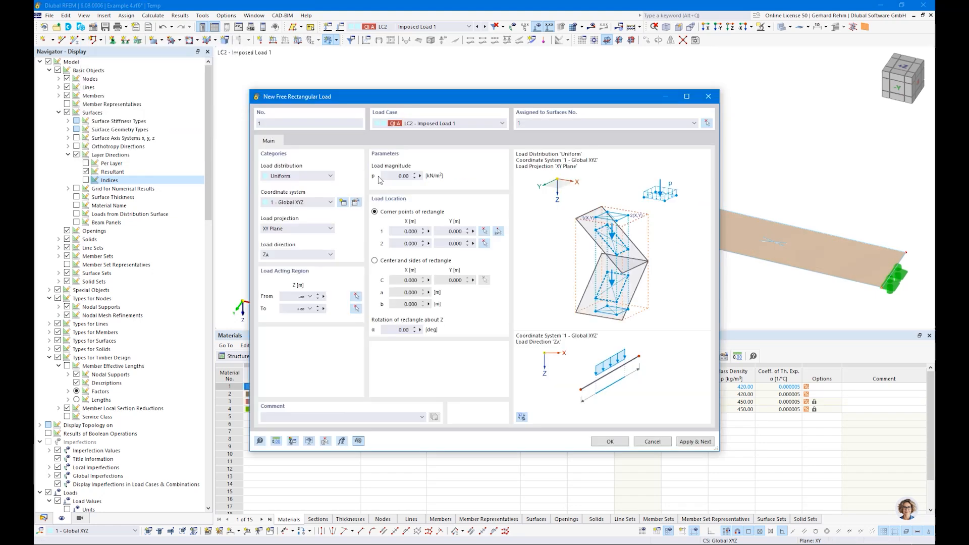
left_click_drag(395, 176, 540, 177)
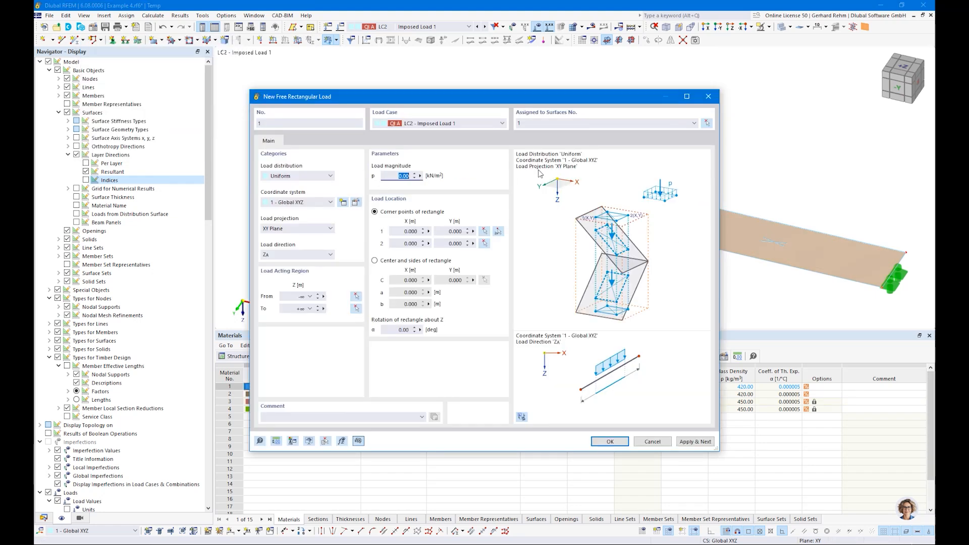
key("Tab")
left_click(497, 232)
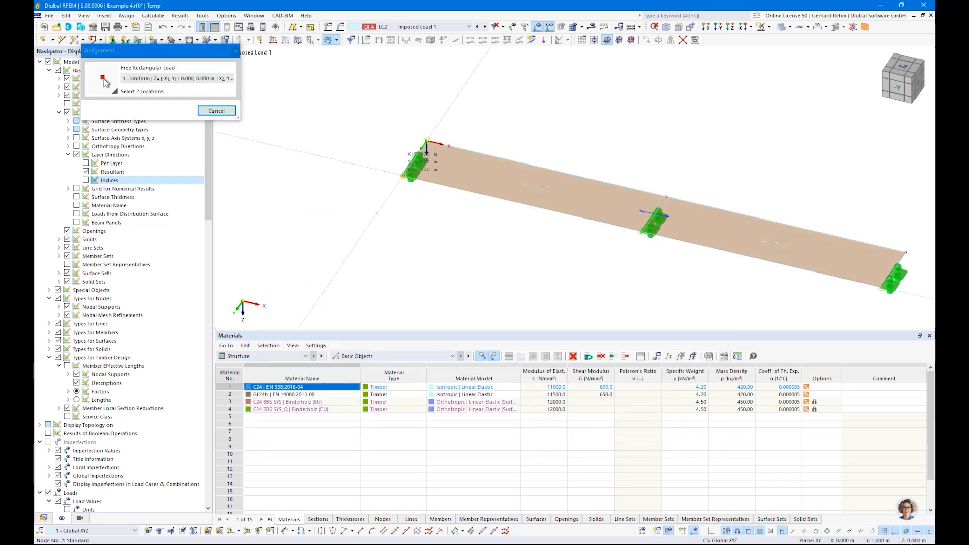
left_click(667, 197)
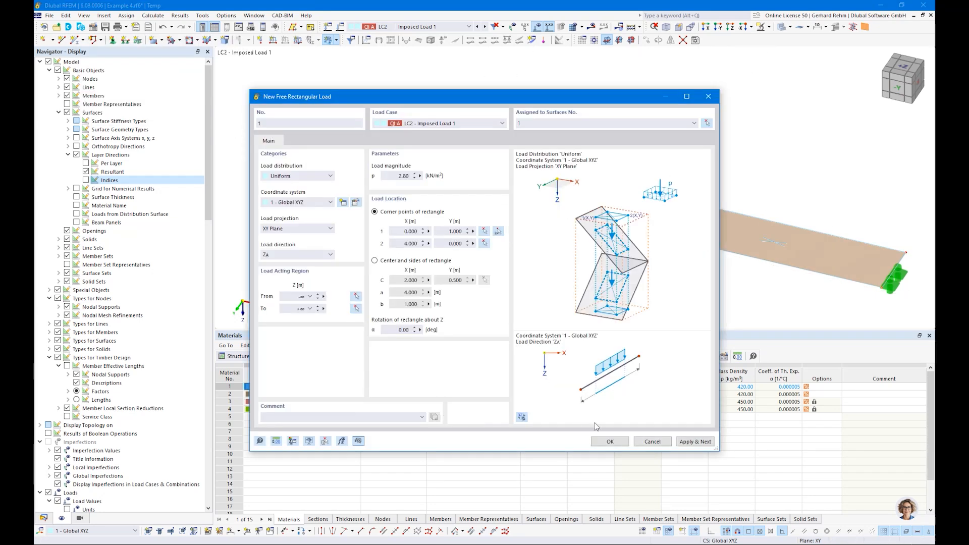
left_click(603, 443)
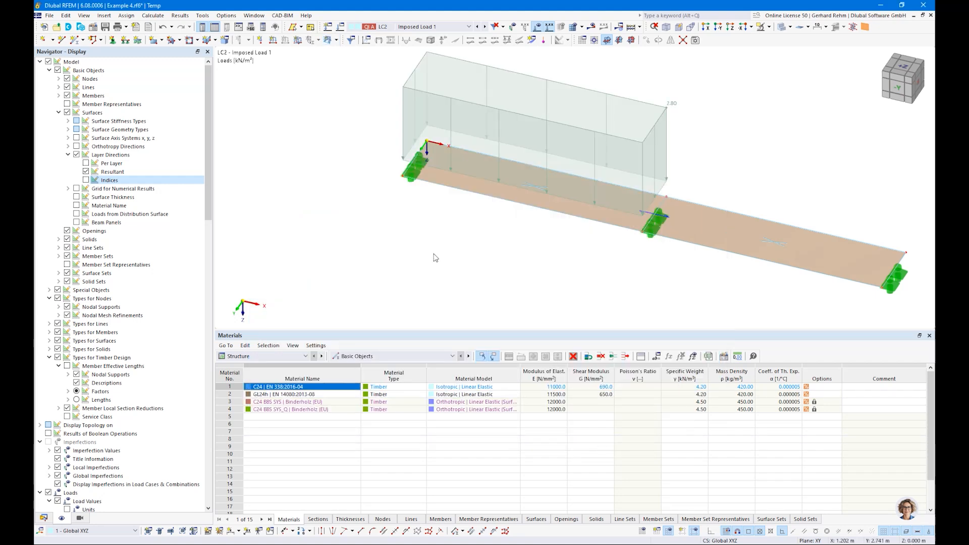
scroll(434, 256, "down", 1)
middle_click_drag(432, 256, 463, 218, "ctrl")
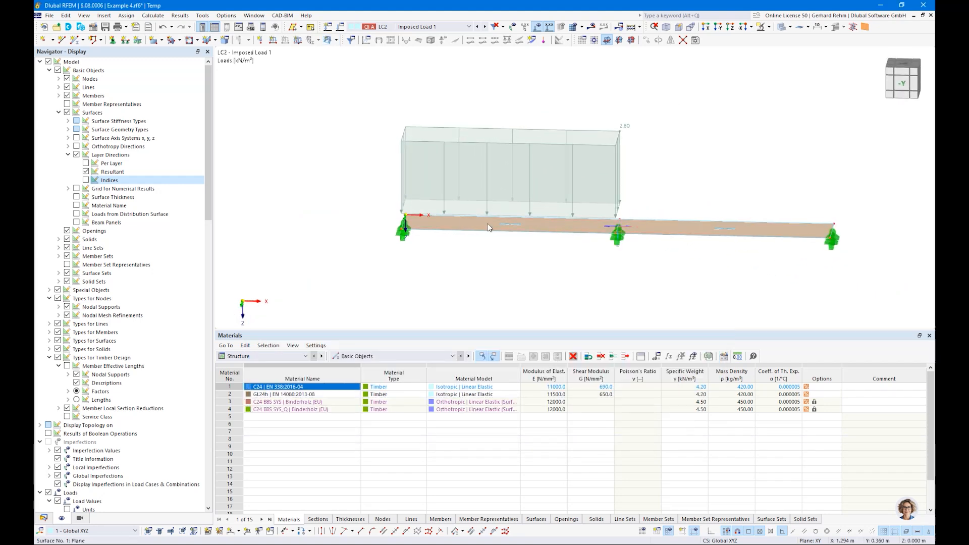
left_click(573, 145)
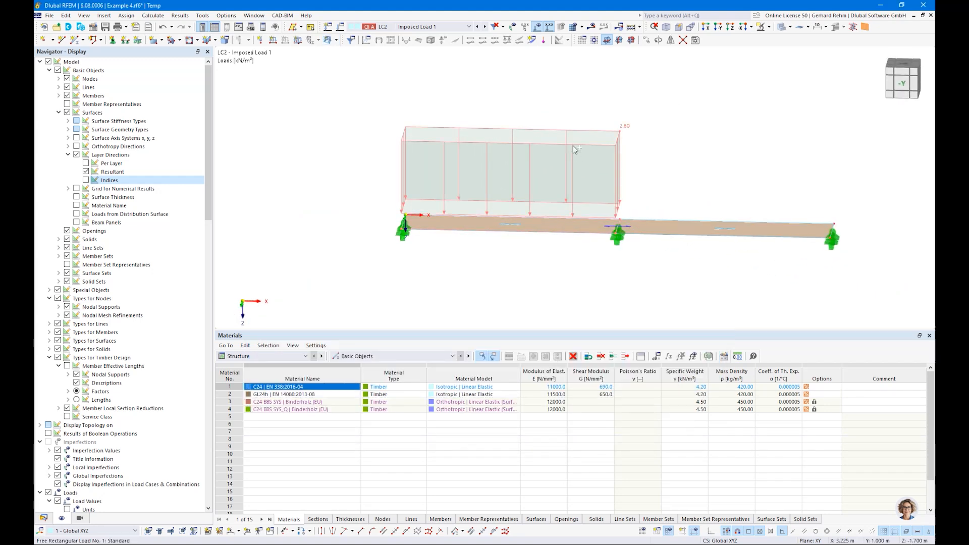
Paste the rectangular load into LC3 Imposed Load 2 with zero offset.
left_click(485, 27)
key("ctrl+v")
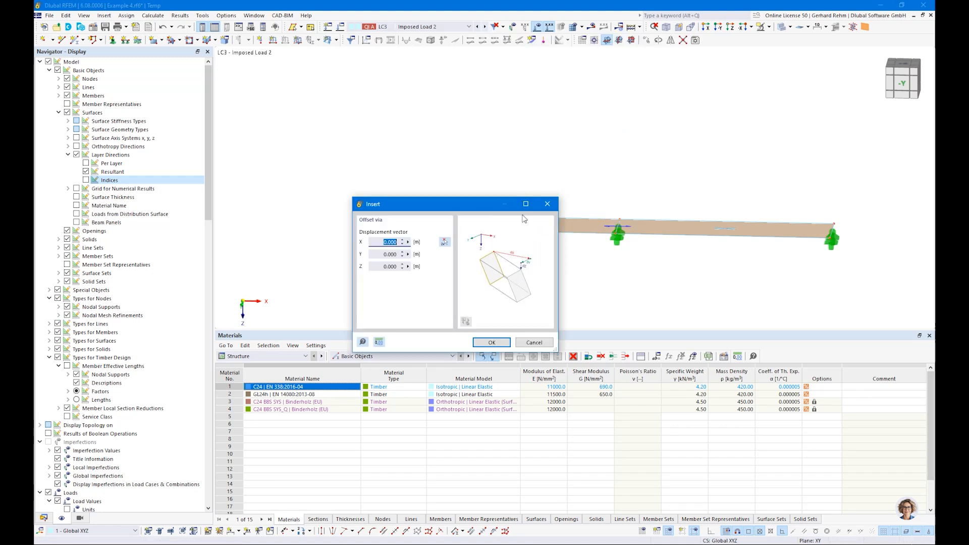
left_click(492, 342)
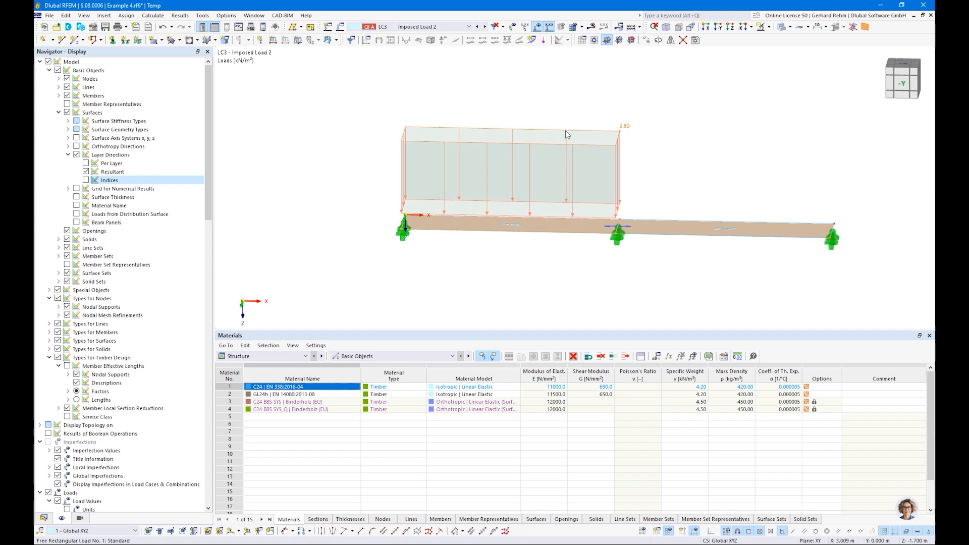
Move the LC3 load's corners to (4,1) and (8,0), then save the model.
double_click(567, 134)
left_click(499, 233)
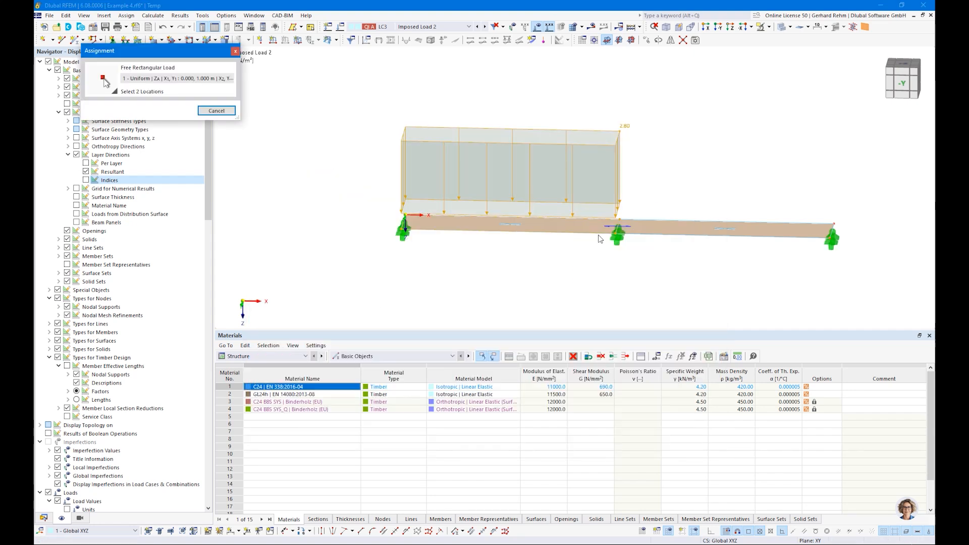
left_click(617, 227)
left_click(833, 225)
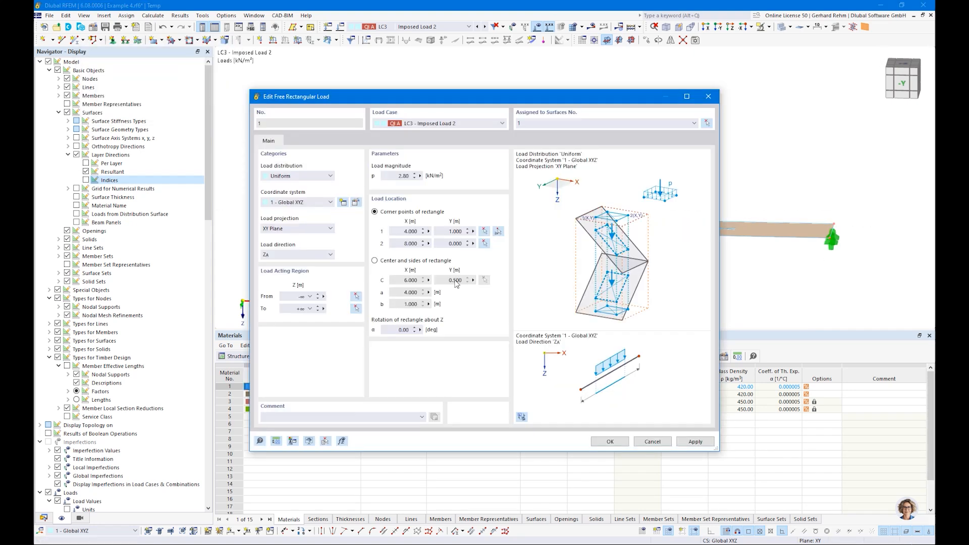
left_click(609, 442)
middle_click_drag(636, 300, 600, 312, "ctrl")
key("ctrl+s")
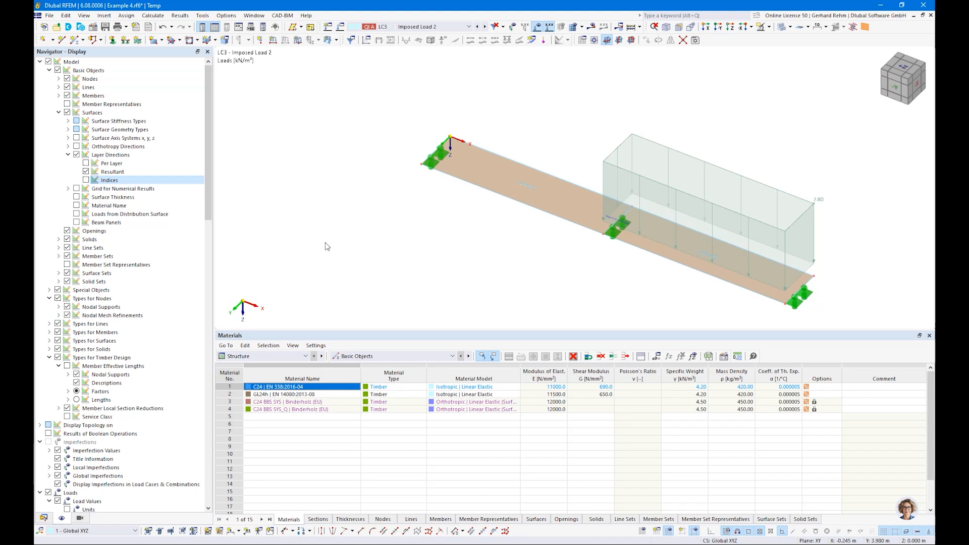
Generate the finite element mesh on the CLT plate, then tilt the model to inspect it.
left_click(145, 17)
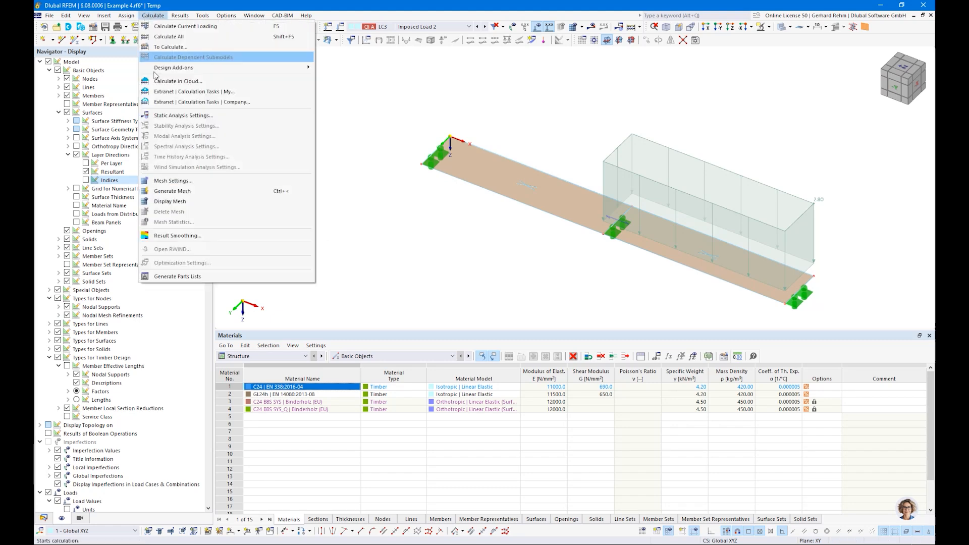
left_click(170, 193)
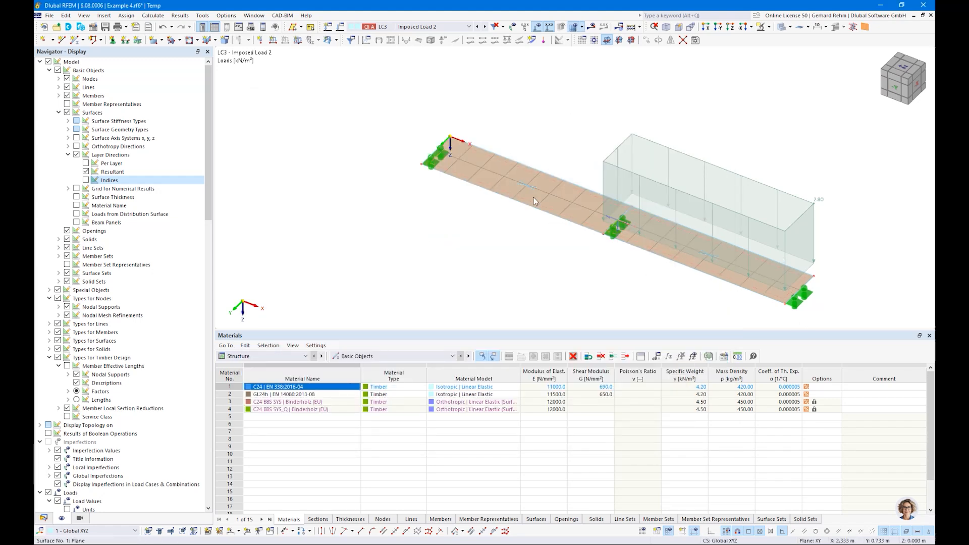
middle_click_drag(383, 190, 412, 228, "ctrl")
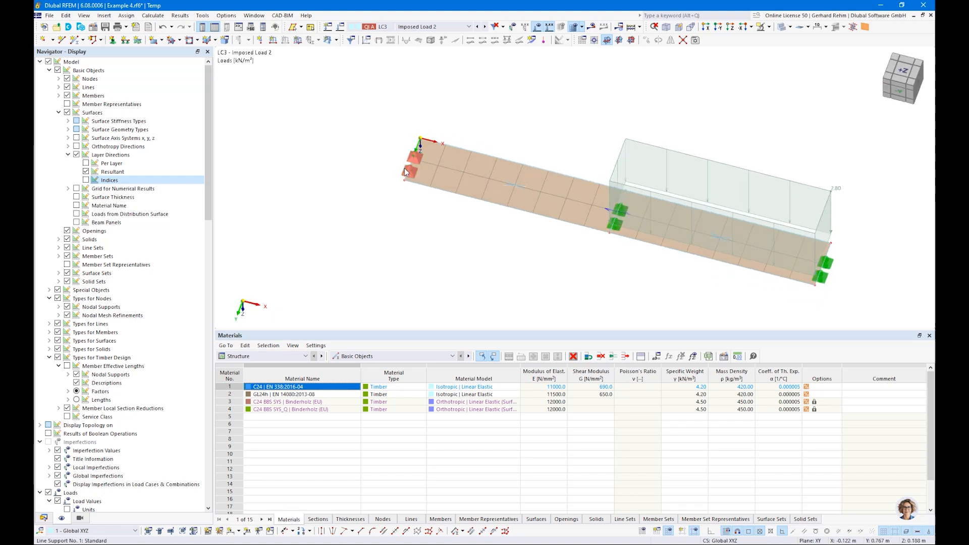
mouse_move(427, 144)
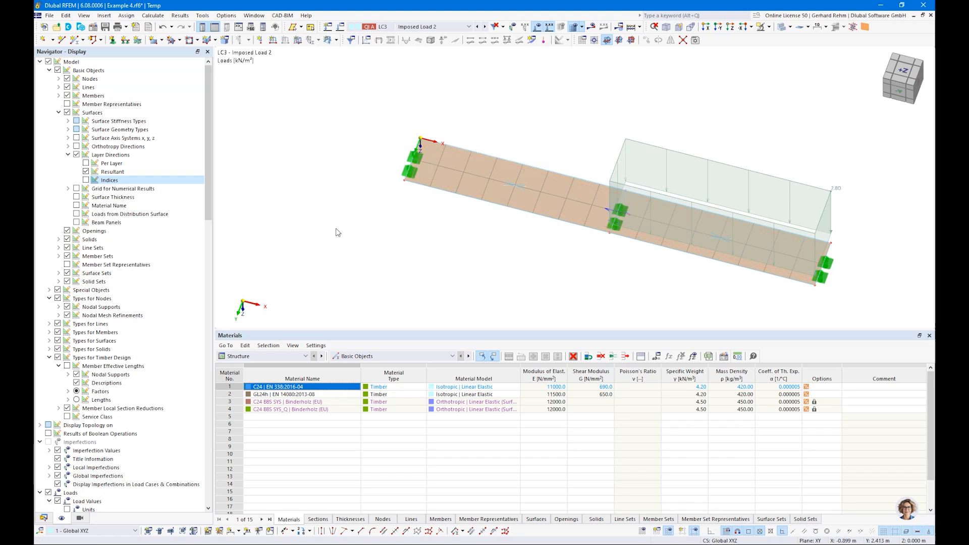
Set the global target FE length to 0.2 m and regenerate the plate mesh.
left_click(153, 15)
left_click(174, 187)
type("0,2")
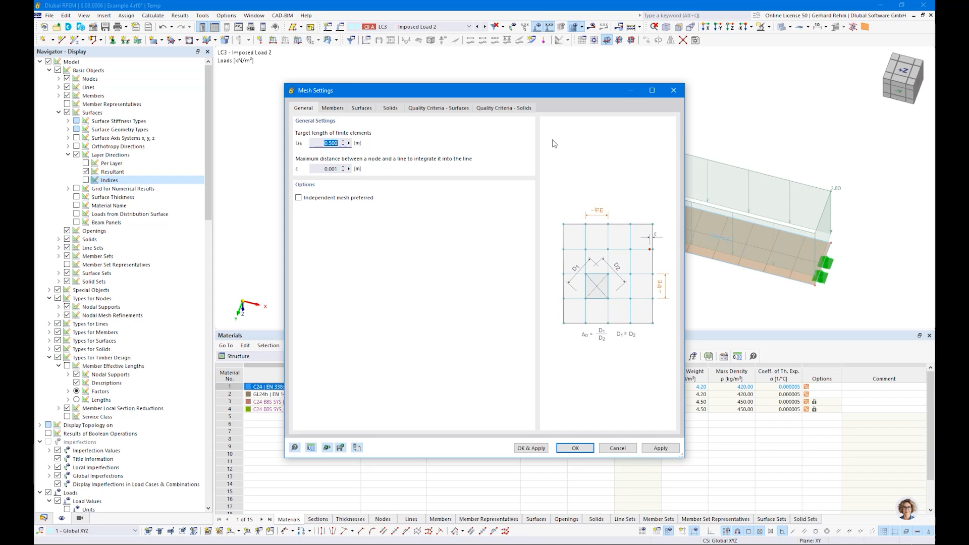
left_click(560, 448)
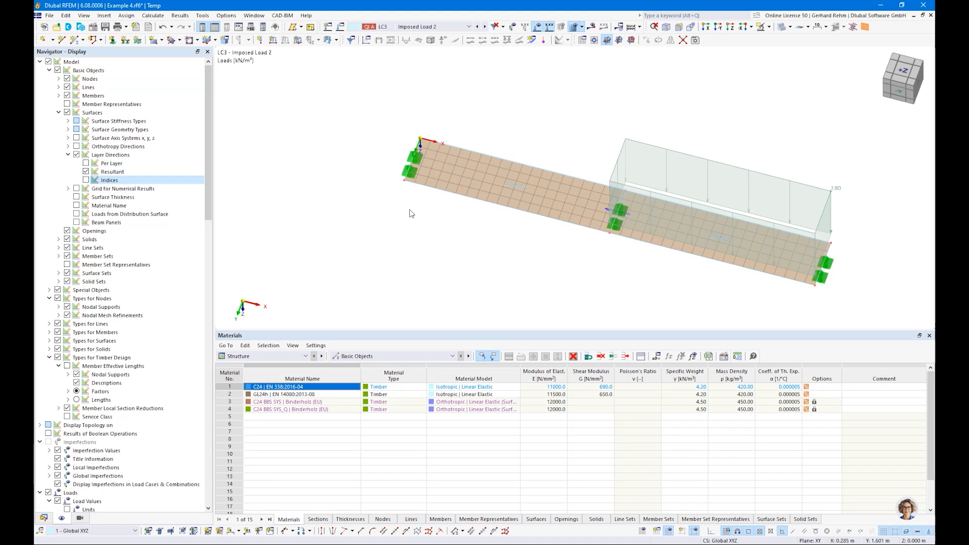
Reopen the global mesh settings and close them without changes.
left_click(153, 16)
left_click(179, 182)
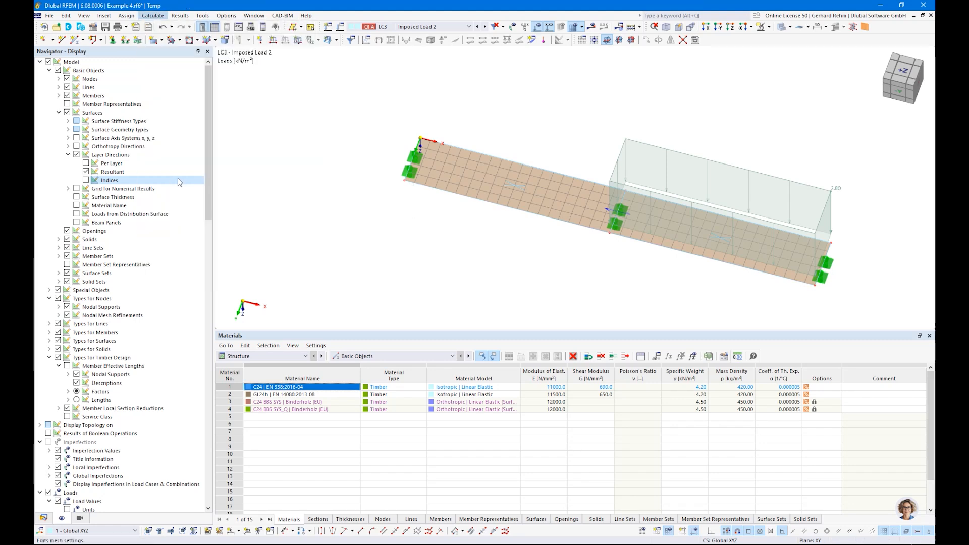
key("Escape")
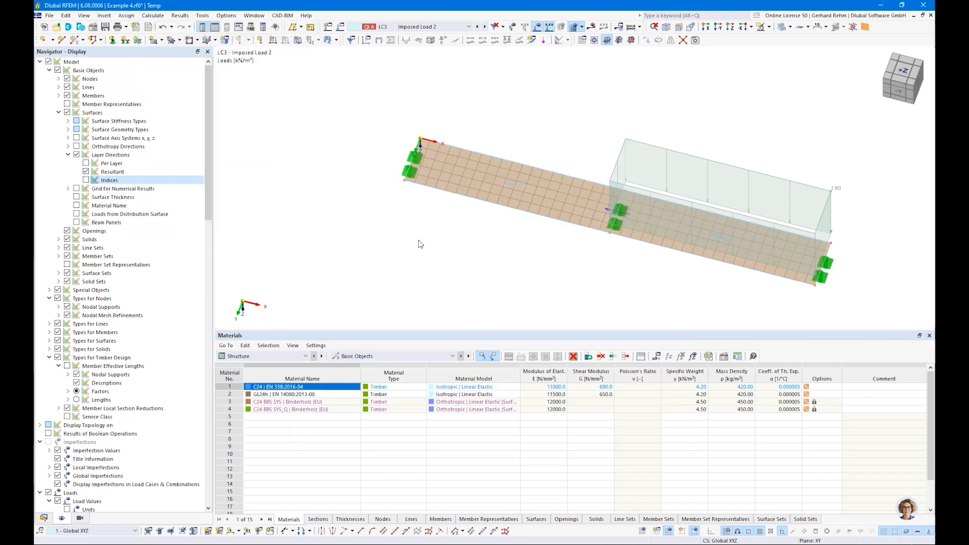
Check the plate surface's mesh refinement options, then close its properties without saving.
scroll(460, 206, "up", 4)
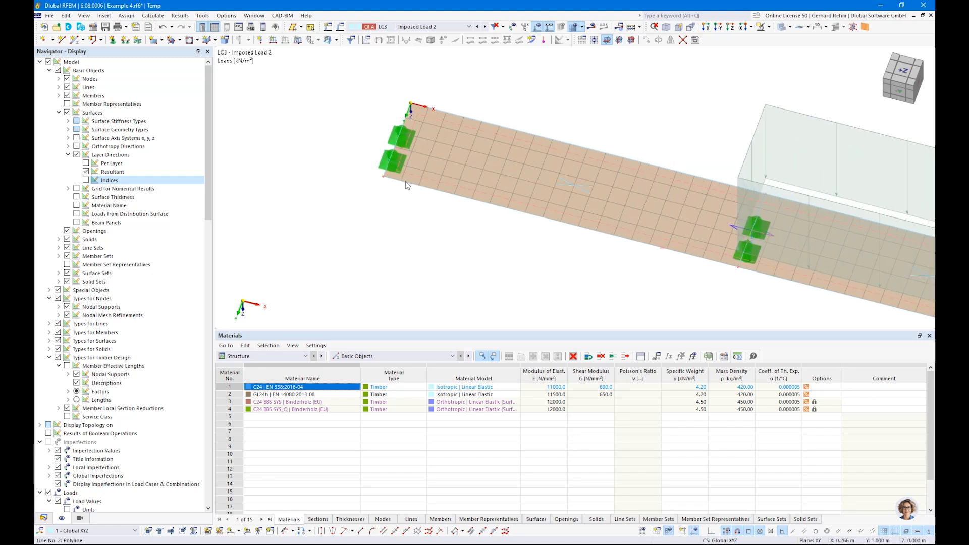
double_click(470, 169)
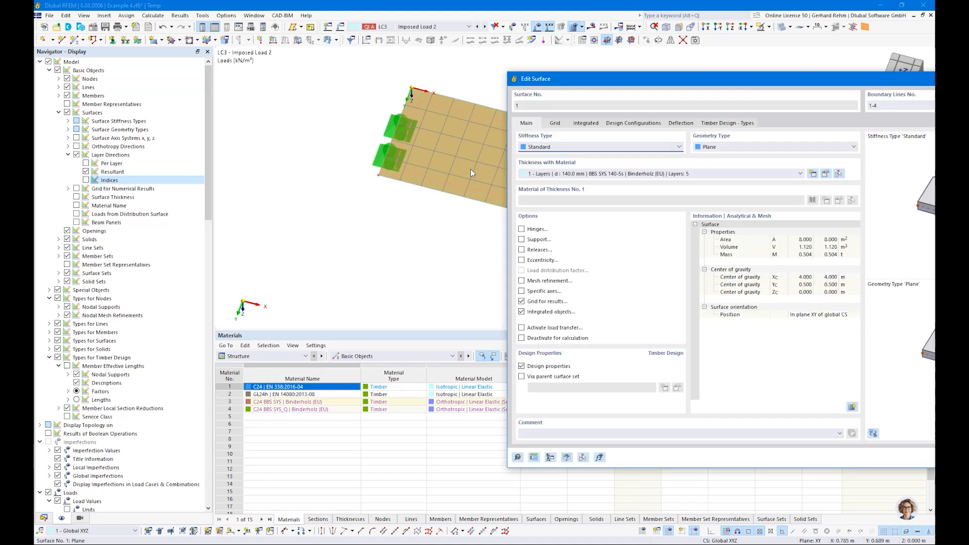
left_click(528, 284)
left_click(554, 125)
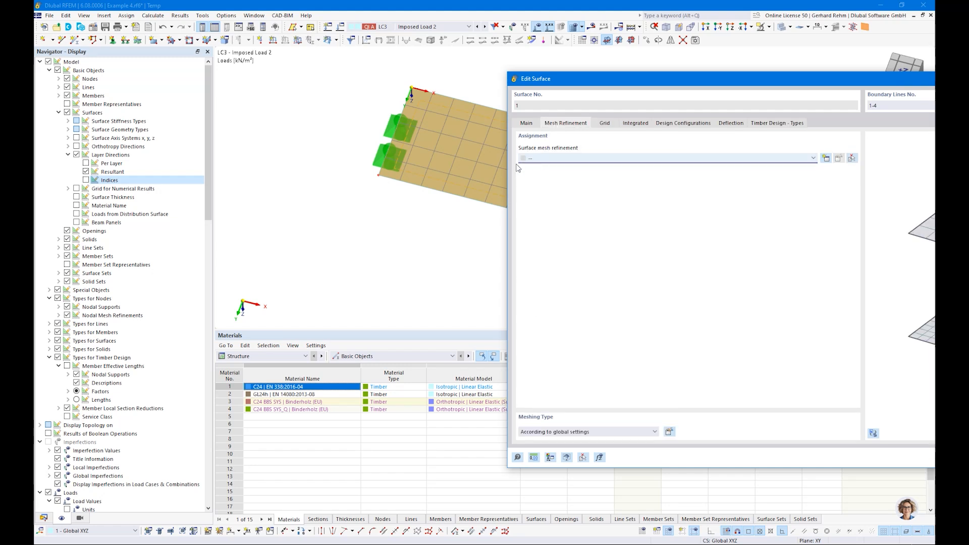
key("Escape")
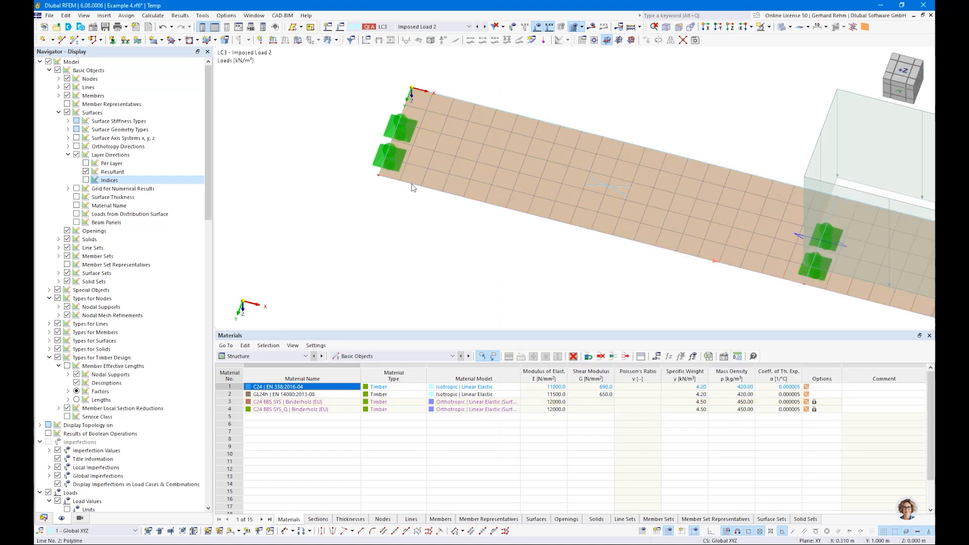
Inspect the properties of edge line 2 and corner node 2.
double_click(366, 246)
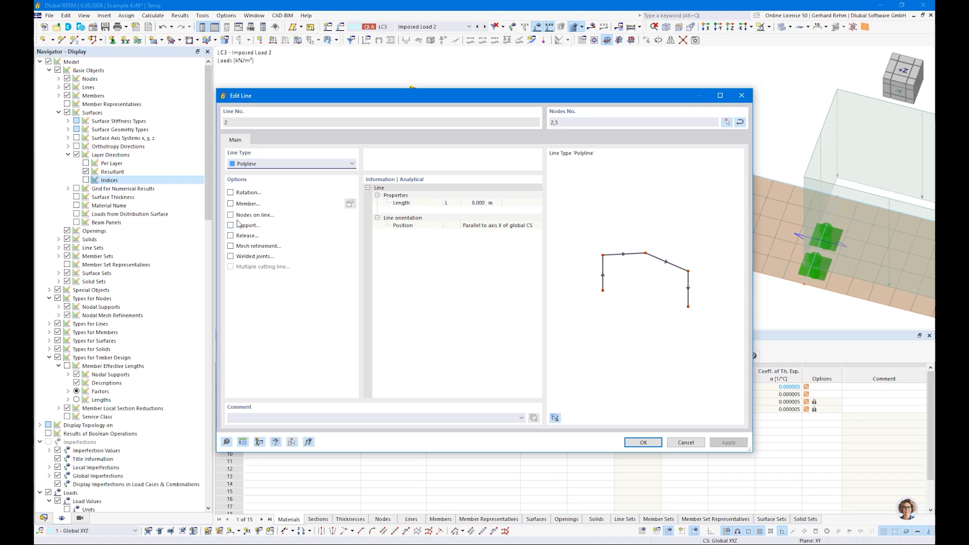
key("Escape")
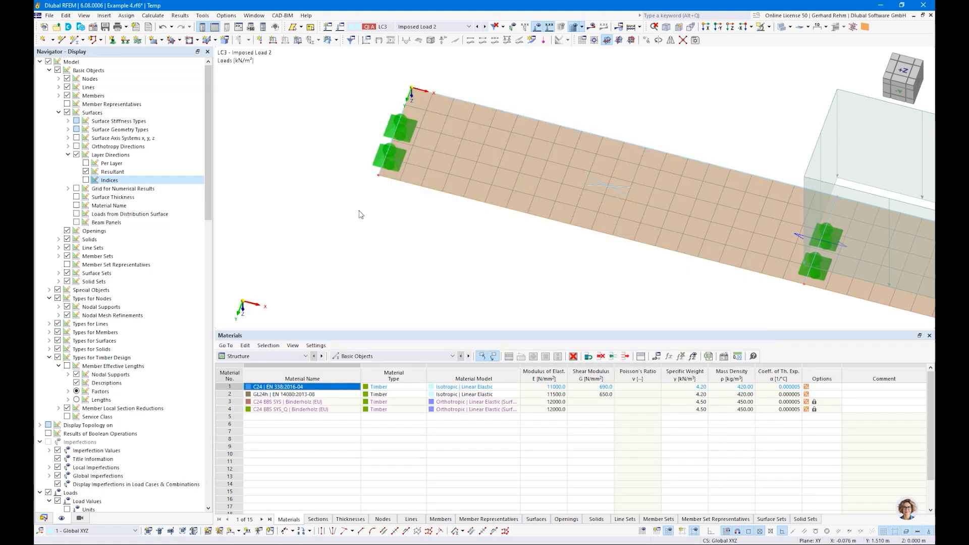
double_click(378, 177)
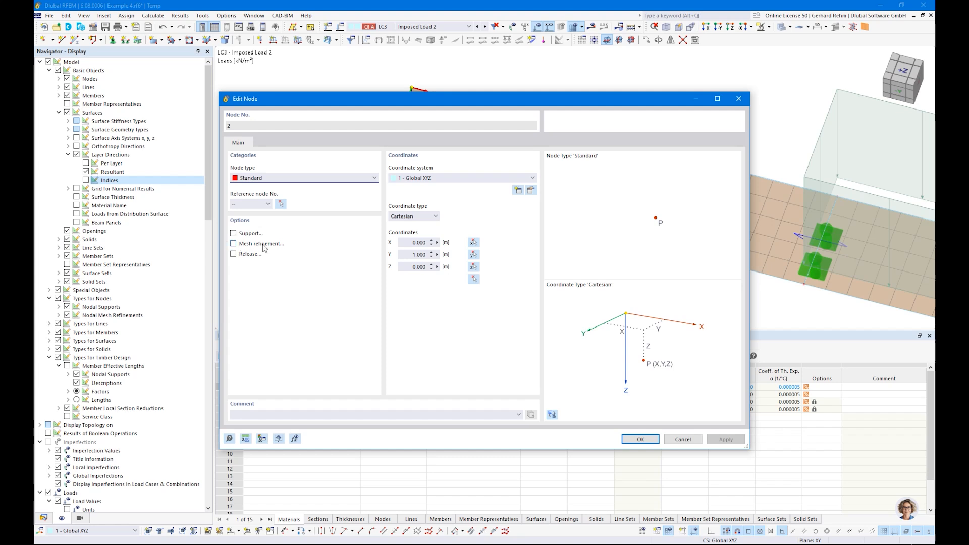
key("Escape")
scroll(417, 215, "down", 5)
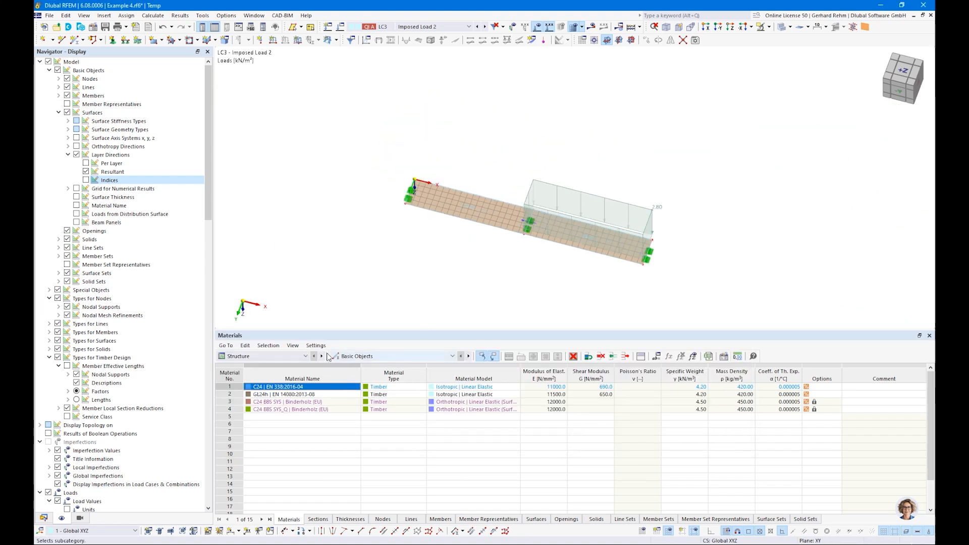
Run the timber design and view the plate from above, showing surface ratios up to 0.468.
left_click(300, 358)
left_click(243, 411)
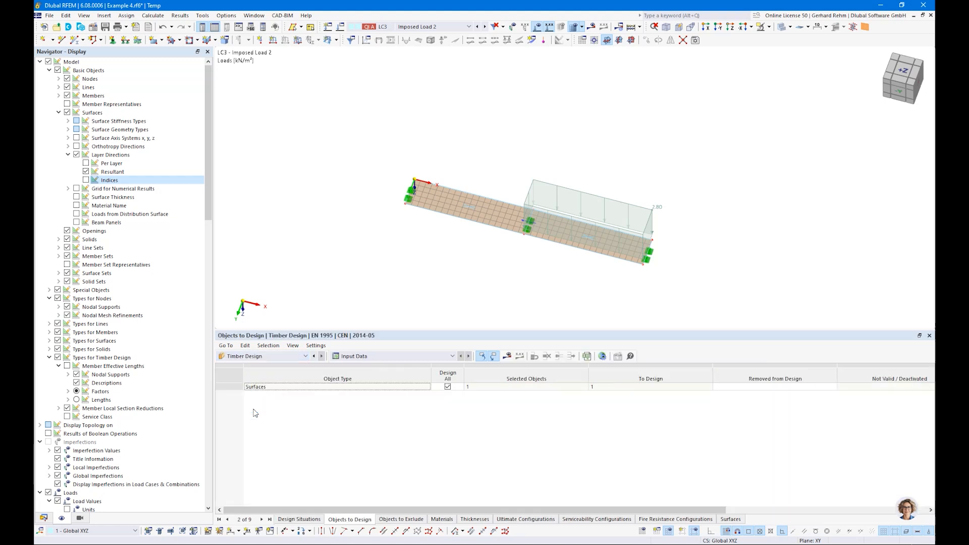
left_click(506, 357)
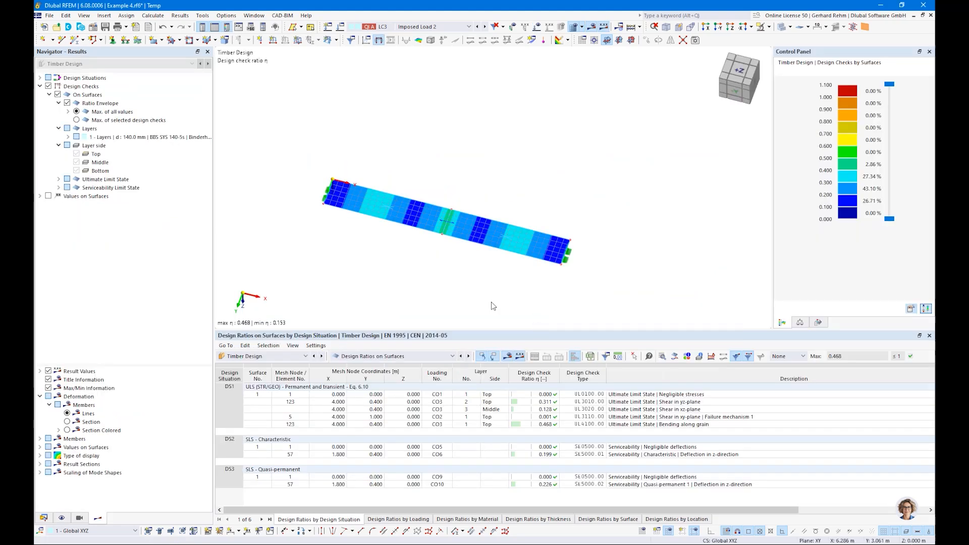
key("ctrl+3")
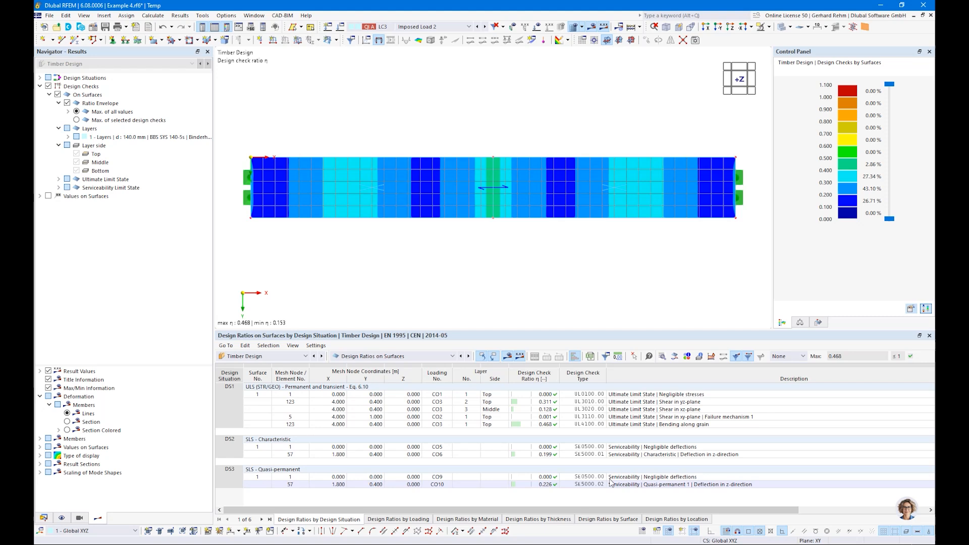
Filter the design ratio table with a custom limit to hide ratios below 0.010.
left_click(539, 396)
left_click(540, 417)
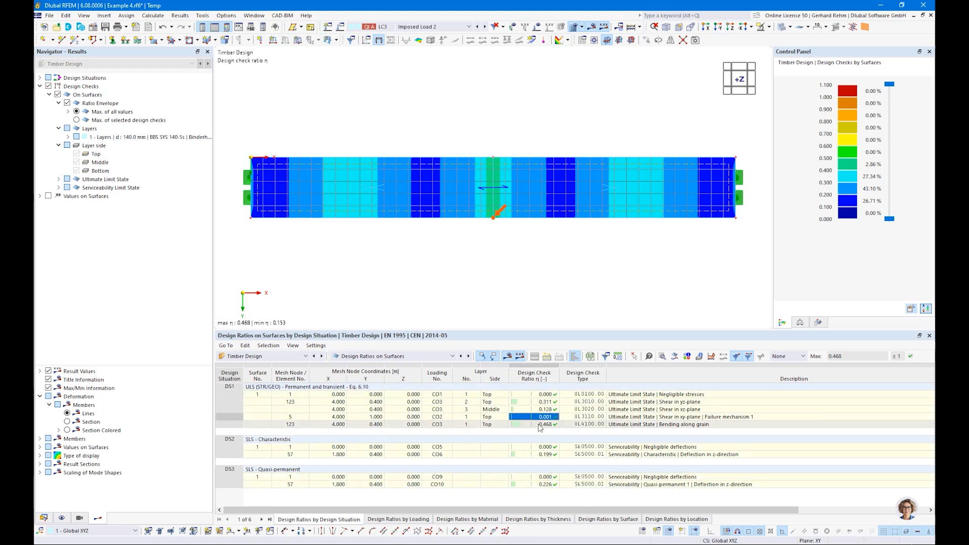
left_click(789, 357)
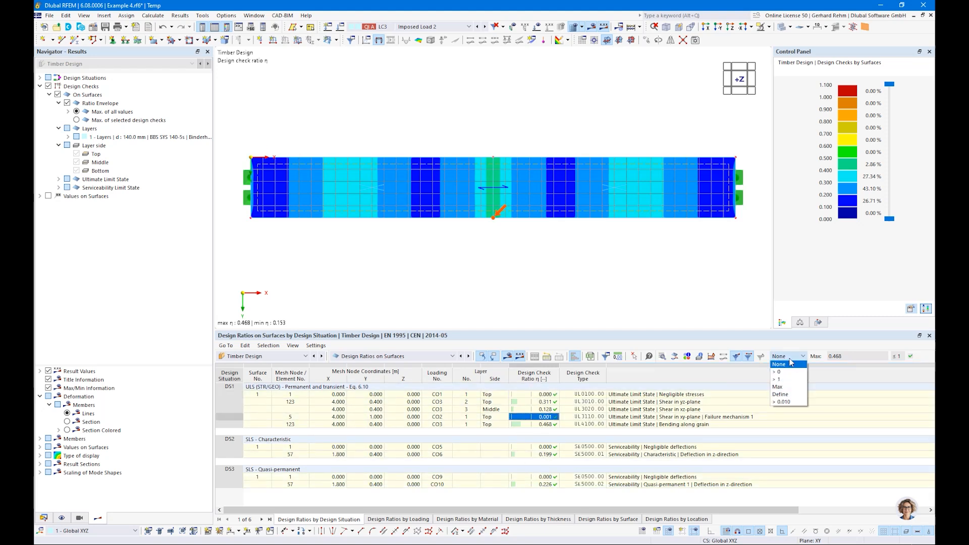
left_click(780, 403)
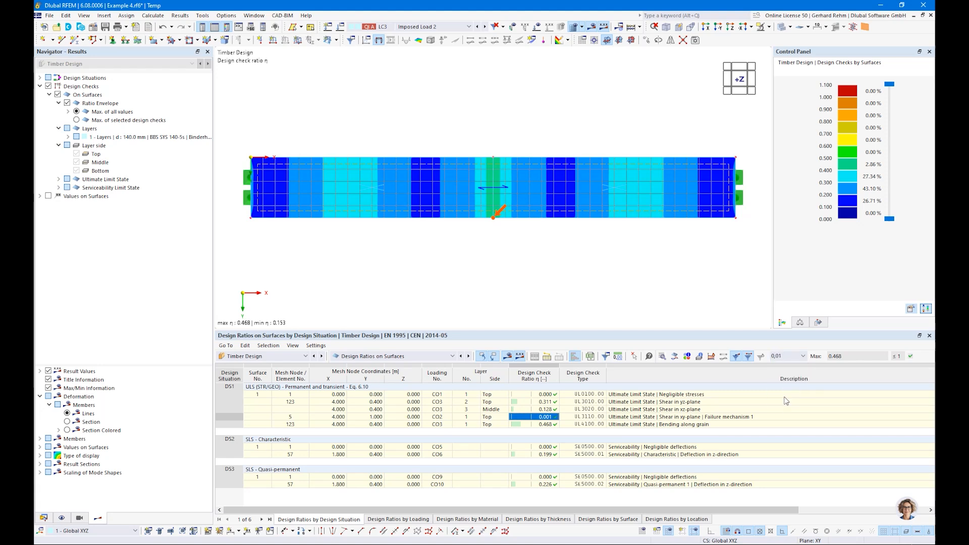
key("Return")
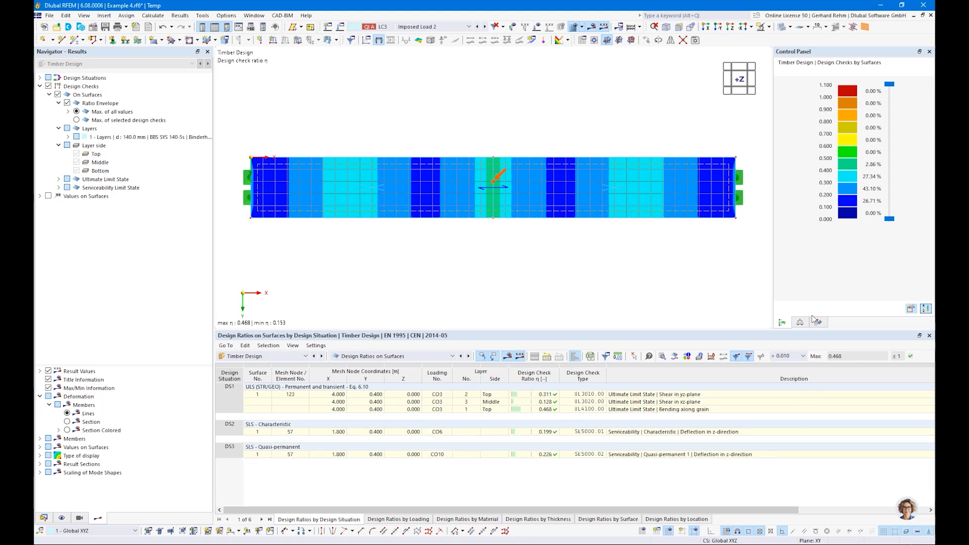
Locate the shear yz, shear xz, bending along grain and both deflection checks on the plate.
left_click(640, 398)
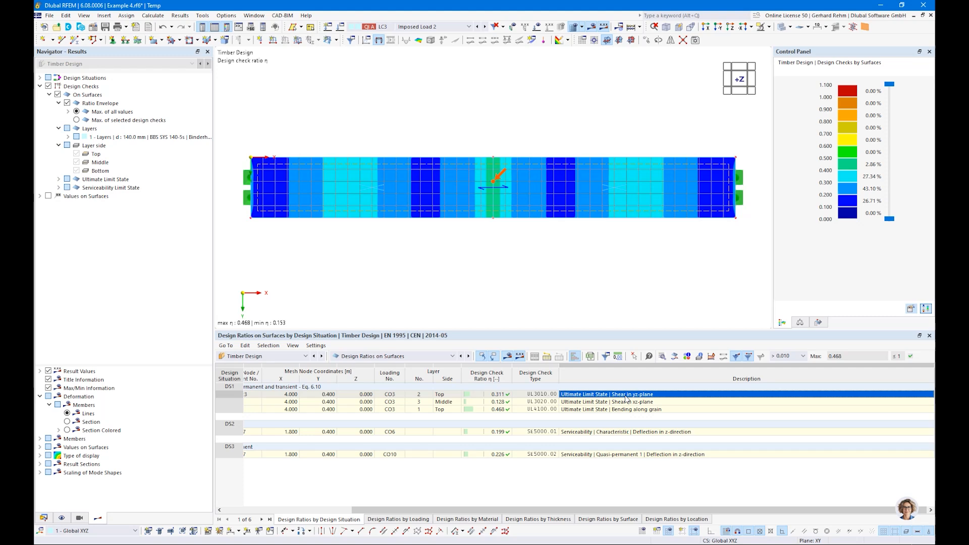
left_click(615, 402)
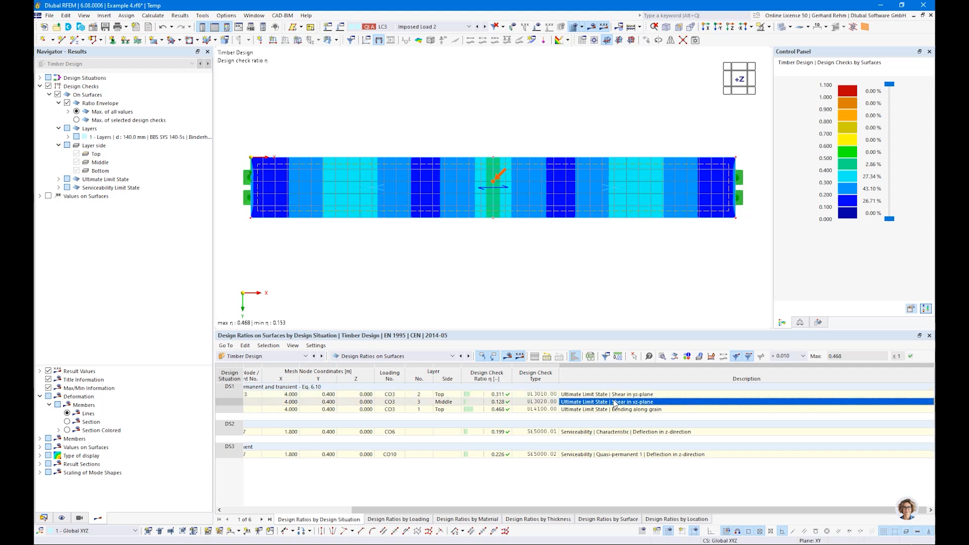
left_click(617, 409)
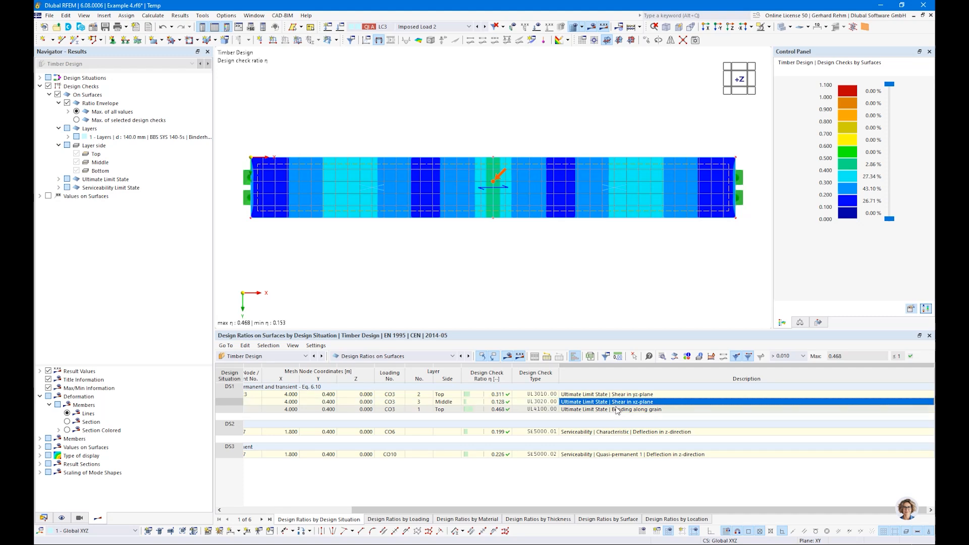
left_click(604, 433)
left_click(591, 455)
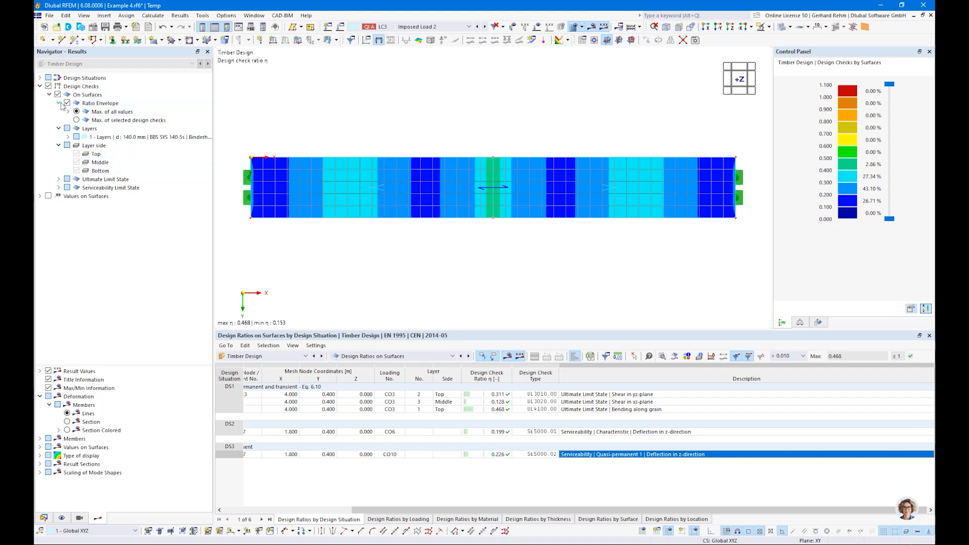
left_click(77, 120)
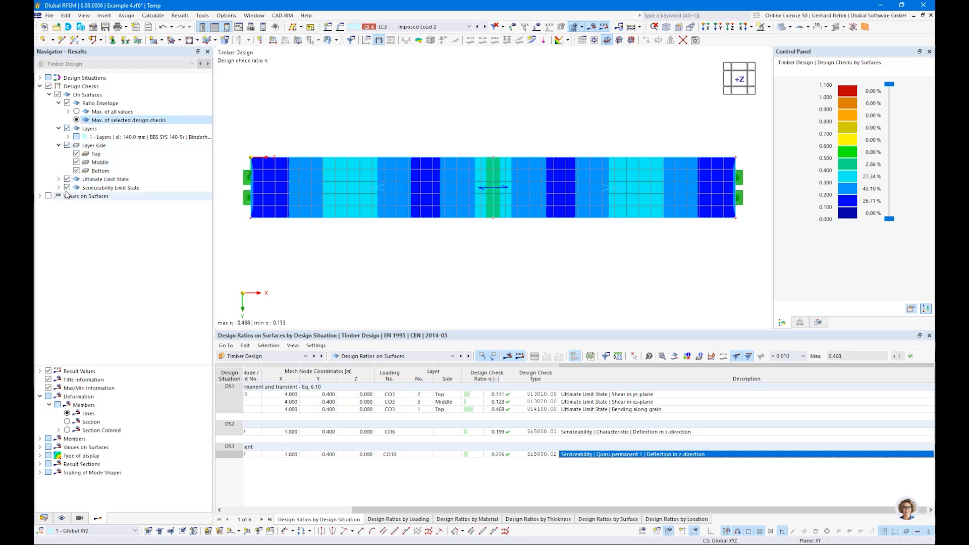
left_click(68, 188)
left_click(68, 180)
left_click(67, 179)
left_click(58, 179)
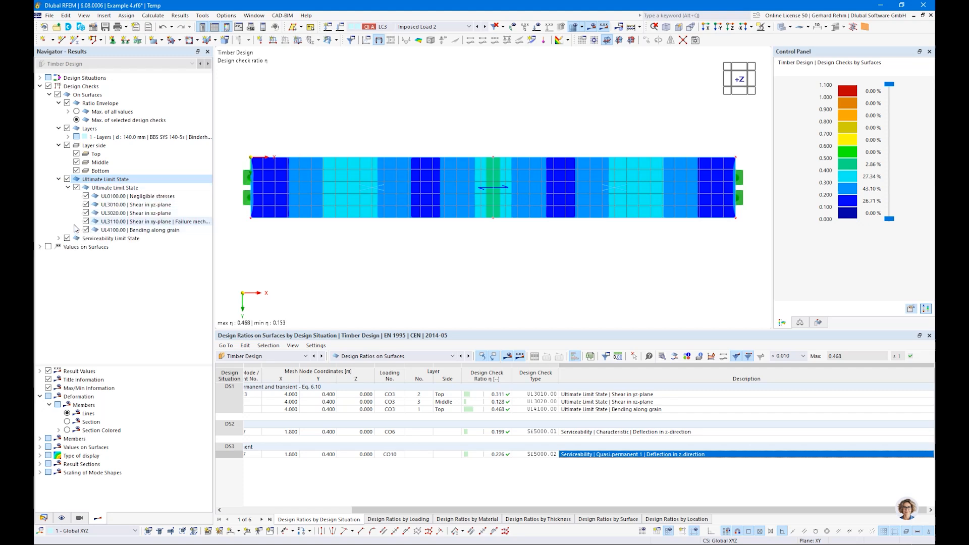
left_click(59, 179)
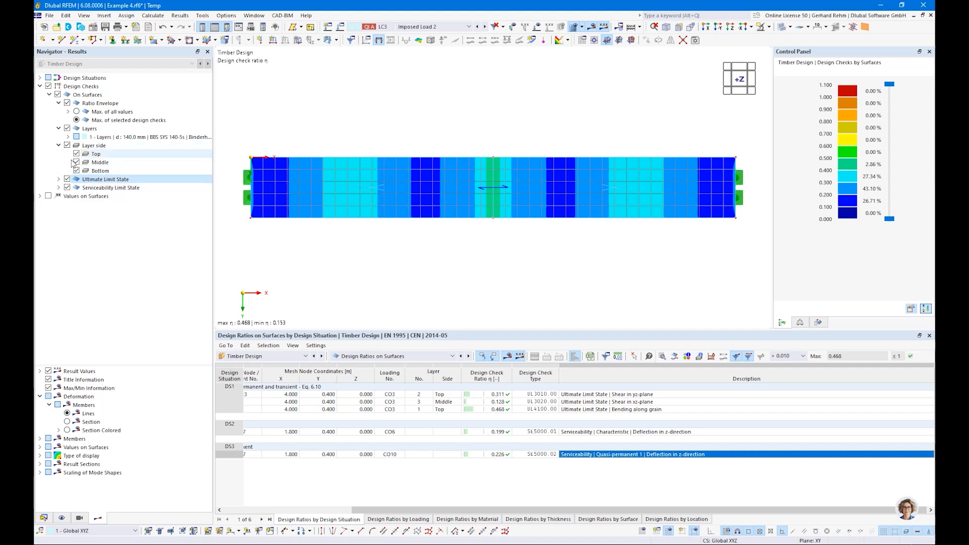
left_click(68, 137)
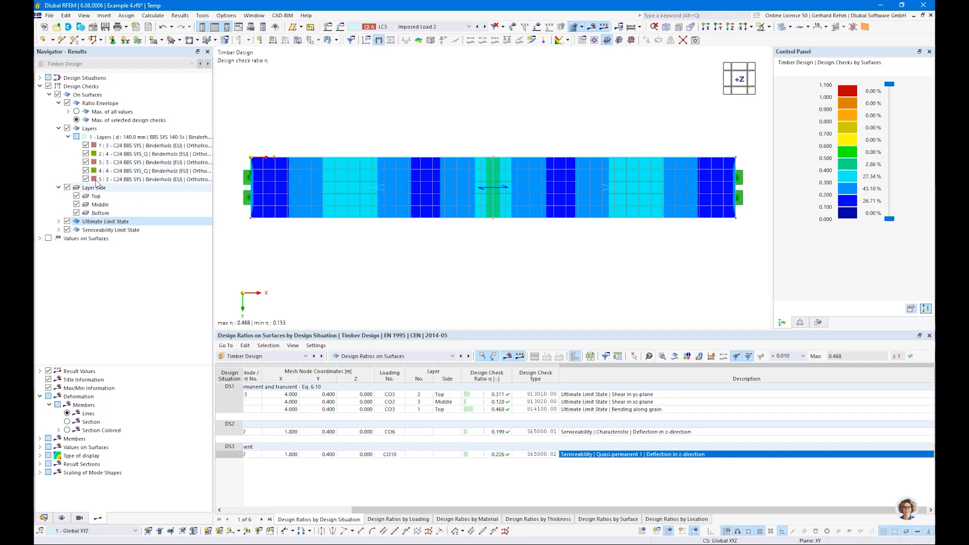
left_click(68, 103)
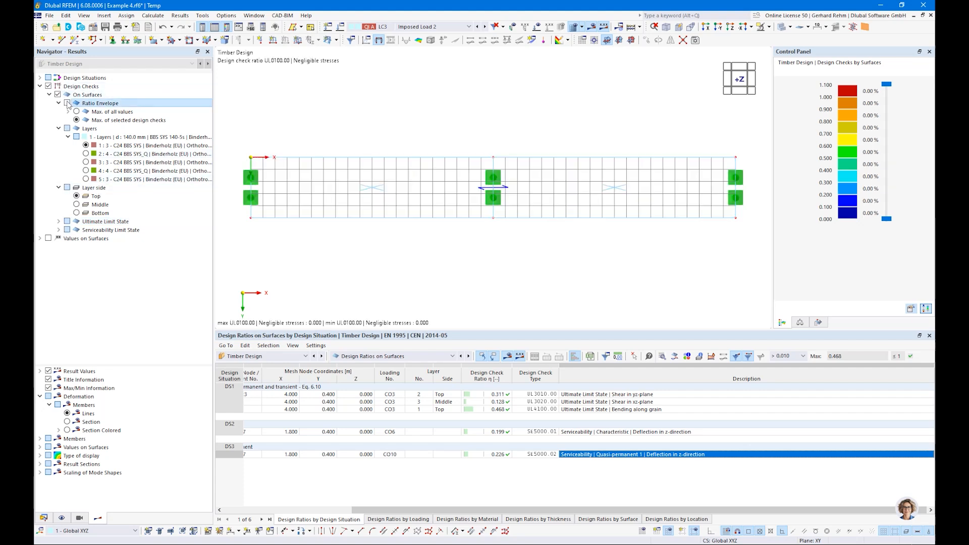
left_click(86, 162)
left_click(76, 205)
left_click(58, 221)
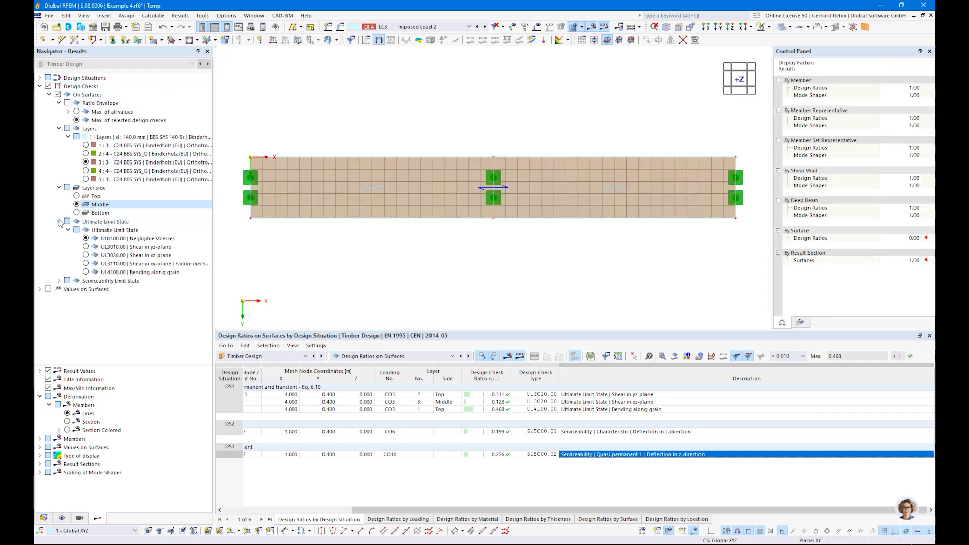
left_click(86, 255)
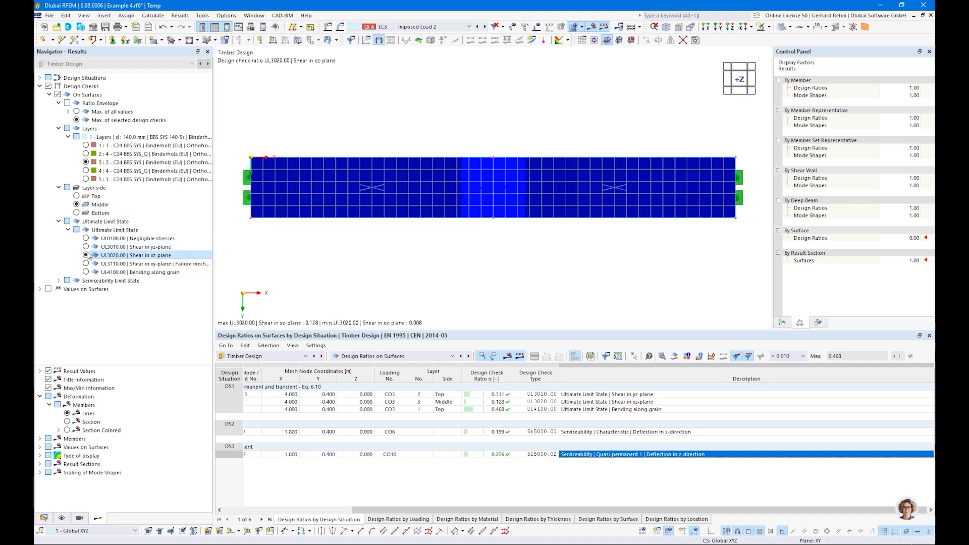
left_click(67, 103)
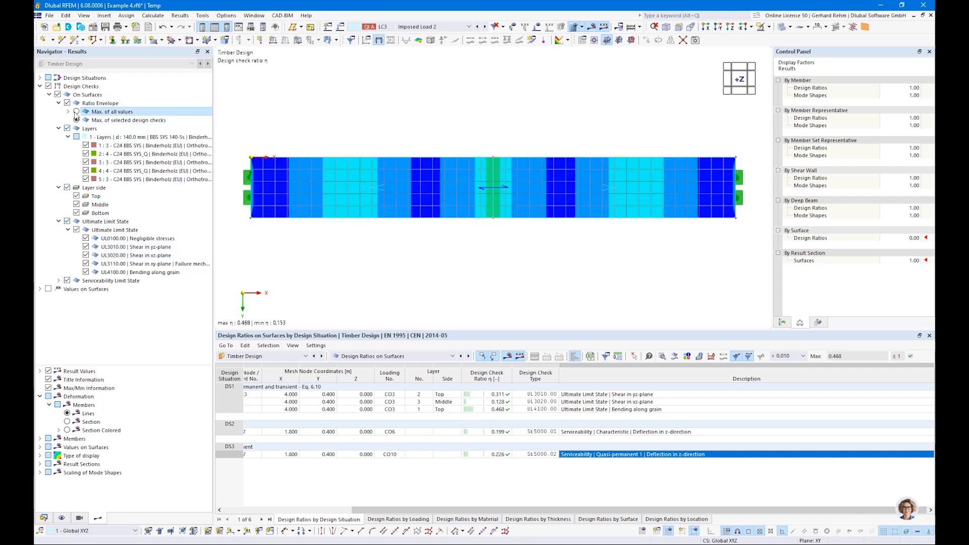
left_click(76, 112)
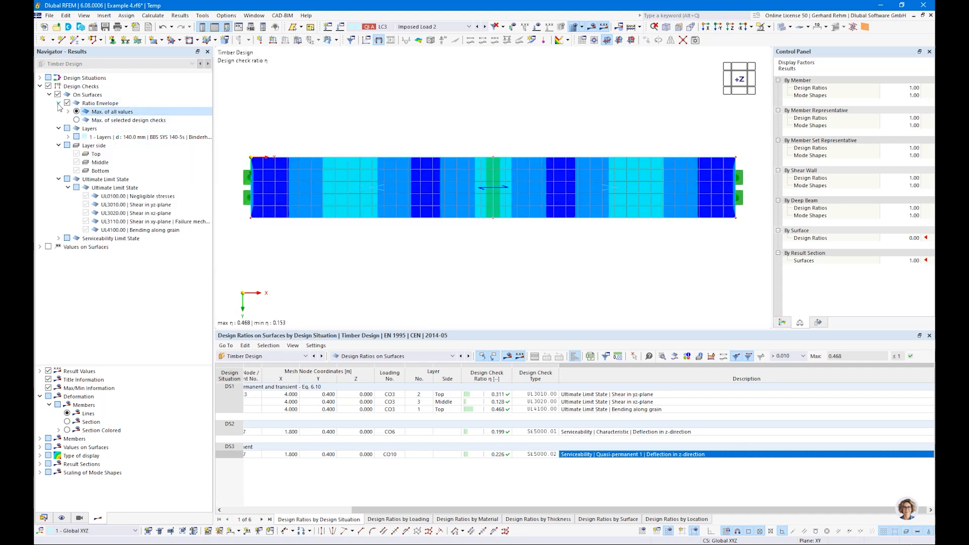
left_click(59, 103)
left_click(59, 129)
left_click(58, 137)
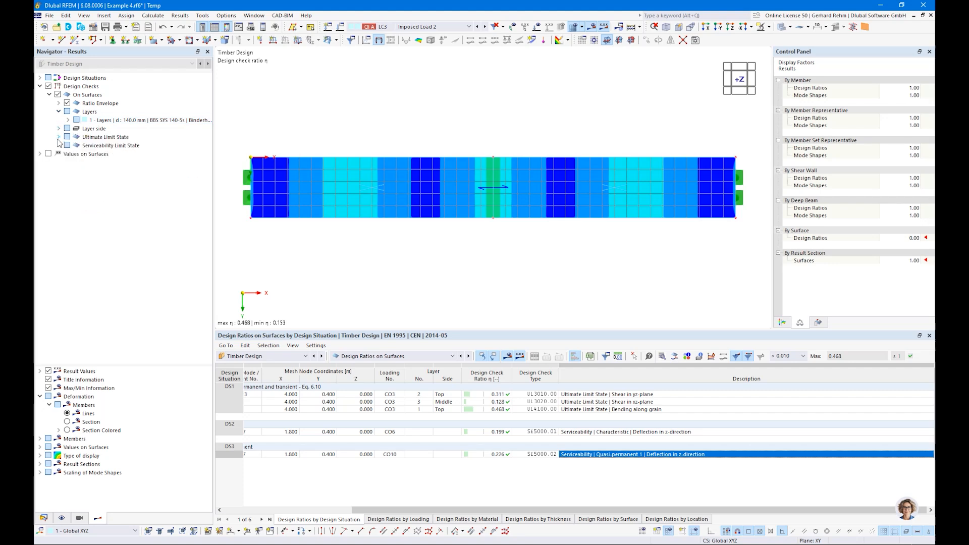
left_click(630, 410)
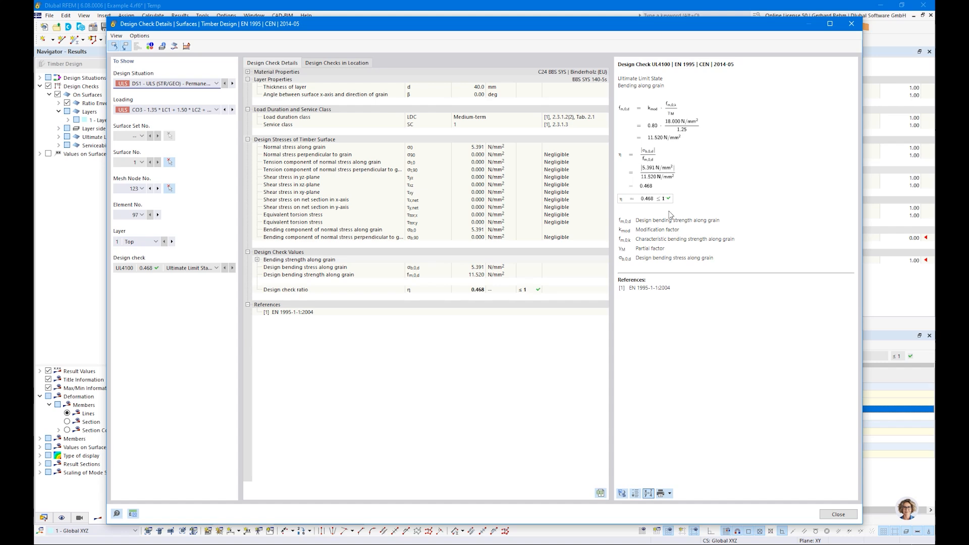
left_click(851, 25)
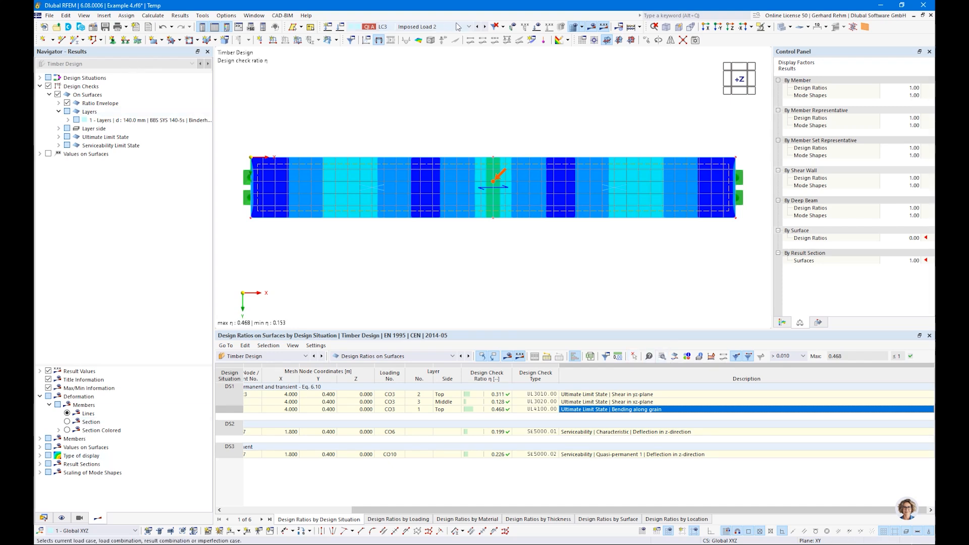
Show DS1 static-analysis σx,b stresses on the top layer side, with colour scale, in perspective.
left_click(419, 27)
left_click(409, 57)
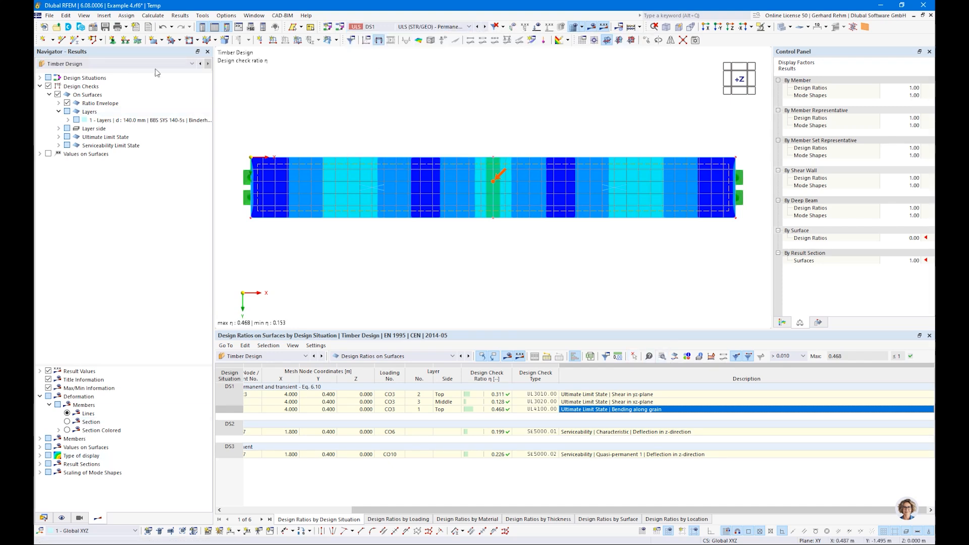
left_click(81, 64)
left_click(63, 72)
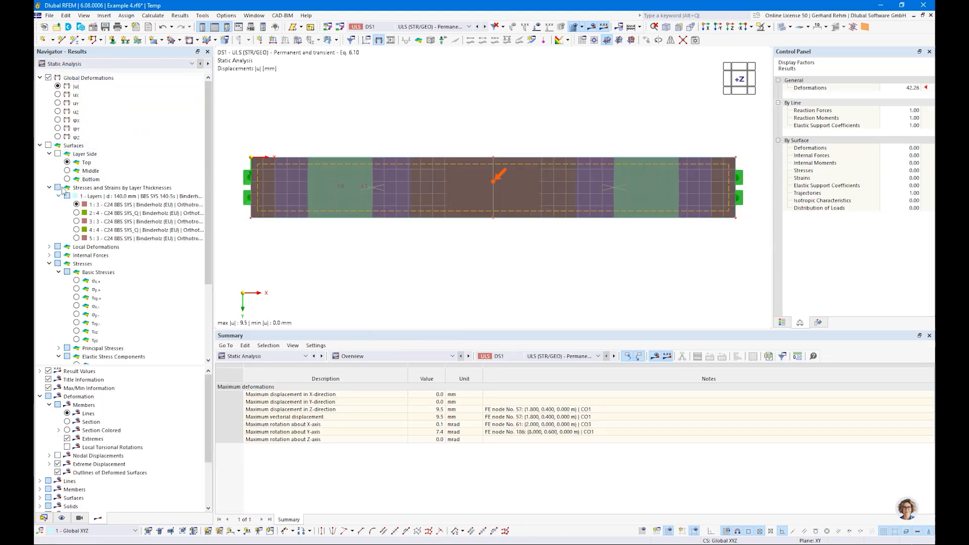
left_click(58, 154)
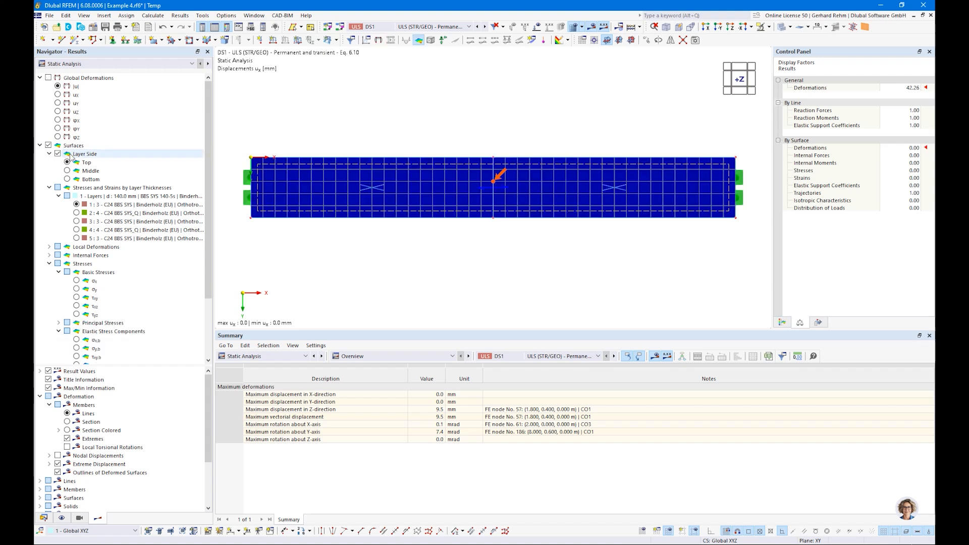
left_click(67, 163)
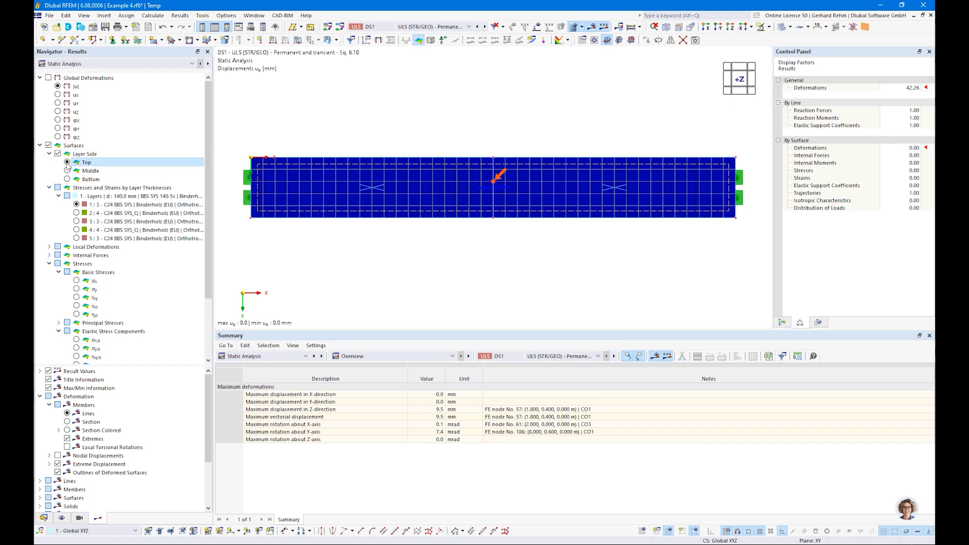
scroll(56, 293, "down", 2)
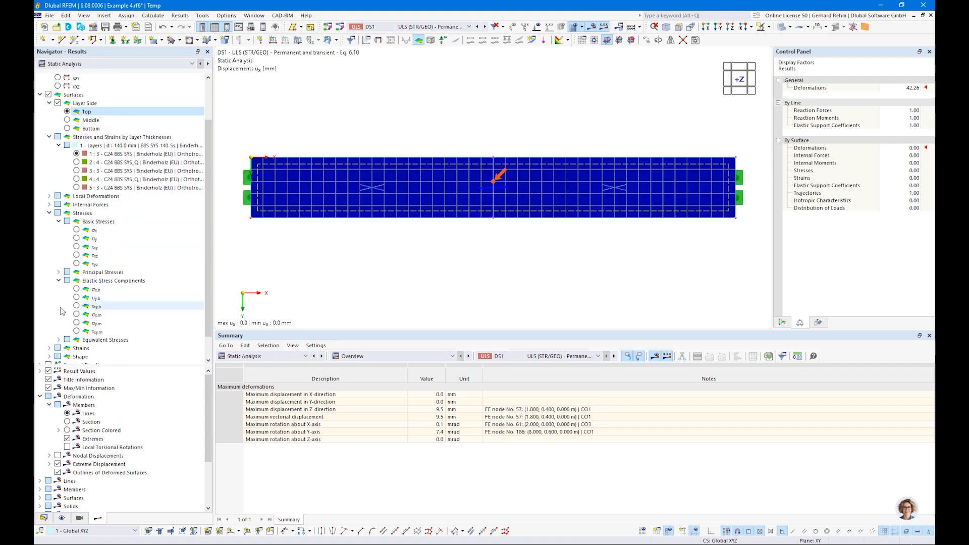
left_click(77, 290)
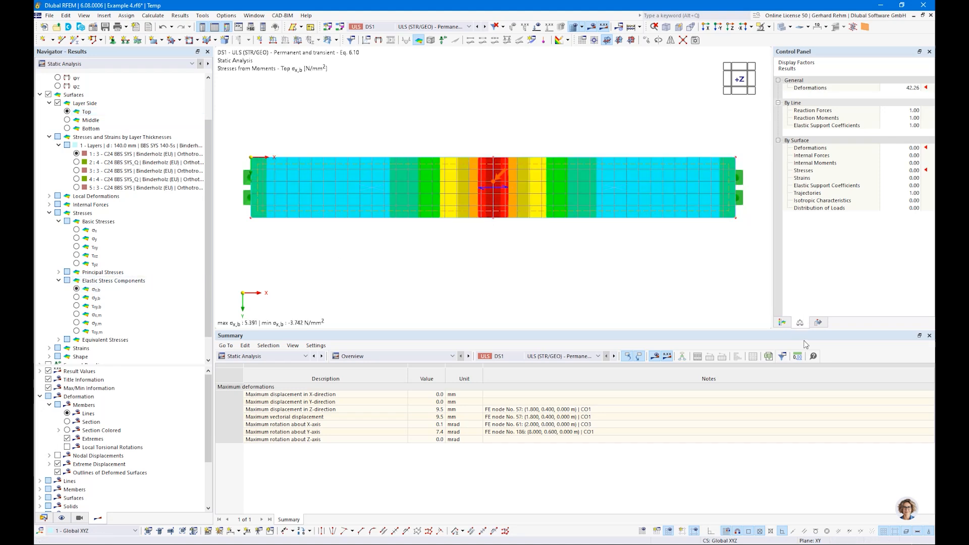
left_click(782, 324)
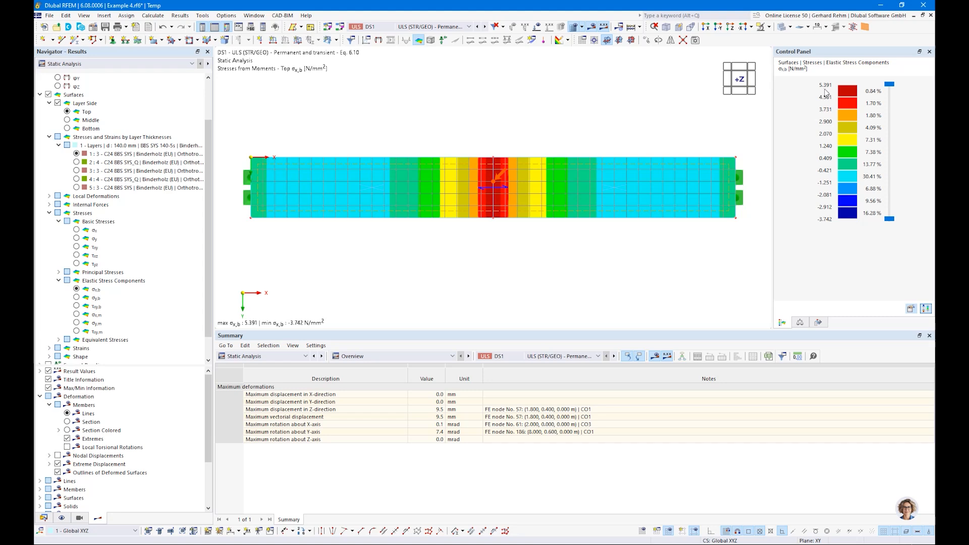
middle_click_drag(407, 217, 449, 214, "ctrl")
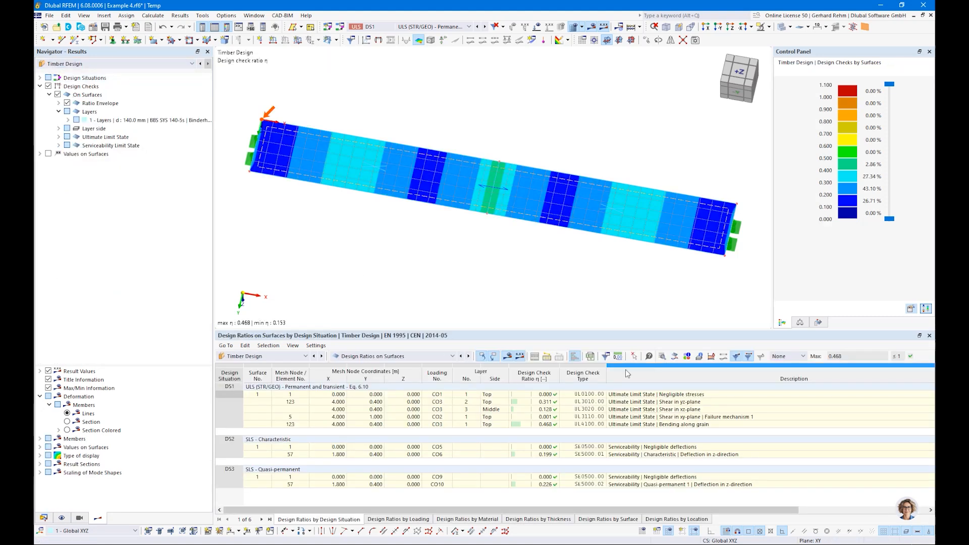
Plot the CO3 design ratio diagram through the CLT layers at mesh node 123.
left_click(676, 357)
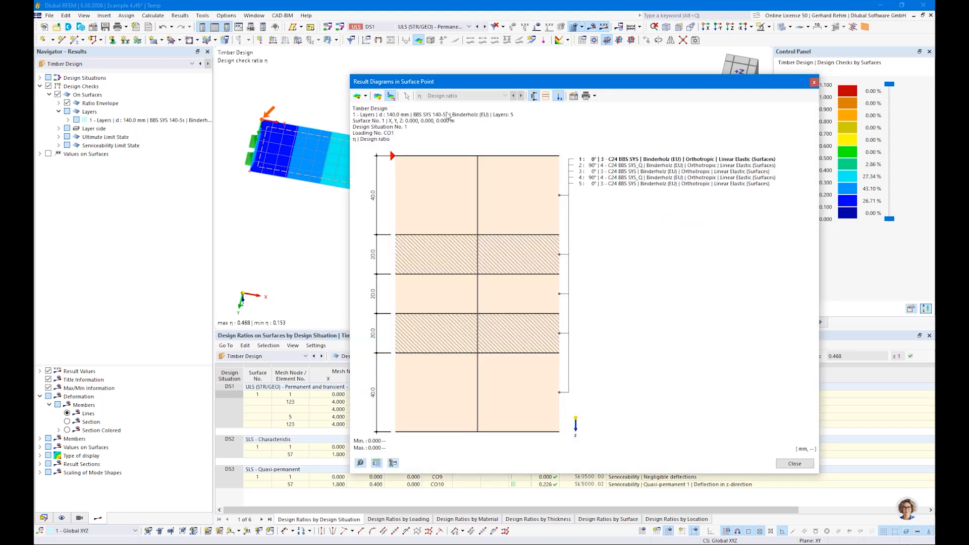
left_click(365, 96)
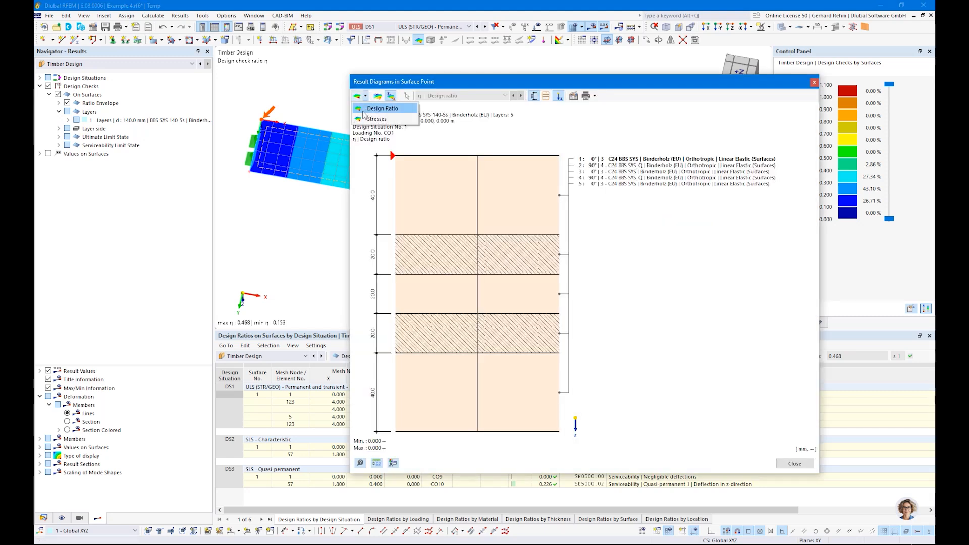
left_click(404, 108)
left_click_drag(421, 83, 670, 118)
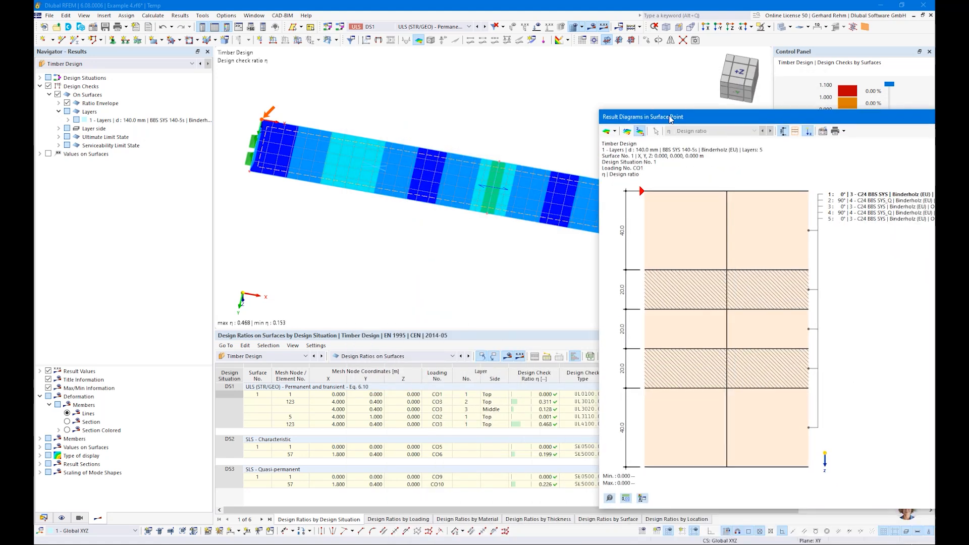
left_click(655, 132)
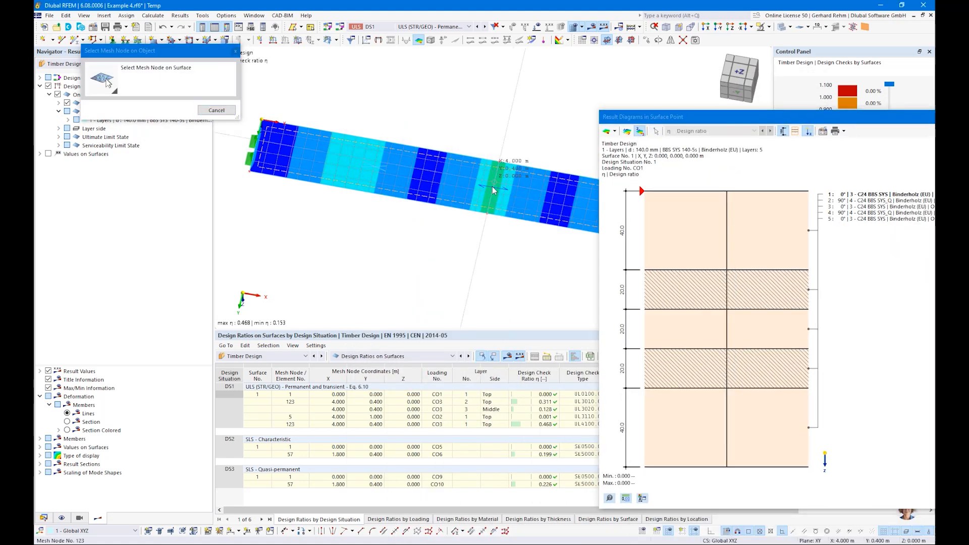
left_click(492, 186)
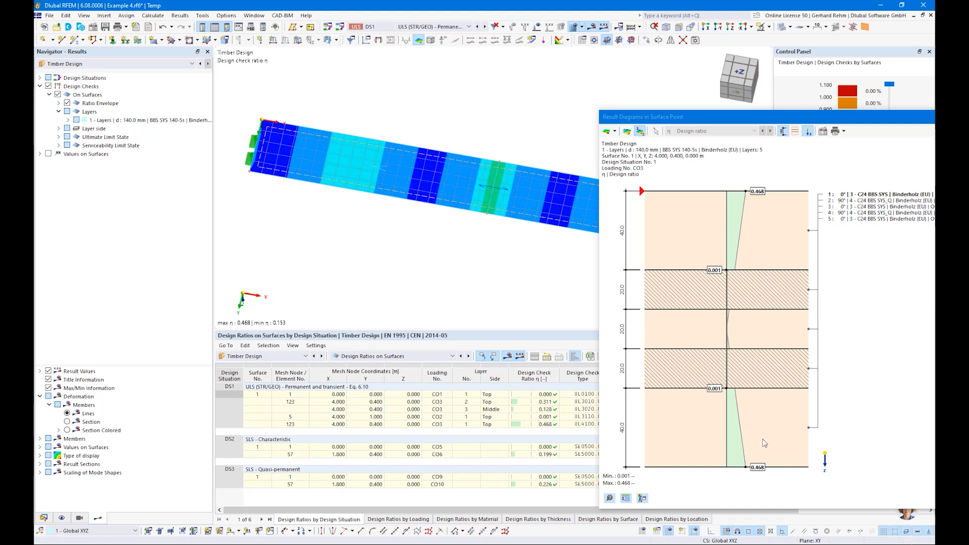
left_click(614, 131)
Switch the point diagram to stresses and plot bending along grain, τxz and τyz shear.
left_click(617, 153)
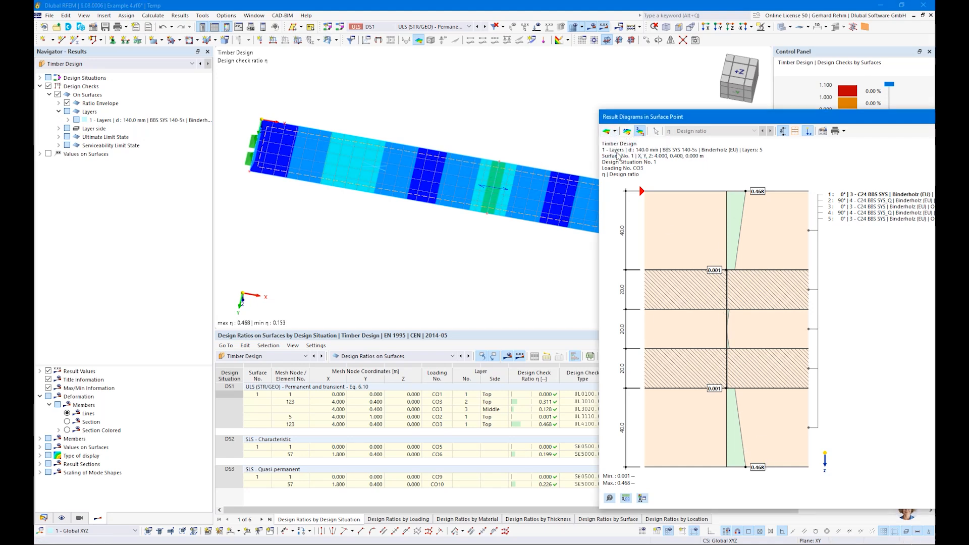
left_click(714, 130)
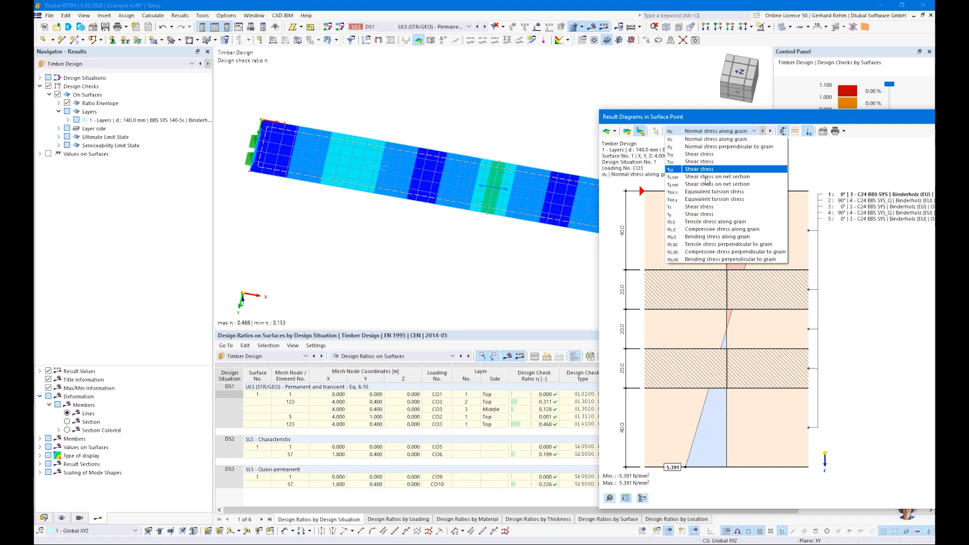
left_click(717, 237)
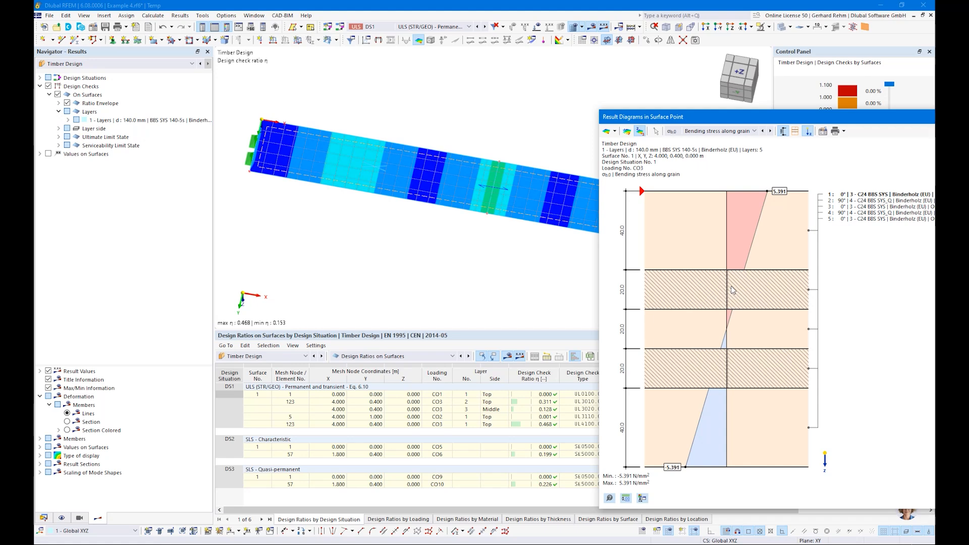
left_click(710, 132)
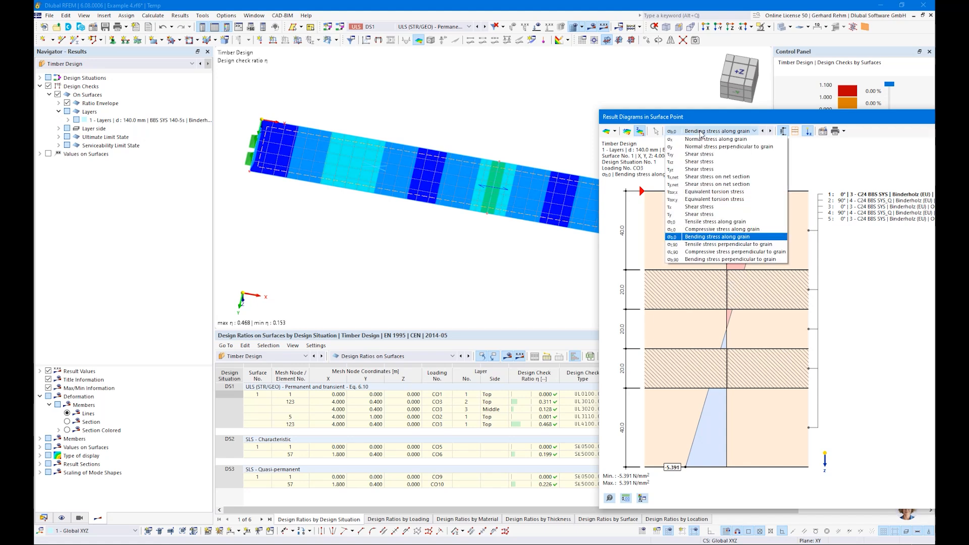
left_click(699, 161)
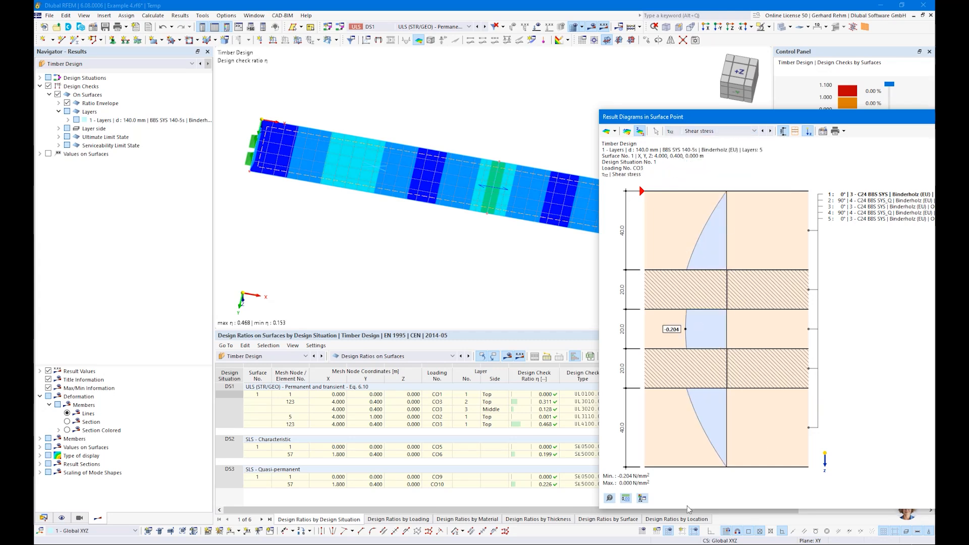
left_click(714, 131)
left_click(691, 171)
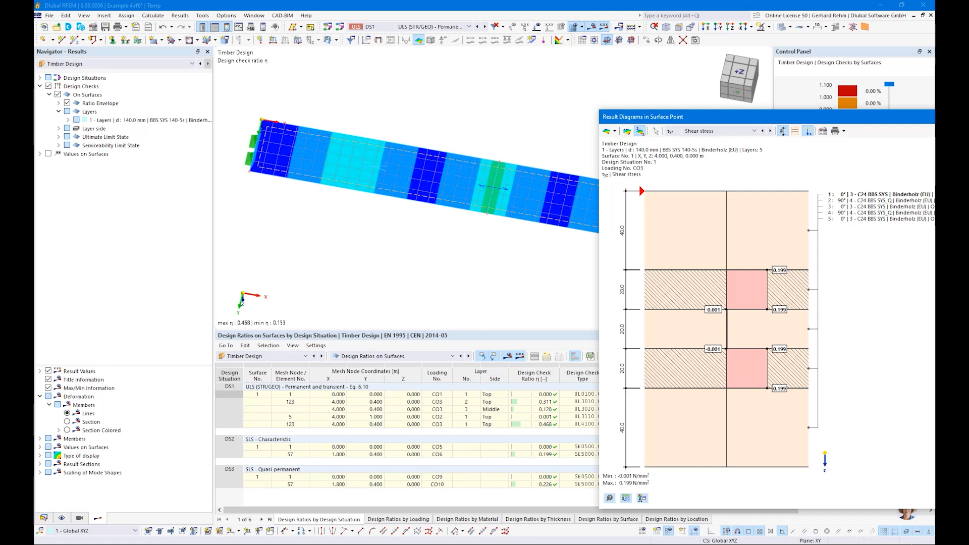
key("Escape")
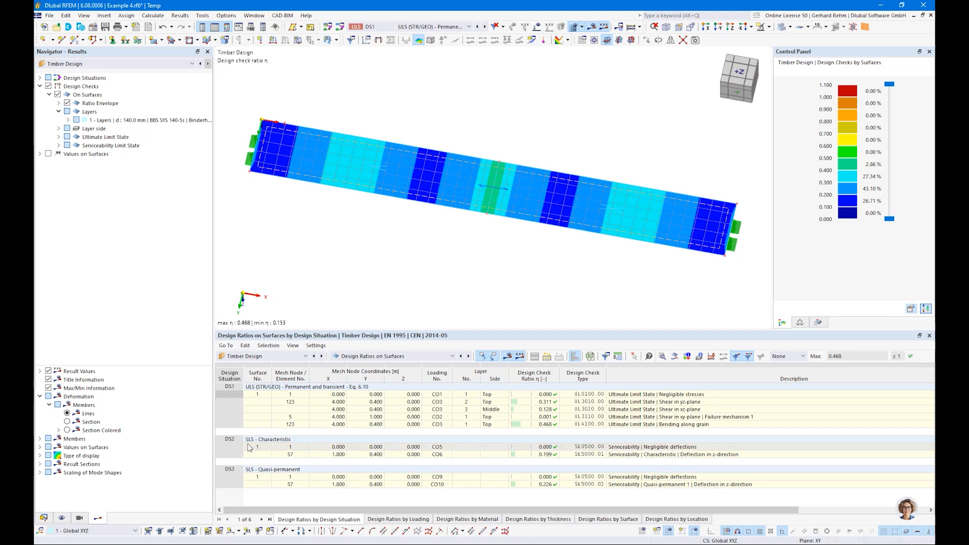
Maximize Chrome and open Dlubal's Timber Design Add-on manual via the 'dluba' autocomplete.
right_click(138, 544)
left_click(135, 523)
left_click_drag(968, 145, 433, 145)
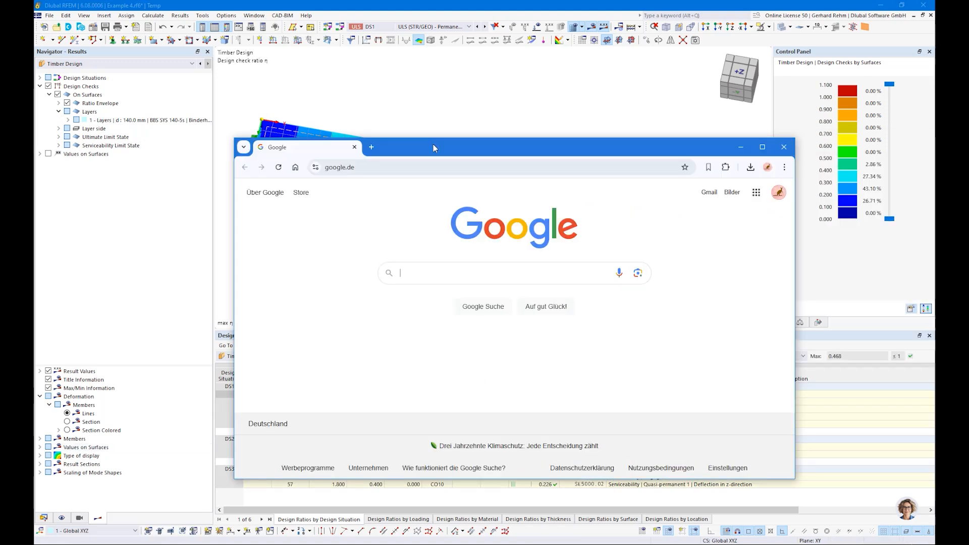
double_click(433, 144)
left_click(170, 32)
type("dluba")
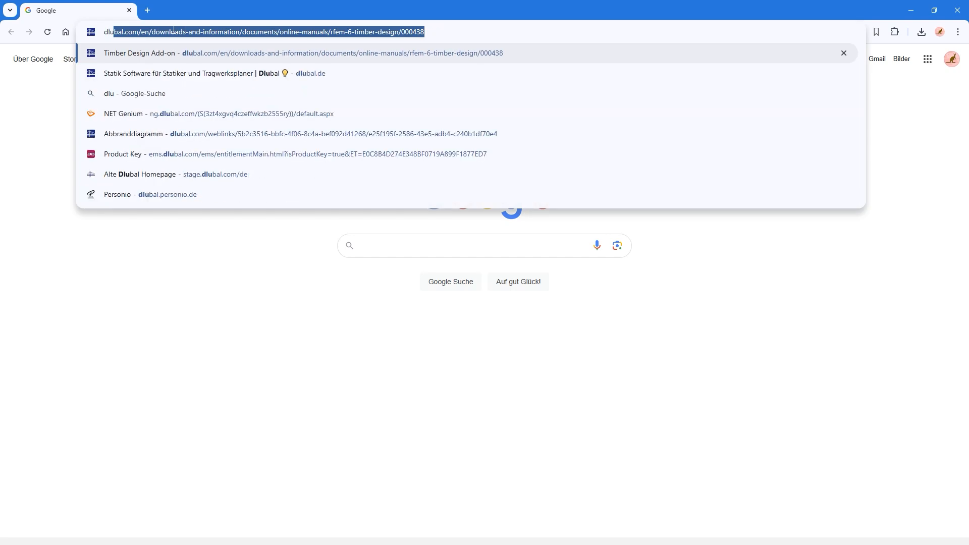
key("Return")
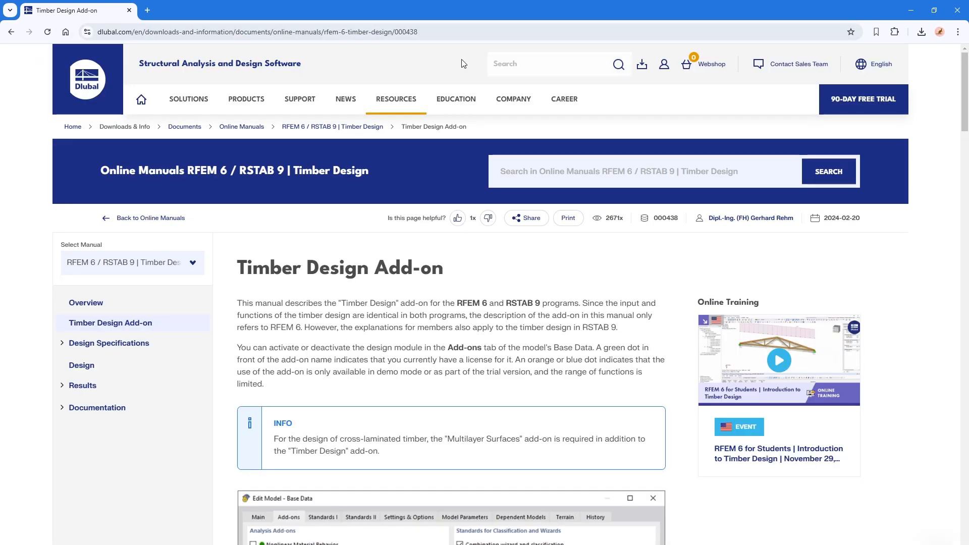
Go from the Dlubal homepage to the Webinars overview under NEWS.
left_click(99, 86)
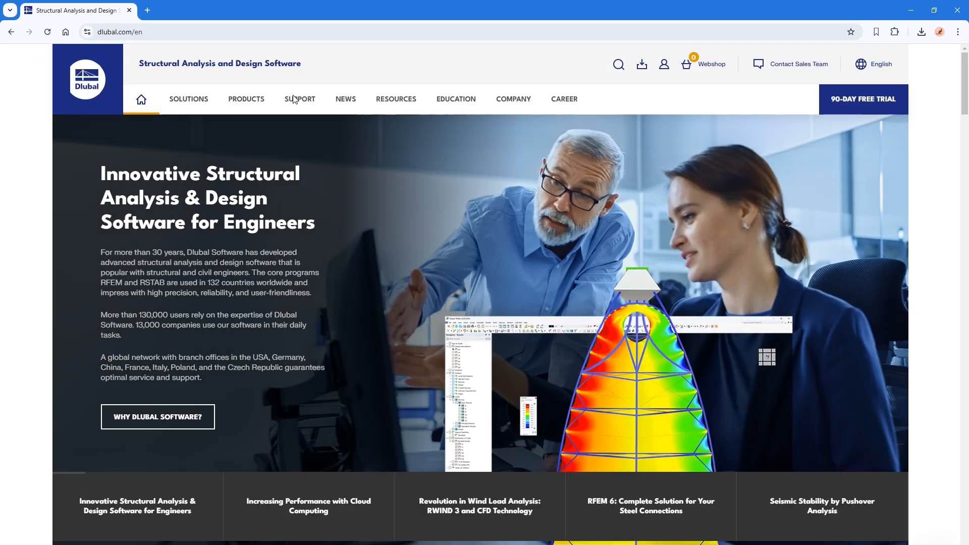
mouse_move(292, 99)
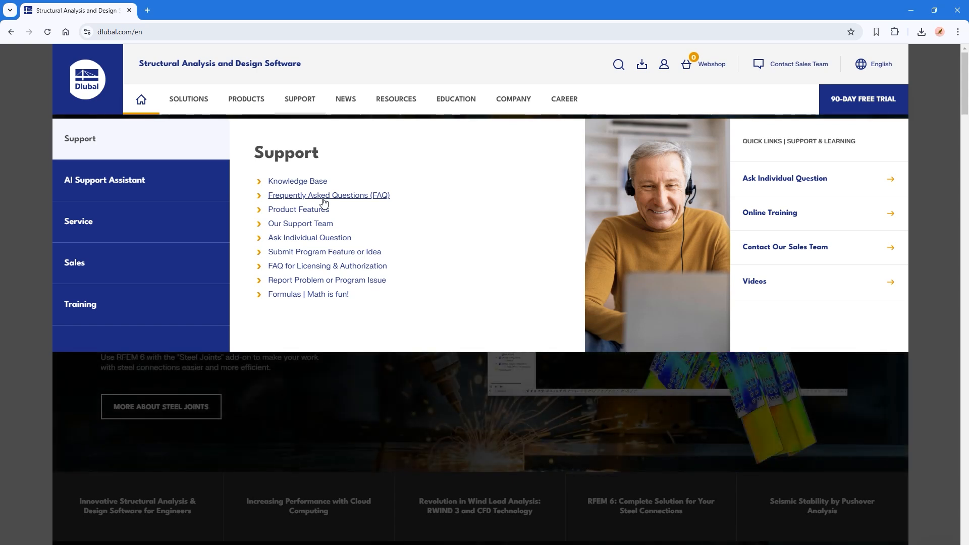
mouse_move(346, 99)
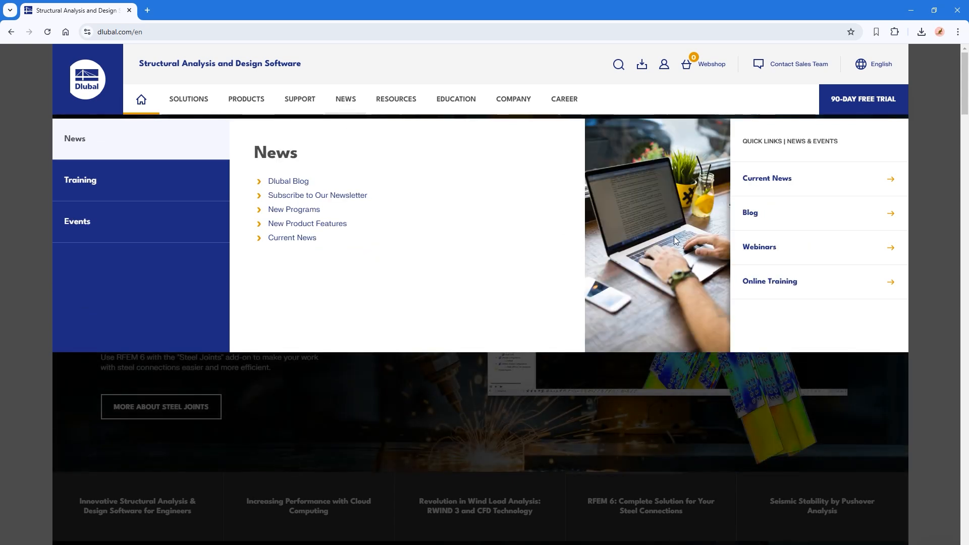
left_click(771, 251)
scroll(252, 318, "down", 2)
scroll(135, 301, "down", 2)
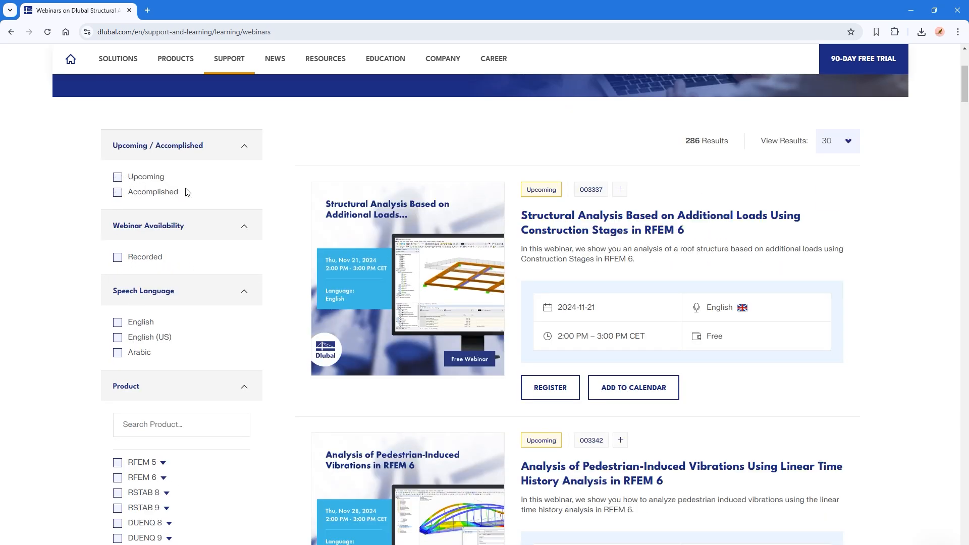
Filter the webinars to English speech language and the Eurocode 5 standard.
left_click(118, 323)
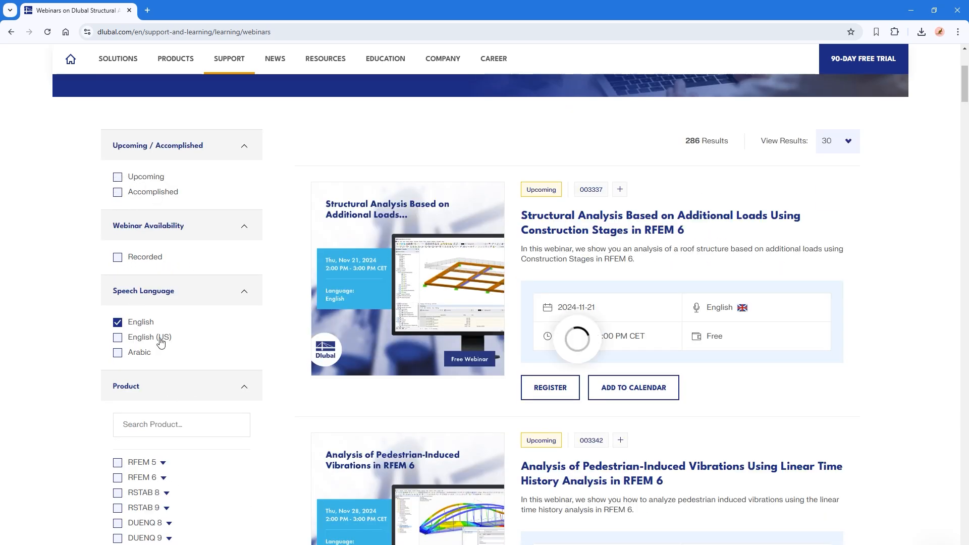
scroll(252, 401, "down", 8)
left_click(135, 307)
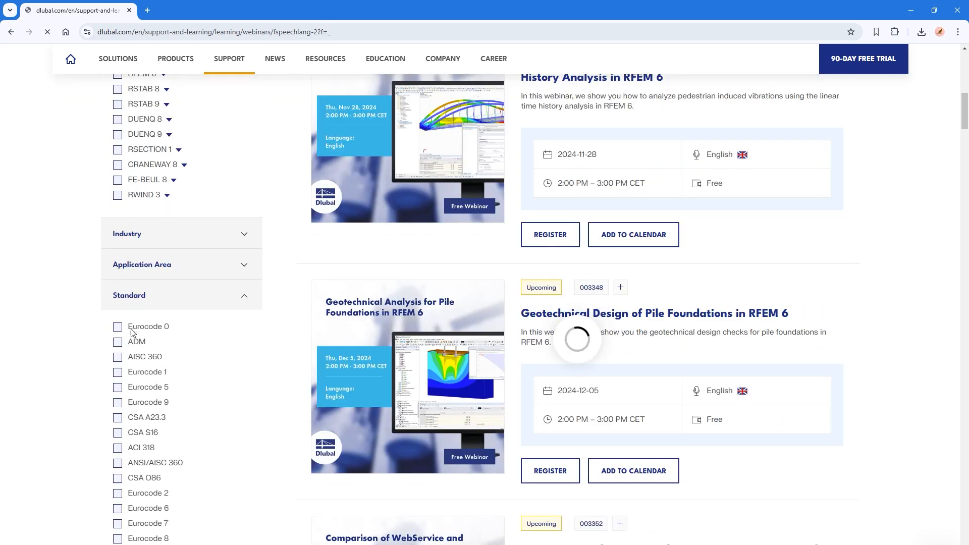
scroll(121, 414, "down", 15)
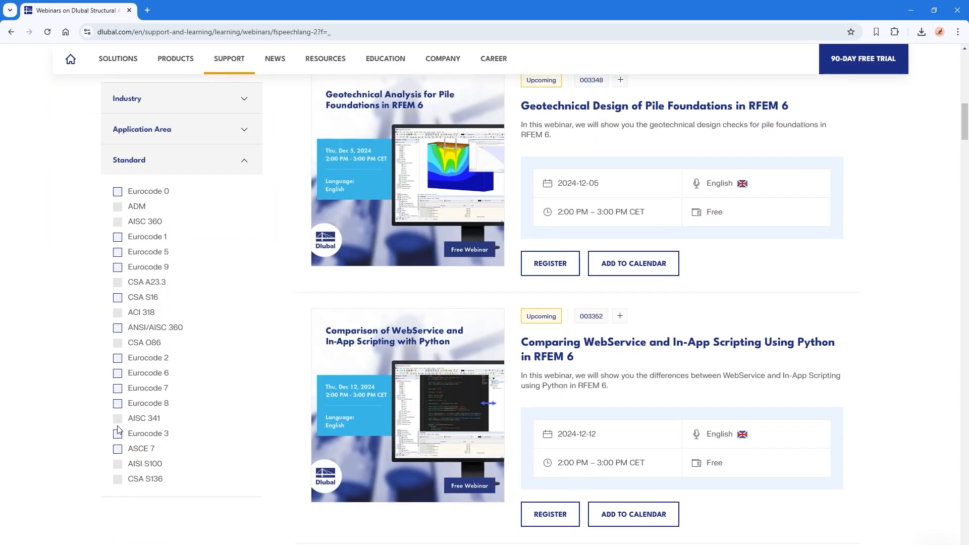
left_click(117, 253)
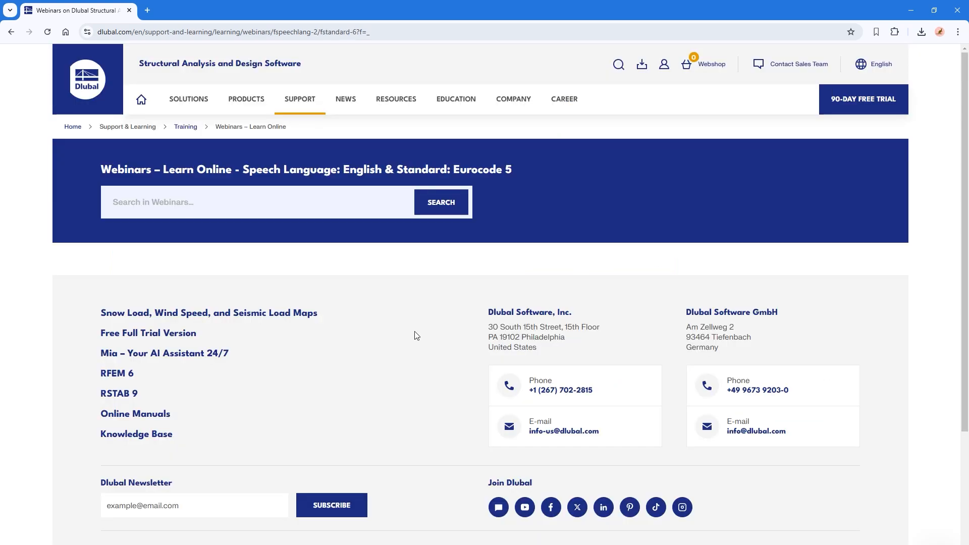
scroll(532, 432, "down", 12)
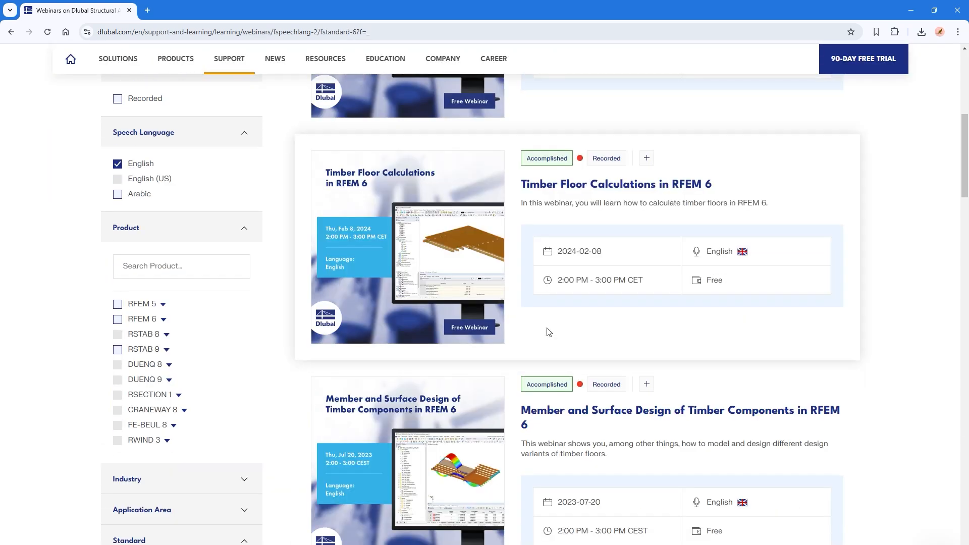
scroll(528, 426, "up", 20)
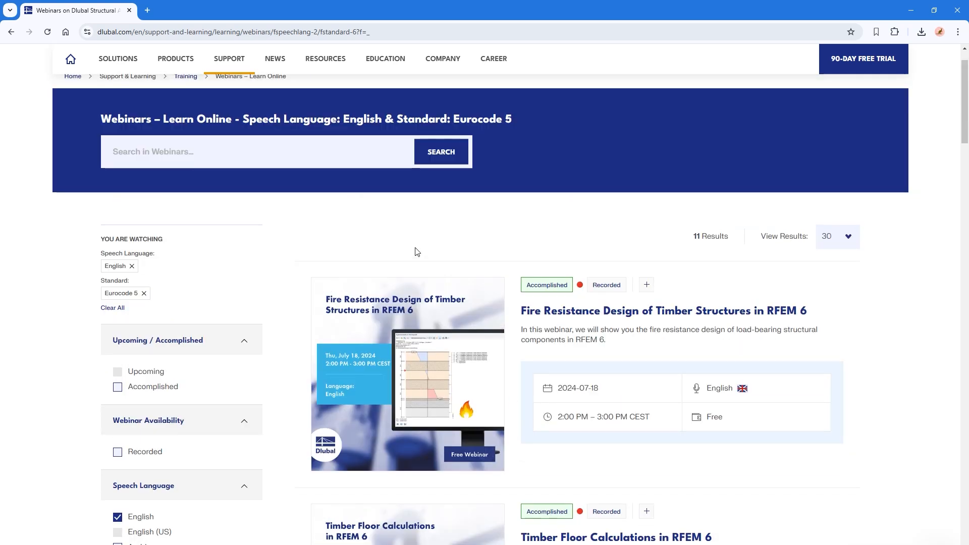
key("alt+Tab")
key("alt+Tab")
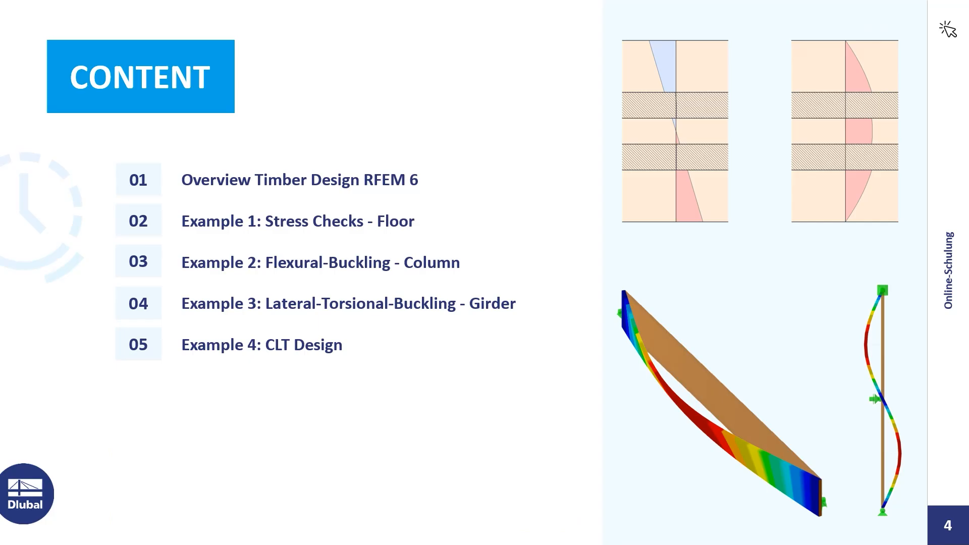
Advance the slideshow to slide 6, "For Students – The Future Engineers" careers slide.
key("Right")
key("Right")
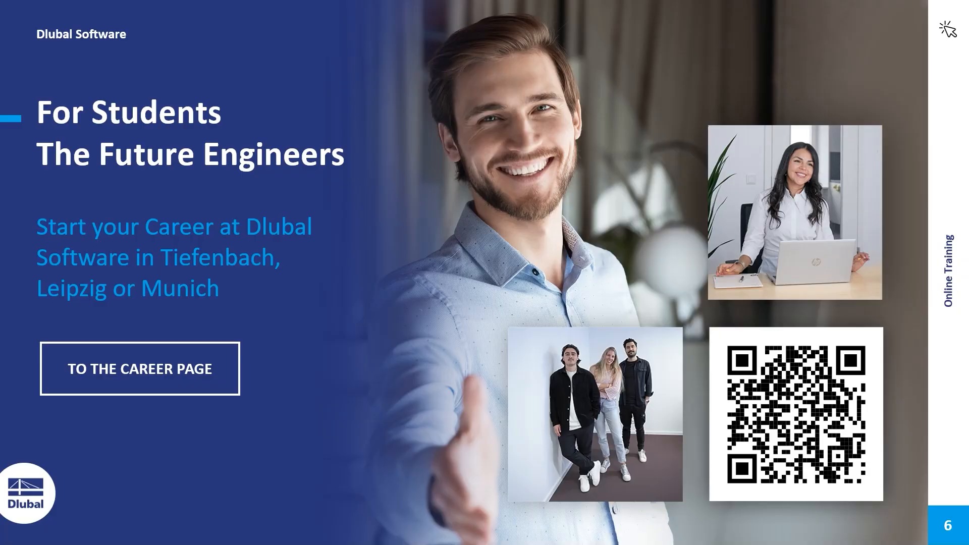